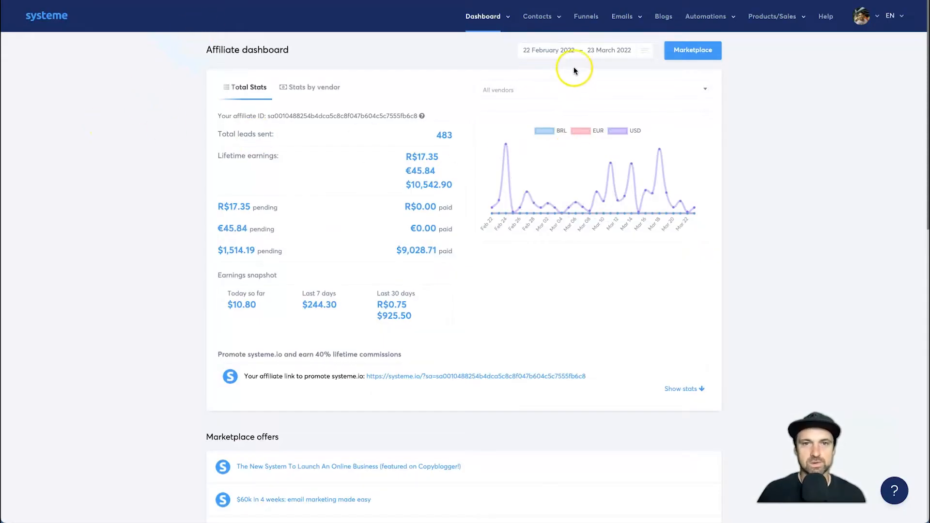
- Open the list of funnels
left_click(587, 19)
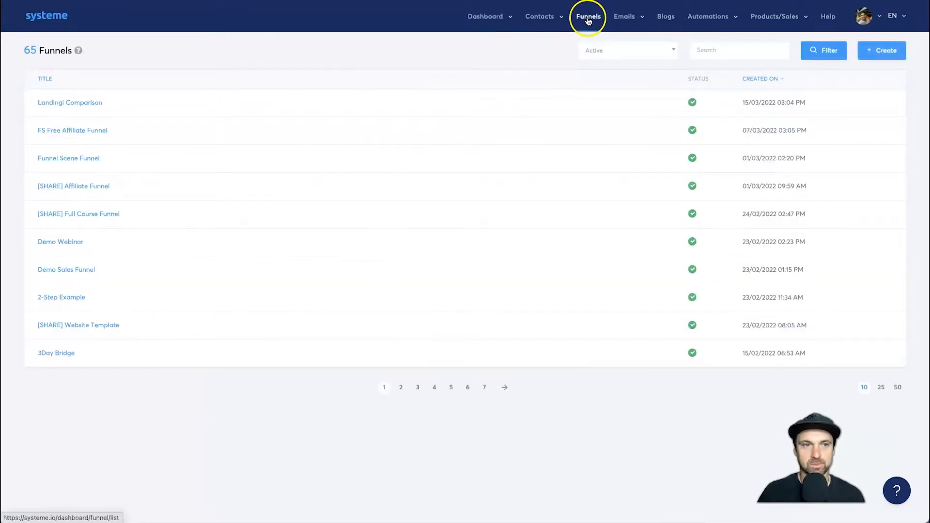
left_click(873, 53)
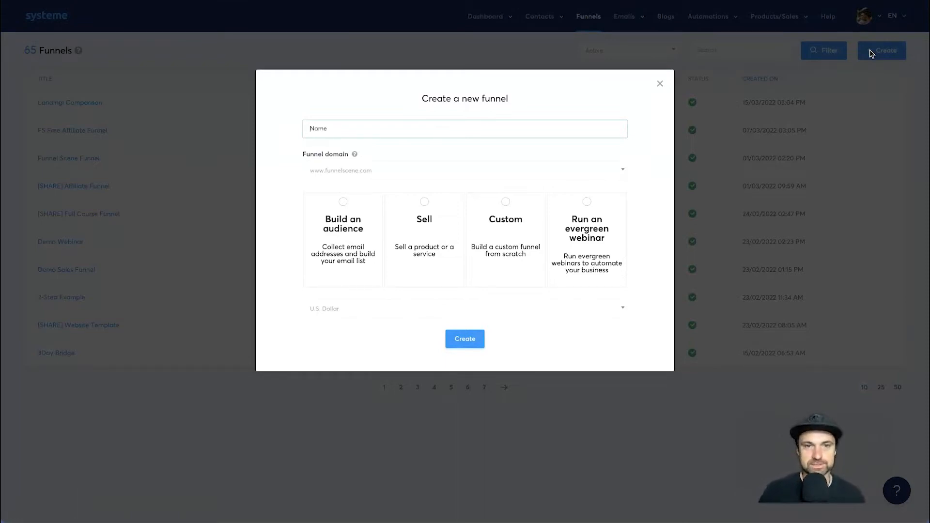
left_click(406, 128)
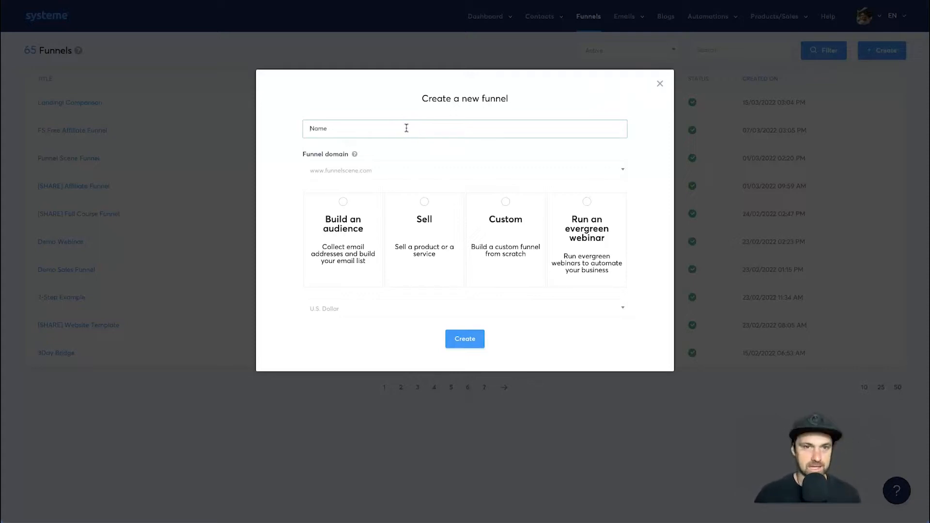
type("Subscribe to my Newsletter")
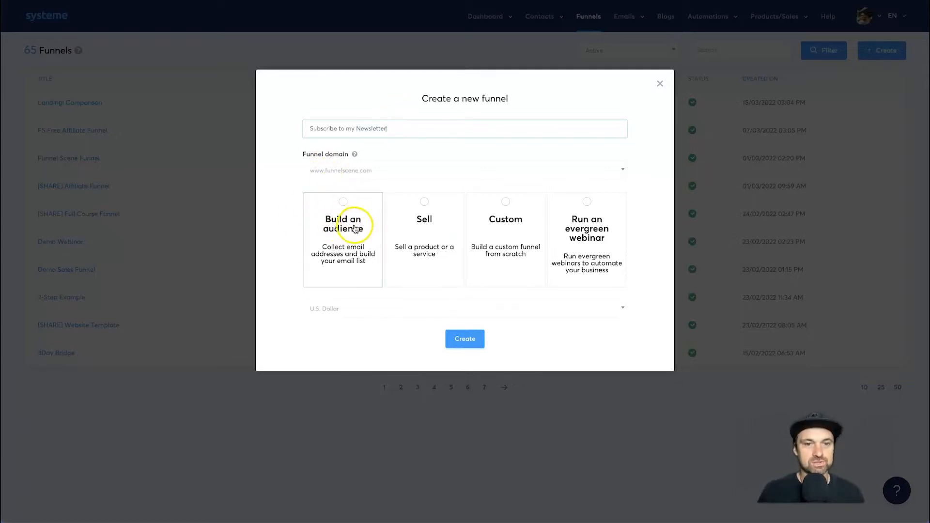
left_click(342, 207)
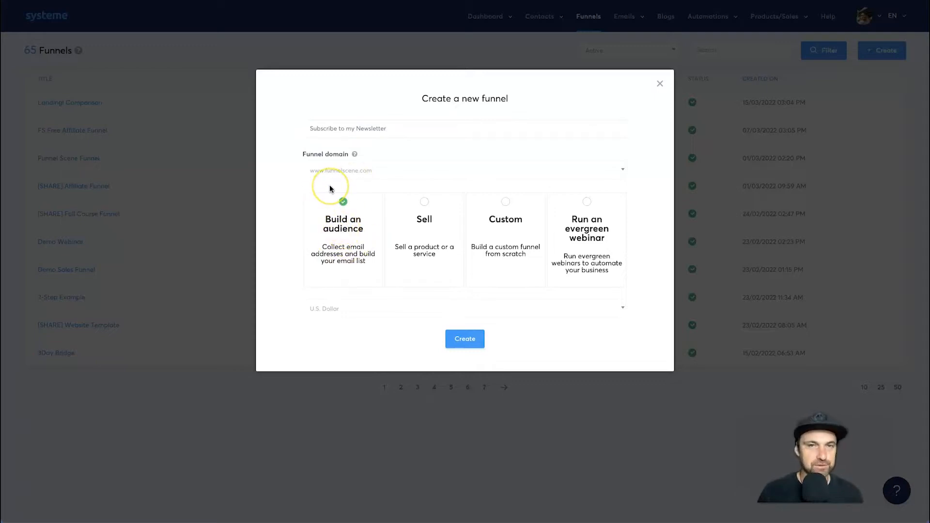
left_click(342, 167)
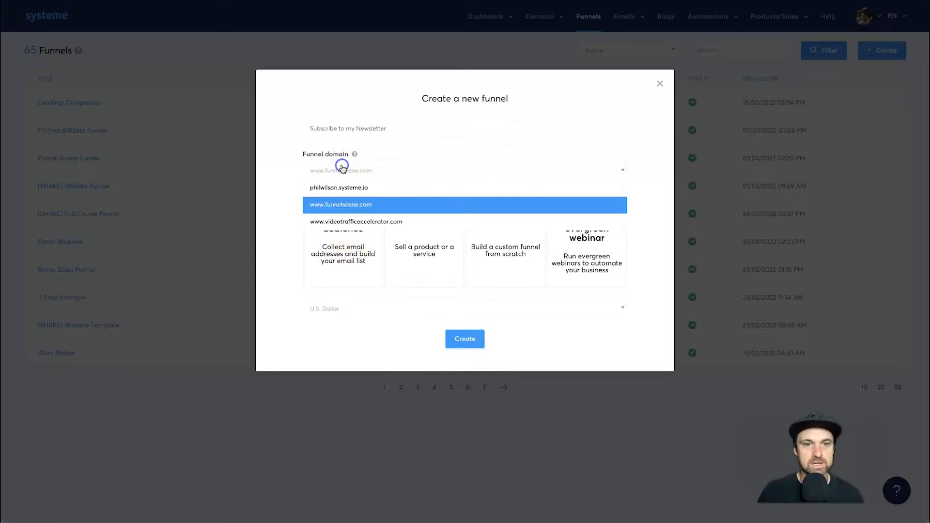
left_click(353, 204)
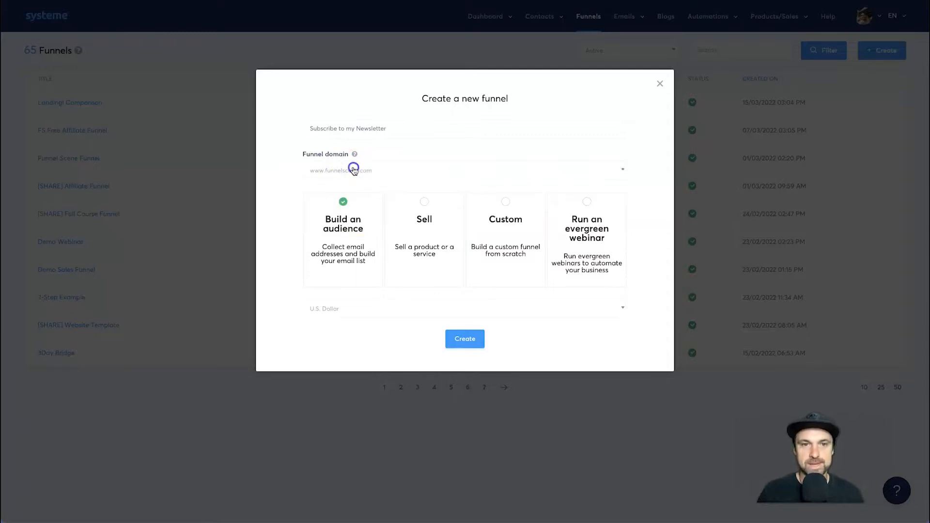
left_click(661, 84)
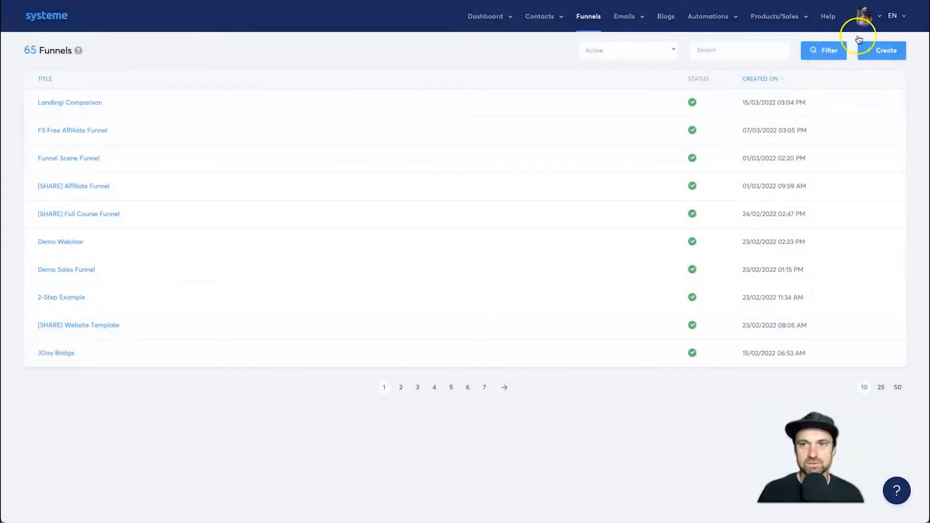
mouse_move(864, 17)
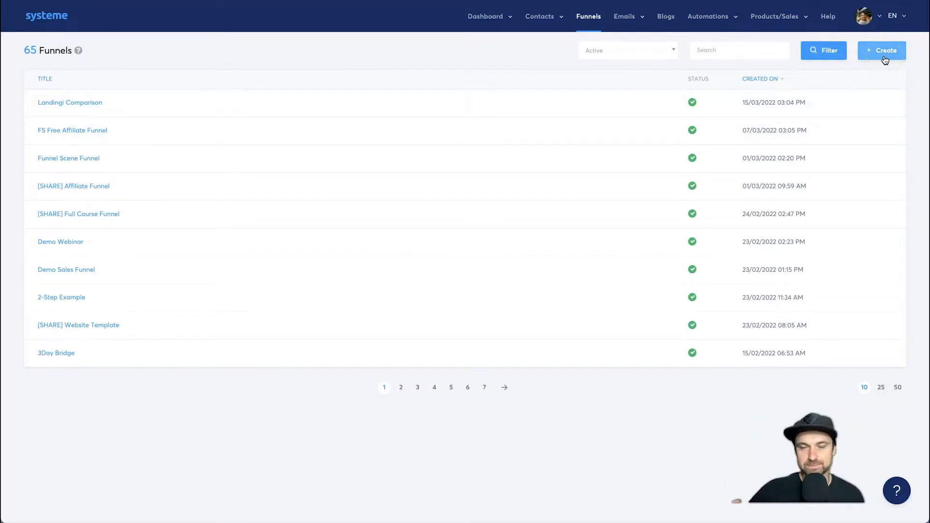
- Create a new funnel named "Subscribe to the Newsletter" with the goal Build an audience
left_click(884, 58)
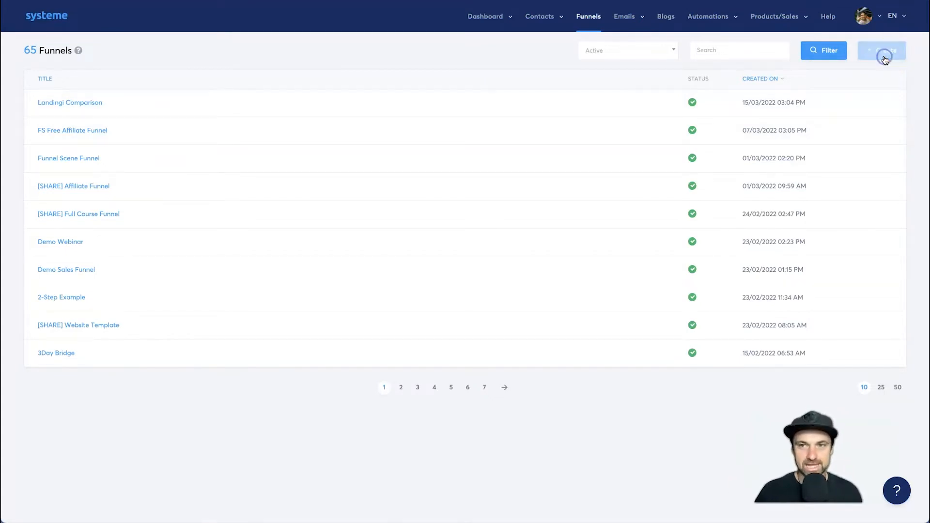
left_click(445, 131)
type("Subscribe to the Newsletter")
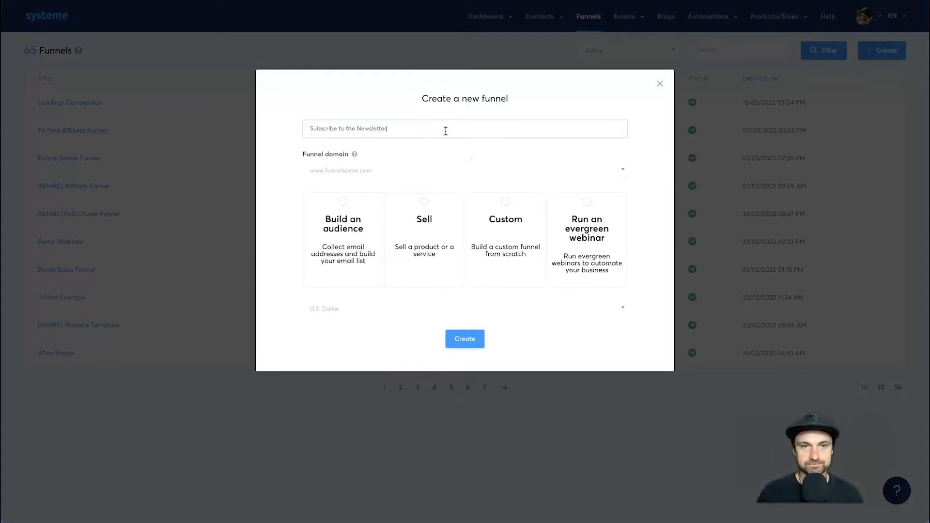
left_click(377, 216)
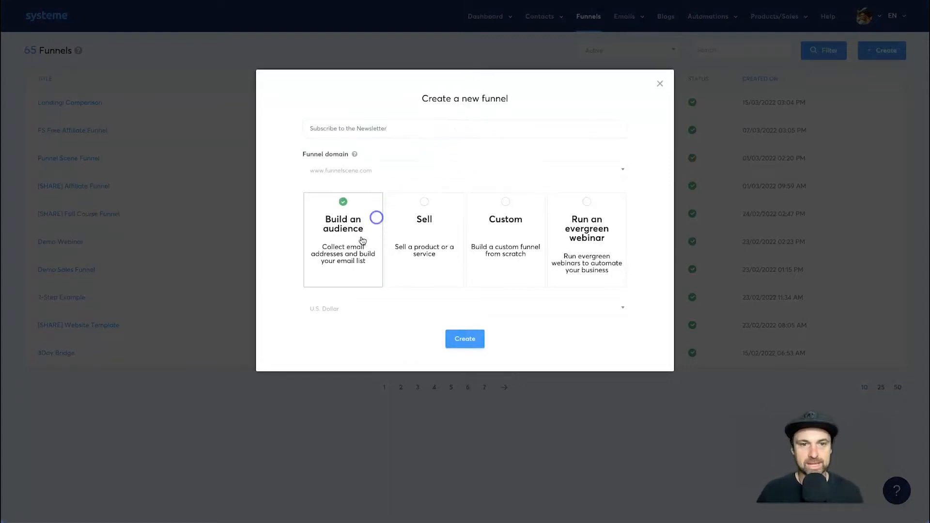
left_click(456, 342)
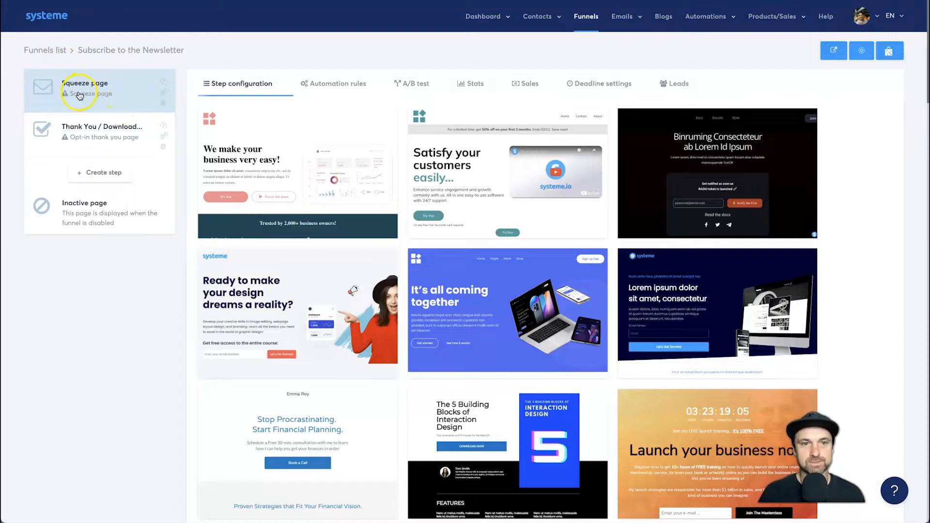
- Look through the whole gallery of templates for the squeeze page step
mouse_move(321, 141)
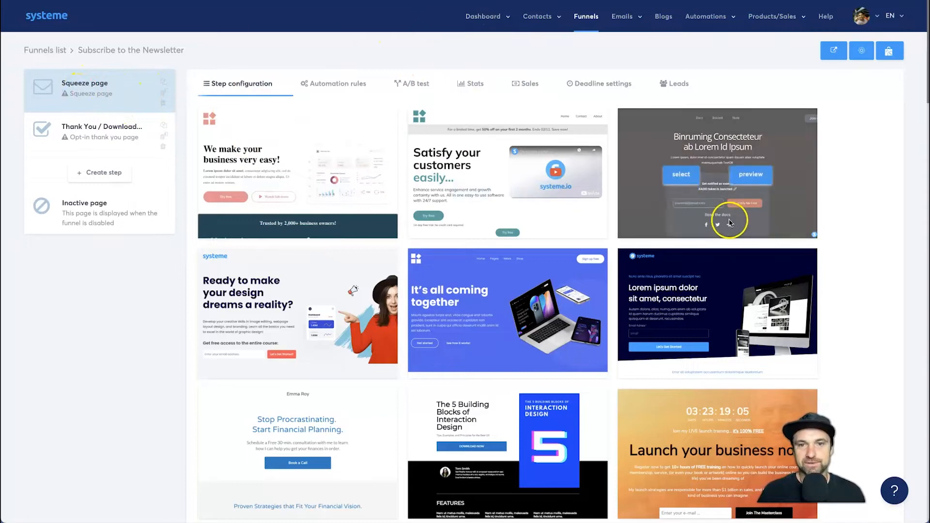
scroll(724, 218, "down", 12)
scroll(722, 228, "down", 20)
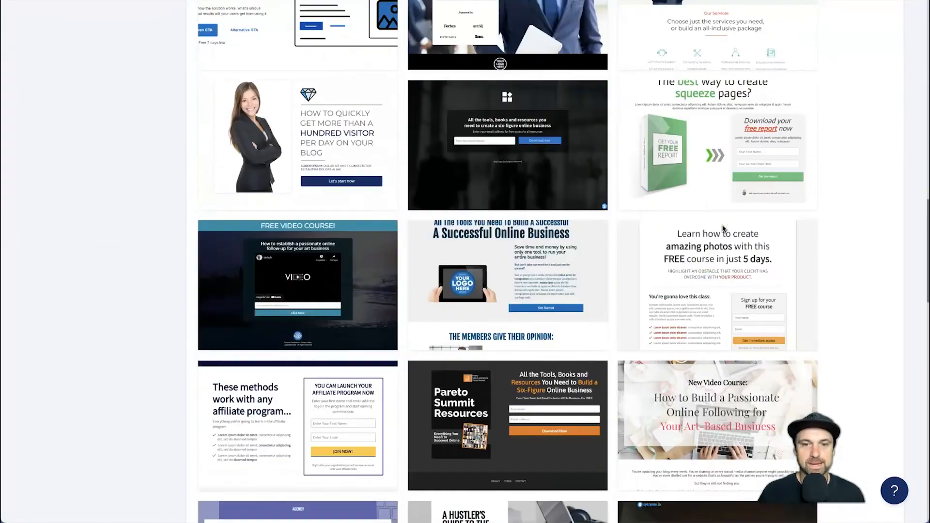
scroll(723, 228, "down", 10)
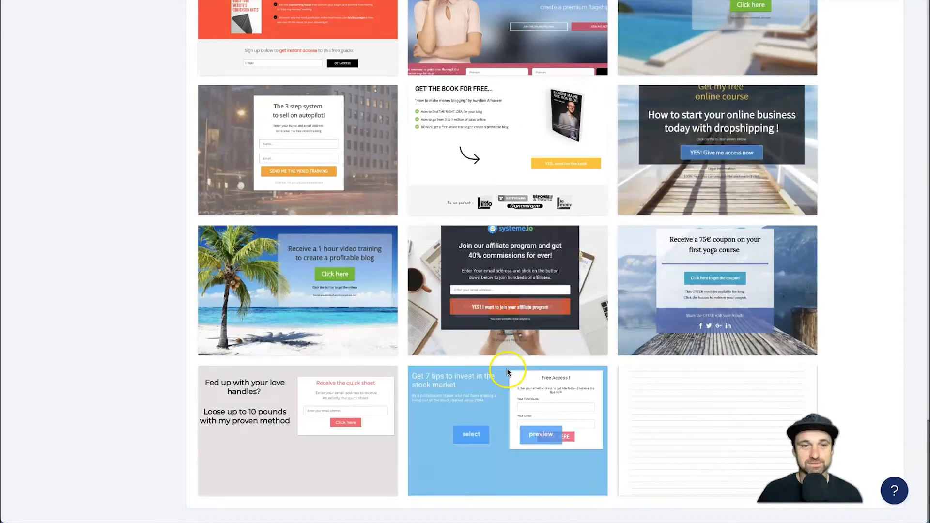
scroll(505, 368, "up", 5)
scroll(508, 371, "down", 1)
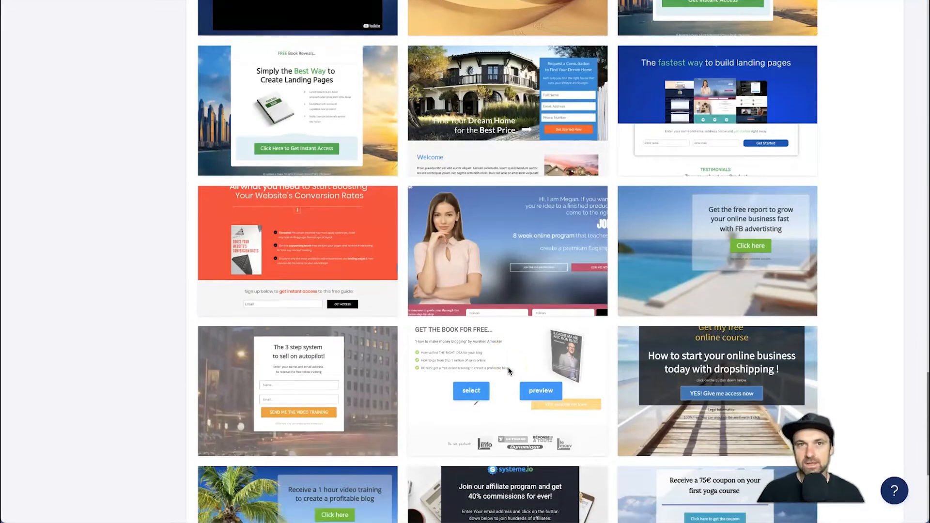
scroll(509, 371, "down", 4)
scroll(509, 371, "up", 15)
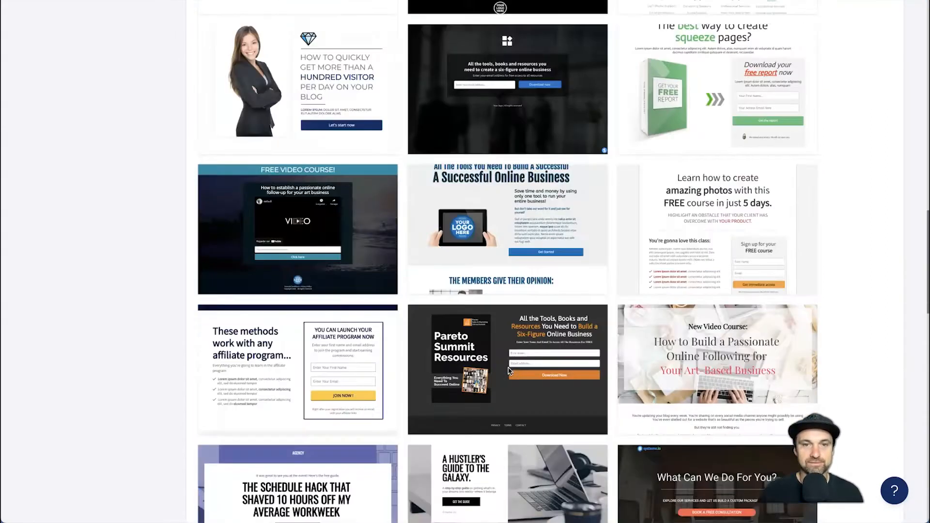
scroll(509, 371, "up", 10)
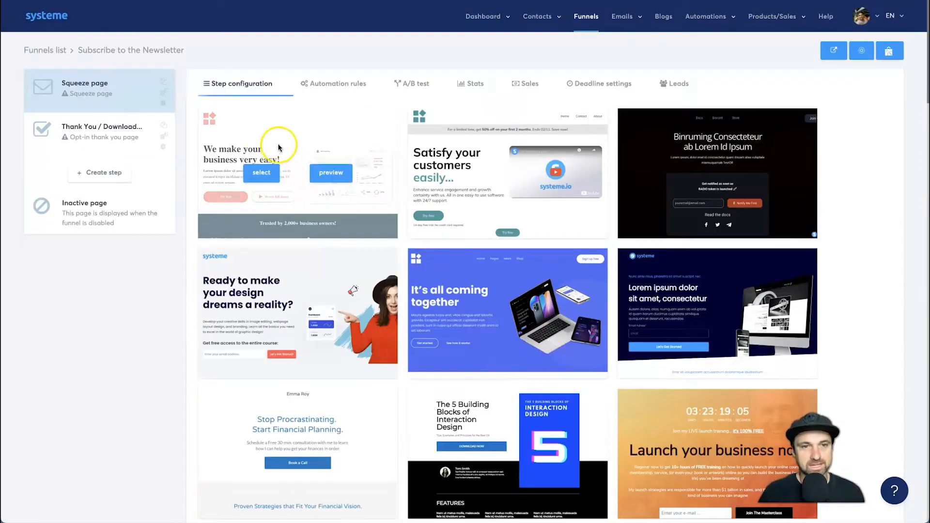
- Preview the "We make your business very easy!" template, review the full page and close the preview
left_click(324, 173)
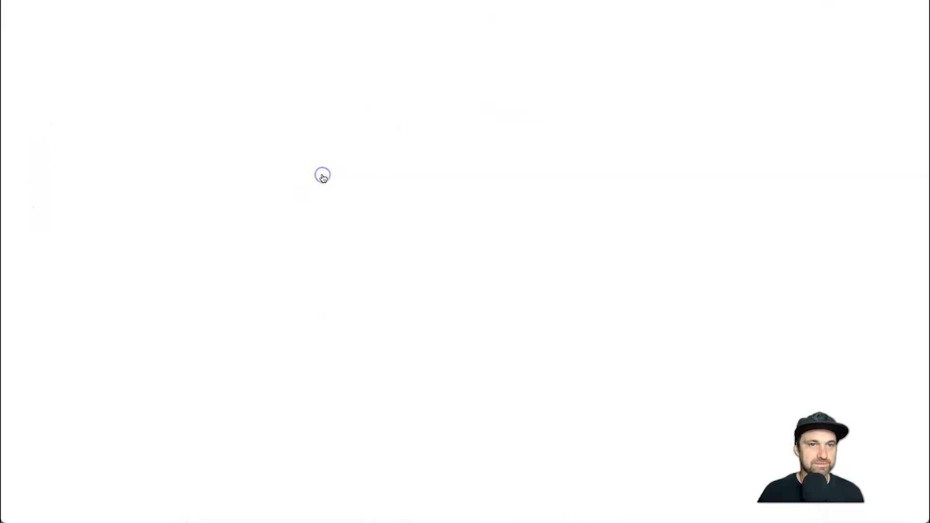
scroll(461, 251, "down", 10)
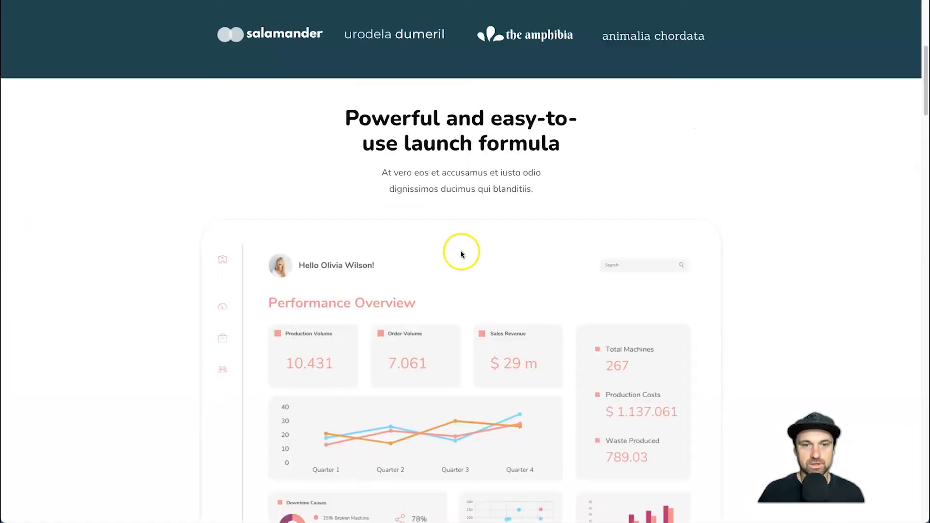
scroll(460, 252, "down", 15)
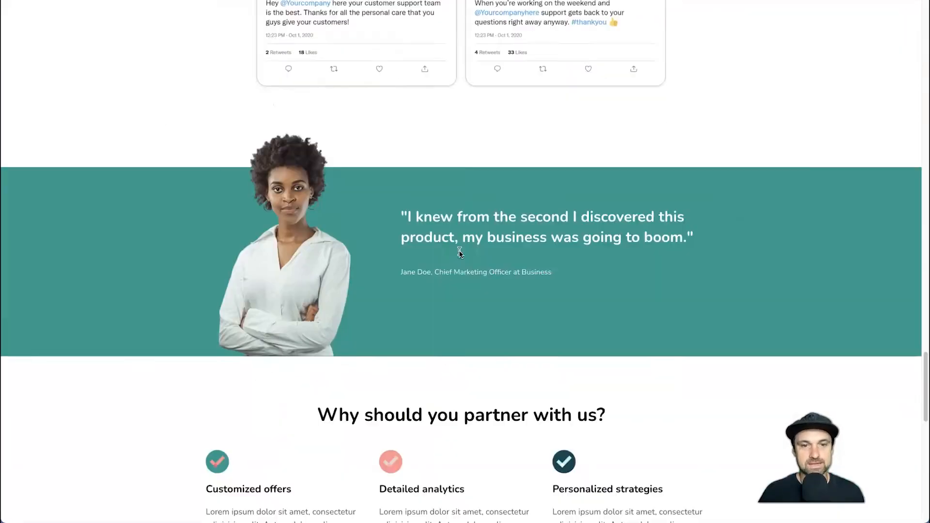
scroll(457, 254, "down", 10)
scroll(426, 245, "up", 20)
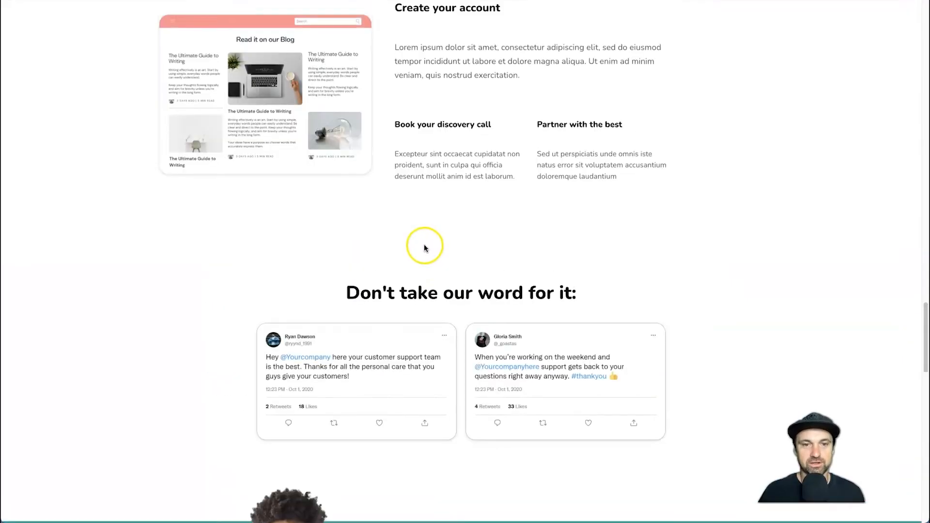
scroll(424, 244, "up", 15)
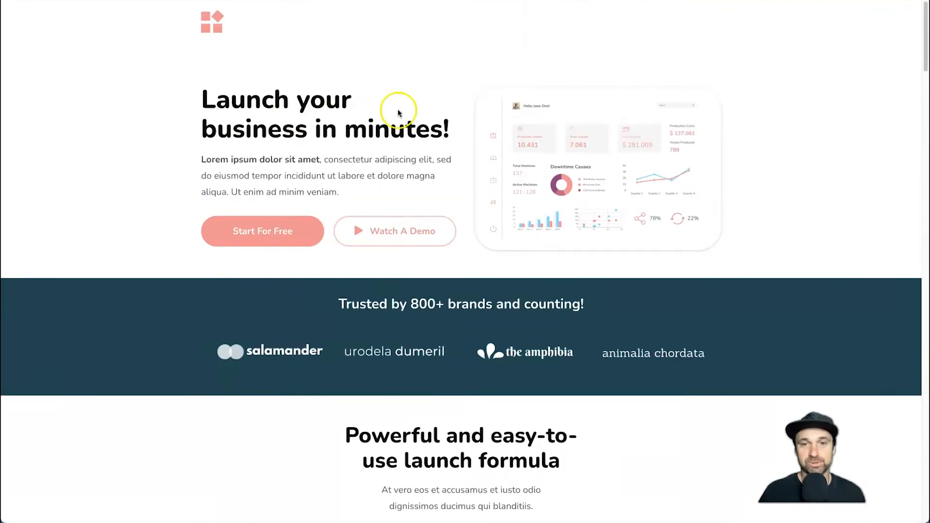
key("super+w")
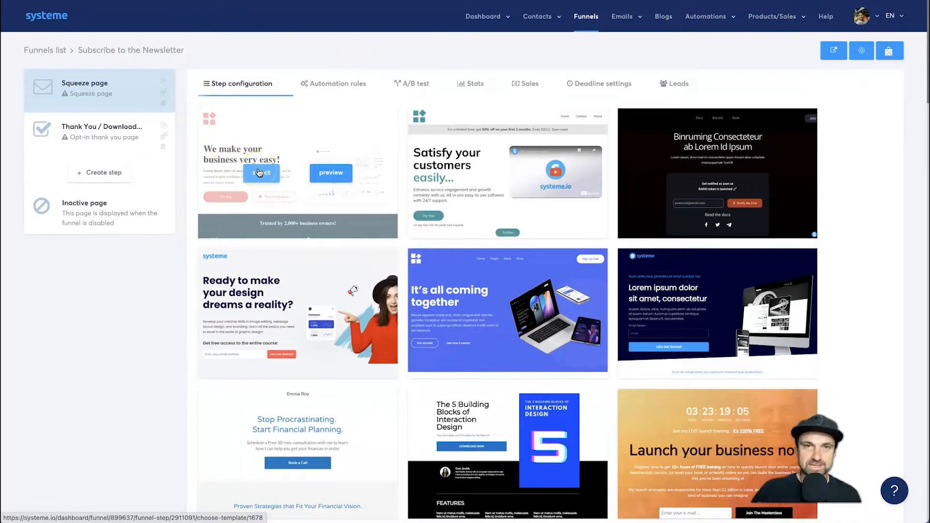
- Choose the blank template at the end of the gallery for the squeeze page
scroll(656, 154, "down", 20)
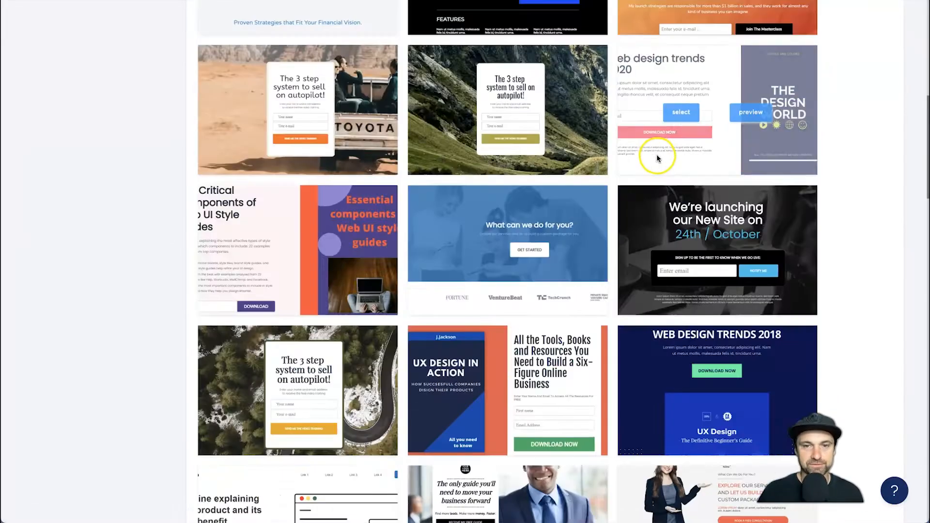
scroll(652, 203, "down", 3)
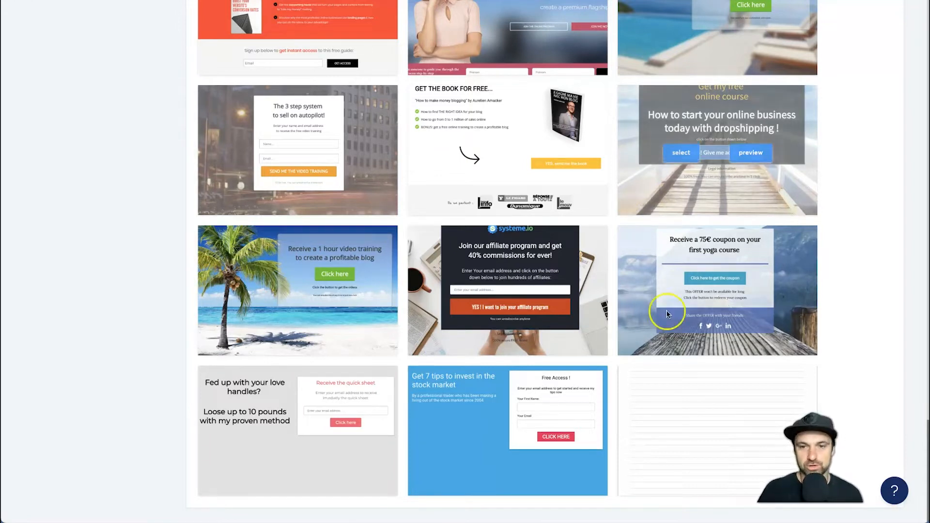
left_click(675, 430)
left_click_drag(675, 430, 686, 430)
left_click(685, 430)
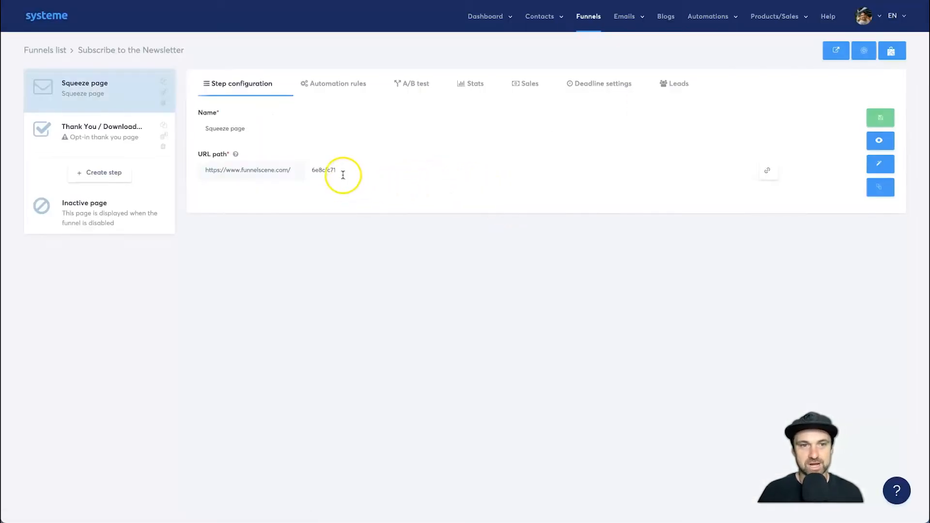
- Rename the squeeze page step to "Subscribe To The Newsletter"
left_click(236, 130)
triple_click(236, 129)
type("Subscribe To The Newsletter")
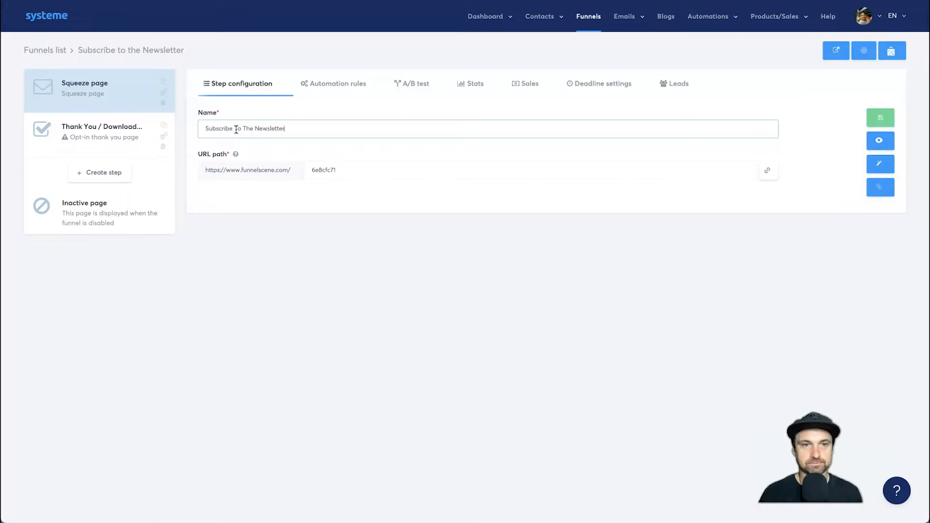
double_click(219, 154)
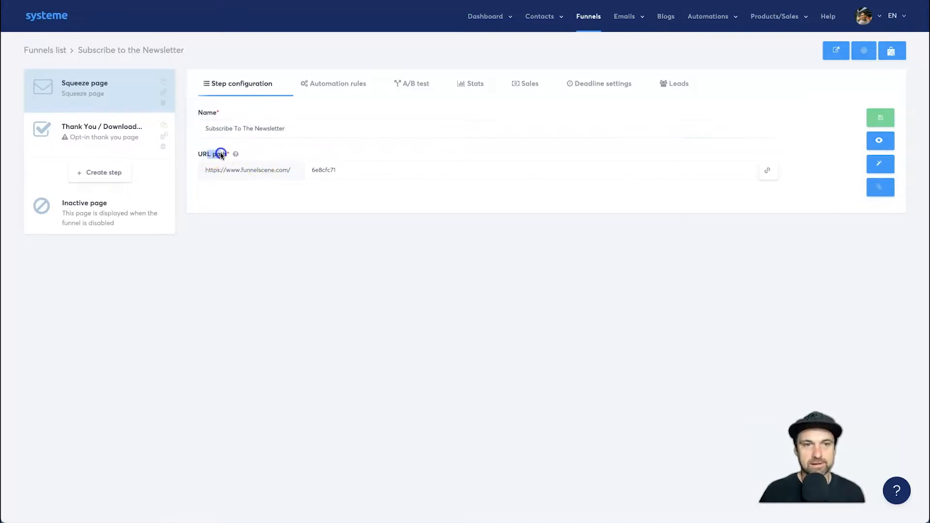
- Replace the squeeze page's URL path with "newsletter"
double_click(354, 171)
key("BackSpace")
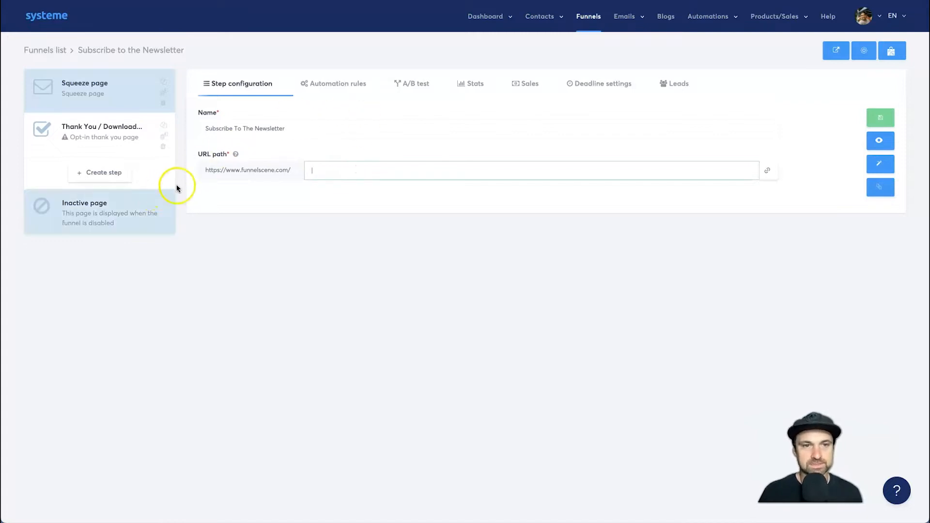
left_click_drag(209, 168, 297, 170)
left_click(338, 170)
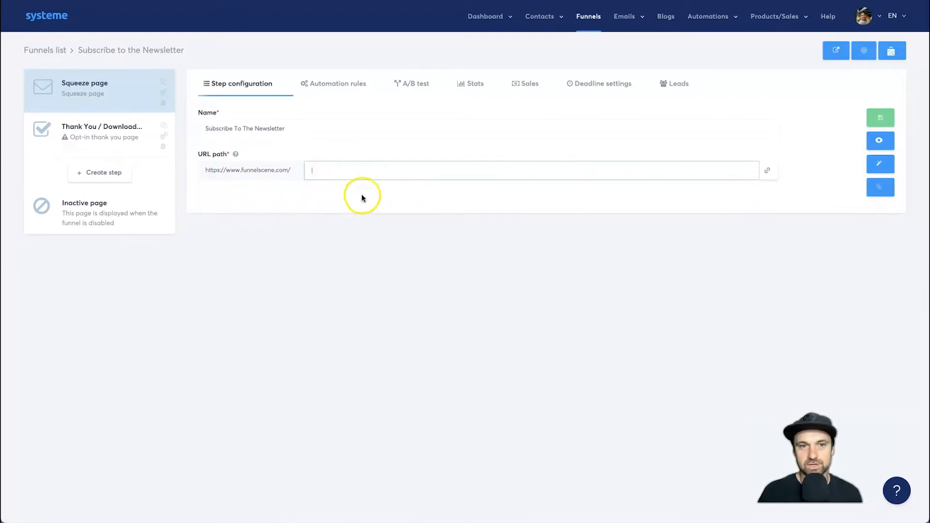
left_click(317, 172)
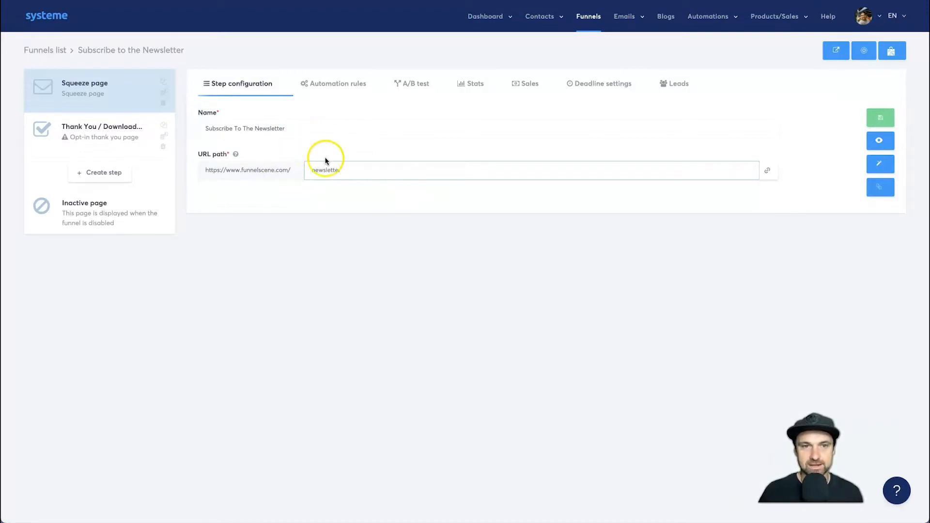
- Save the funnel step and open its page in the page editor
left_click(878, 121)
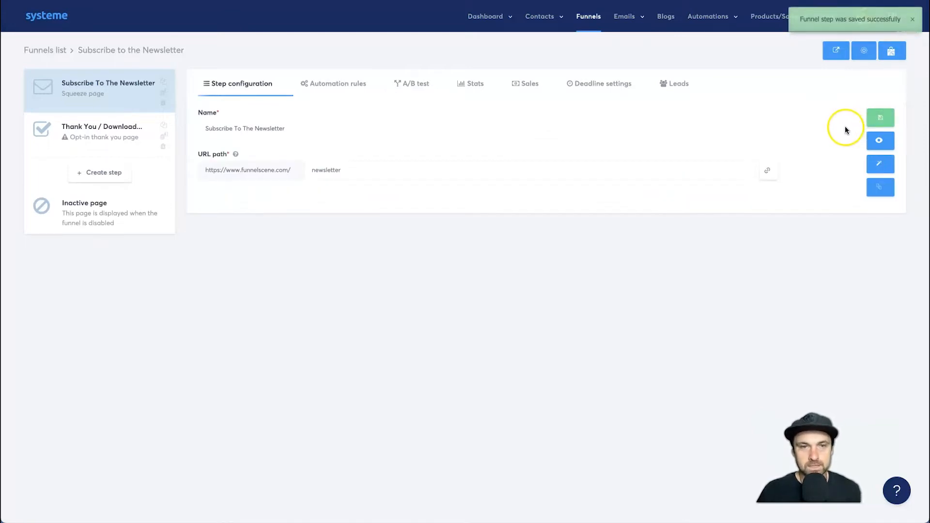
left_click(880, 166)
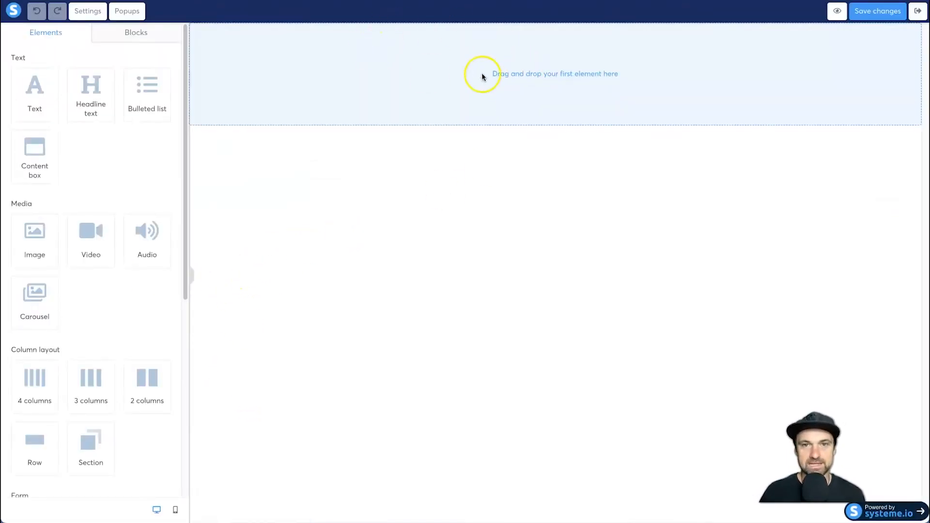
- Add a row to the blank page and place a two-column layout inside it
left_click_drag(484, 76, 588, 71)
left_click(620, 85)
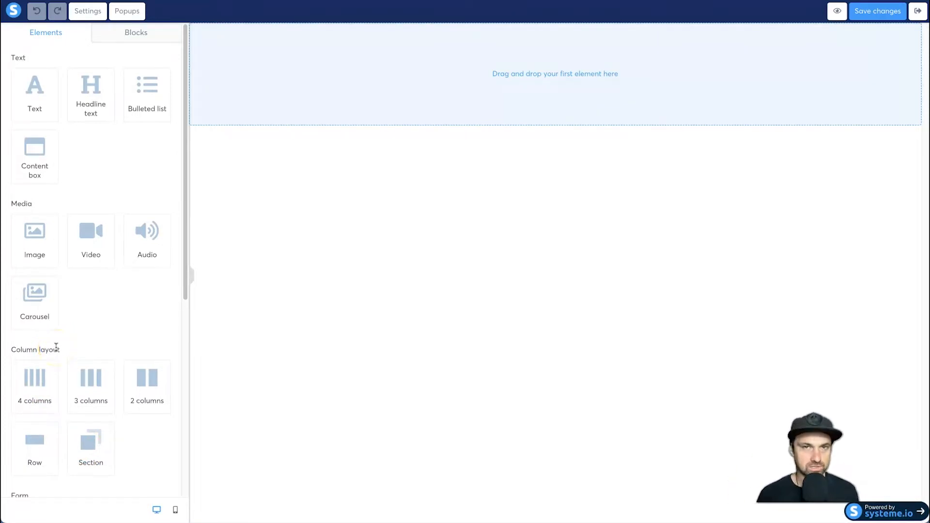
left_click_drag(87, 441, 514, 77)
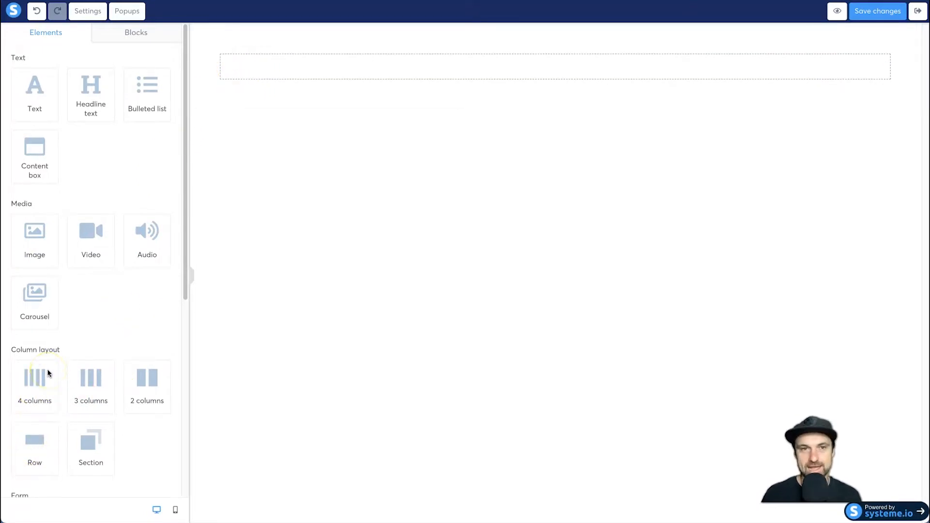
left_click_drag(47, 373, 441, 58)
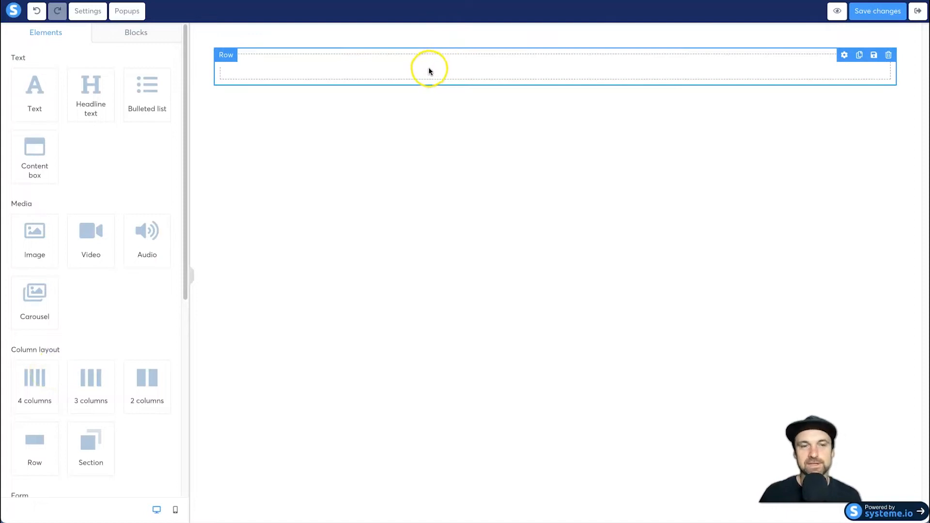
mouse_move(132, 386)
left_mouse_down()
mouse_move(418, 66)
mouse_move(108, 382)
mouse_move(135, 388)
left_mouse_up()
left_click_drag(75, 375, 49, 380)
left_click_drag(152, 379, 345, 68)
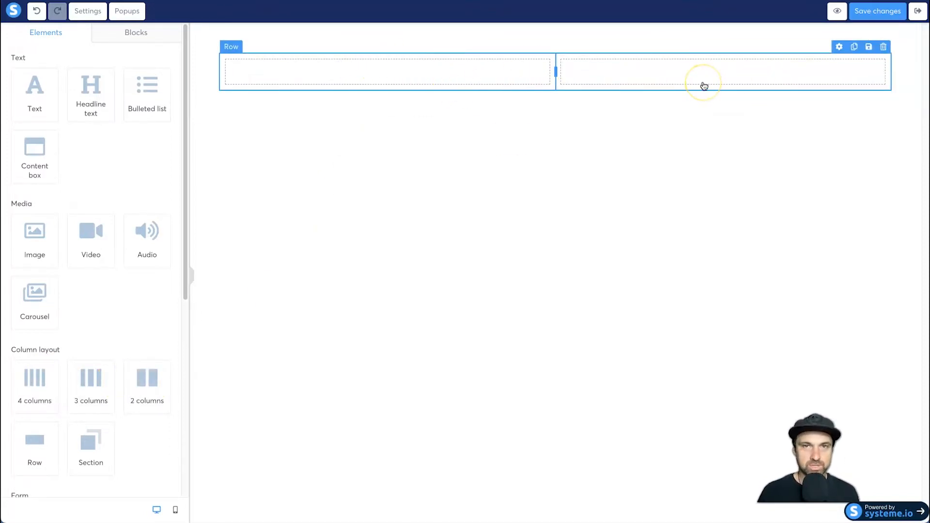
left_click(395, 161)
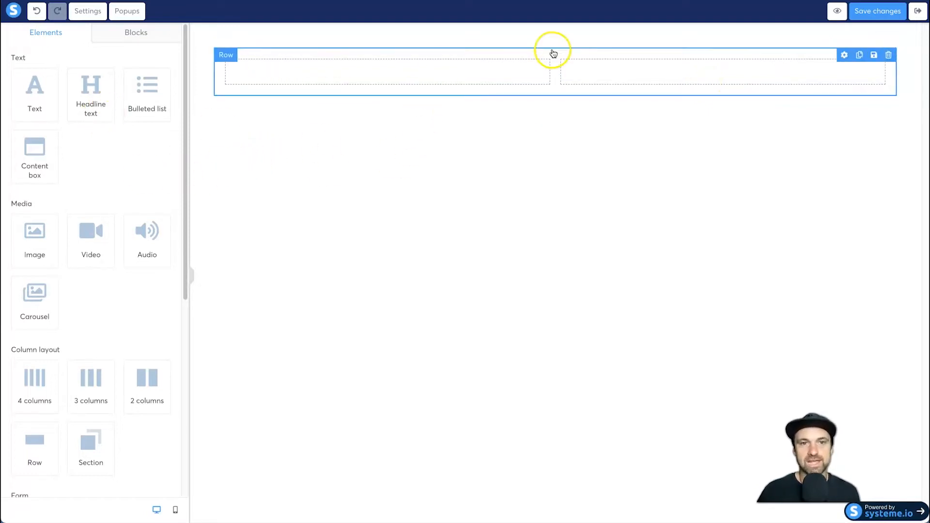
- Add a headline and a text paragraph to the first column and an image placeholder to the second
left_click_drag(85, 88, 378, 75)
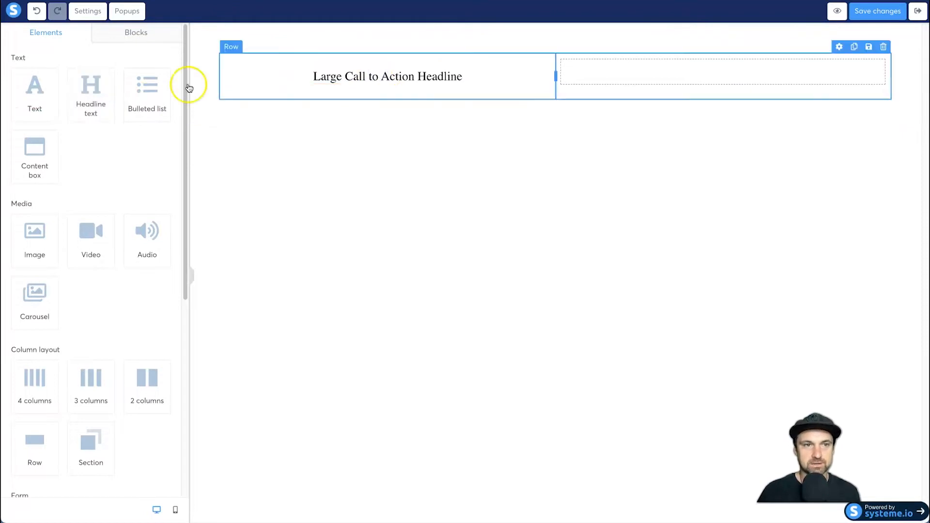
left_click_drag(24, 95, 336, 84)
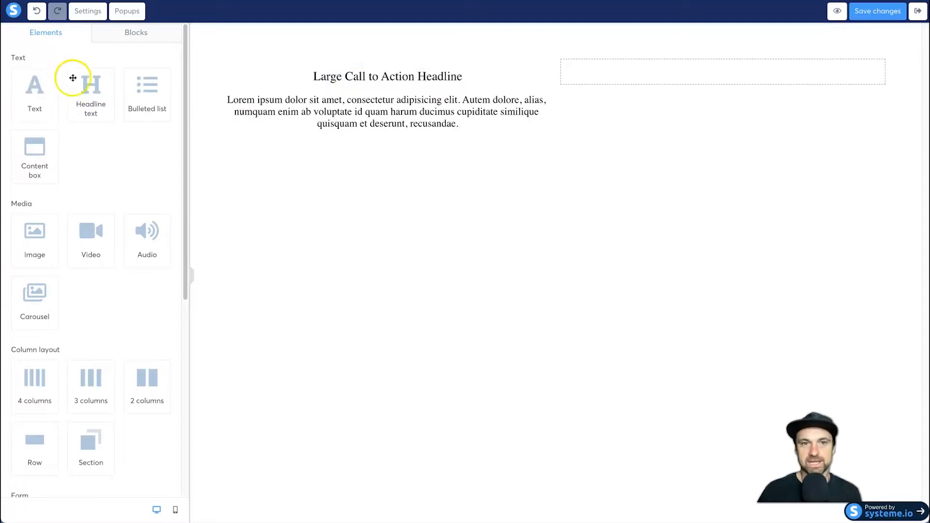
left_click_drag(46, 239, 641, 68)
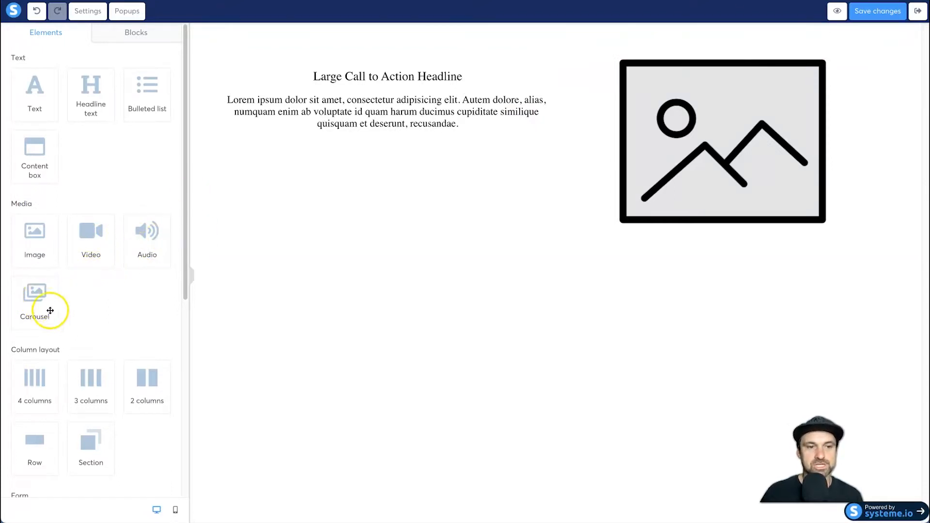
scroll(54, 310, "down", 6)
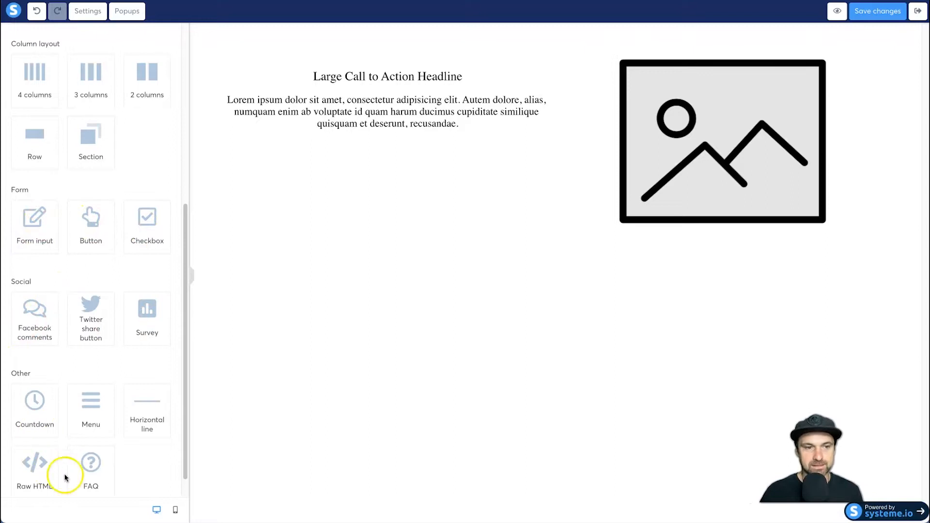
scroll(85, 356, "down", 1)
scroll(73, 218, "up", 7)
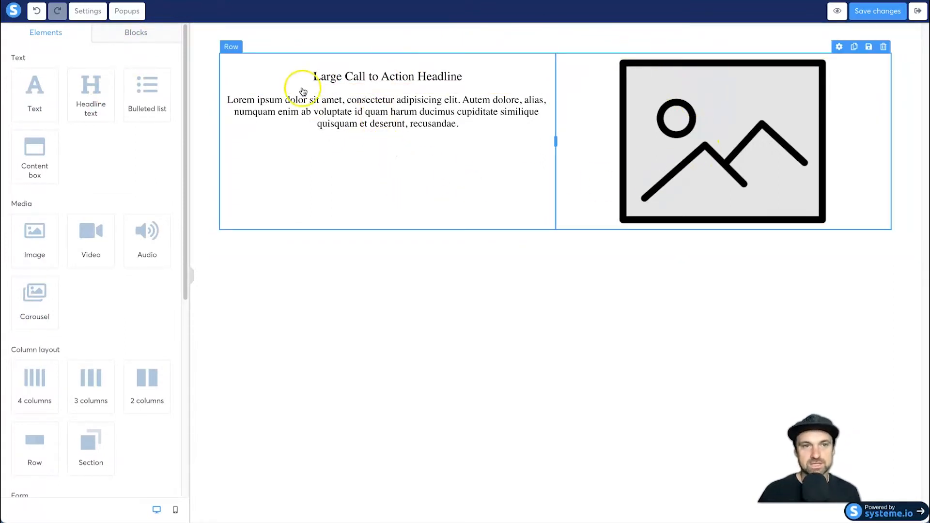
- Insert the opt-in form block "Transparent form on the left on background image" below the two-column section
left_click(124, 37)
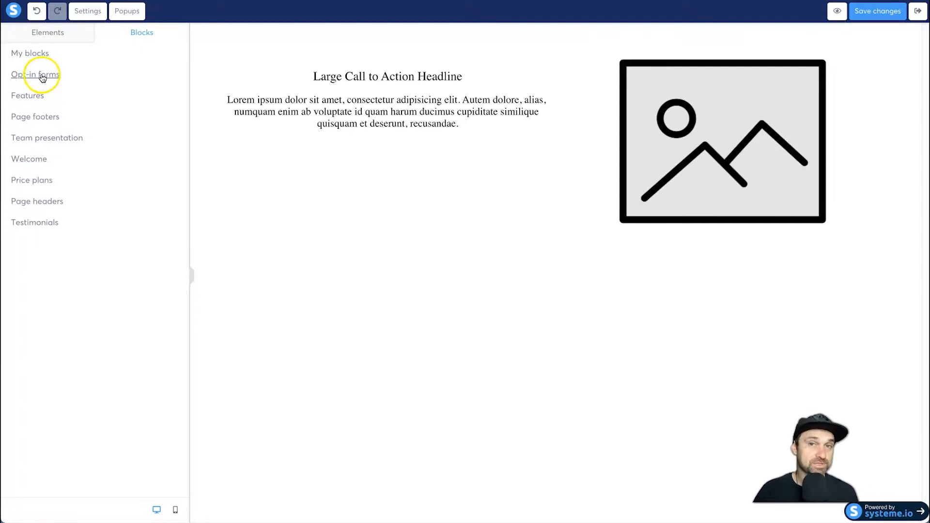
left_click(43, 76)
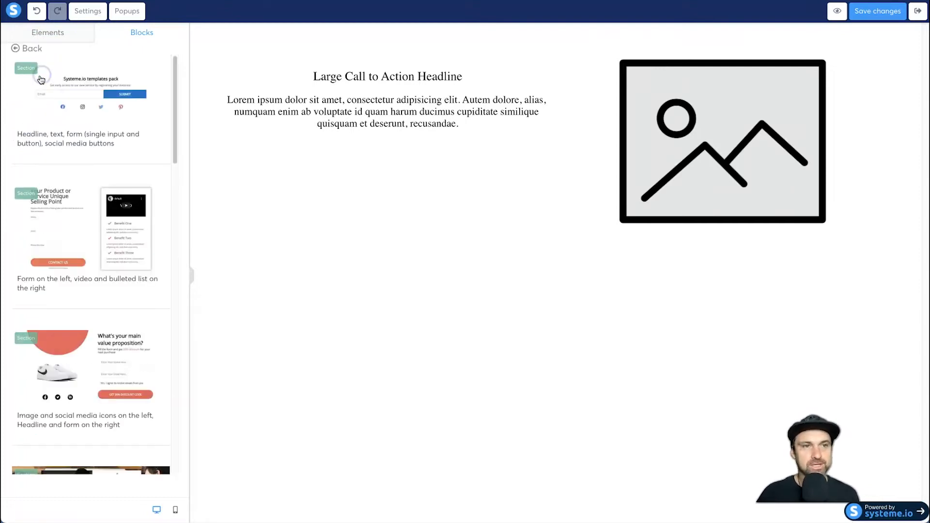
left_click(16, 51)
left_click(21, 76)
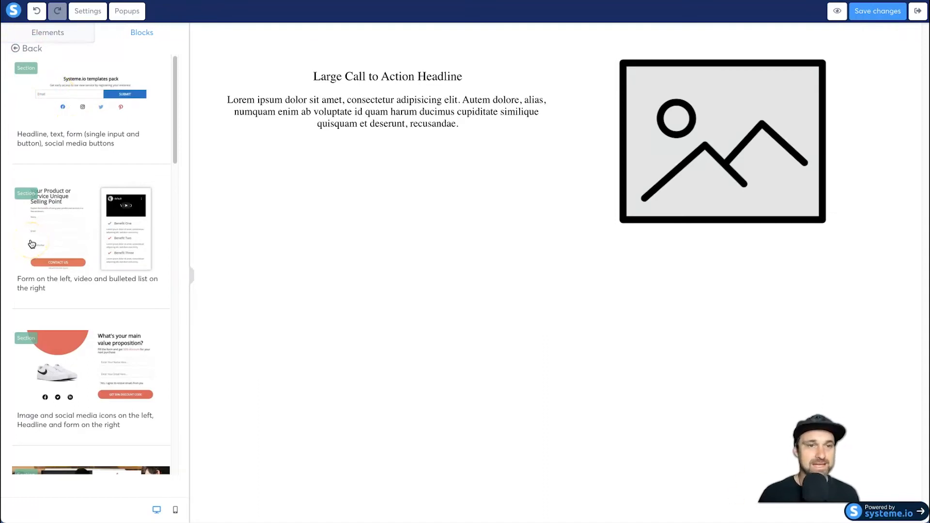
scroll(32, 244, "down", 1)
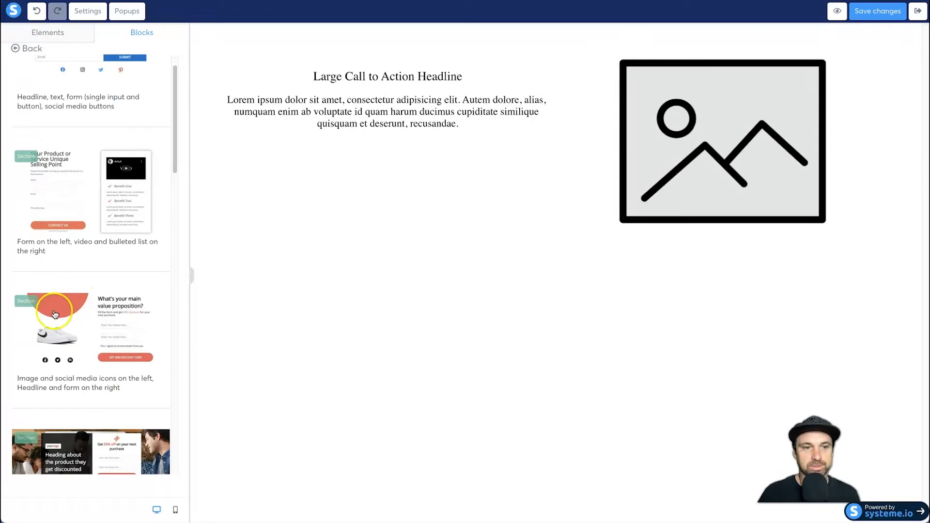
scroll(76, 325, "down", 10)
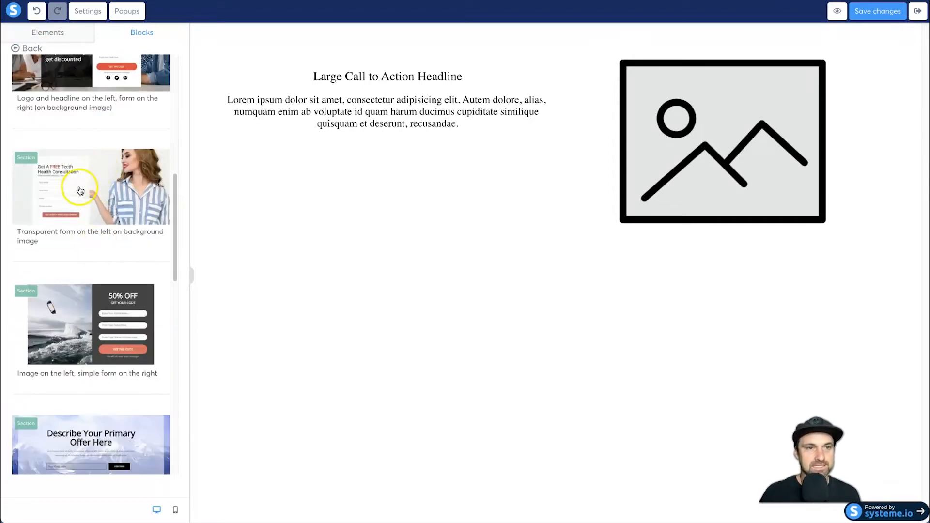
left_click_drag(55, 189, 422, 263)
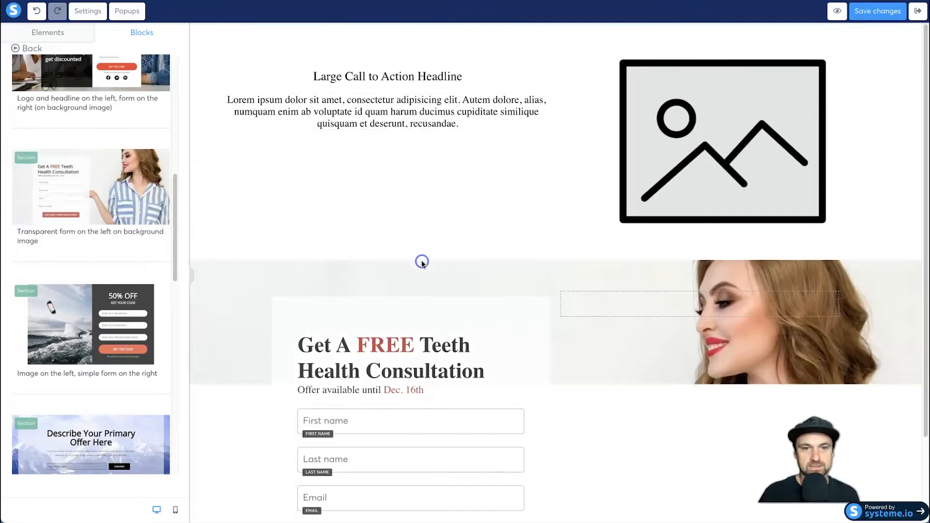
scroll(552, 227, "down", 2)
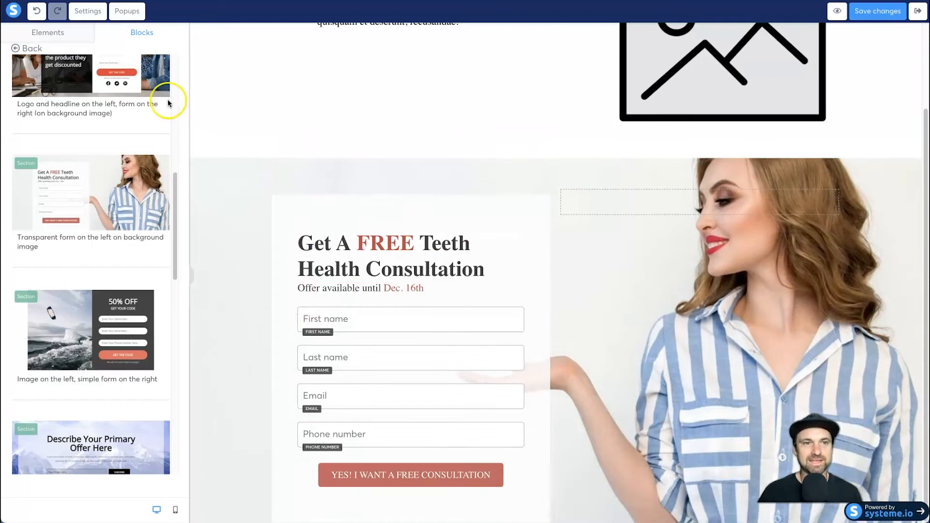
- Insert the features block "Three columns of items (big image, headline, text)" above the opt-in form section
left_click(15, 49)
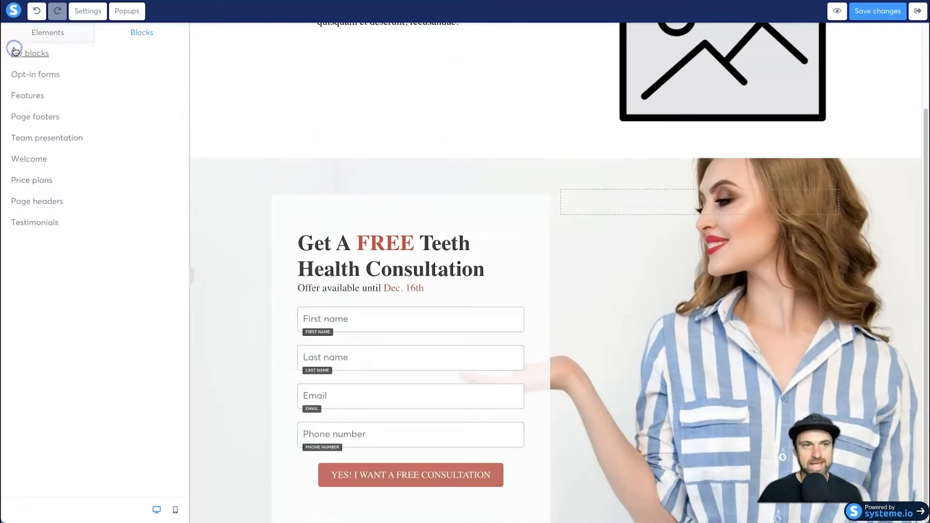
left_click(78, 97)
scroll(73, 129, "down", 3)
left_click_drag(95, 143, 515, 484)
scroll(515, 492, "down", 4)
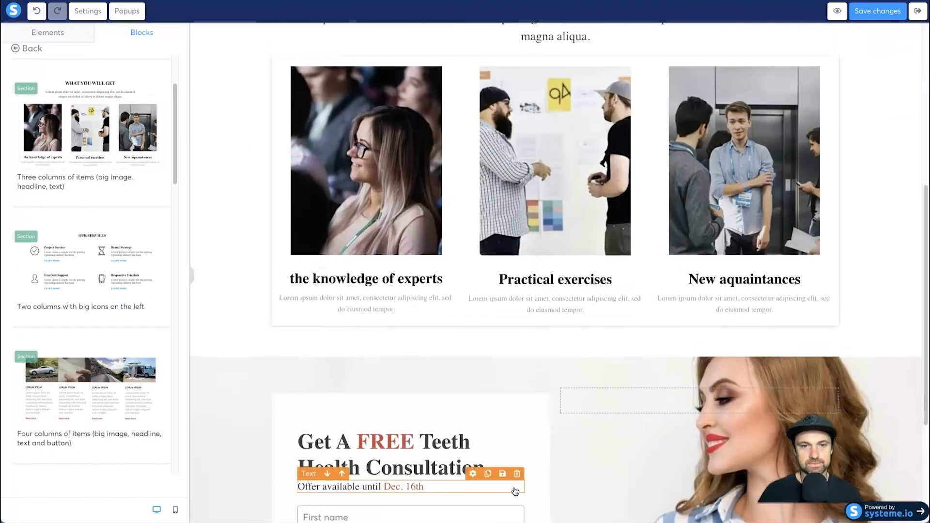
- Reorder the sections so that "What you will get" comes below the opt-in form section
scroll(515, 492, "up", 1)
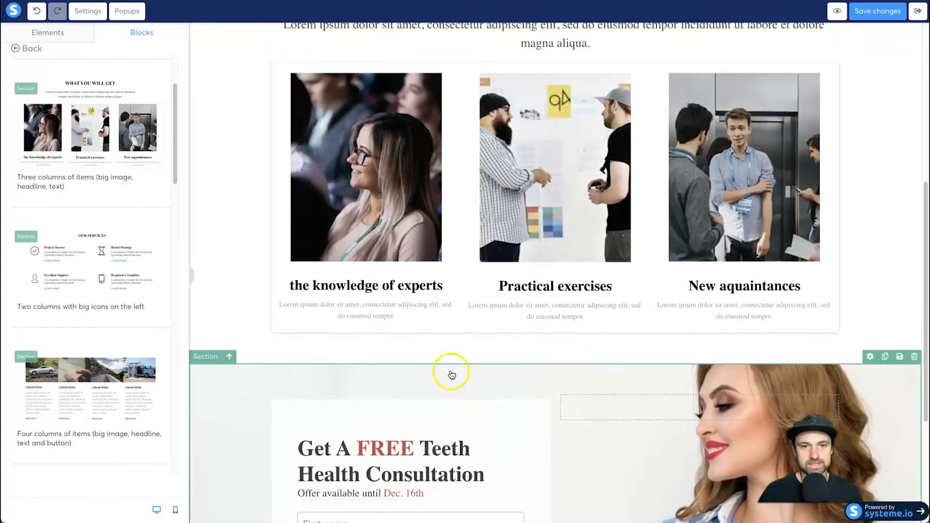
left_click(229, 361)
scroll(436, 337, "down", 1)
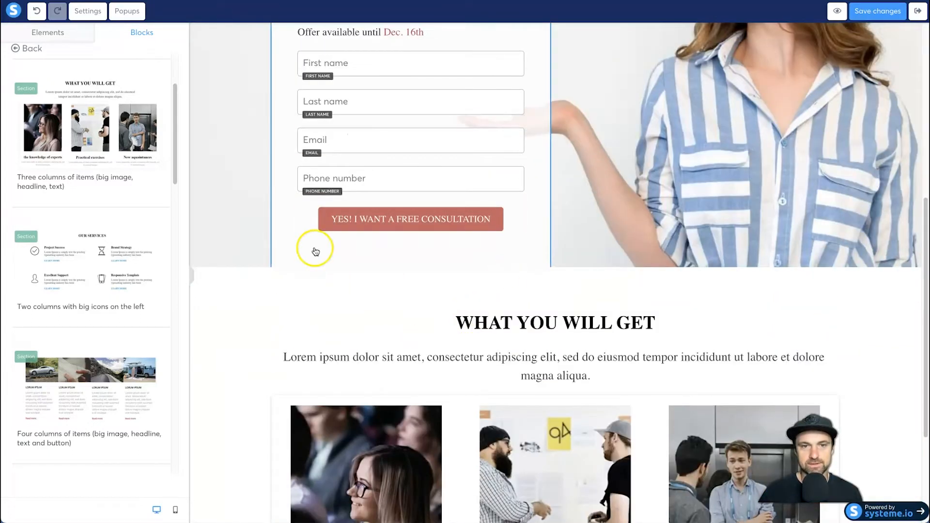
scroll(316, 251, "up", 5)
scroll(473, 376, "down", 4)
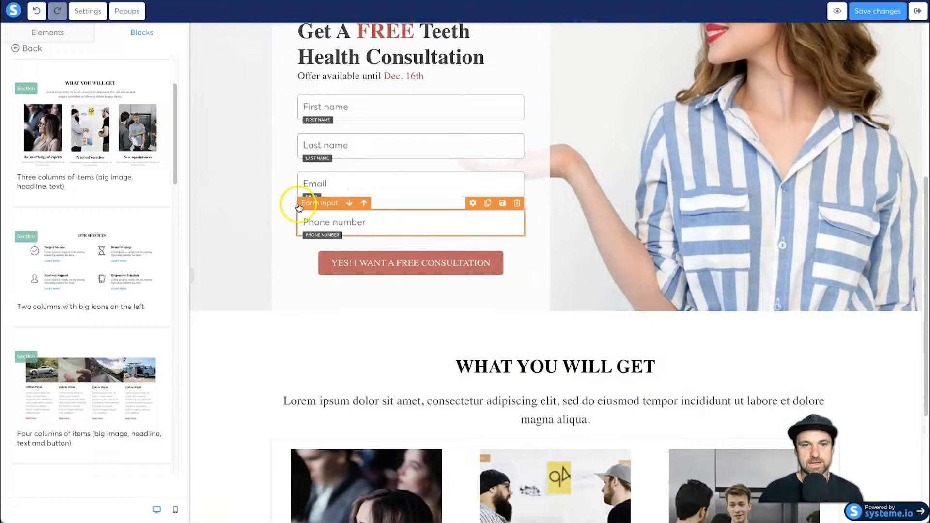
scroll(460, 321, "down", 4)
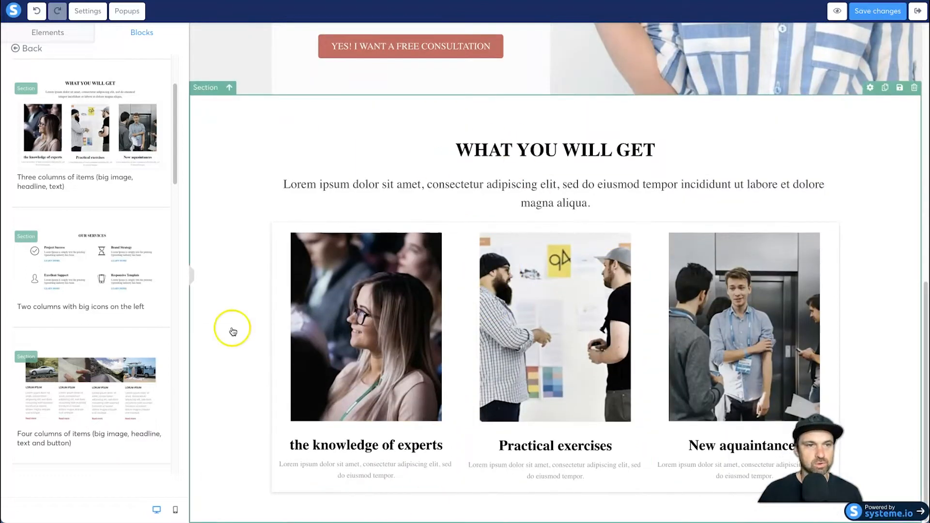
- Insert the grey page footer block "Logo on the left, menu and text on the right" at the end of the page
left_click(22, 48)
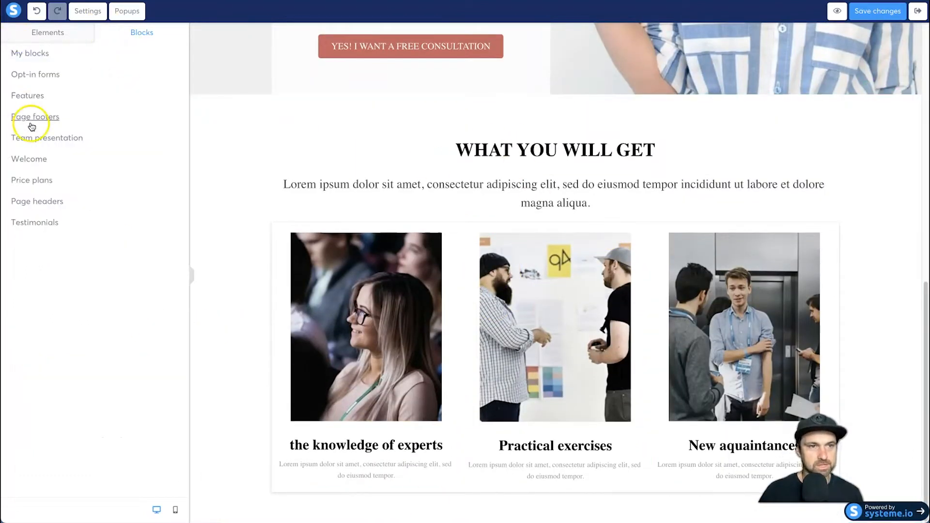
left_click(36, 117)
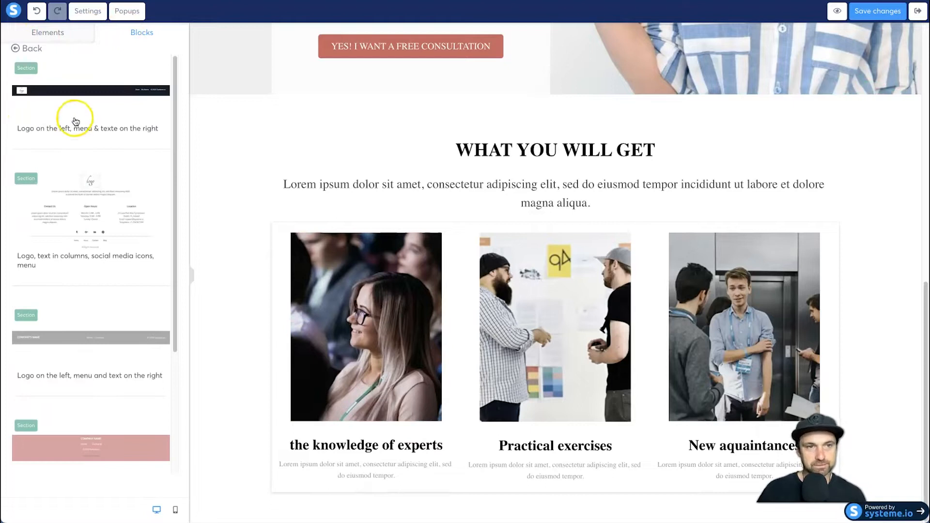
scroll(94, 222, "down", 1)
scroll(92, 213, "up", 1)
scroll(80, 290, "down", 2)
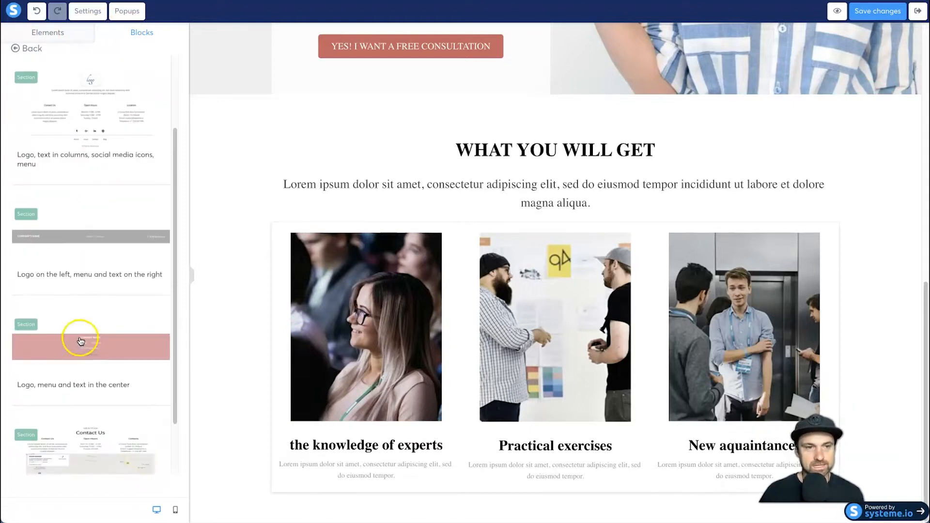
scroll(83, 244, "down", 1)
scroll(82, 256, "up", 3)
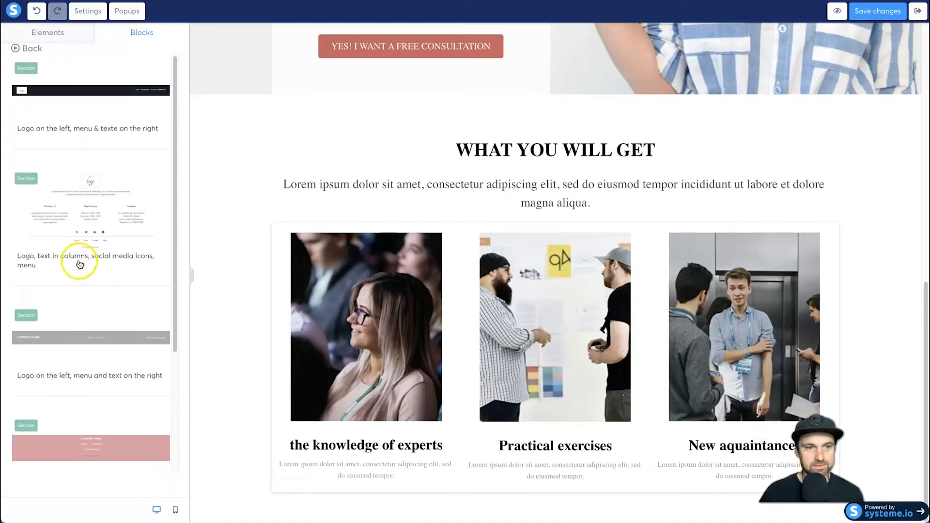
left_click_drag(64, 333, 243, 494)
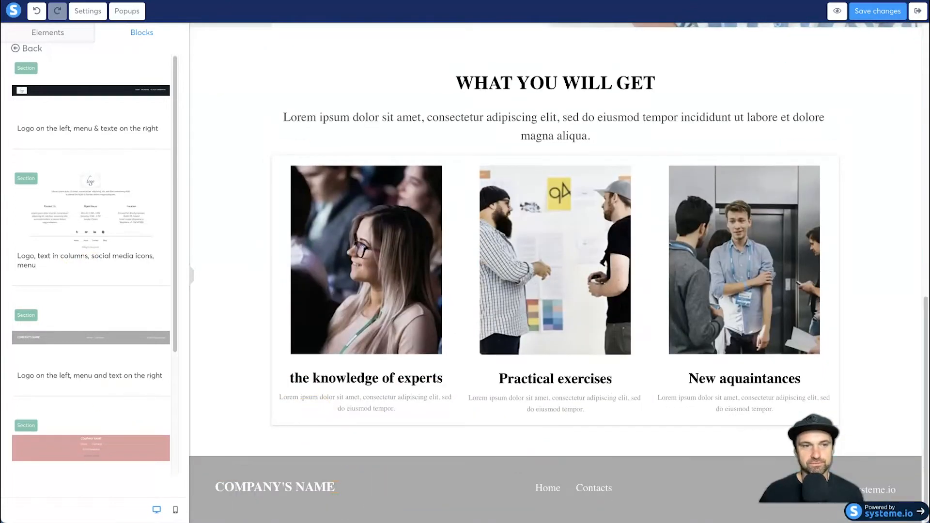
- Examine the ready-made blocks for team presentation, welcome, price plans, page headers and testimonials
left_click(25, 47)
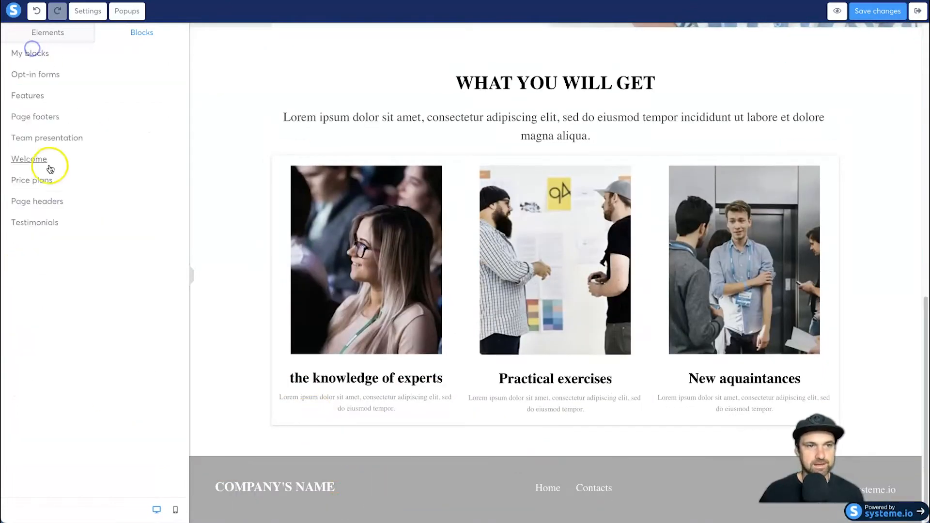
left_click(46, 141)
left_click(18, 49)
left_click(32, 159)
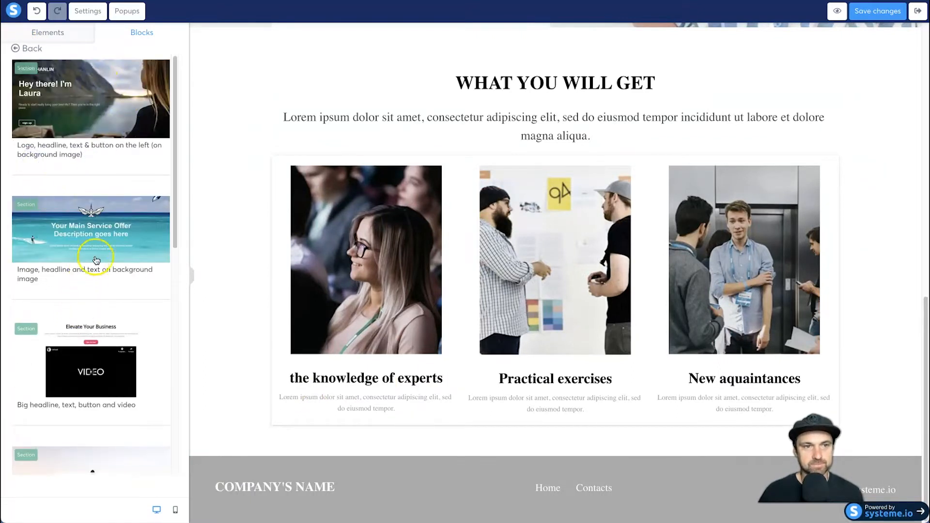
left_click(16, 48)
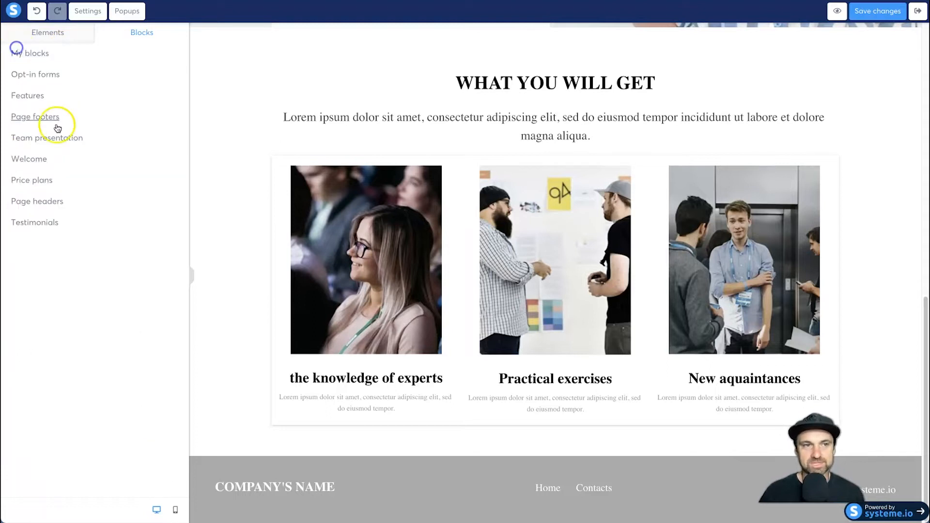
left_click(48, 181)
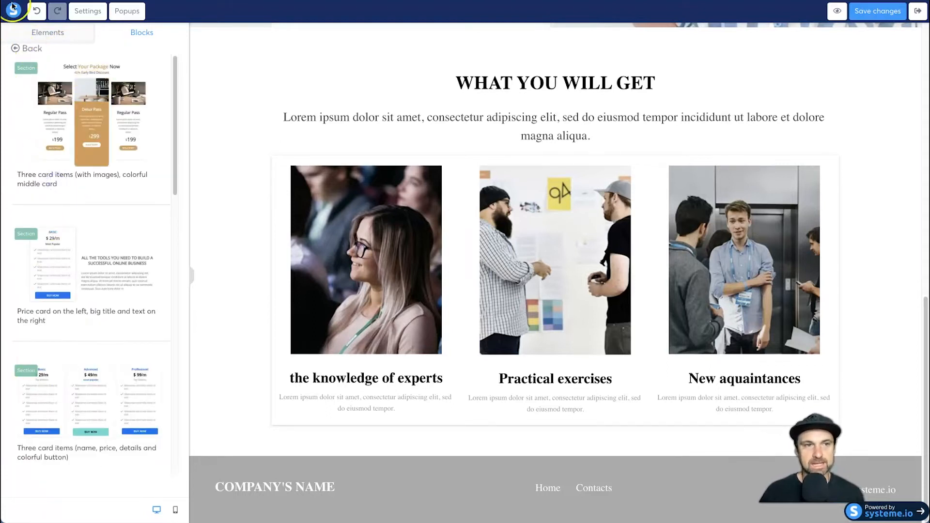
left_click(15, 49)
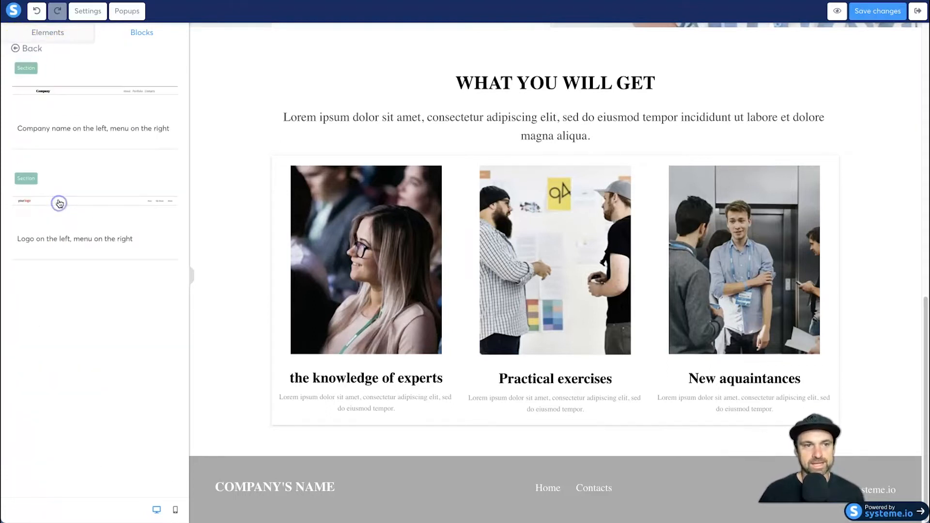
left_click(20, 49)
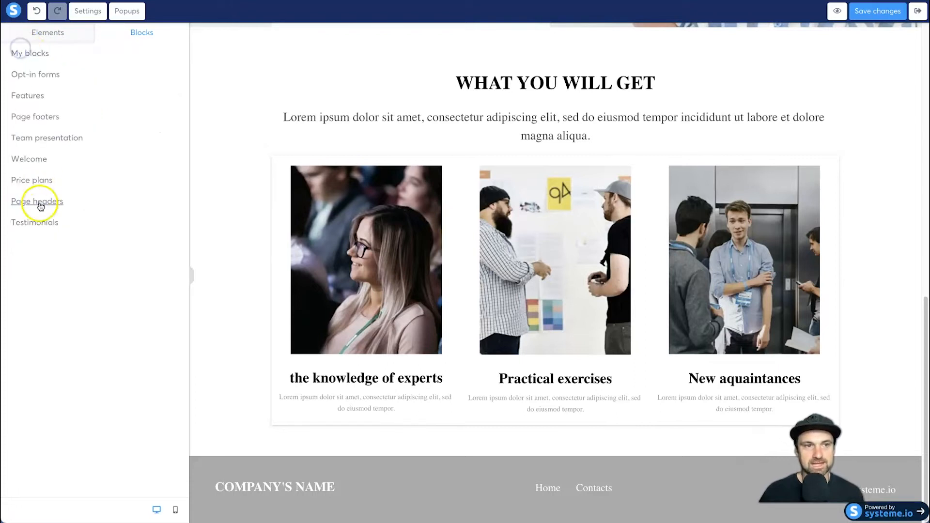
left_click(37, 221)
left_click(18, 50)
scroll(345, 234, "up", 12)
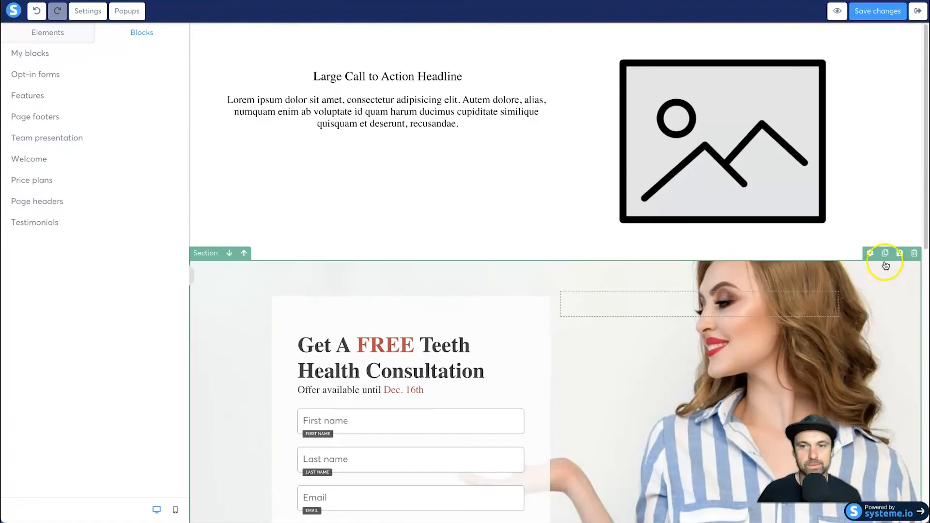
- Delete the opt-in form, "What you will get" and page footer sections, keeping only the call-to-action section
left_click(914, 253)
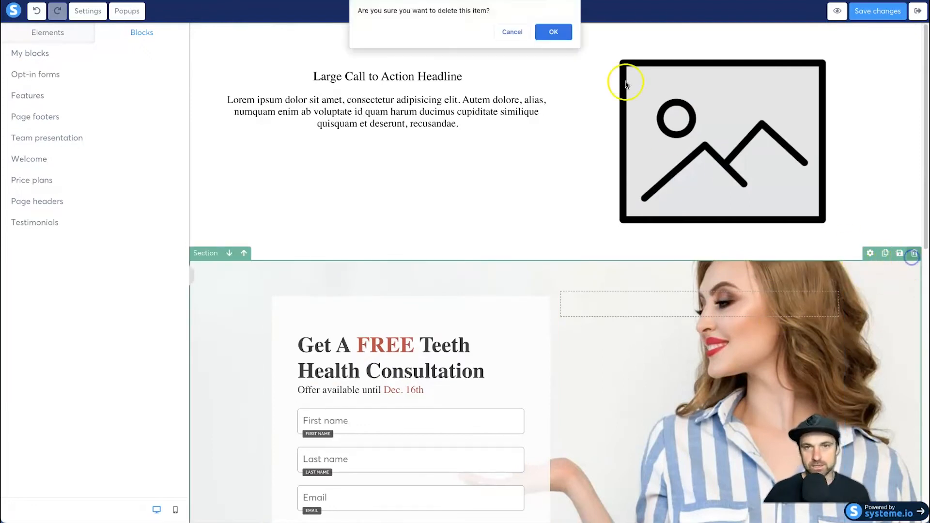
left_click(566, 28)
left_click(914, 254)
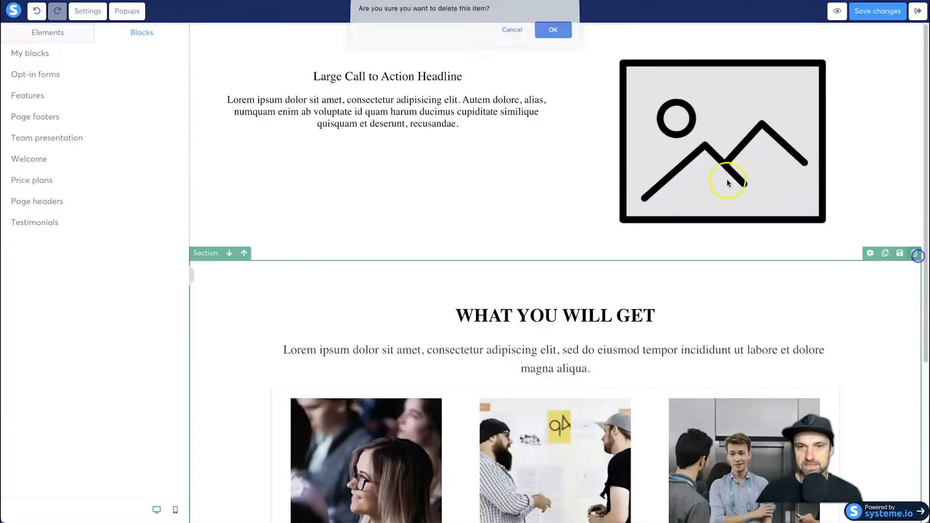
left_click(534, 39)
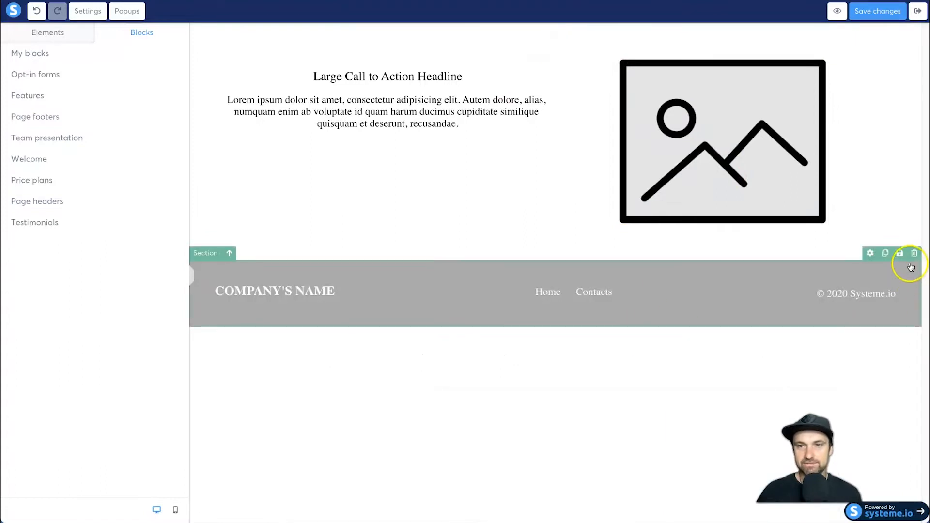
left_click(913, 252)
left_click(556, 33)
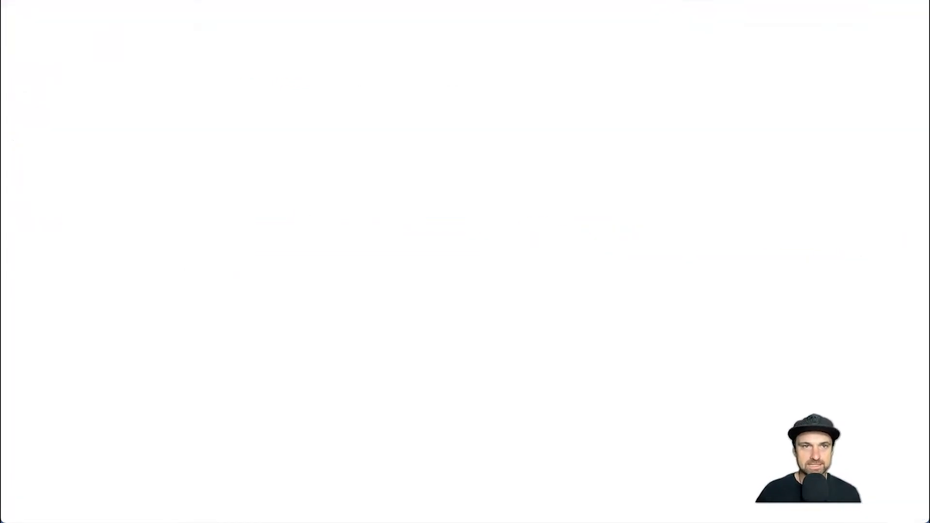
- Open the Unsplash stock photo website in a new browser tab
type("unsplash")
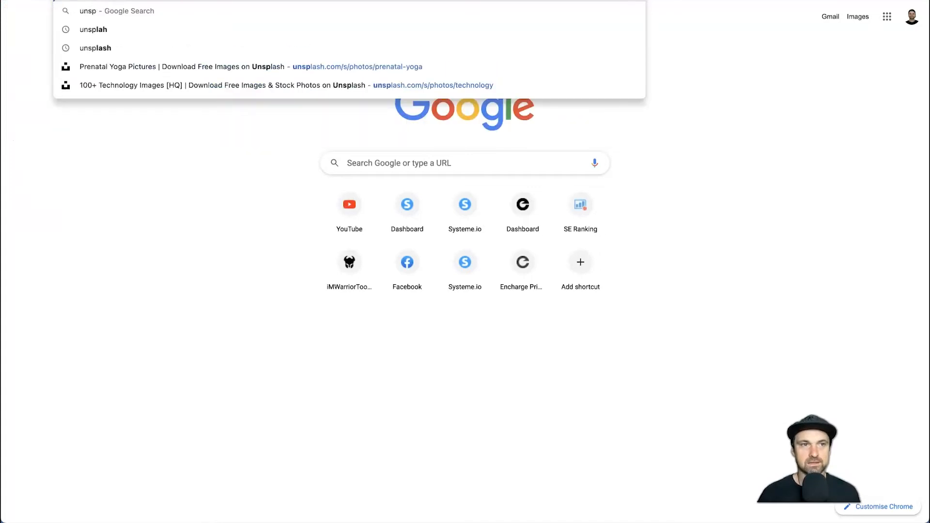
key("Return")
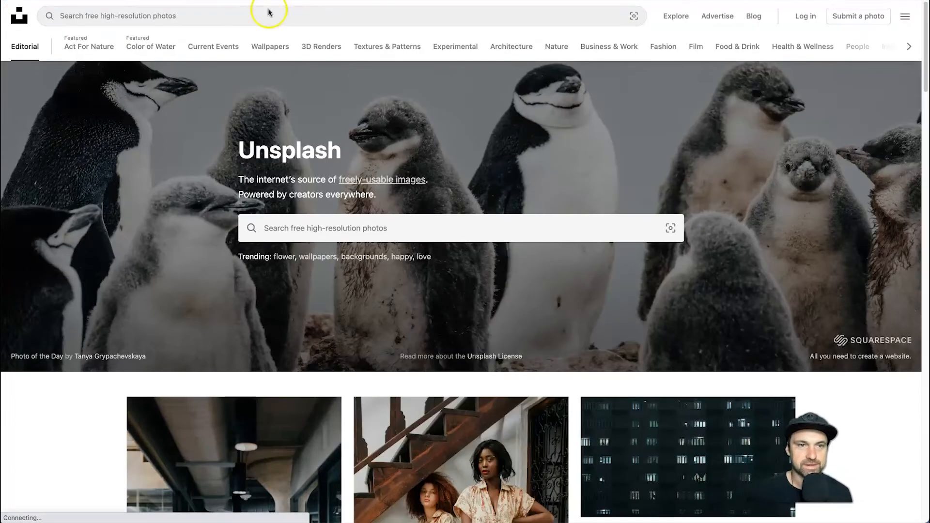
left_click_drag(243, 148, 336, 148)
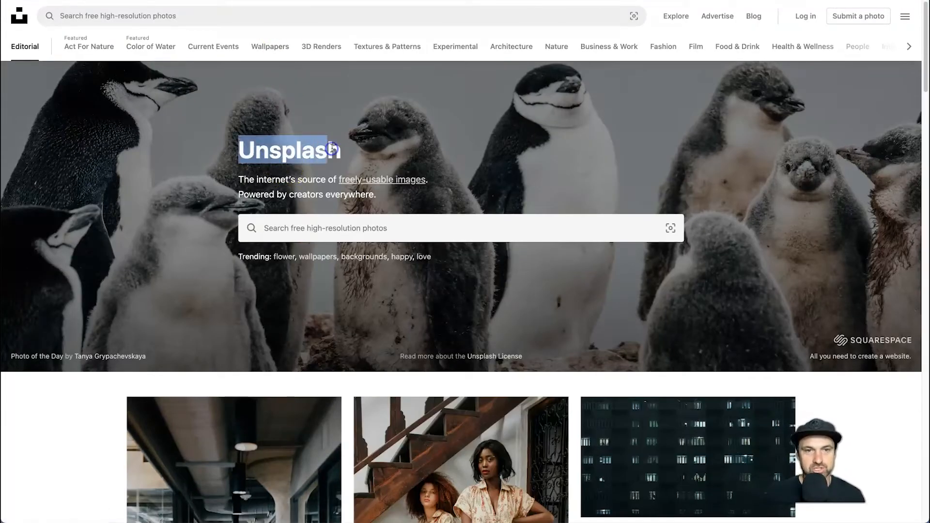
left_click(333, 147)
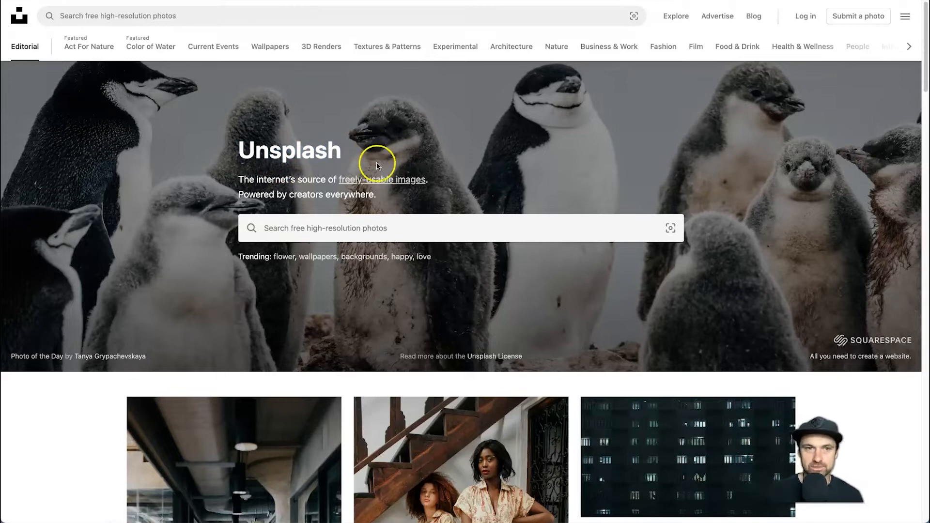
- Search Unsplash for "phone" and look through the photos for one suited to the page background
left_click(385, 216)
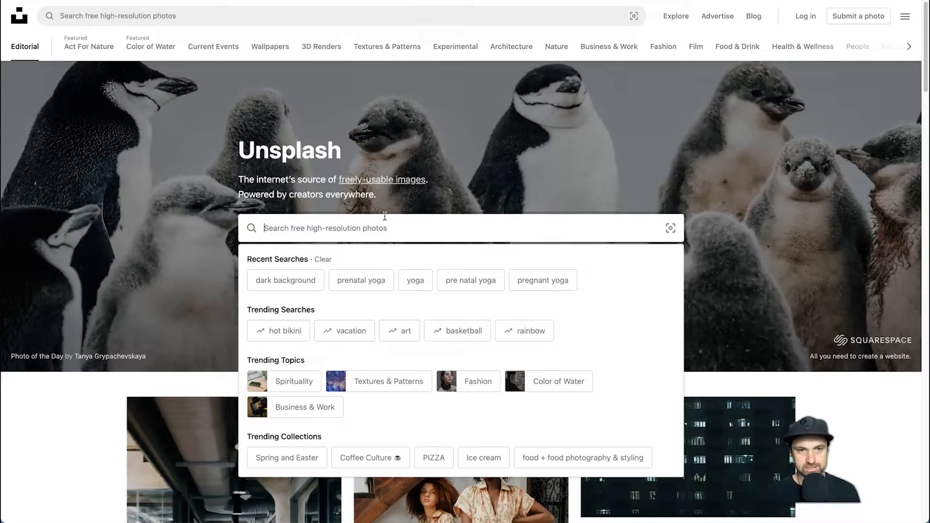
type("phone")
key("Return")
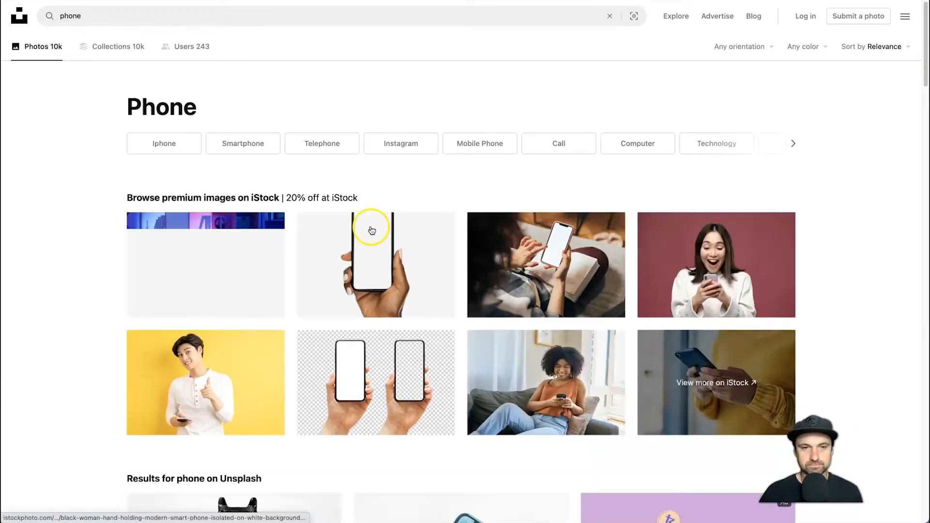
scroll(448, 396, "down", 4)
scroll(447, 395, "down", 9)
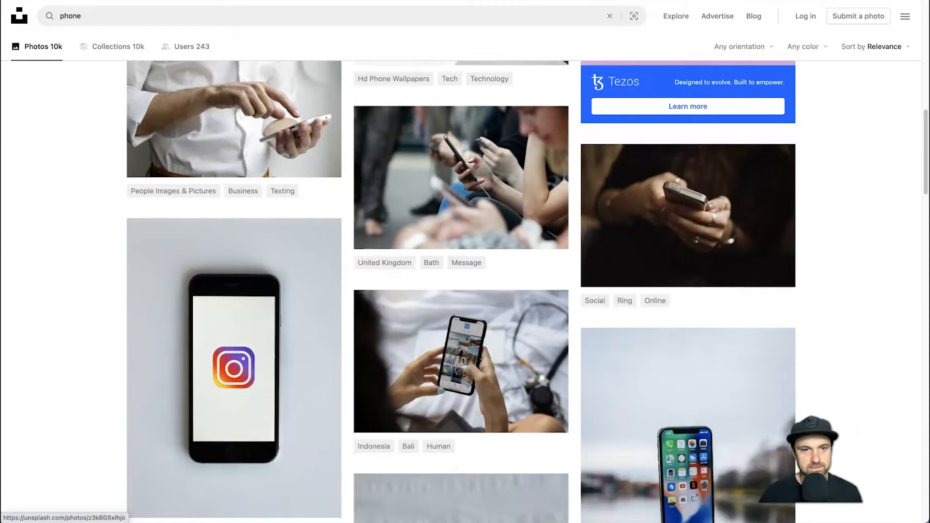
scroll(274, 330, "down", 3)
scroll(278, 321, "up", 5)
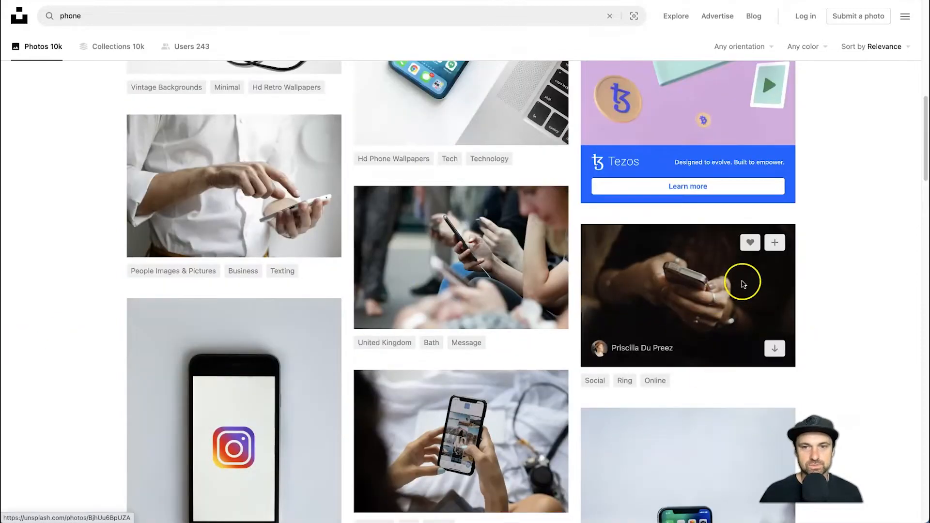
scroll(699, 255, "down", 1)
scroll(634, 250, "down", 11)
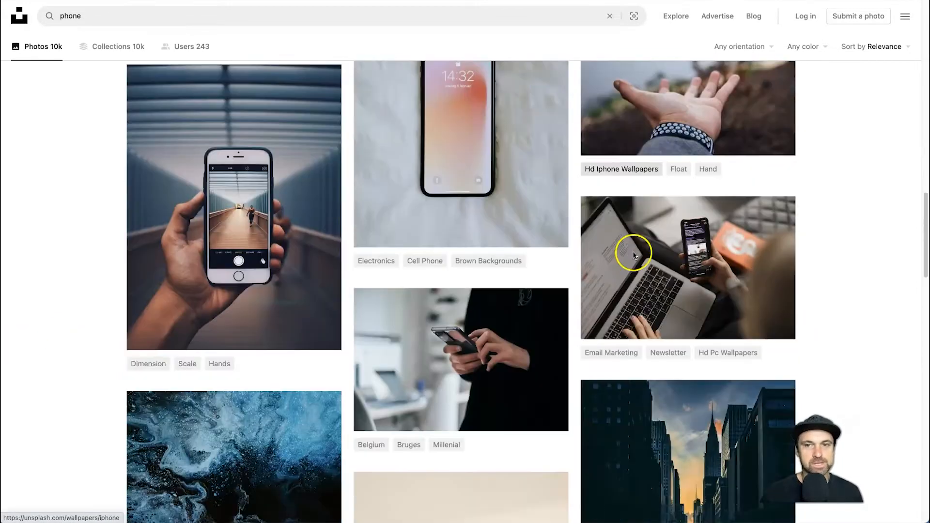
mouse_move(505, 305)
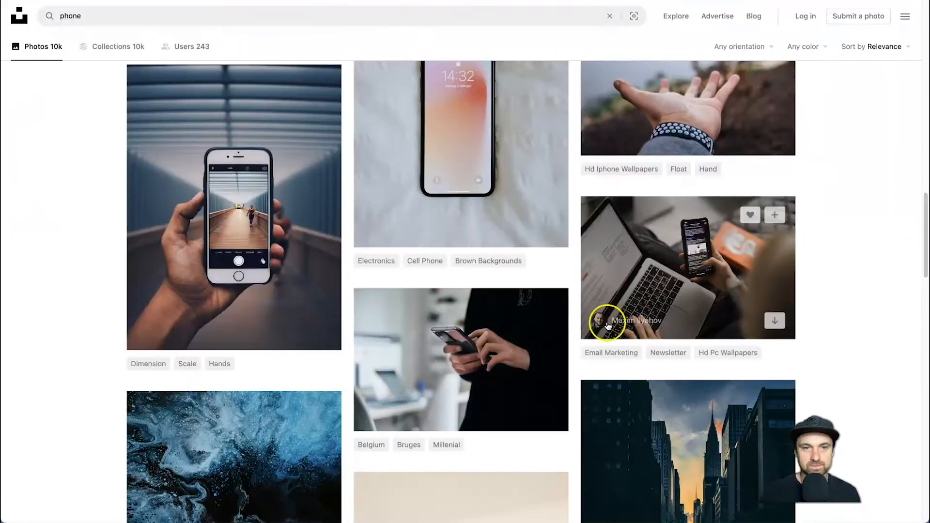
scroll(606, 332, "down", 20)
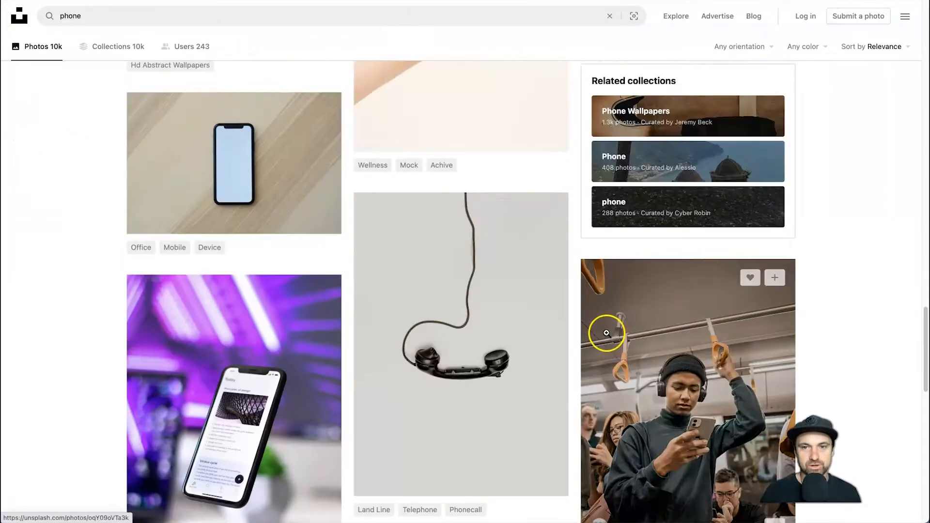
scroll(583, 369, "up", 20)
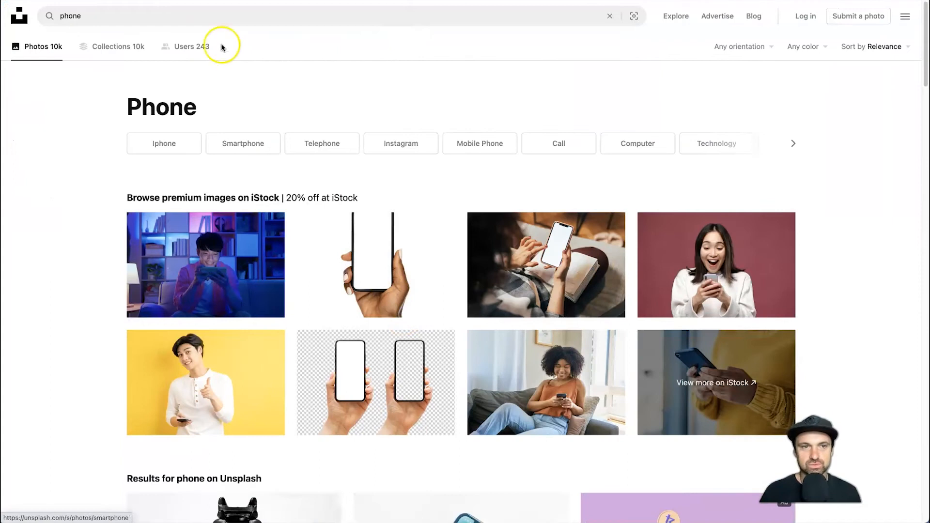
- Switch the photo search to the related term "Smartphone"
left_click(208, 23)
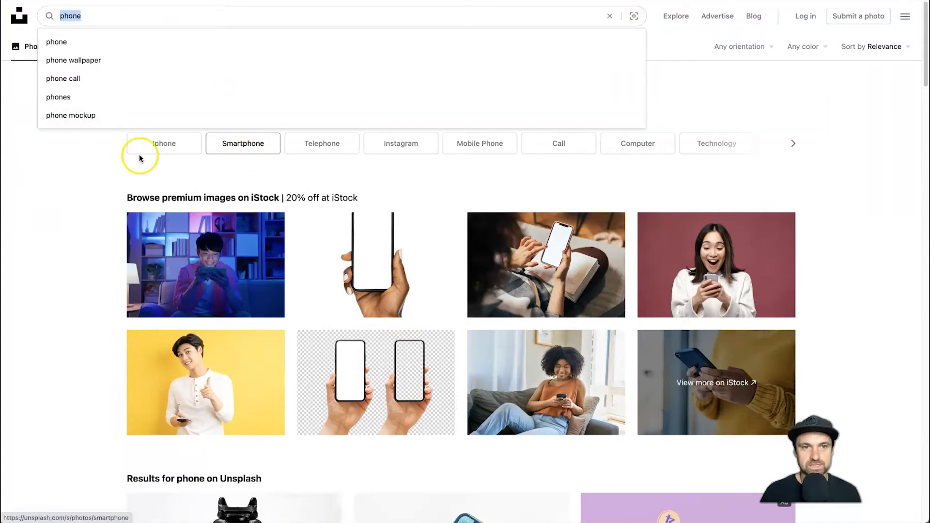
left_click(217, 157)
left_click(251, 149)
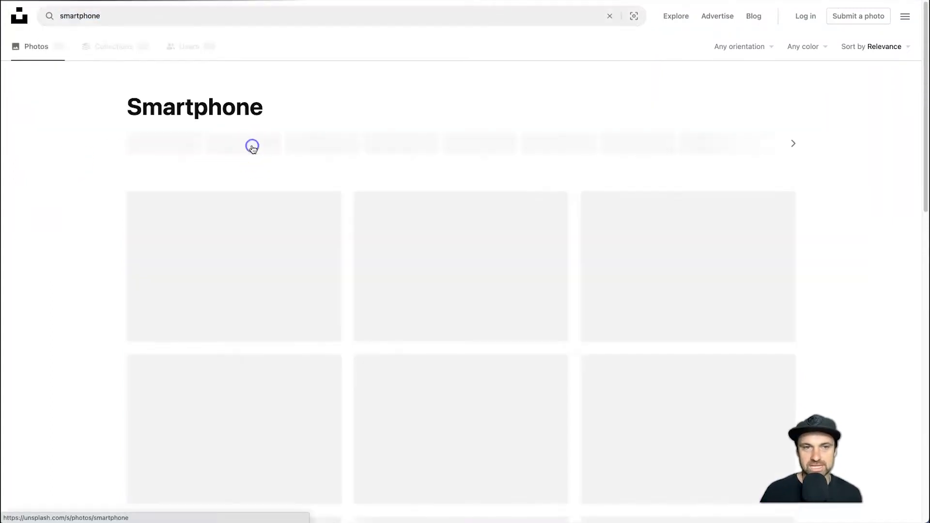
- Download the dark photo of a person holding a phone beside a brightly lit monitor from the smartphone results
scroll(380, 443, "down", 9)
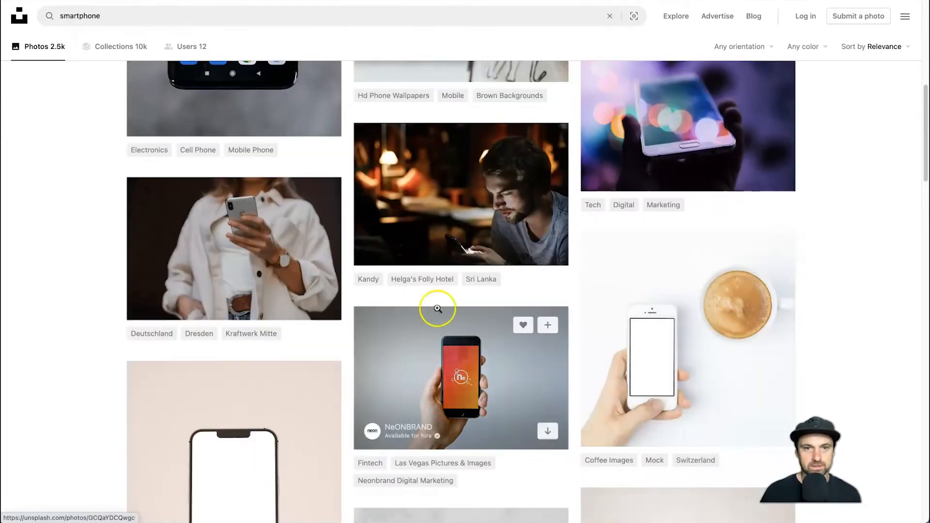
scroll(487, 234, "down", 6)
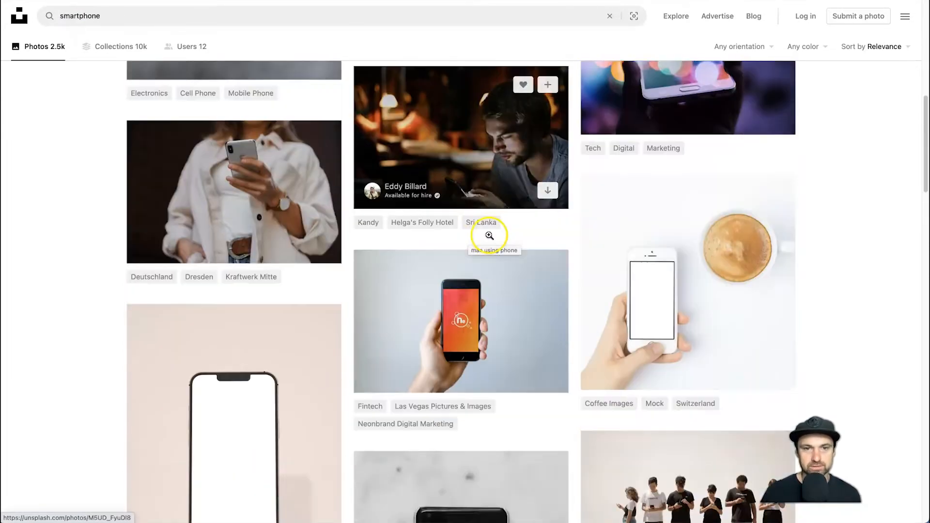
scroll(490, 237, "down", 9)
scroll(249, 266, "up", 3)
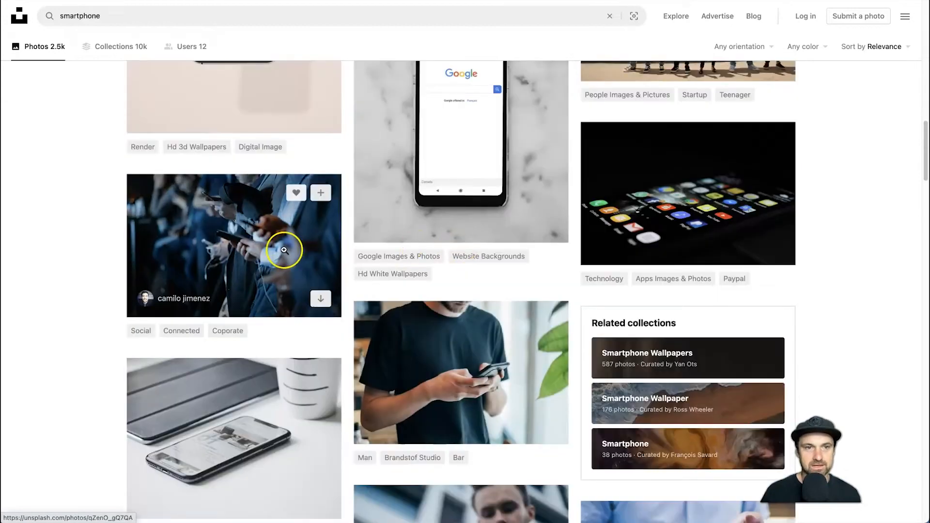
scroll(259, 246, "down", 2)
scroll(259, 246, "down", 5)
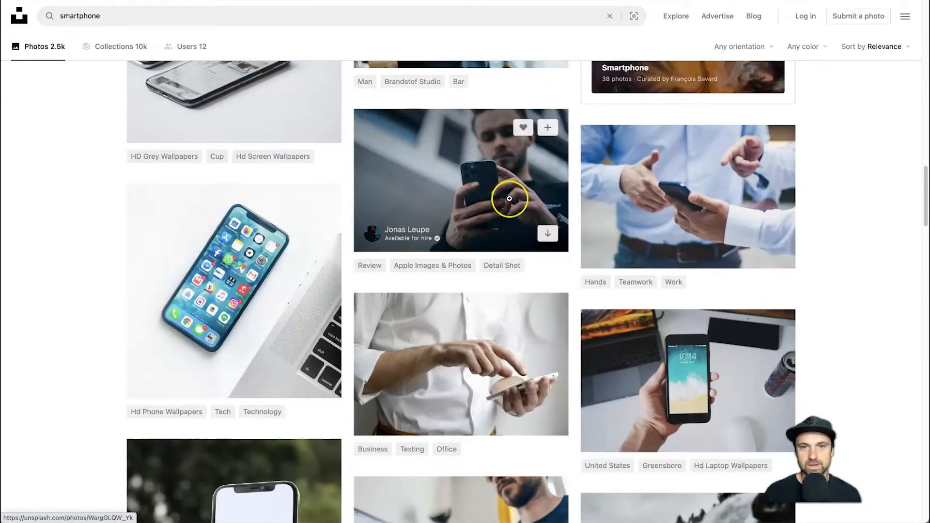
scroll(500, 218, "down", 8)
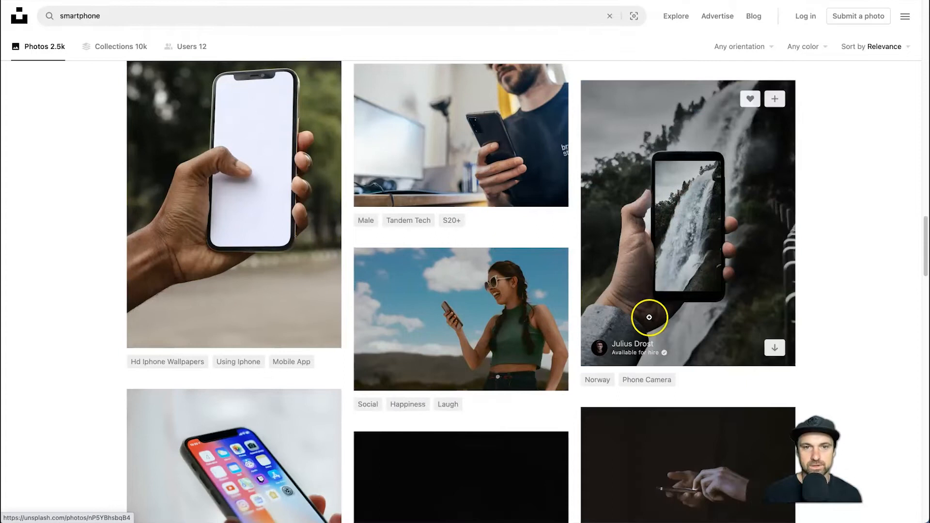
scroll(499, 233, "up", 1)
scroll(500, 221, "down", 8)
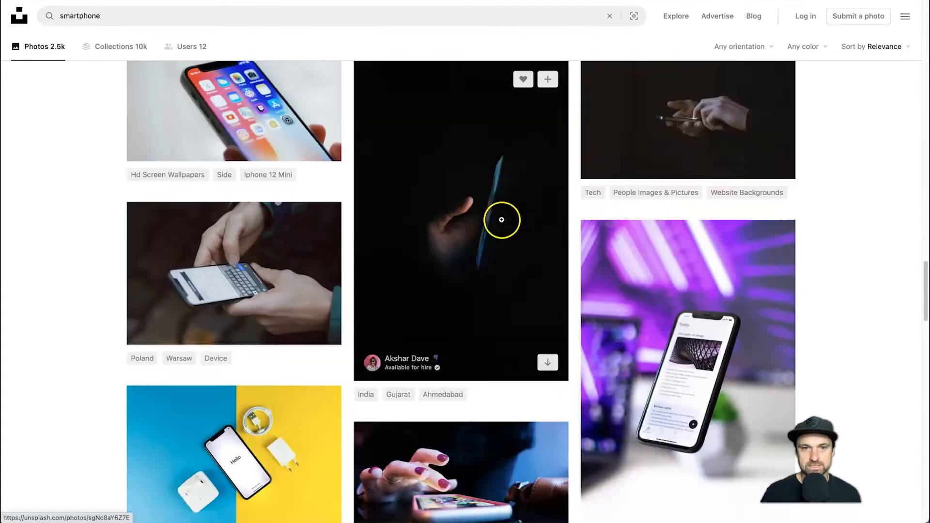
scroll(499, 222, "up", 4)
scroll(499, 223, "down", 4)
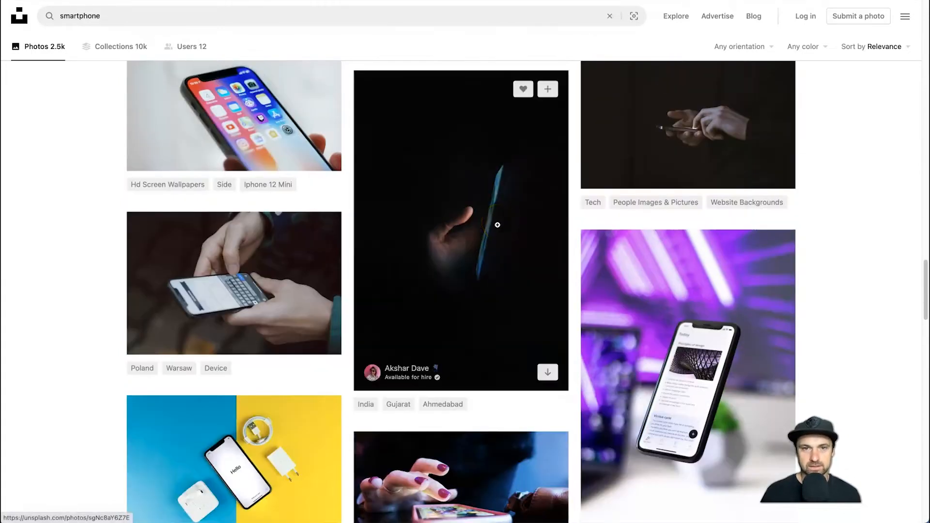
scroll(499, 224, "down", 4)
scroll(498, 226, "down", 20)
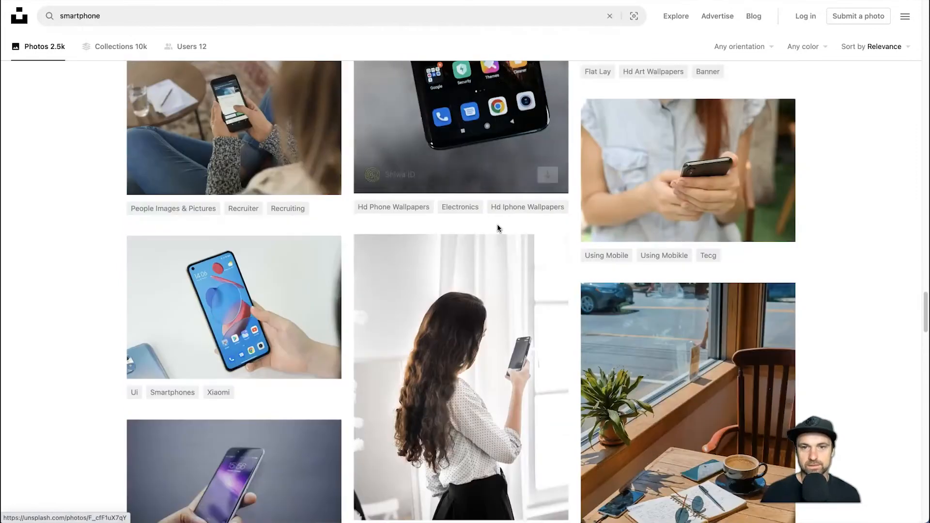
scroll(497, 224, "down", 10)
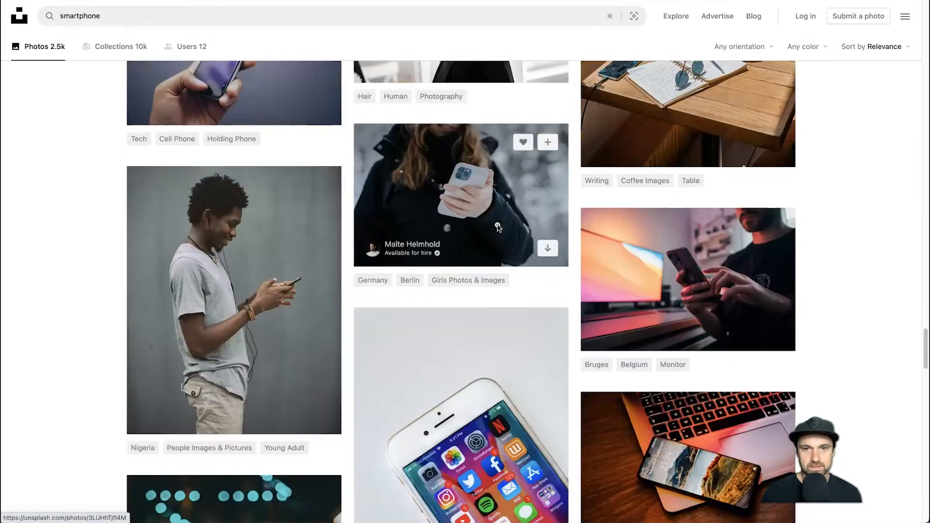
left_click(690, 328)
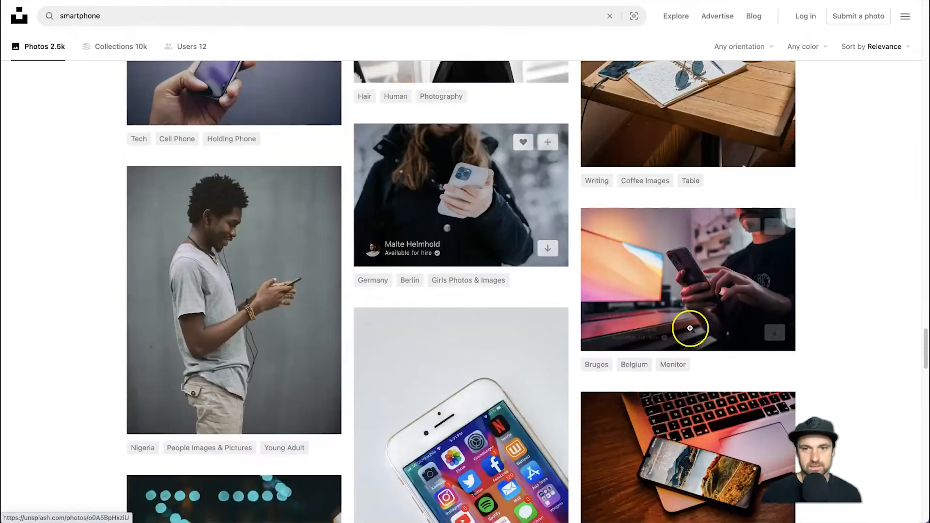
left_click(777, 339)
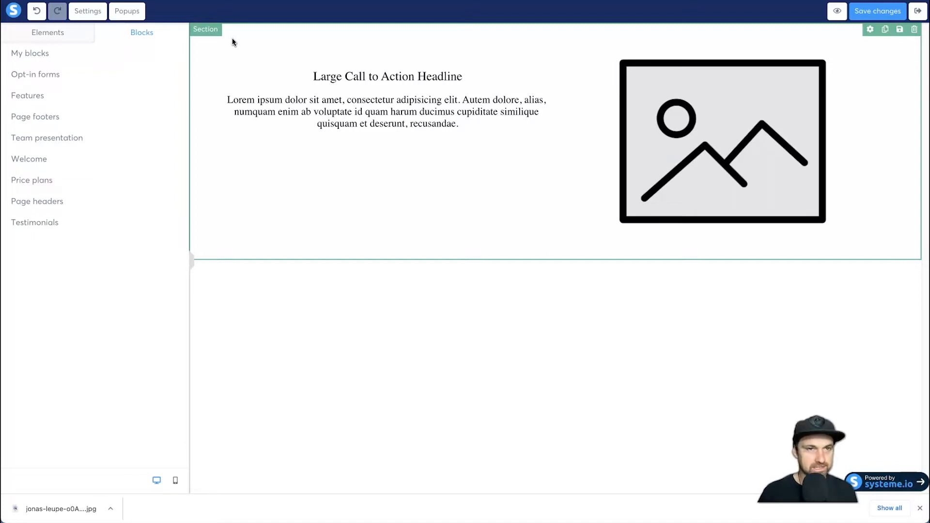
- Return to the page editor, upload the downloaded phone photo and insert it as the call-to-action section's background image
left_click(218, 29)
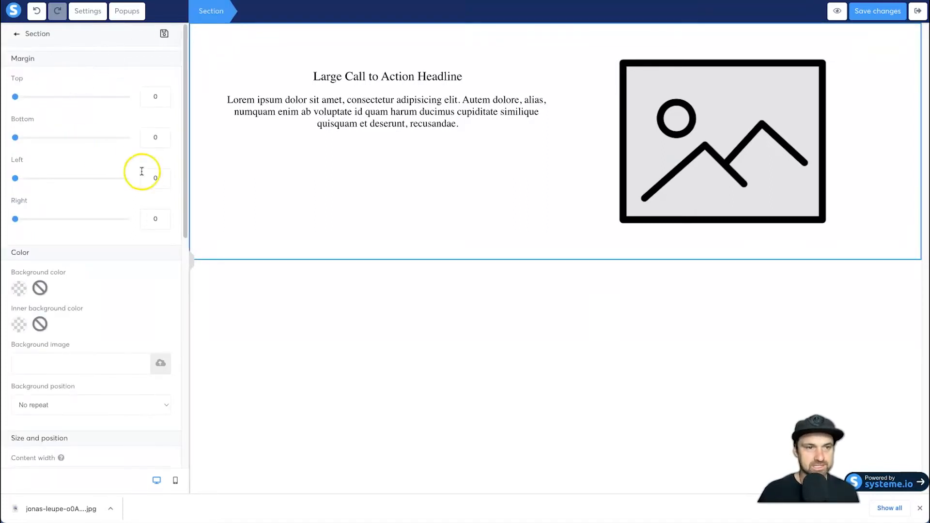
left_click(218, 31)
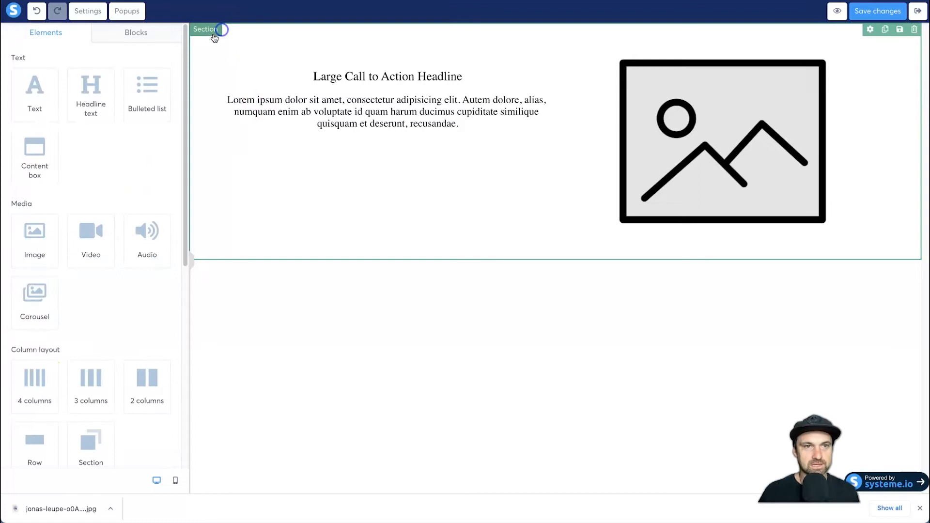
left_click(228, 35)
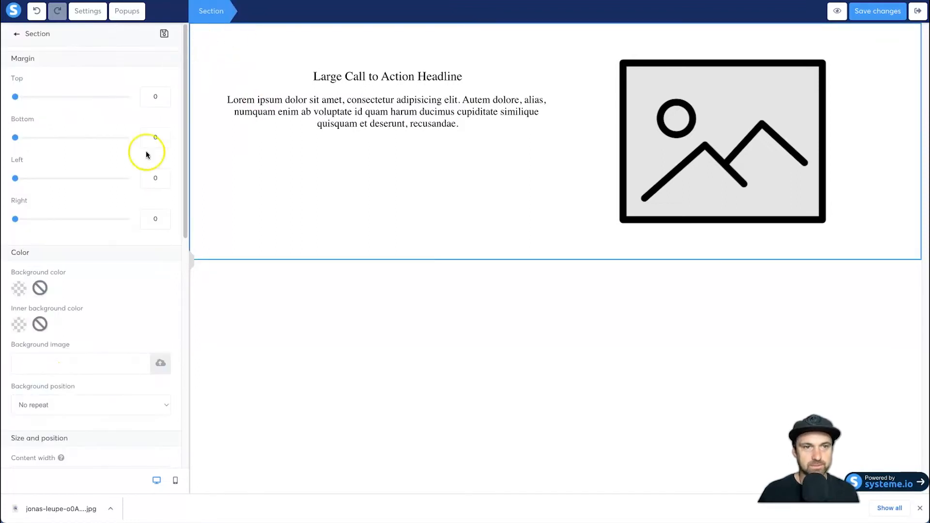
left_click(162, 363)
left_click_drag(77, 508, 487, 251)
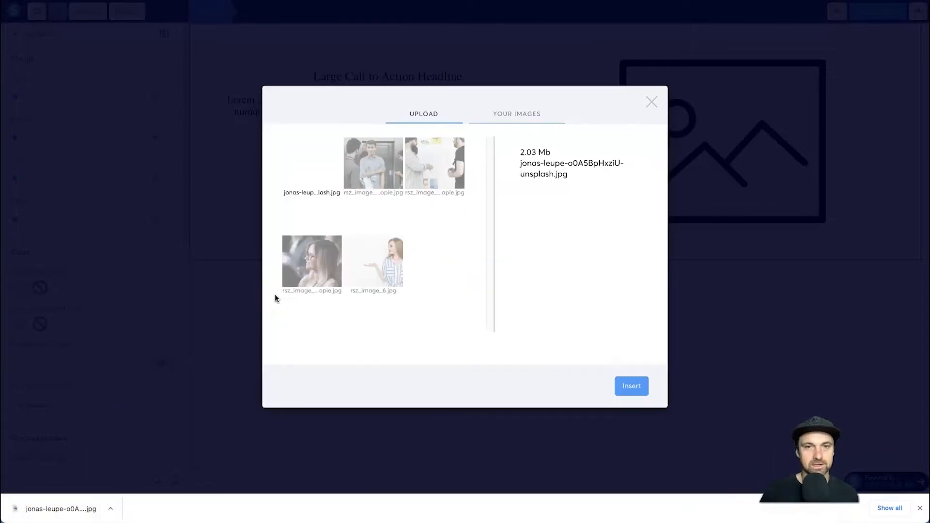
left_click(631, 387)
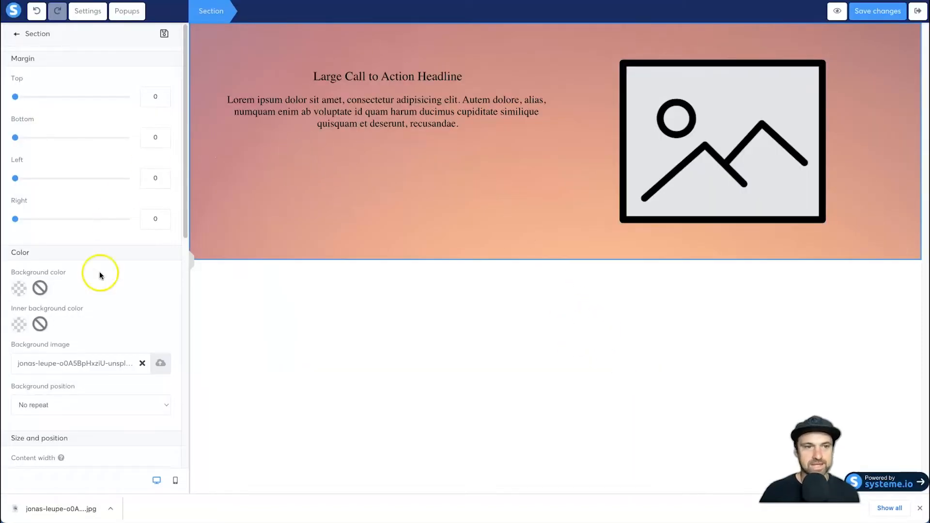
- Set the section's background position to Fill 100% width and height, keeping its content width at Full page
scroll(54, 382, "down", 1)
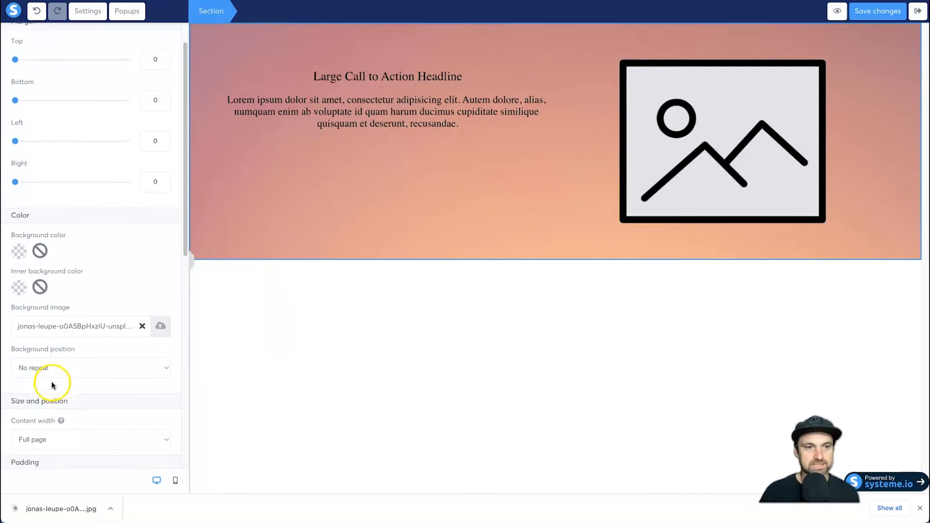
left_click(41, 361)
left_click(41, 361)
left_click(43, 361)
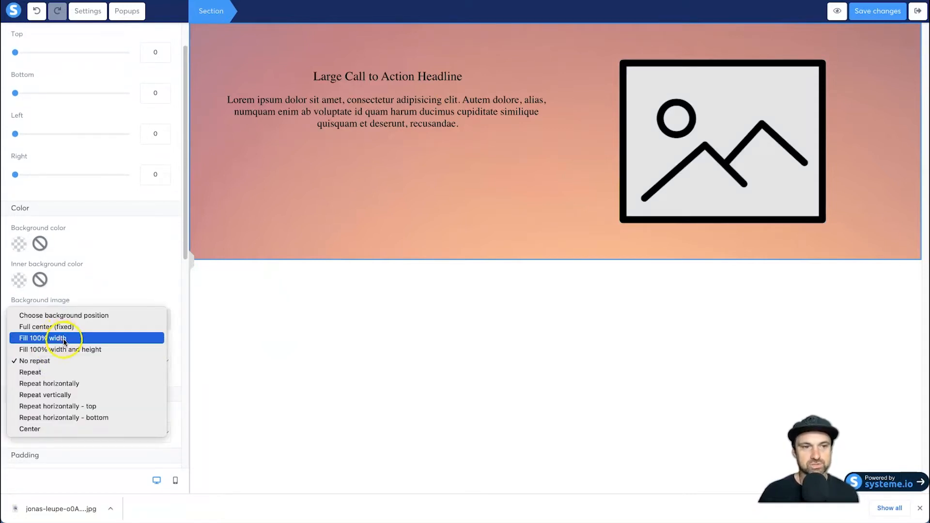
left_click(69, 351)
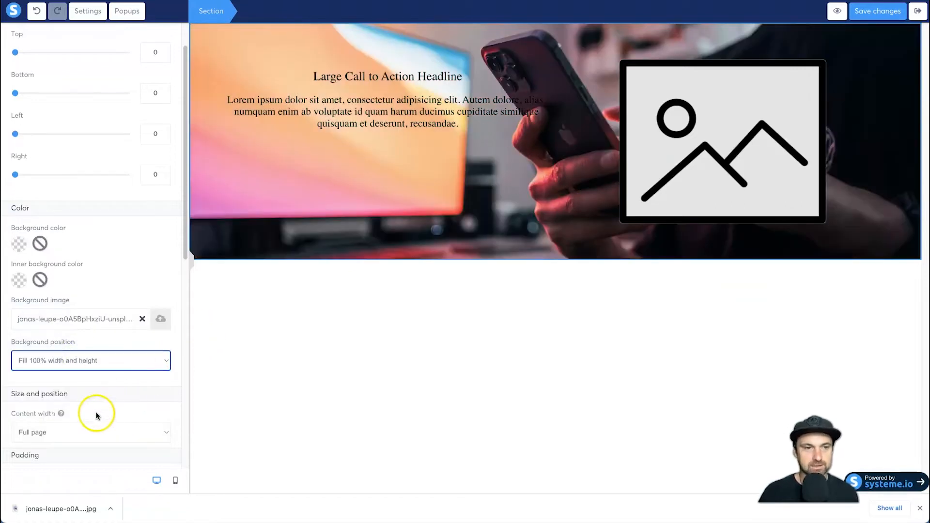
scroll(100, 414, "down", 1)
left_click(60, 373)
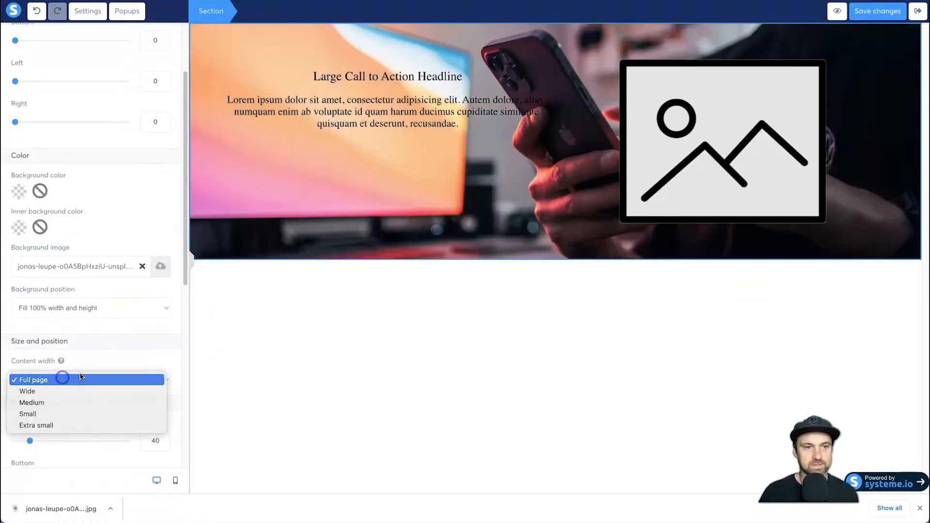
left_click(80, 378)
scroll(88, 380, "down", 3)
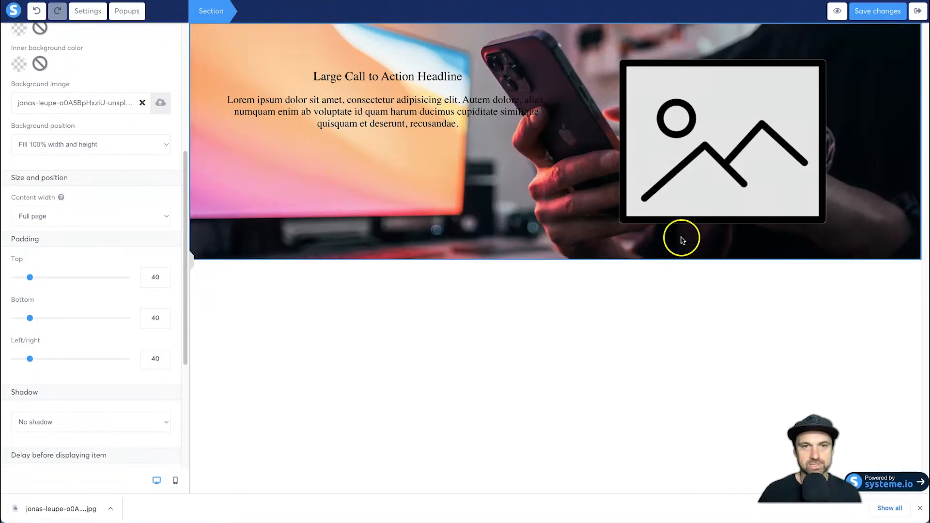
- Delete the placeholder image from the call-to-action section
left_click(681, 181)
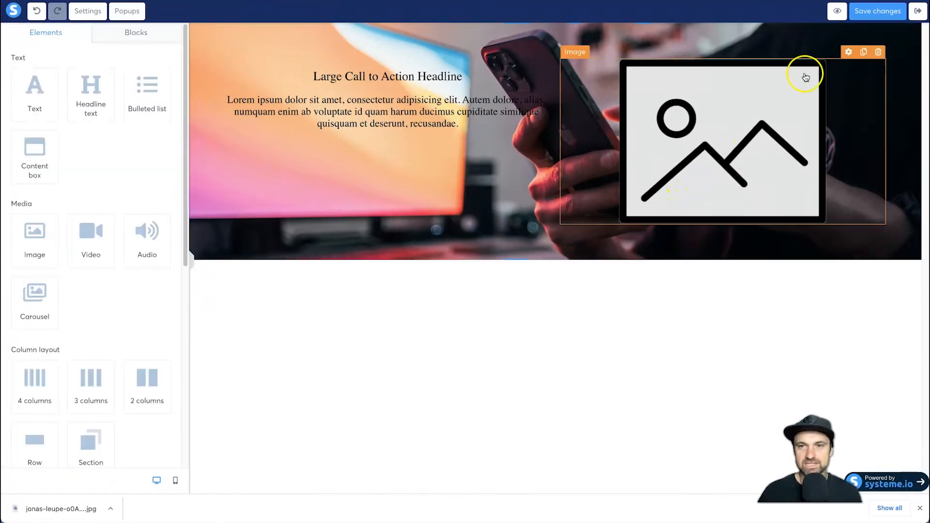
left_click(878, 52)
left_click(551, 32)
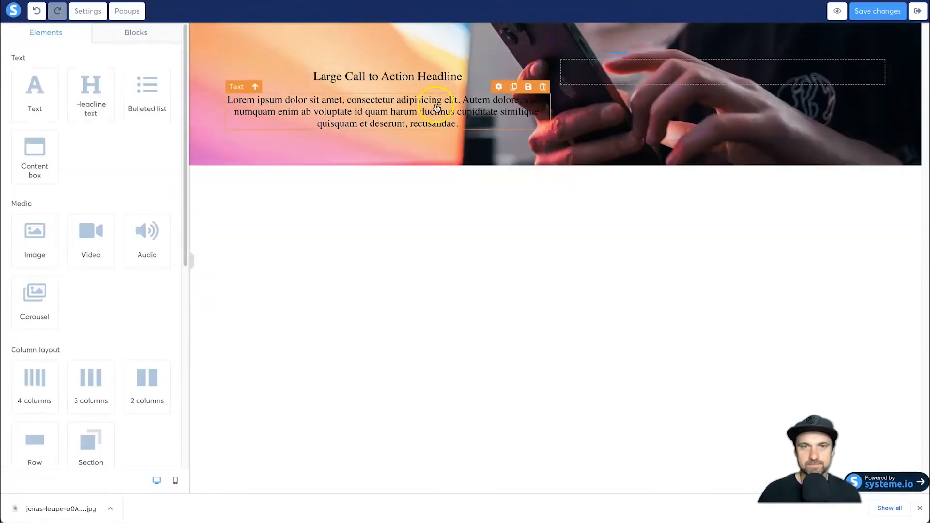
- Change the call-to-action headline's text color to white (FFFFFF)
left_click(344, 79)
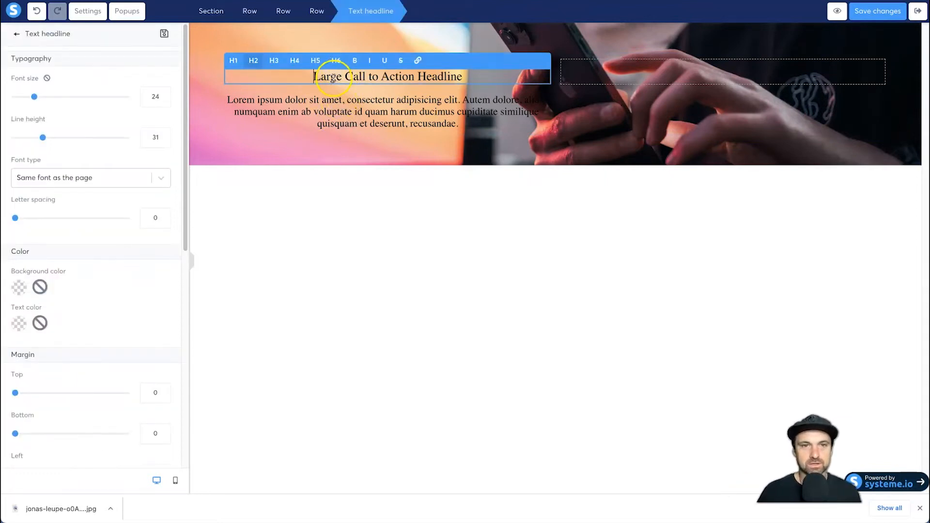
triple_click(298, 79)
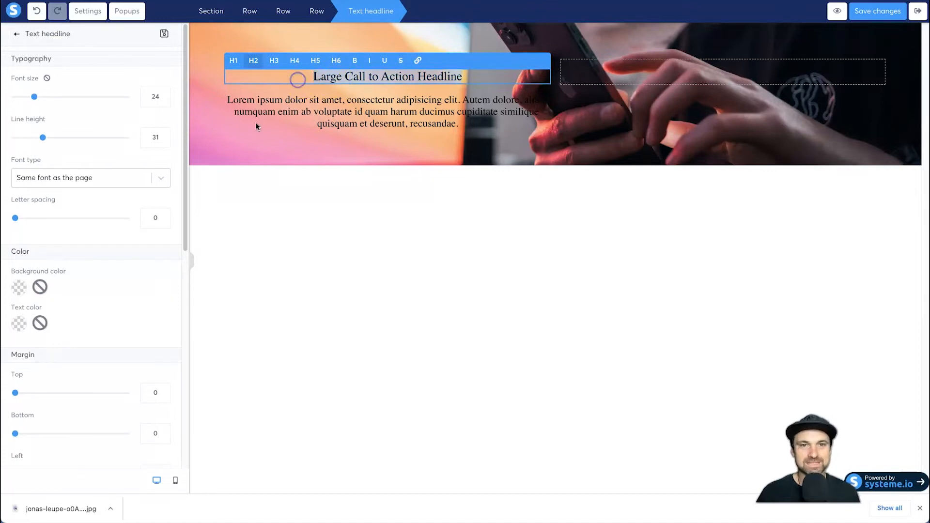
left_click(18, 331)
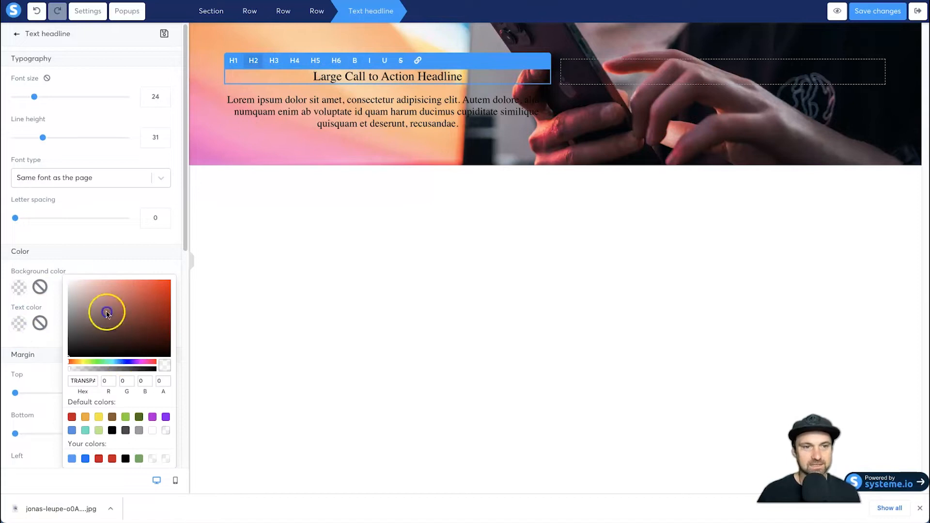
left_click_drag(108, 325, 64, 273)
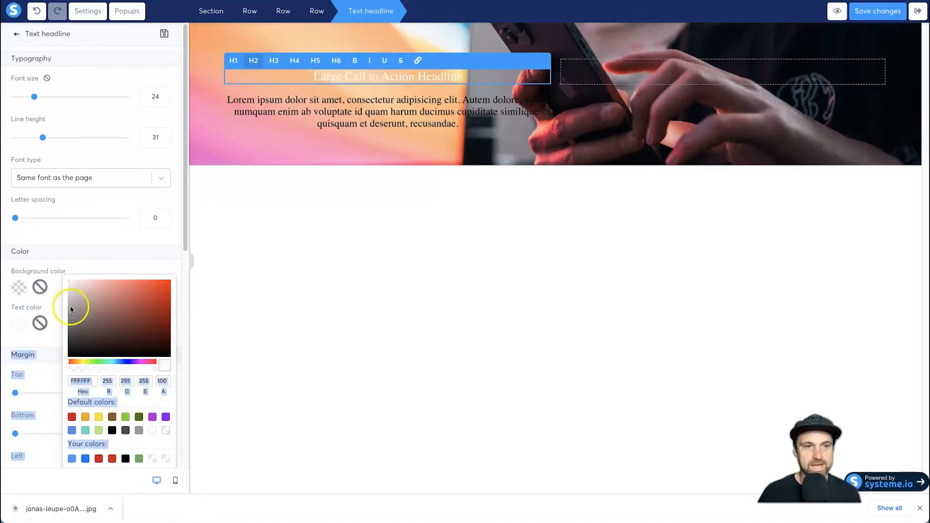
left_click(176, 453)
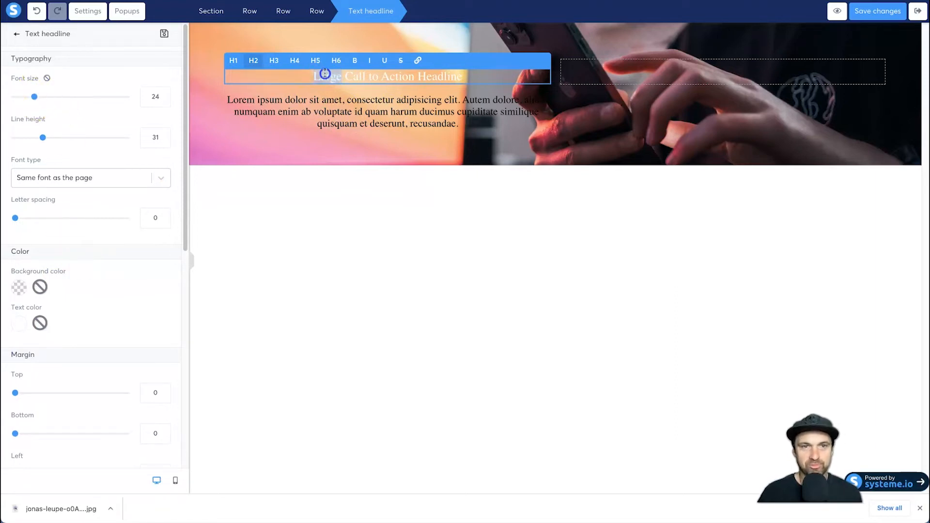
- Format the headline as bold H1 with a font size of 48
left_click(234, 60)
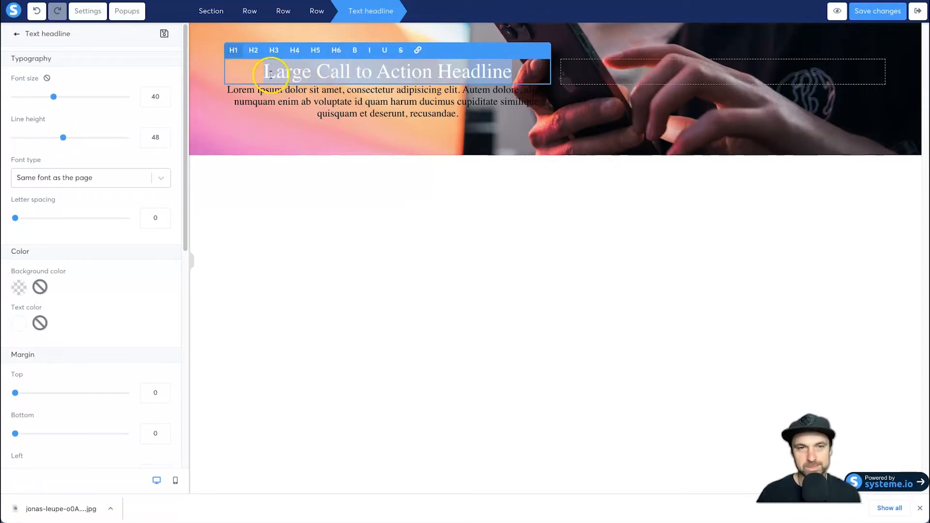
left_click_drag(53, 97, 63, 97)
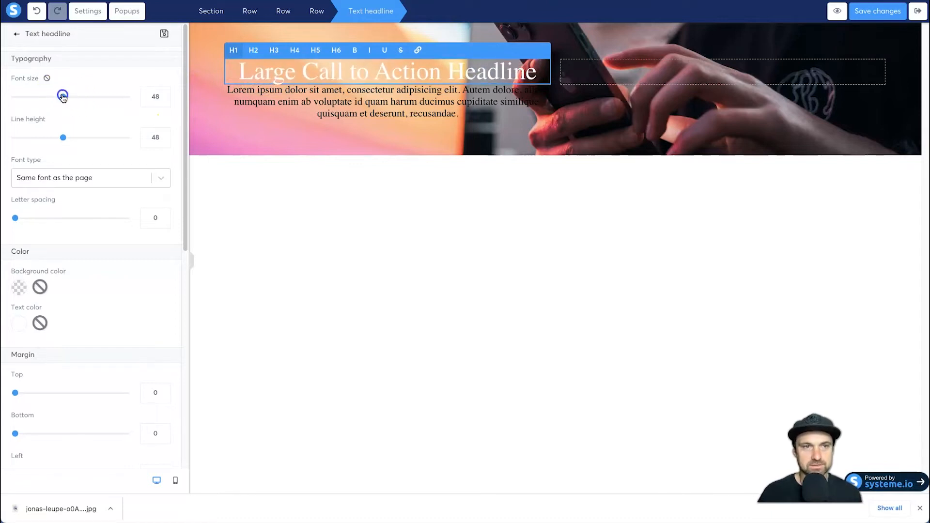
left_click(355, 52)
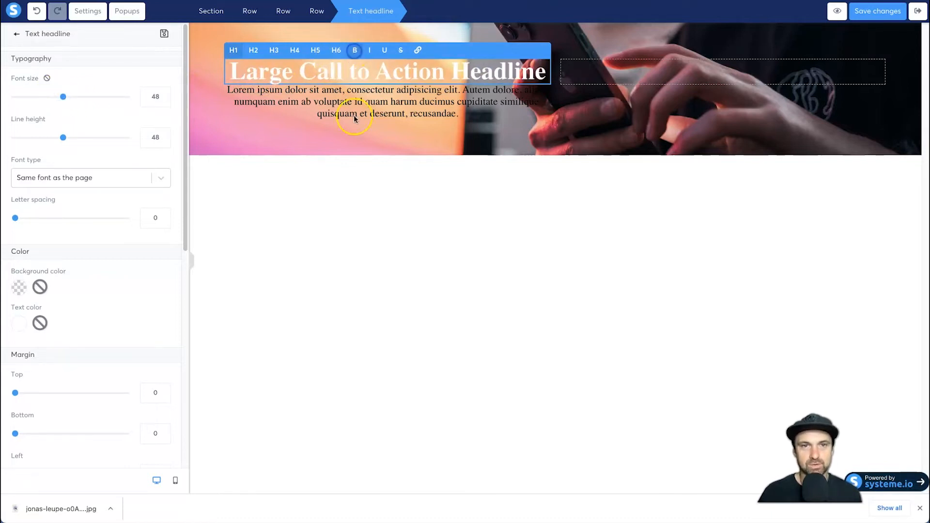
- Switch the headline's font to the Google font Oswald with the Bold 700 style
left_click(99, 181)
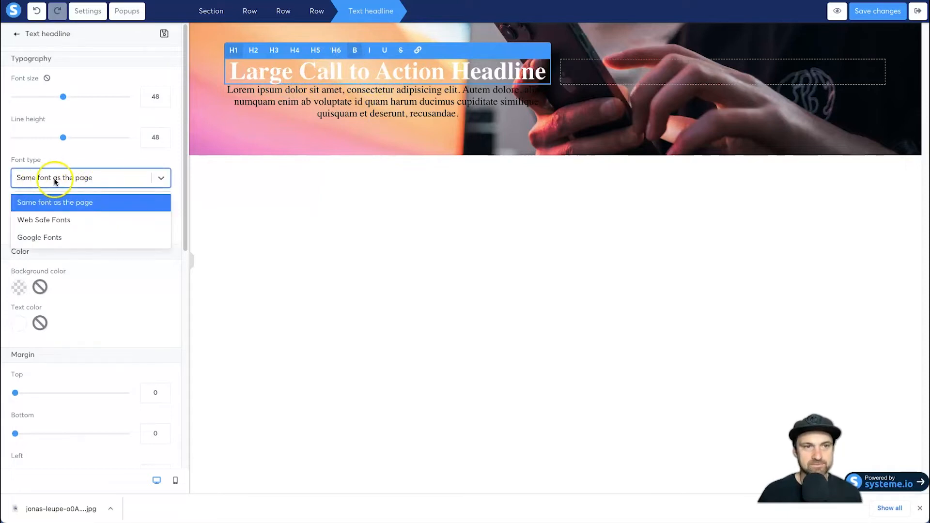
left_click(54, 237)
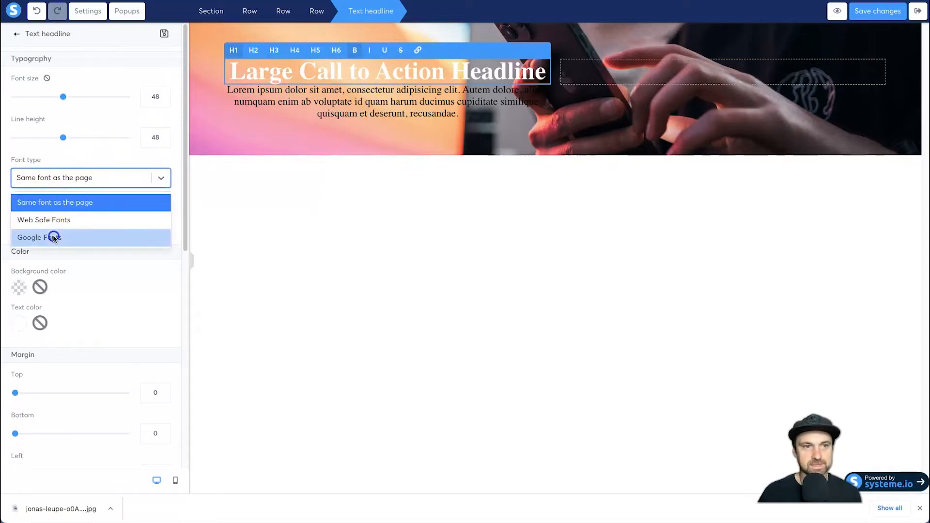
left_click(56, 207)
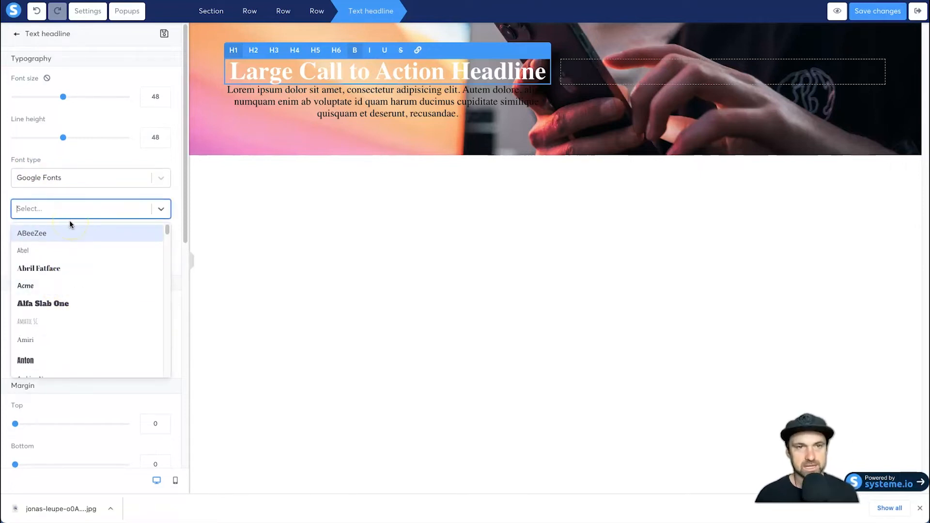
type("oswal")
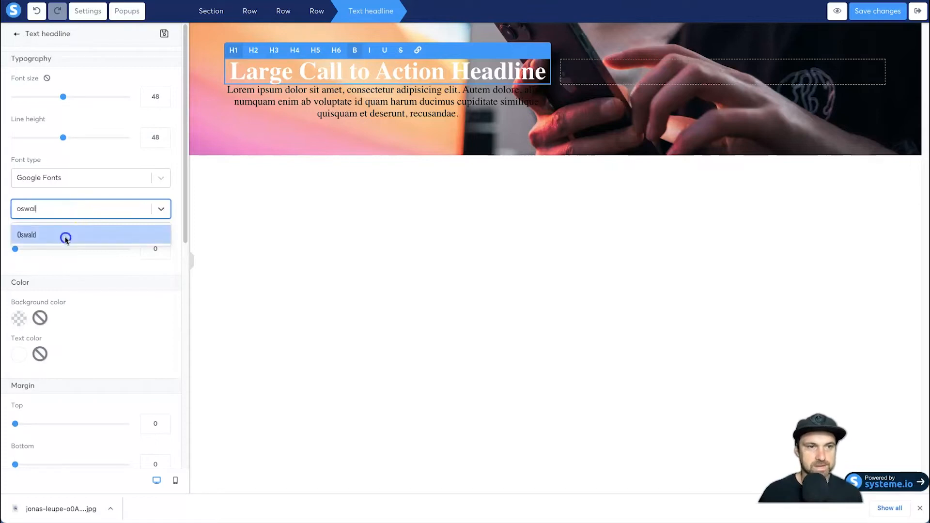
left_click(65, 236)
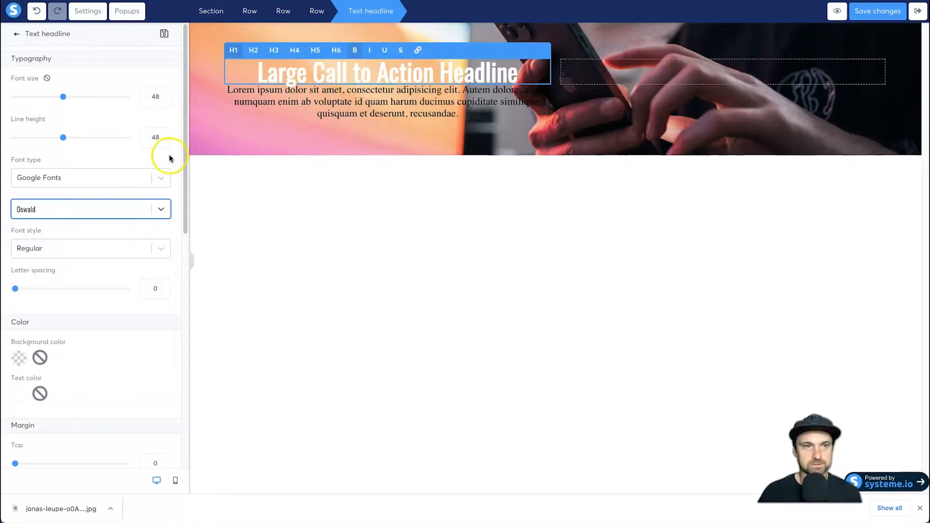
left_click(84, 257)
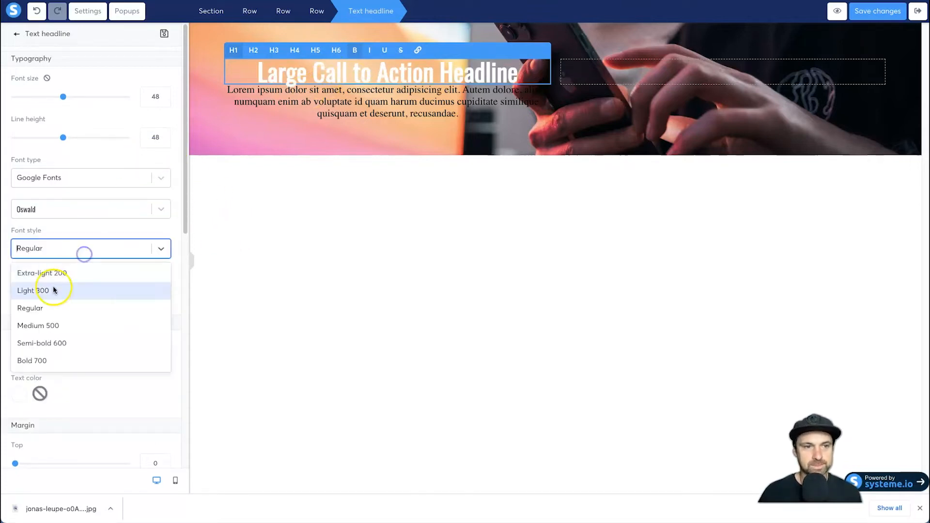
left_click(52, 344)
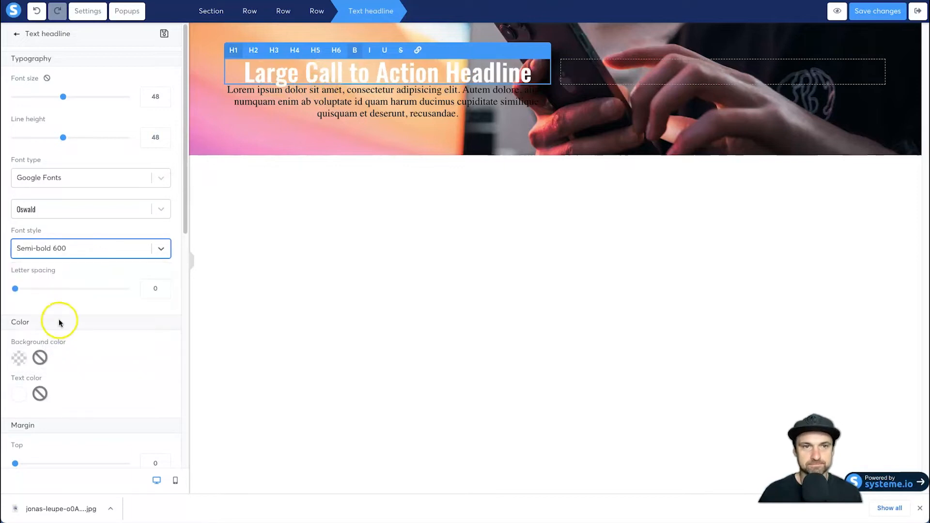
left_click(49, 249)
left_click(42, 359)
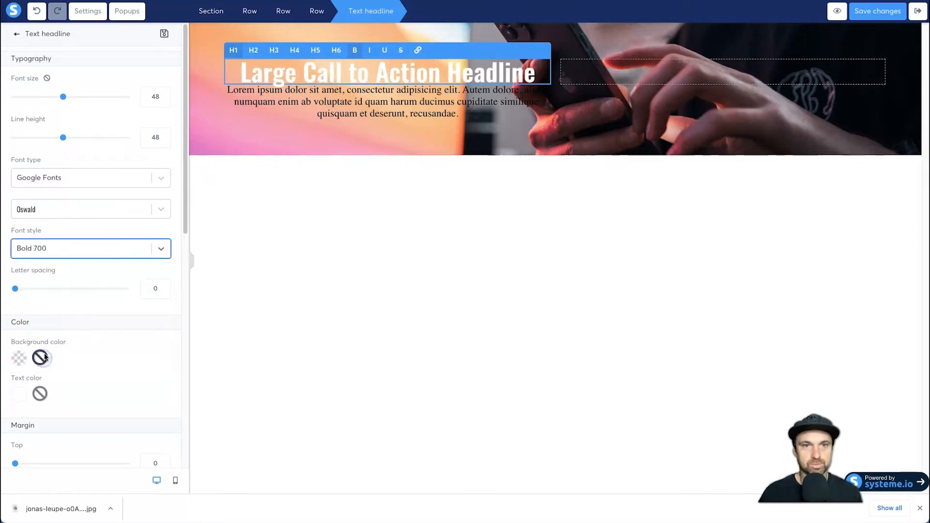
left_click(347, 219)
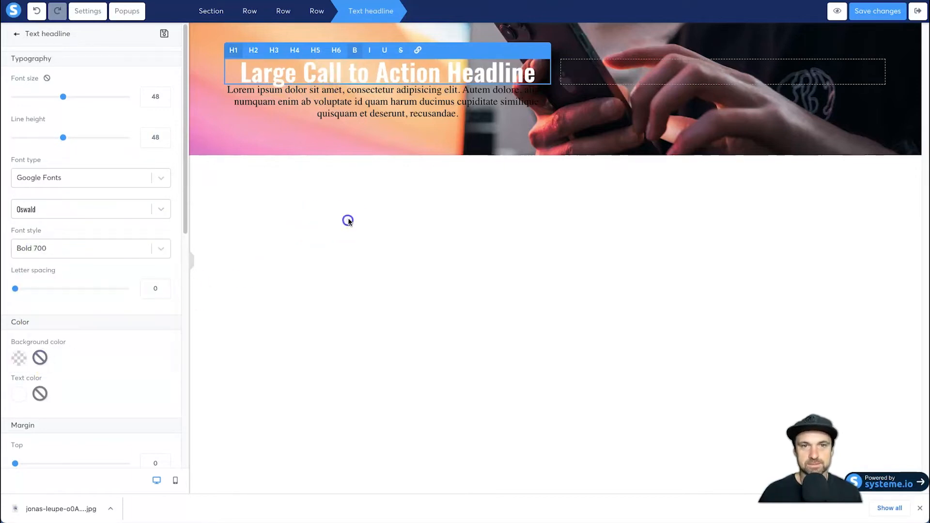
- Recolor the entire paragraph below the headline white (FFFFFF)
left_click(295, 97)
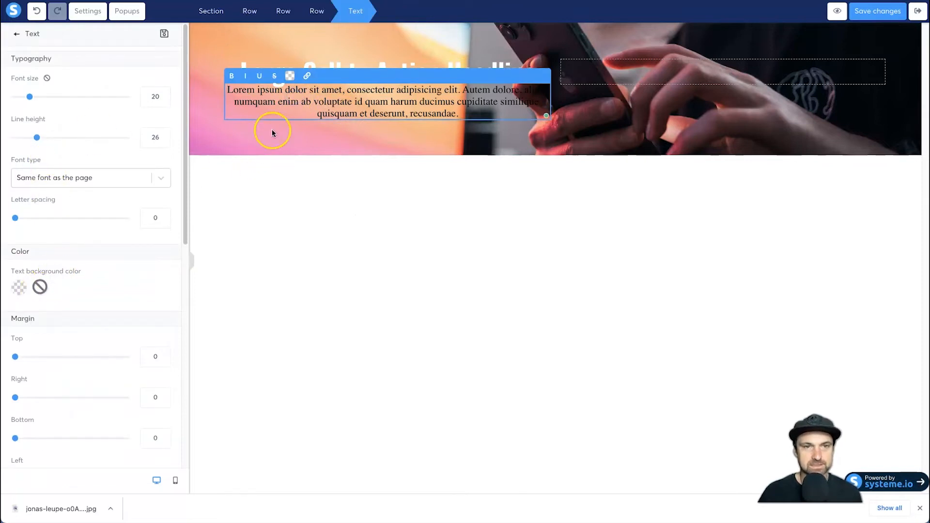
triple_click(286, 96)
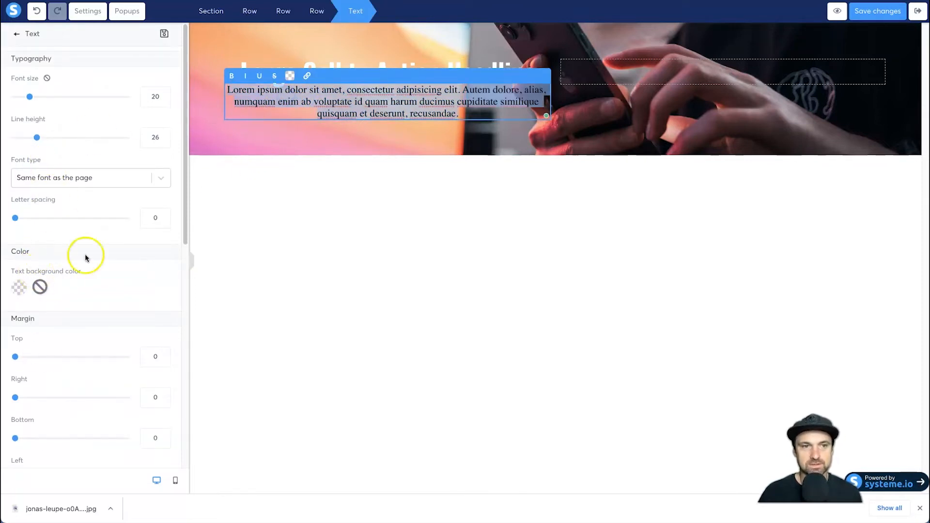
left_click(289, 76)
left_click(302, 103)
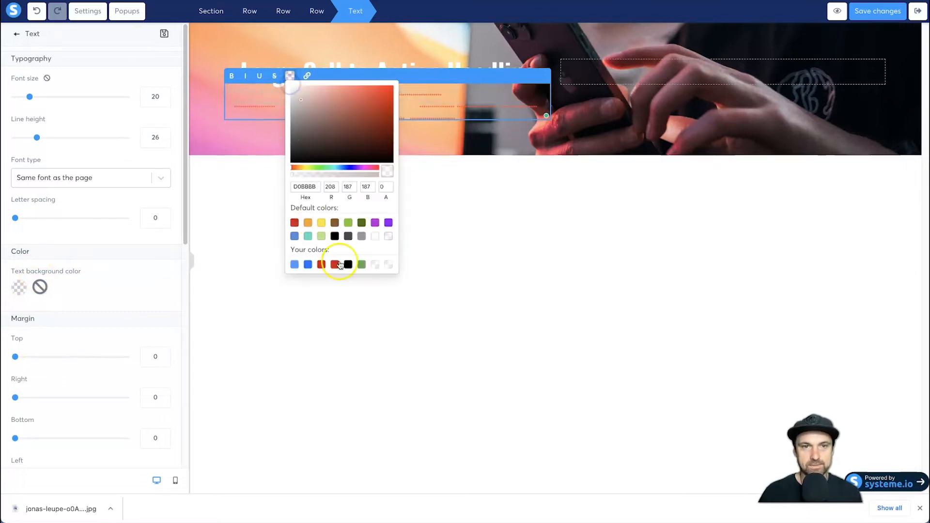
left_click(375, 236)
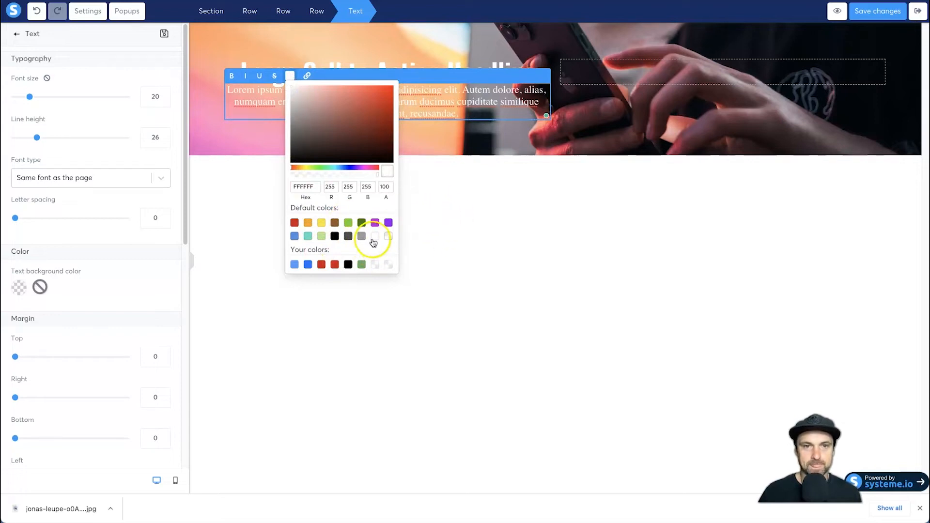
left_click(444, 243)
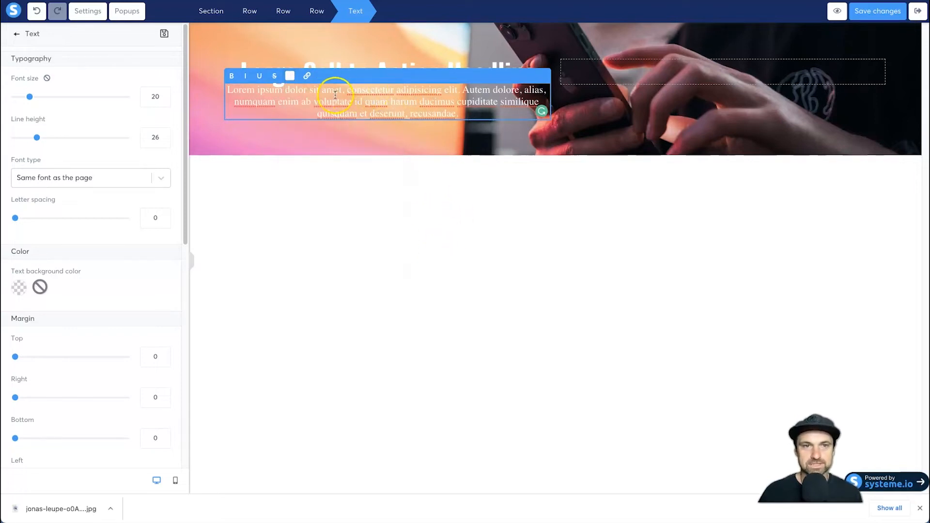
left_click(257, 179)
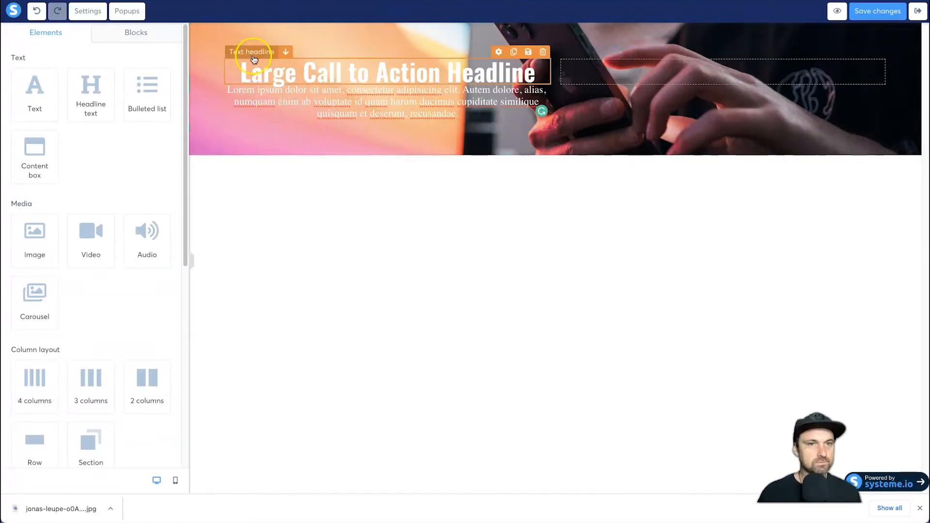
- Set the top and bottom margins of the row holding the headline to 50, and collapse the settings sidebar
left_click(223, 71)
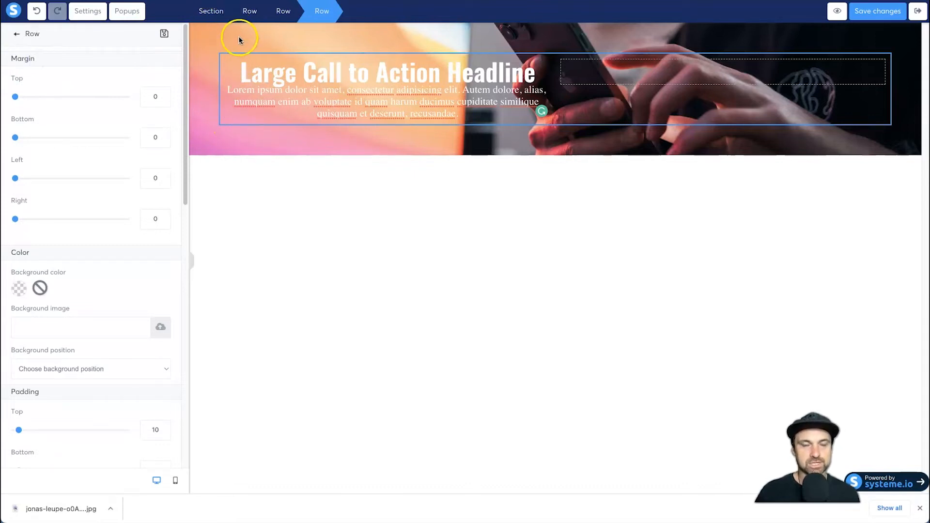
left_click(152, 98)
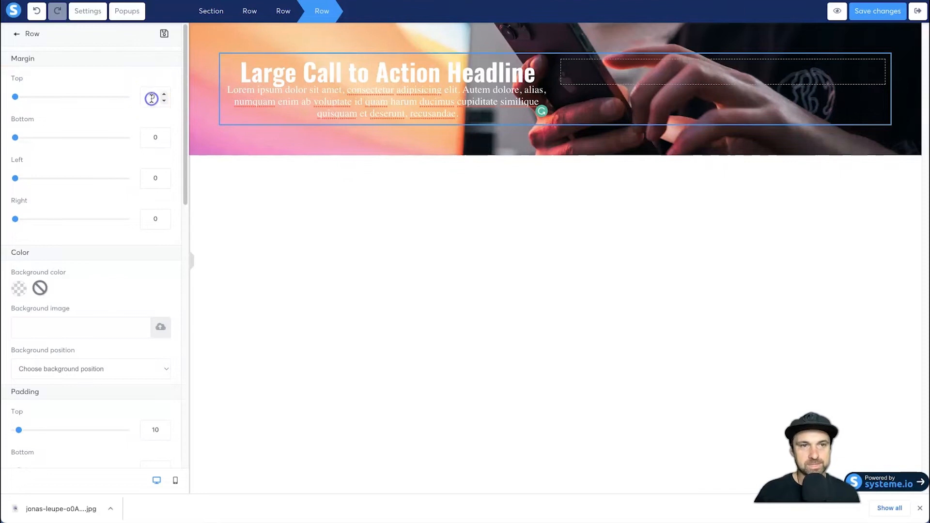
type("5")
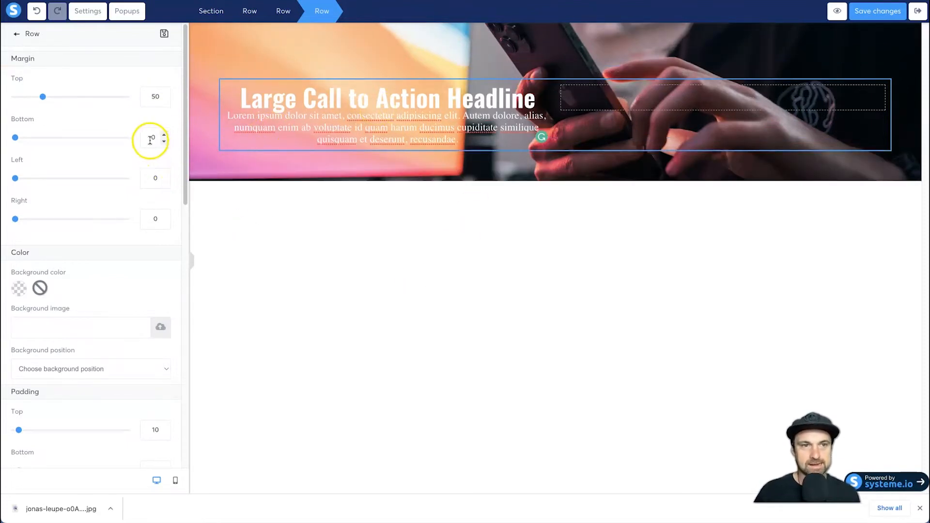
type("5")
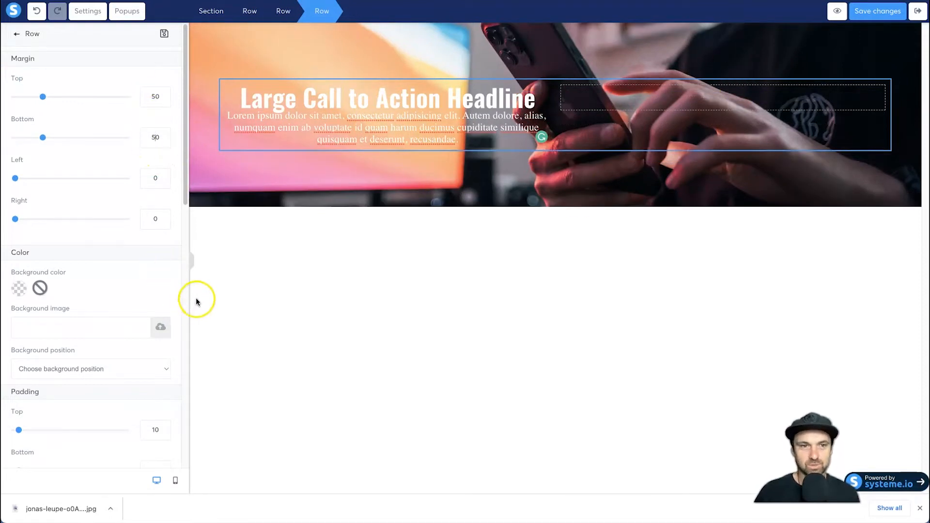
left_click(192, 262)
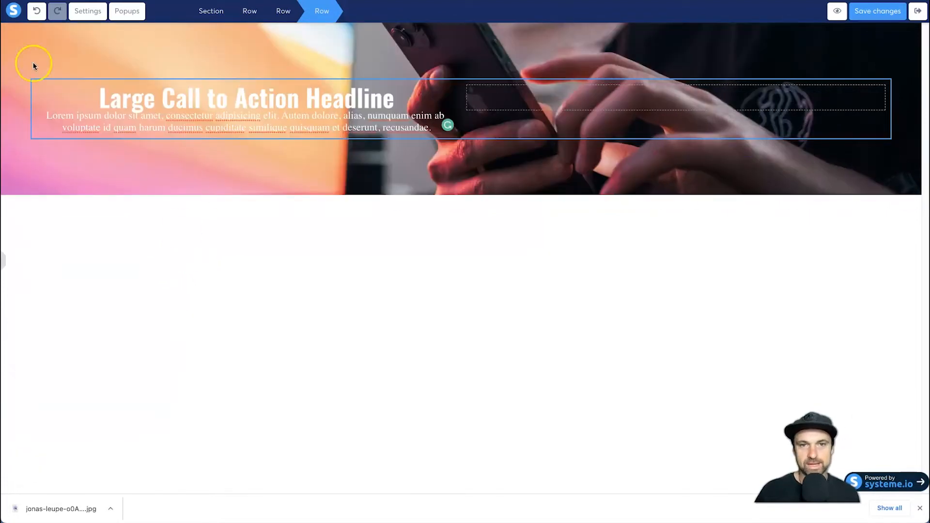
- Expand the settings sidebar and set the headline row's top and bottom margins to 250
left_click(3, 261)
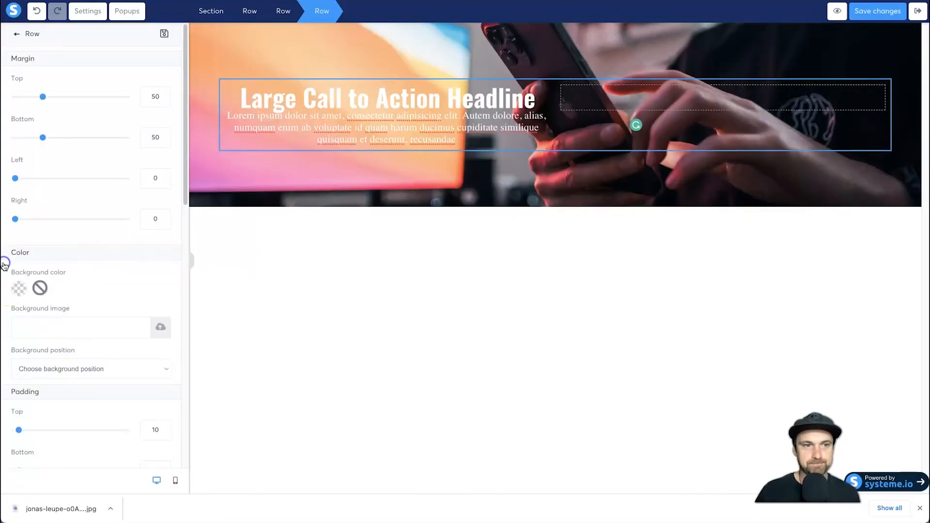
left_click(149, 94)
type("2")
left_click(146, 139)
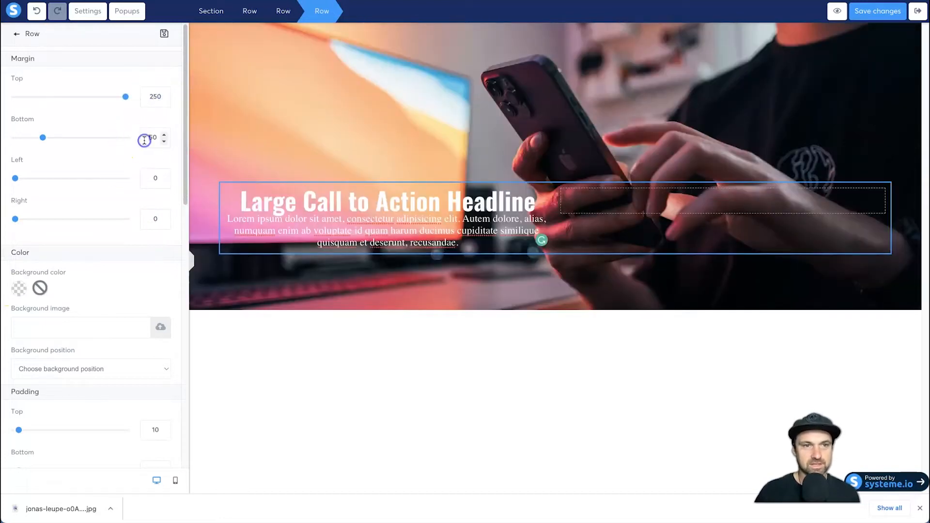
type("2")
left_click(454, 239)
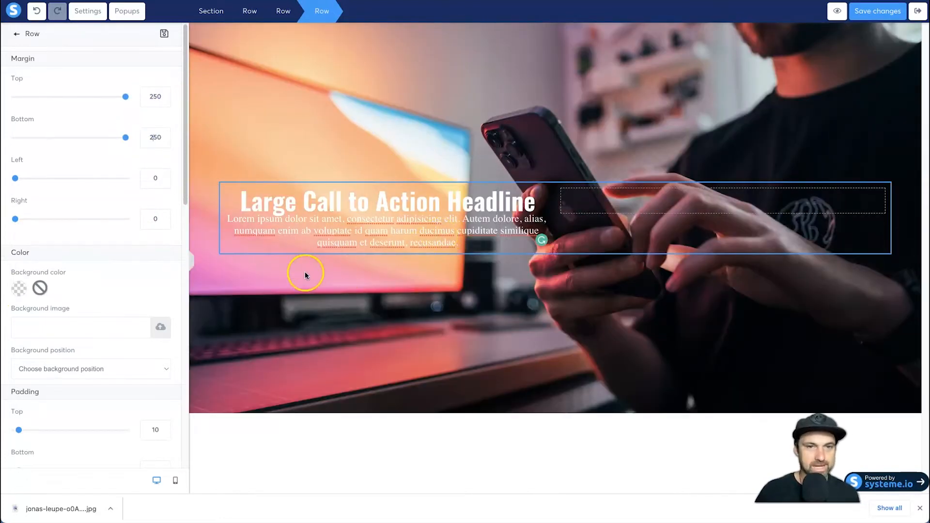
- Set the headline row's top margin to 200 and its bottom margin to 300
left_click(150, 98)
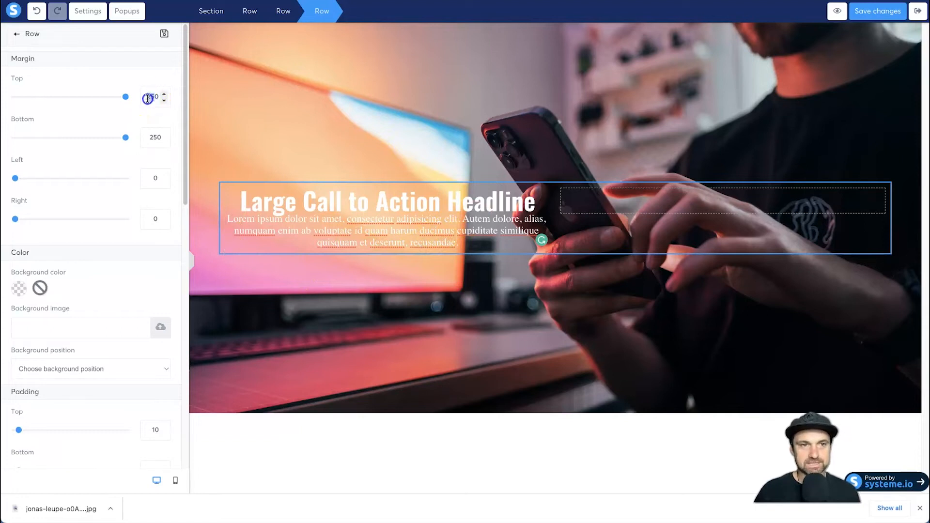
type("200")
left_click(155, 137)
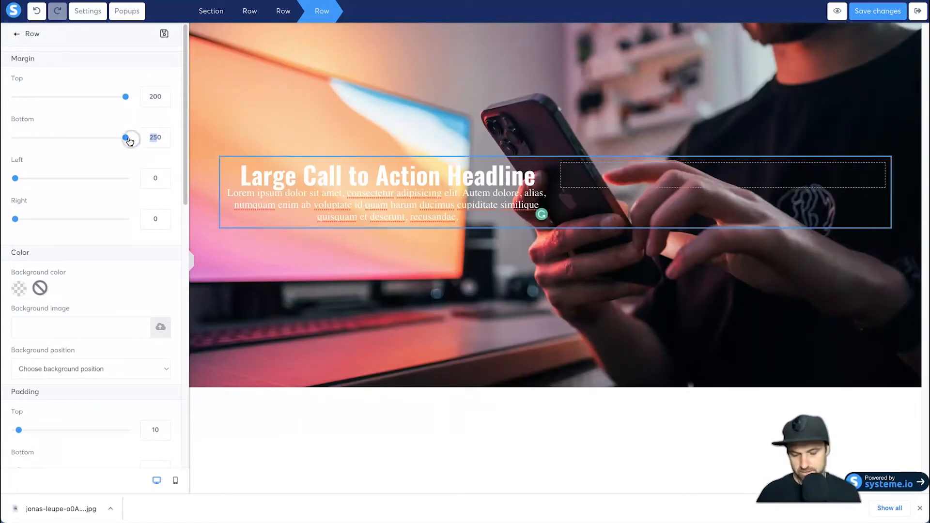
type("300")
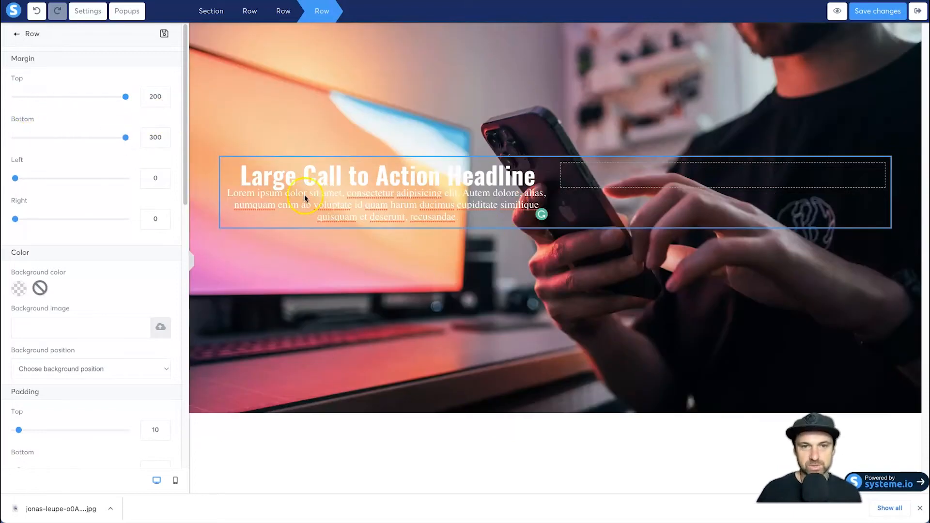
left_click(451, 336)
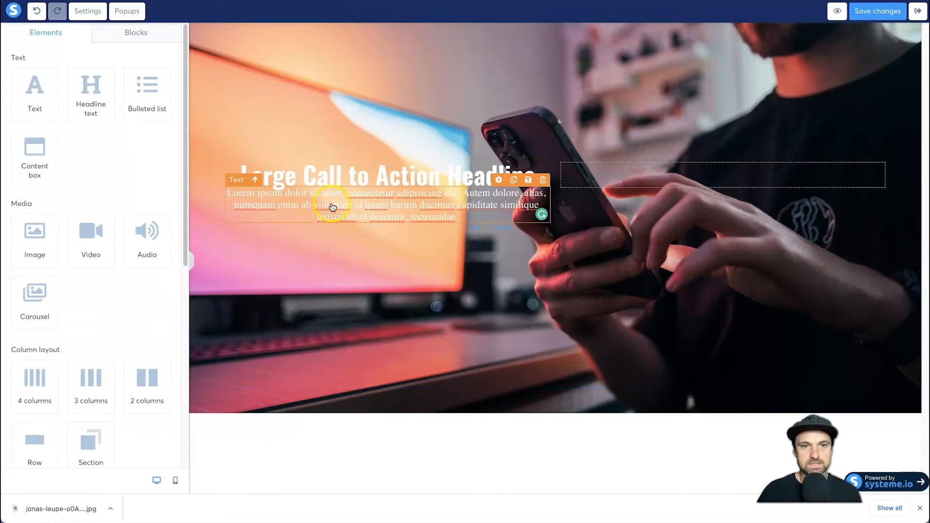
- Add a small top margin to the paragraph text to separate it slightly from the headline above
left_click(273, 210)
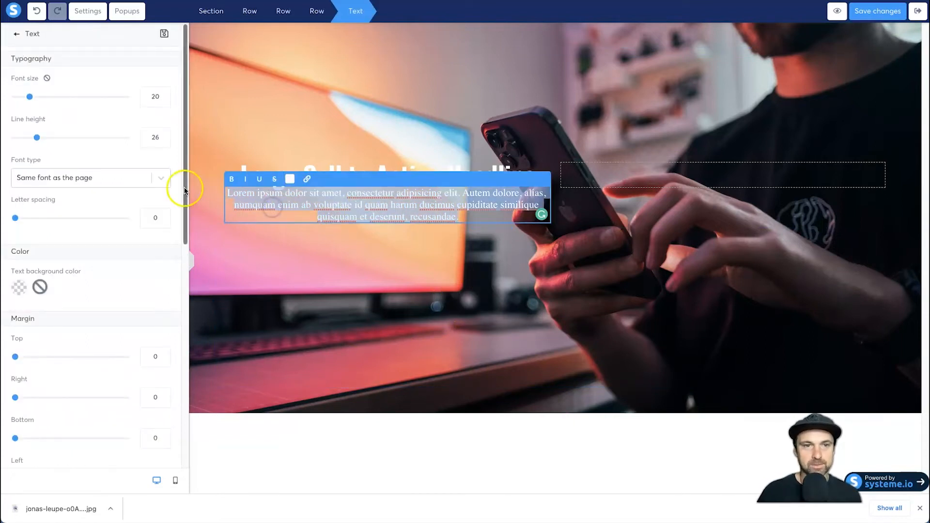
left_click(227, 137)
left_click(276, 196)
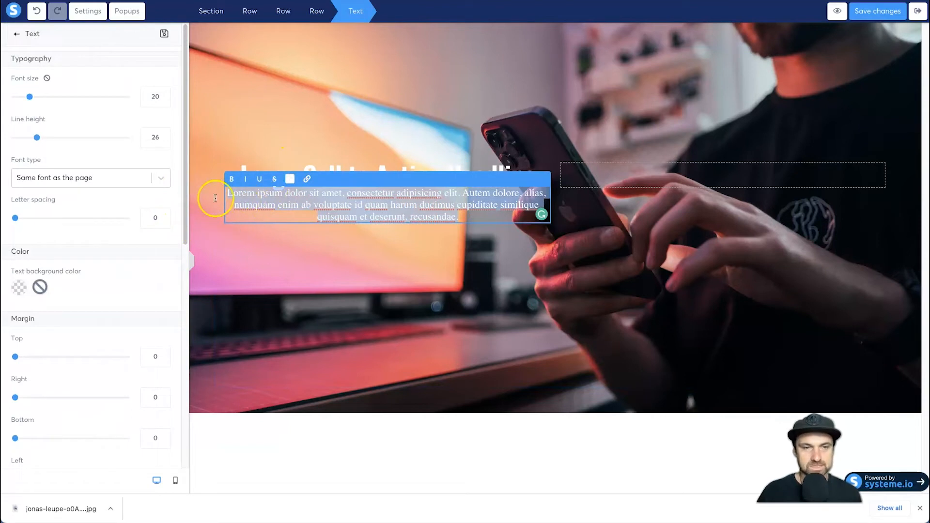
left_click(151, 357)
left_click(370, 348)
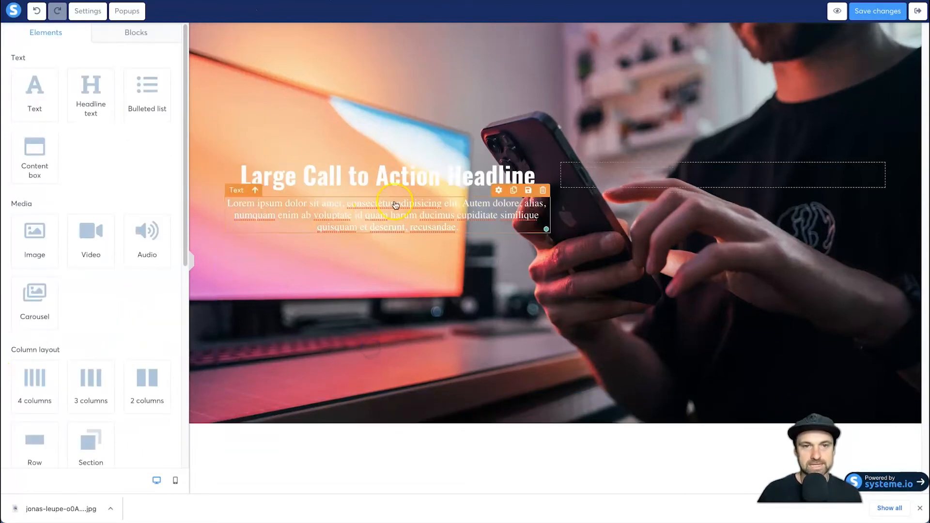
left_click(357, 198)
left_click(149, 354)
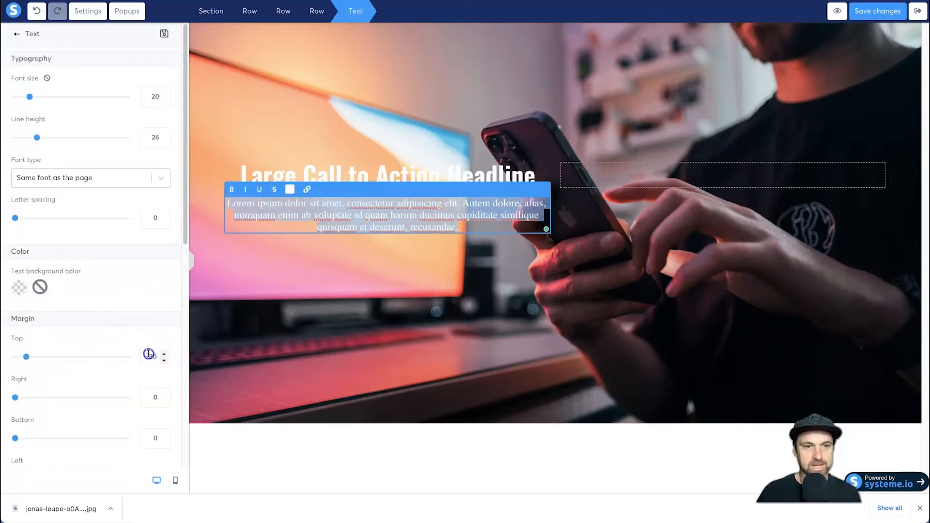
left_click(321, 364)
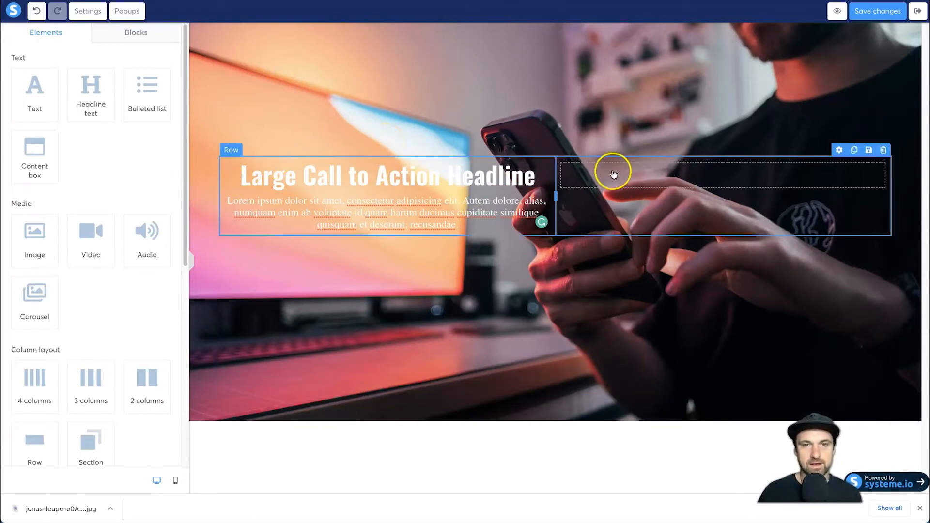
left_click(579, 173)
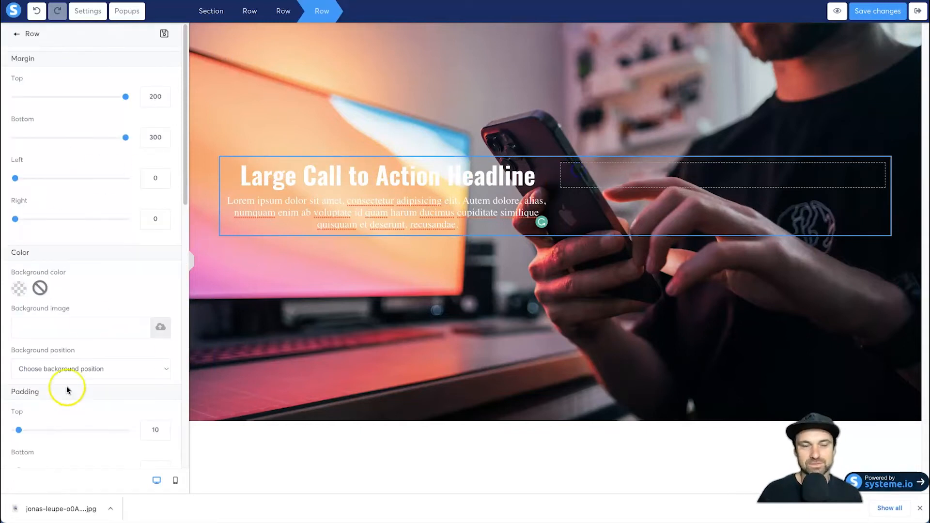
left_click(548, 380)
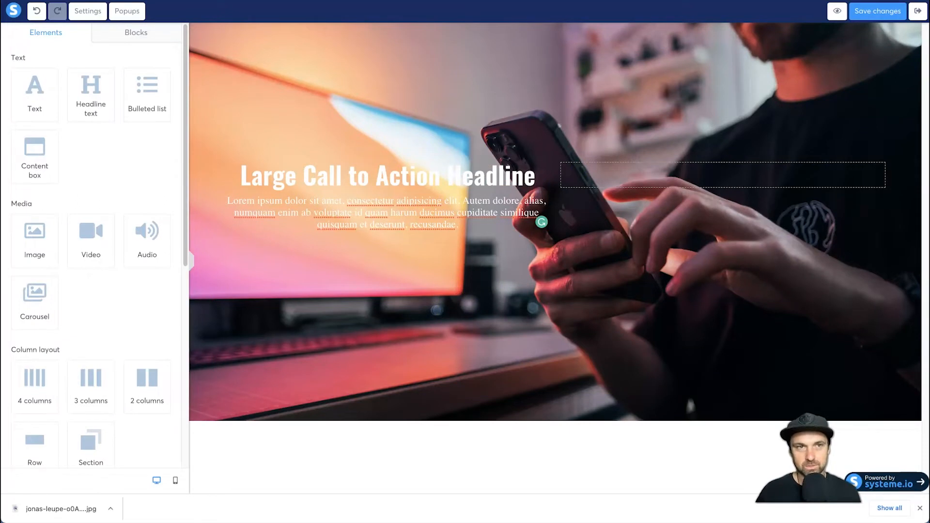
- Switch to Photopea in a new browser tab and open the downloaded phone photo there
key("super+t")
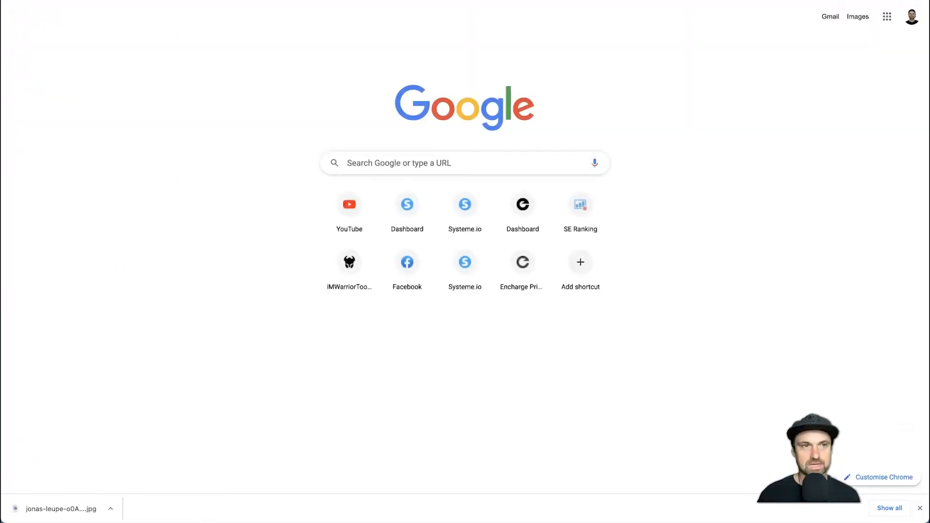
type("photopea.com")
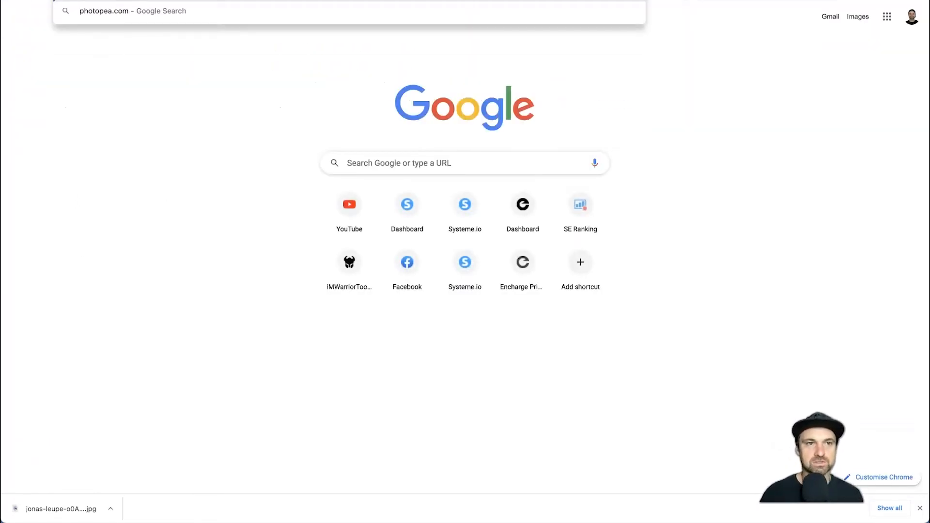
key("Return")
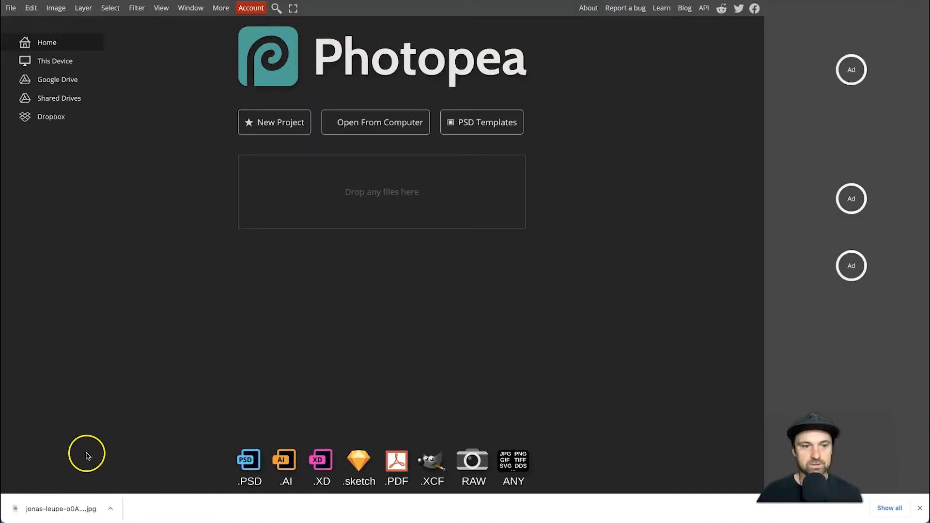
left_click_drag(67, 505, 392, 189)
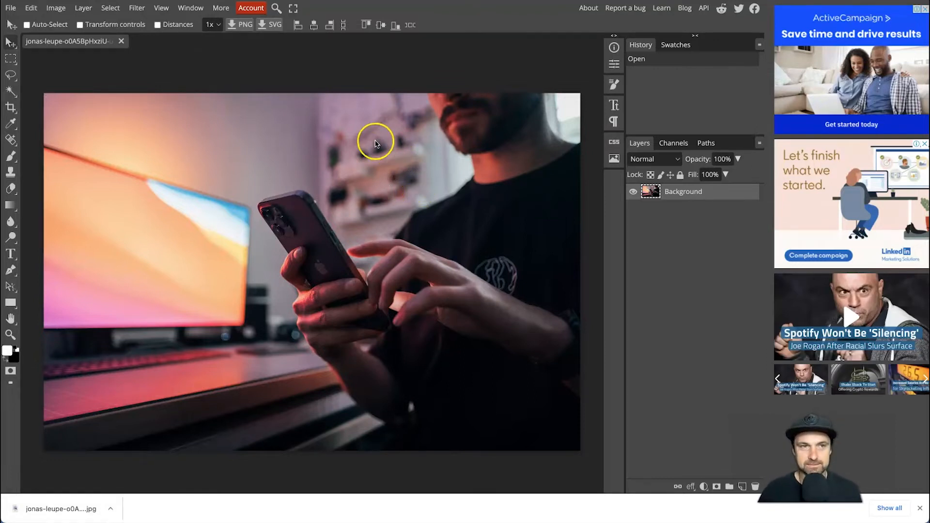
- Add a new empty layer above the photo's Background layer
left_click(83, 8)
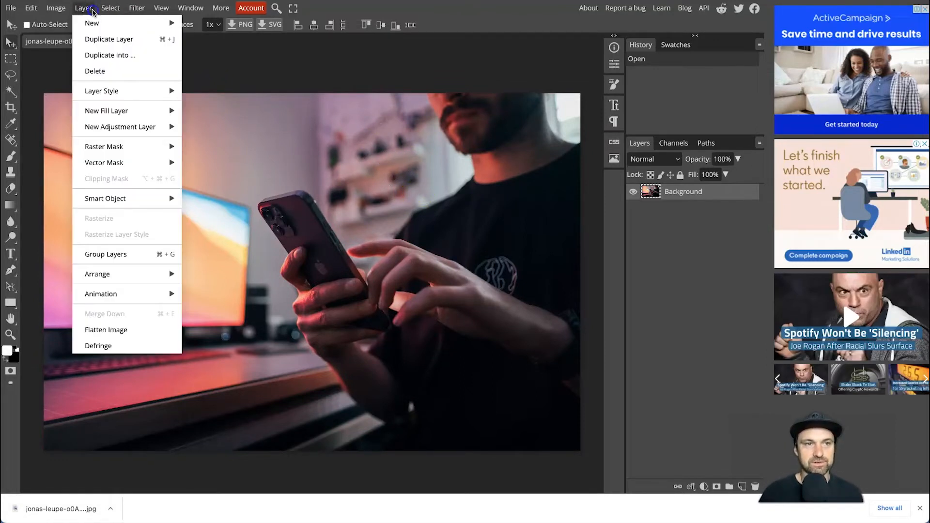
mouse_move(91, 20)
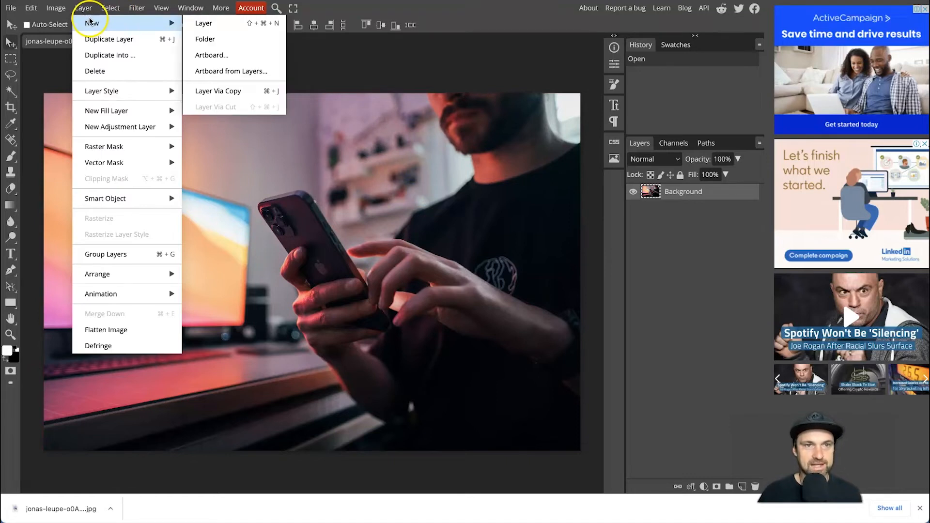
left_click(386, 69)
left_click(80, 10)
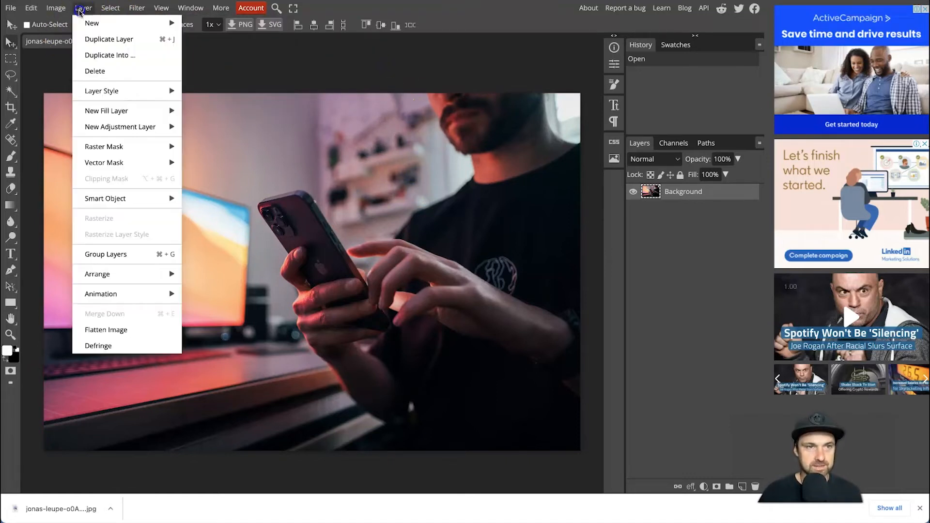
mouse_move(97, 23)
left_click(266, 26)
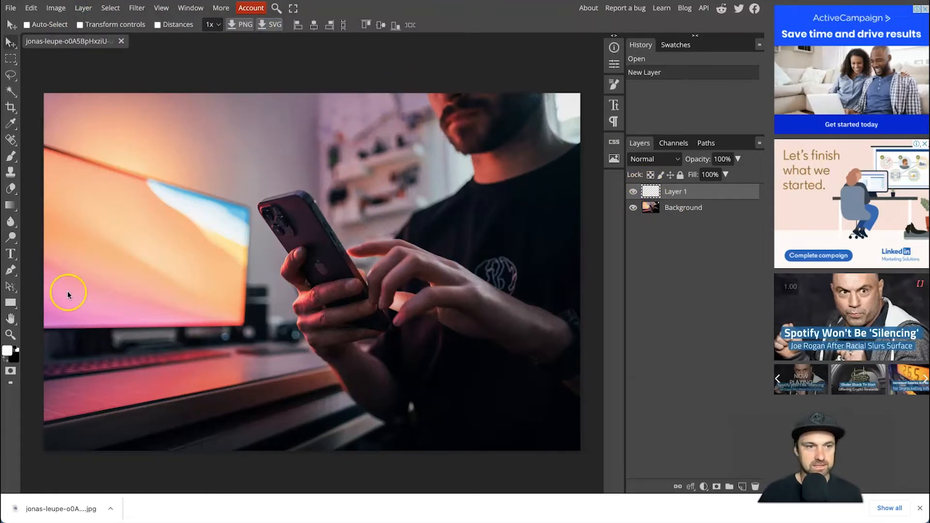
- Set the foreground color to black (000000) and fill the new layer with it using the Paint Bucket Tool
left_click(8, 350)
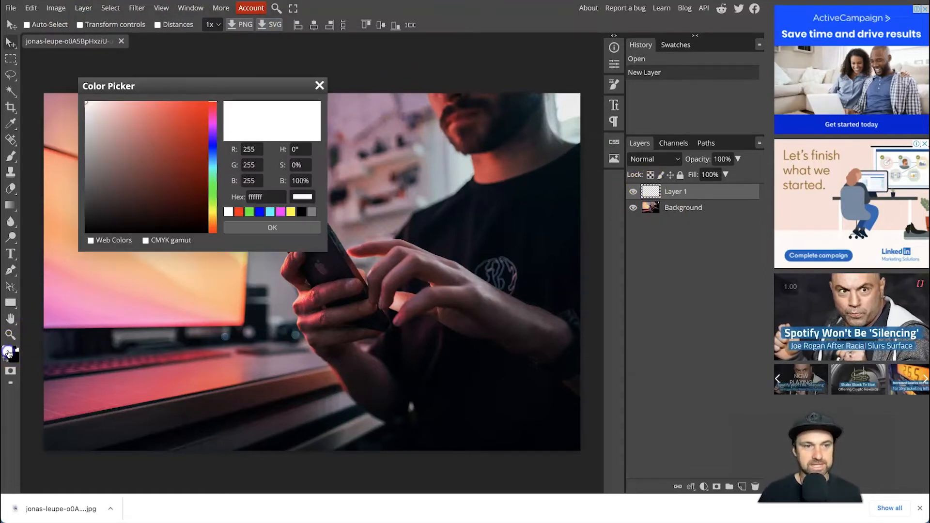
left_click_drag(152, 186, 62, 237)
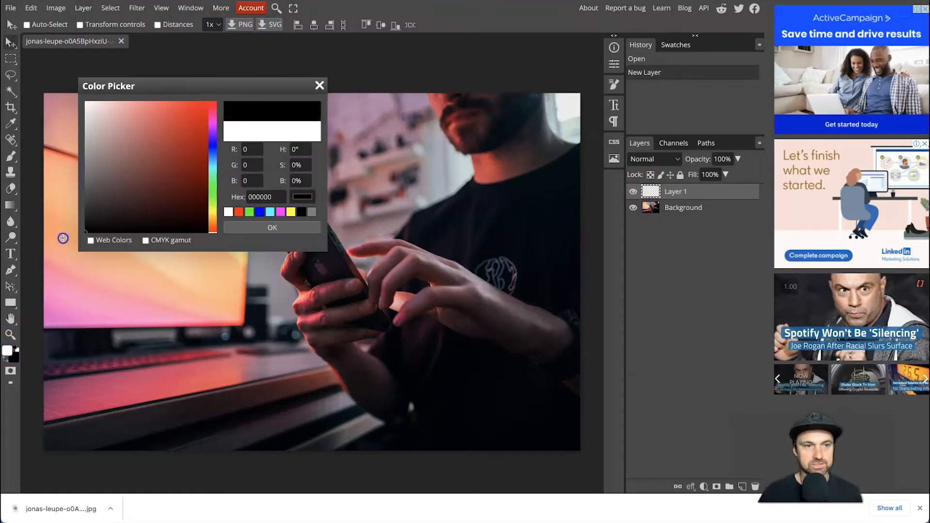
left_click(243, 228)
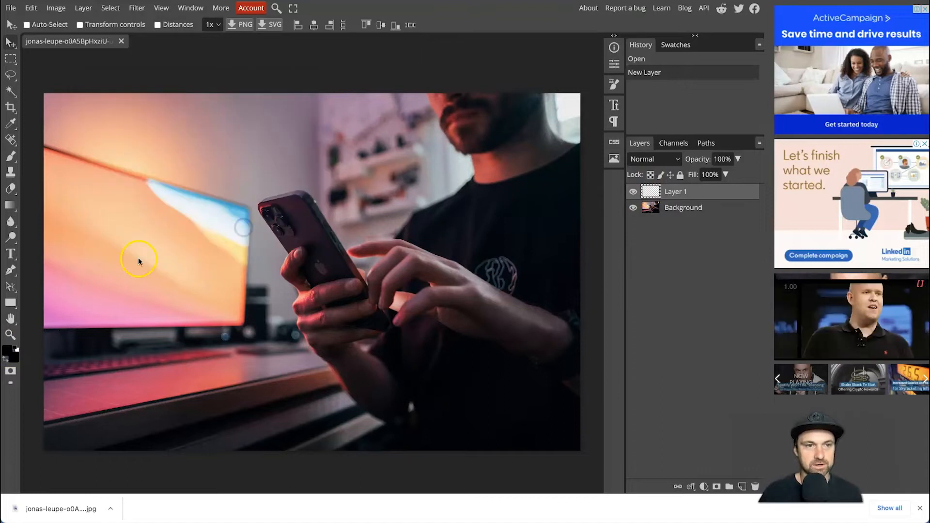
left_click(13, 208)
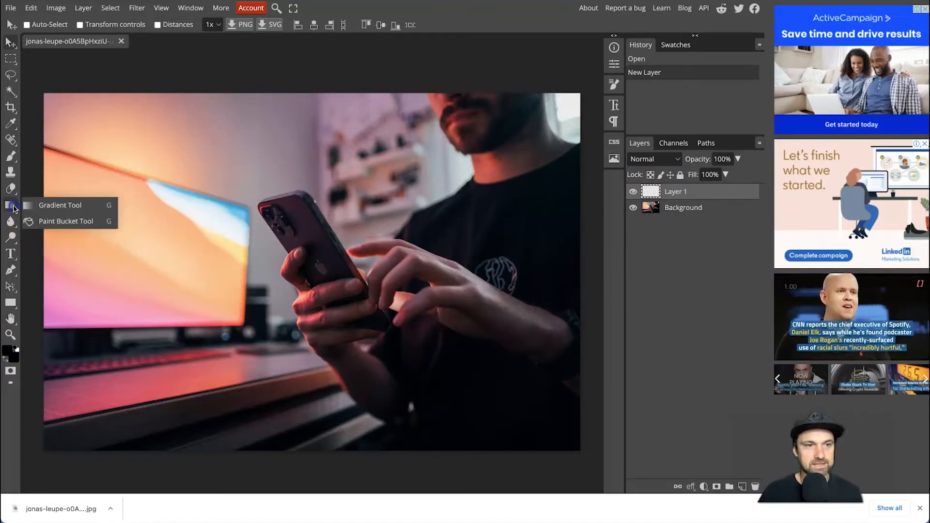
left_click(37, 222)
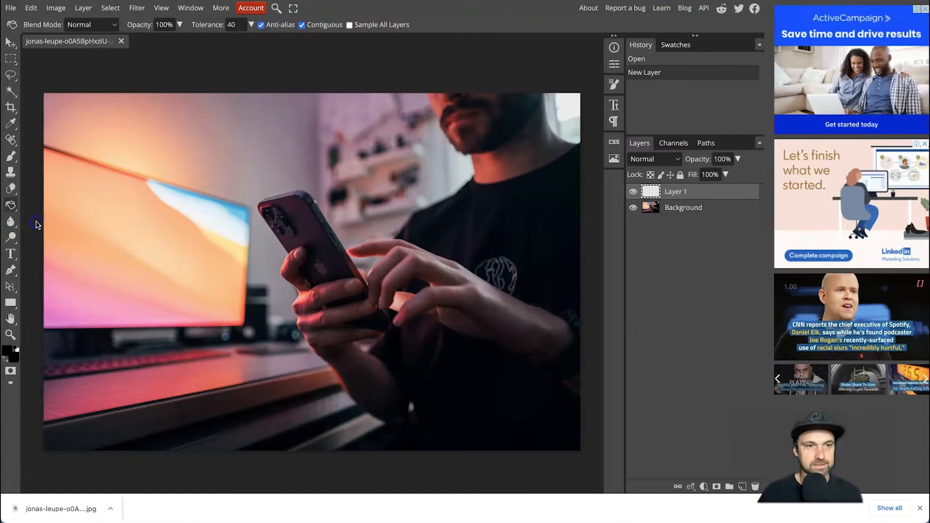
left_click(228, 224)
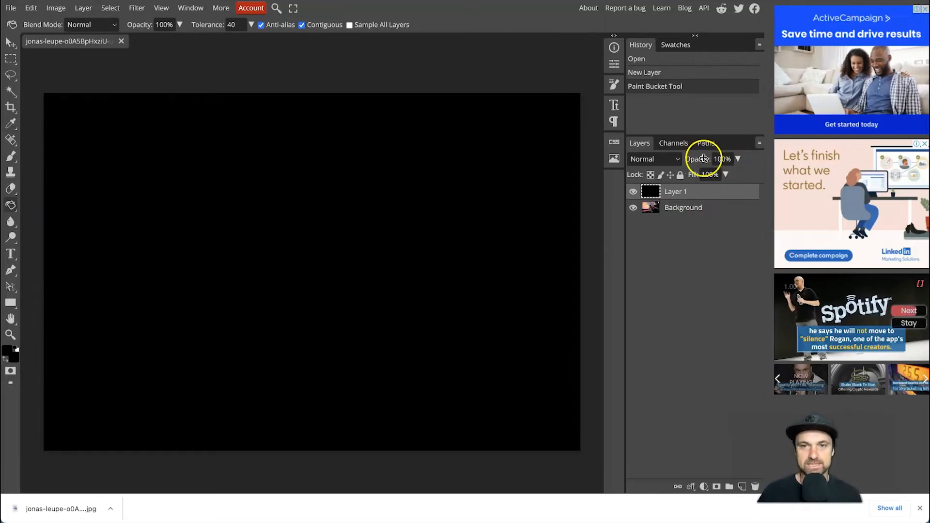
- Lower the black layer's opacity to 70% so the photo shows through darkened
left_click(737, 159)
left_click_drag(740, 175, 723, 176)
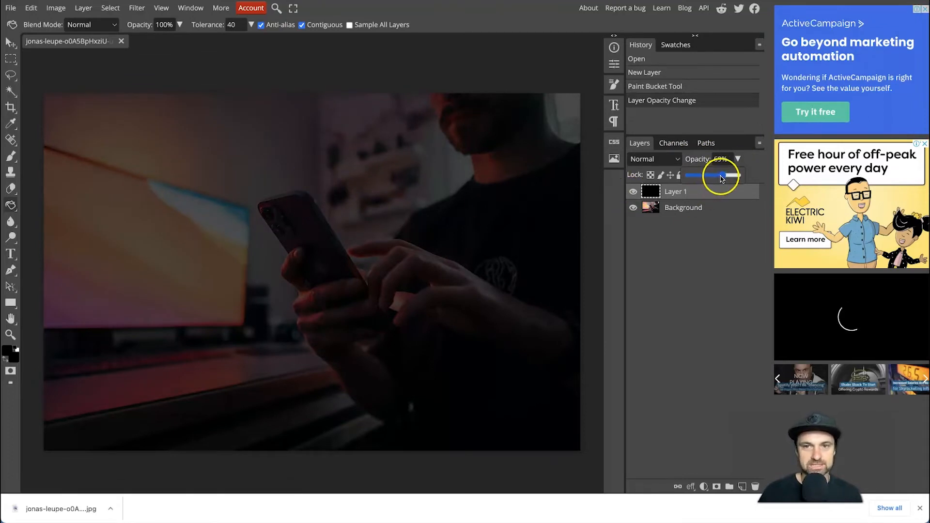
left_click_drag(723, 177, 724, 178)
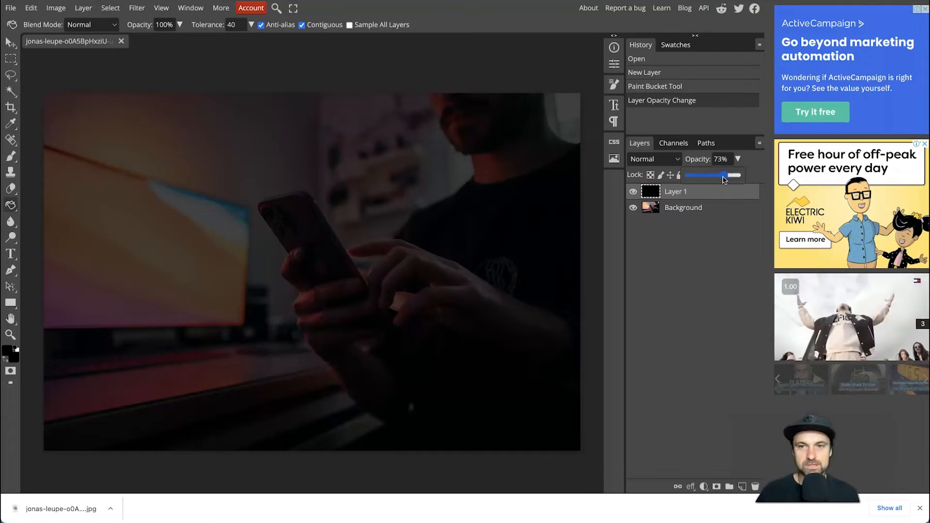
left_click_drag(725, 179, 723, 179)
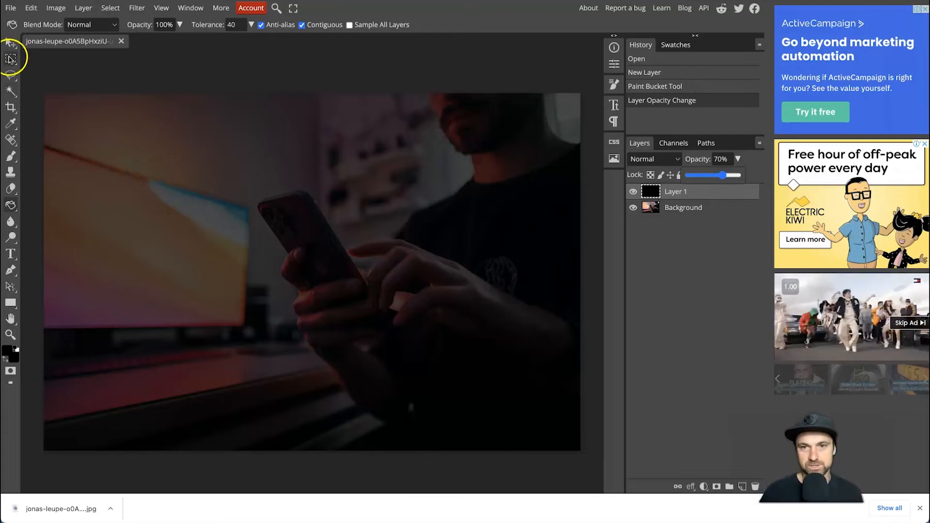
left_click(10, 58)
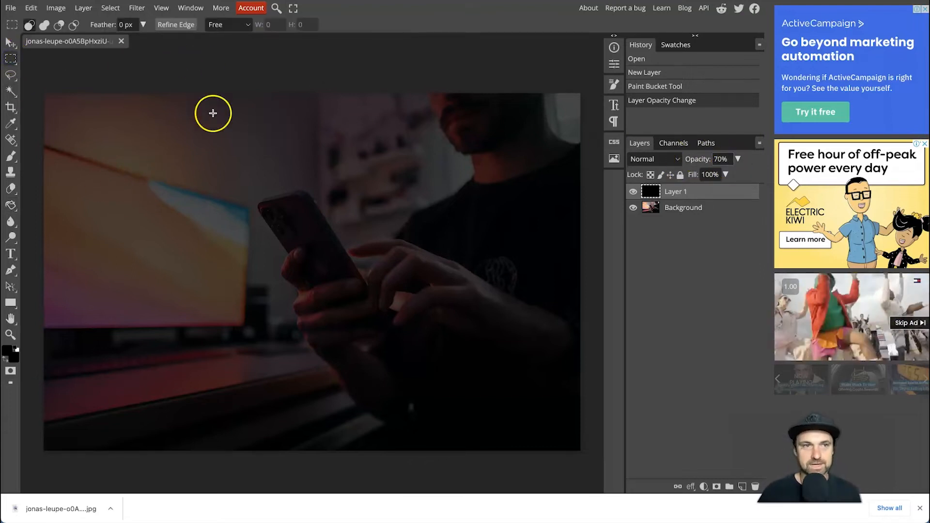
- Prepare a JPG export of the darkened photo at a width of 1920 px with its proportions kept
left_click(10, 8)
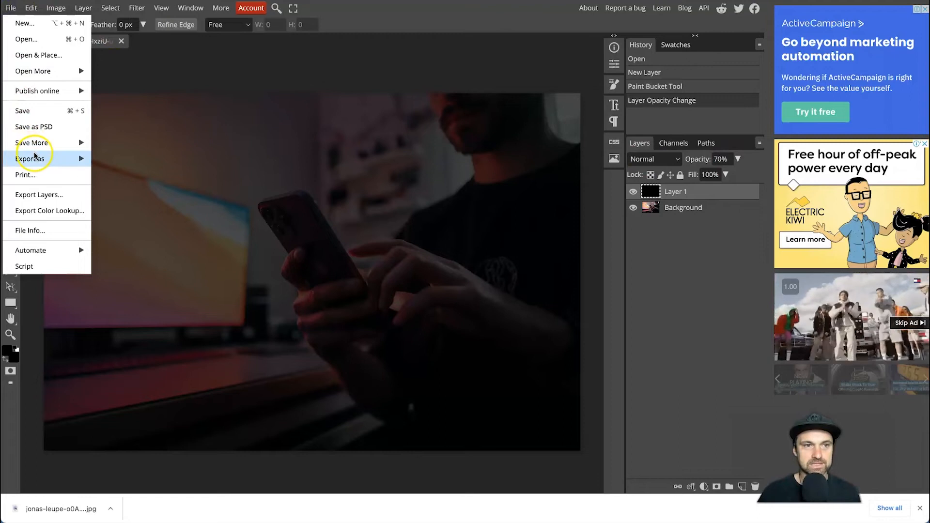
mouse_move(34, 156)
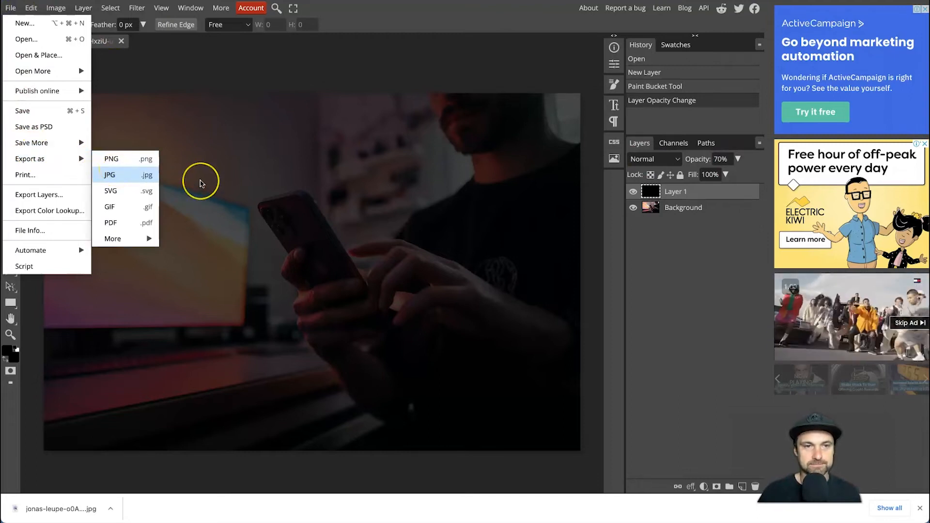
left_click(114, 177)
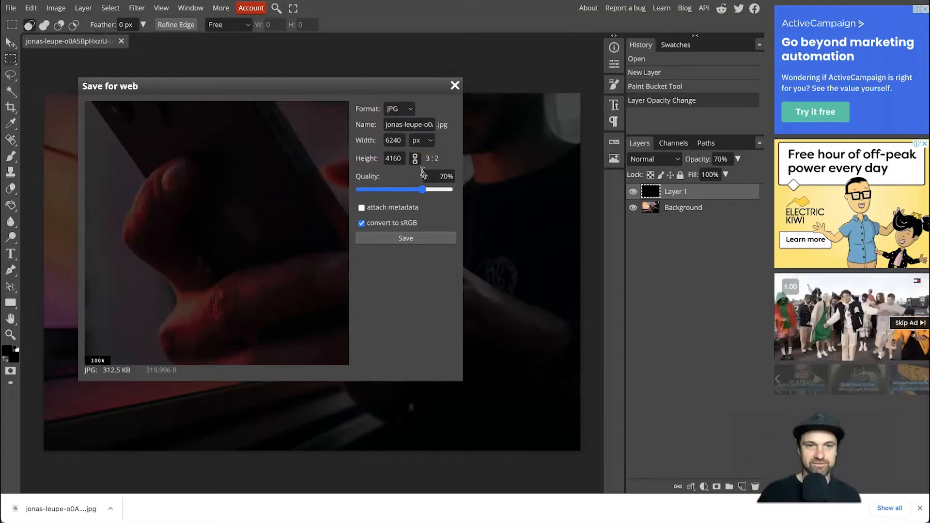
left_click(471, 167)
left_click(396, 140)
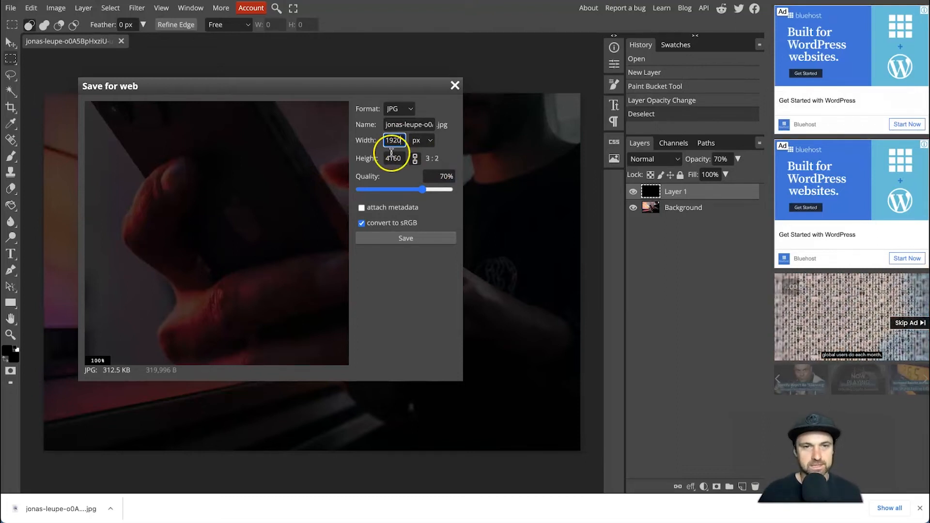
left_click(392, 154)
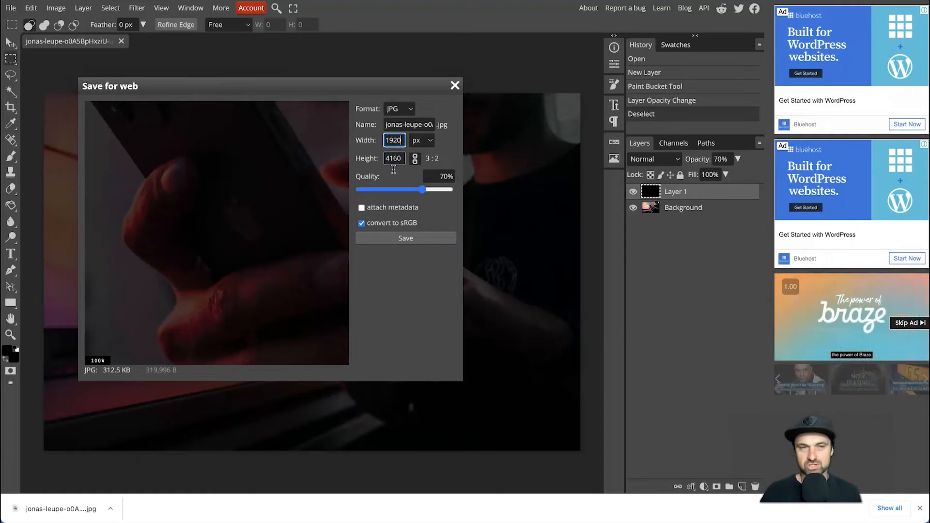
key("Tab")
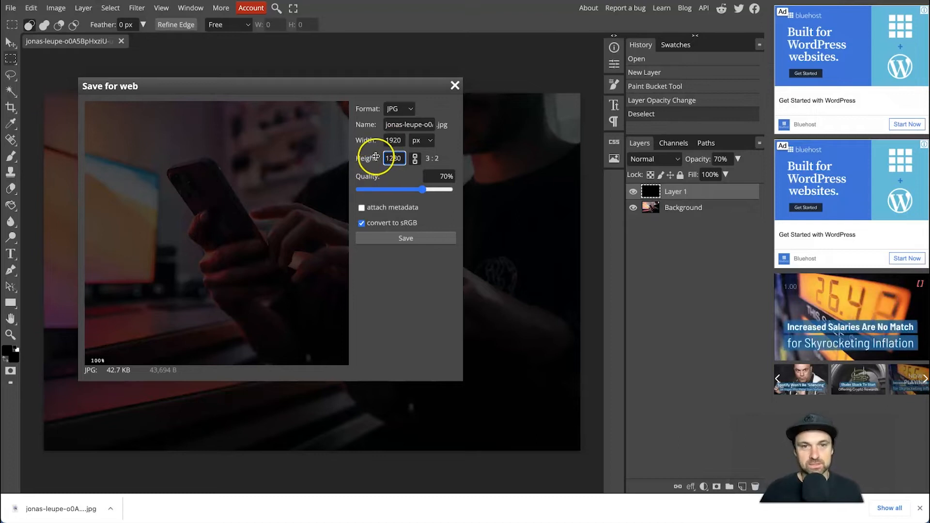
- Lower the JPG export quality to 30% and save the image
left_click(423, 190)
left_click_drag(406, 190, 388, 189)
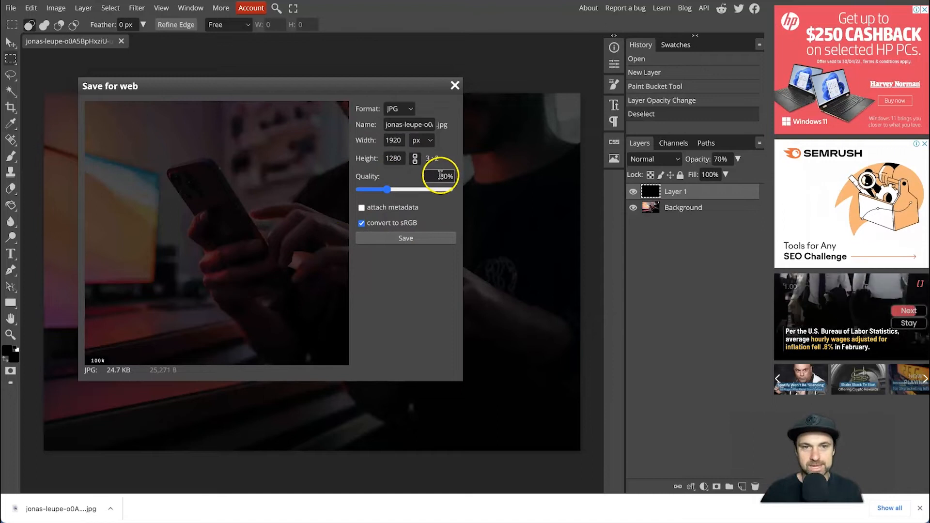
left_click(421, 238)
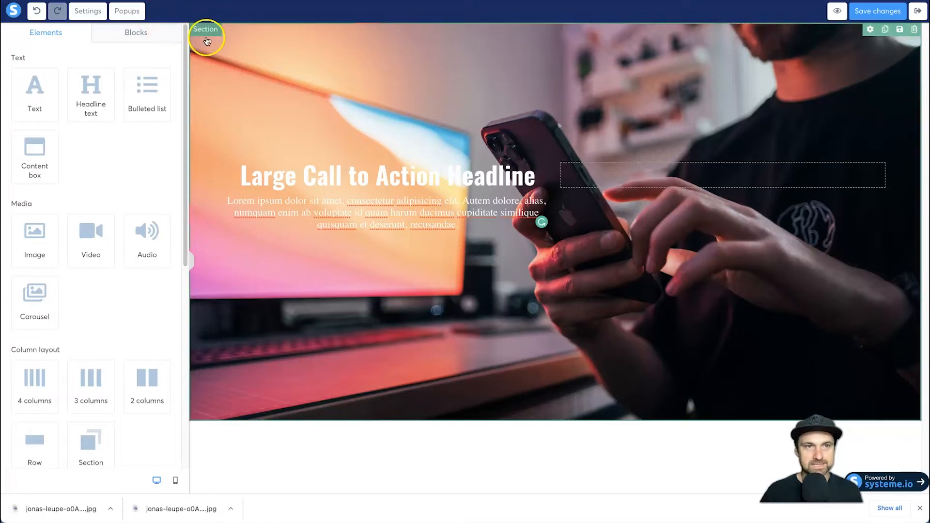
- Switch back to the systeme.io page editor and replace the section's background image with the newly exported darkened phone photo
left_click(204, 40)
left_click(160, 363)
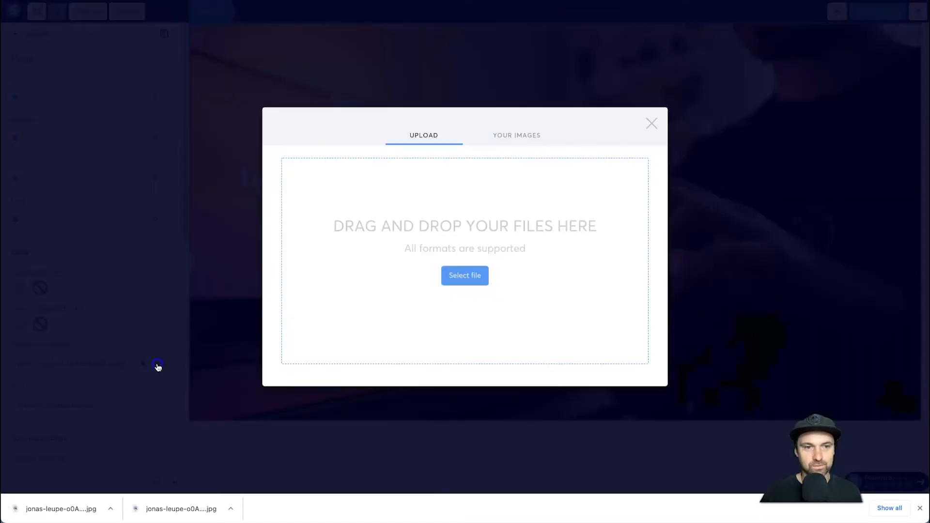
left_click_drag(89, 496, 442, 248)
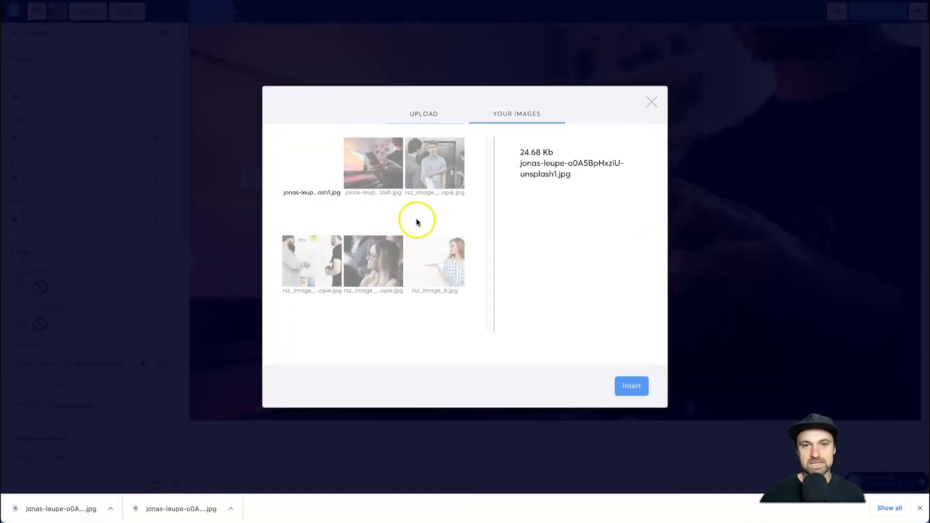
left_click(320, 170)
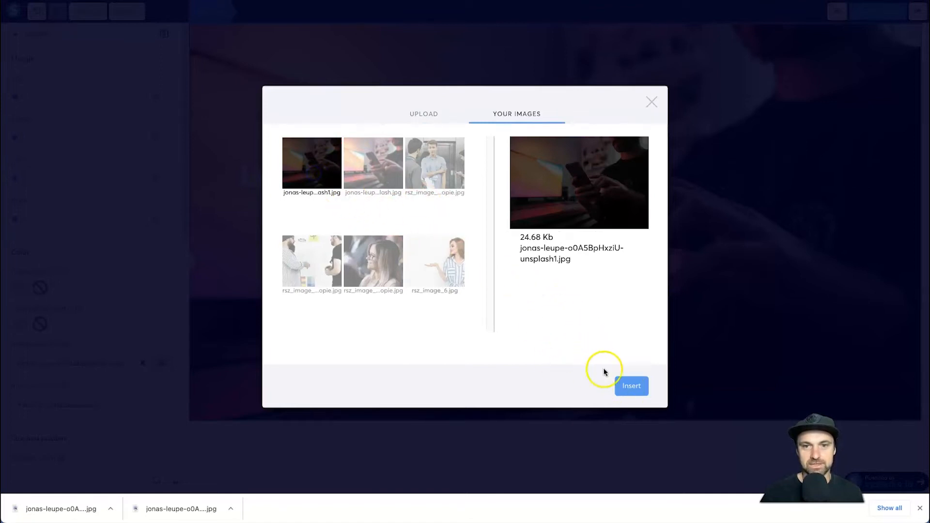
left_click(631, 386)
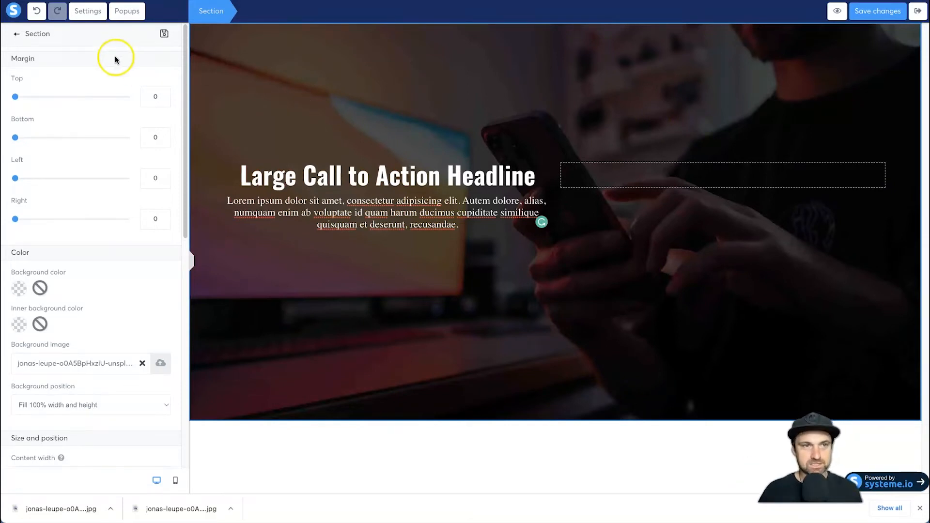
- Add two form inputs below the paragraph text under the headline
left_click(19, 36)
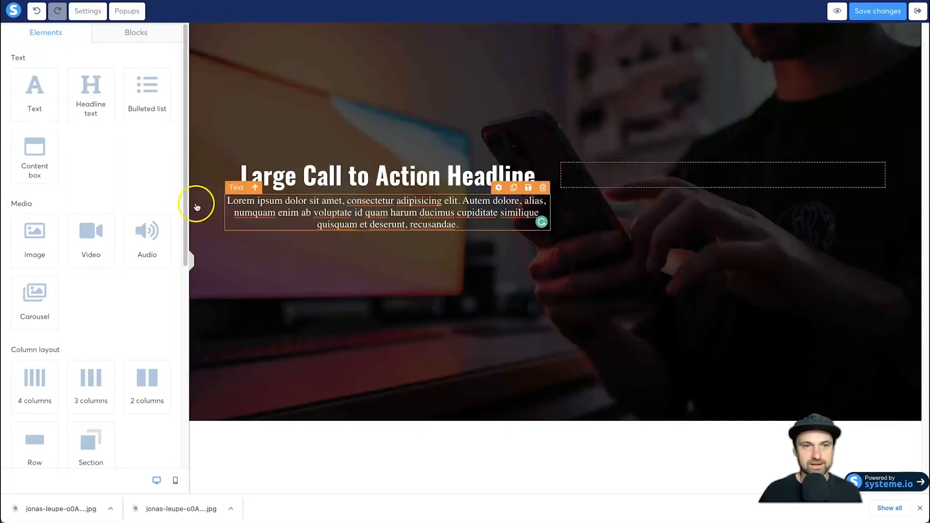
scroll(84, 220, "down", 7)
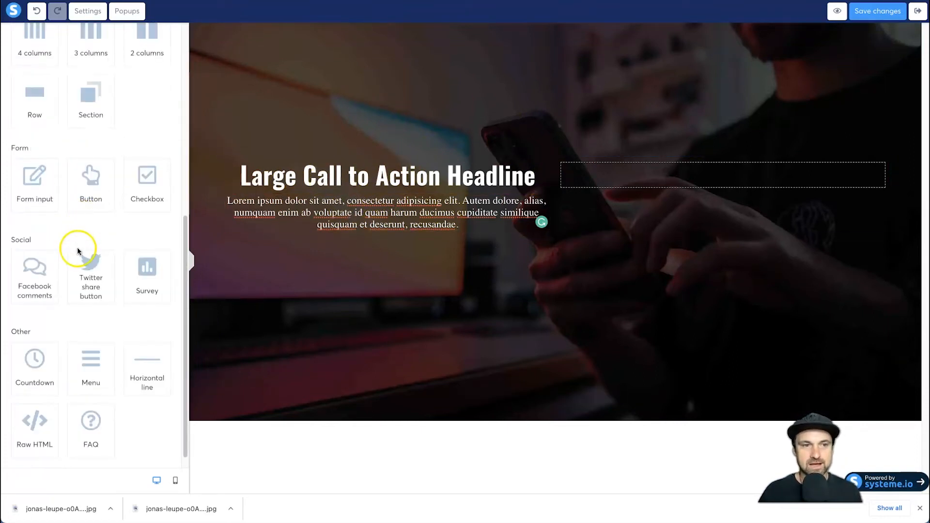
left_click_drag(29, 180, 335, 233)
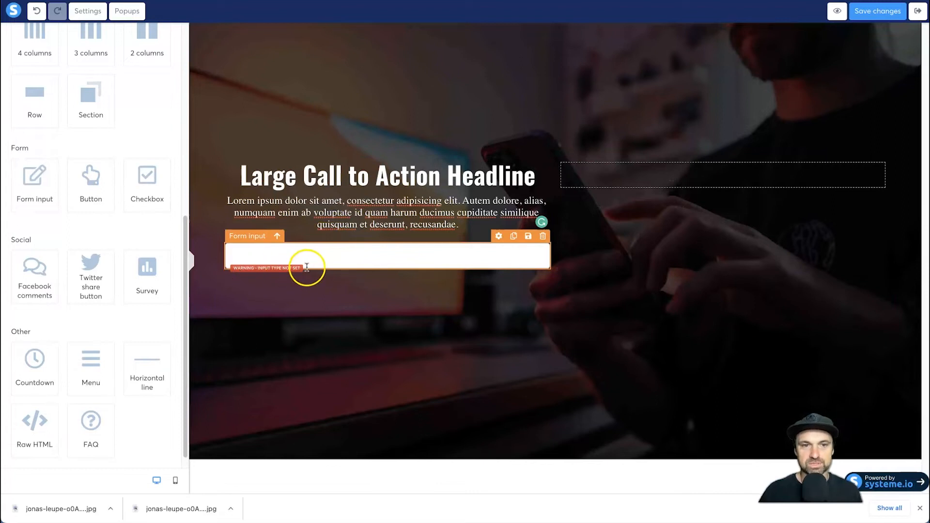
left_click_drag(75, 187, 328, 264)
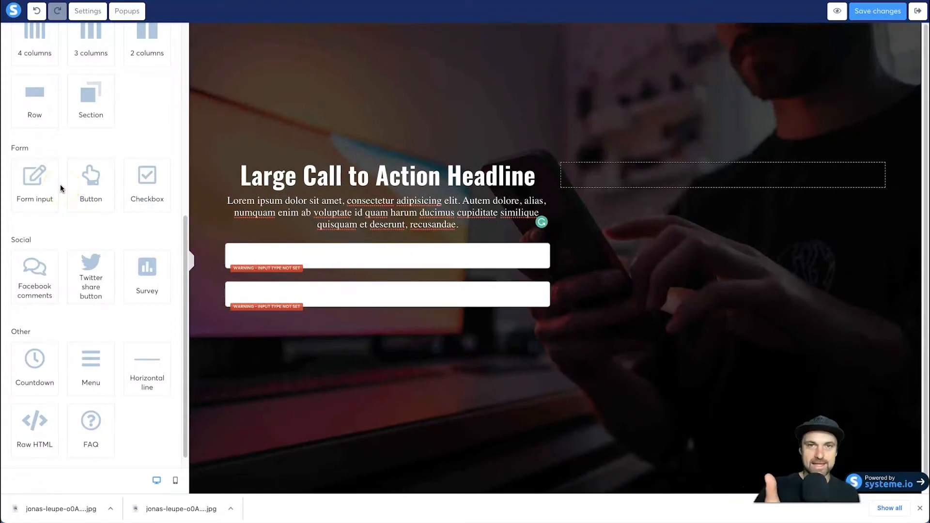
- Add a third form input below the other two and delete it again
left_click_drag(60, 188, 288, 301)
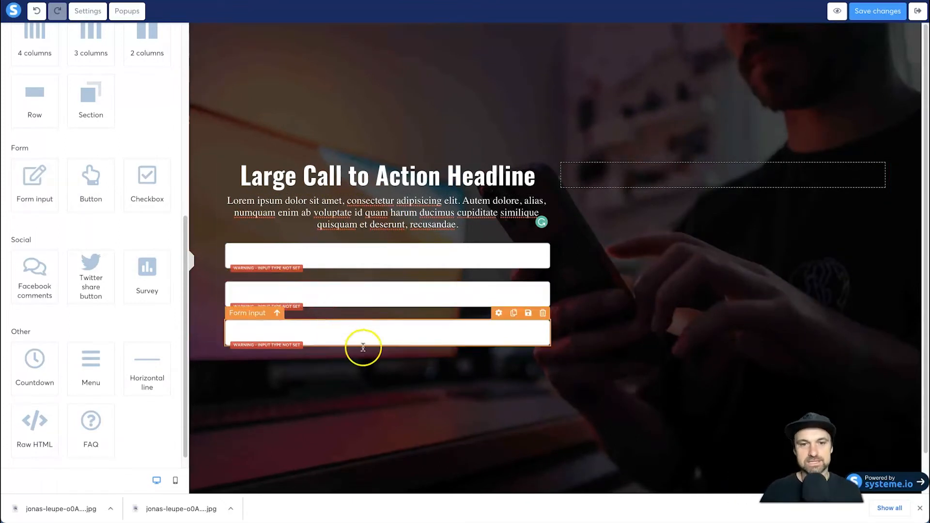
left_click(542, 314)
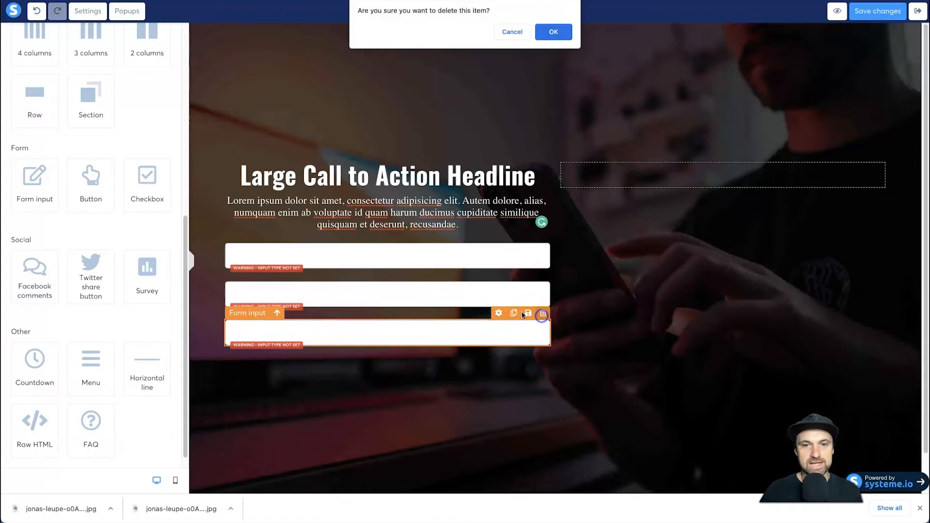
left_click(553, 31)
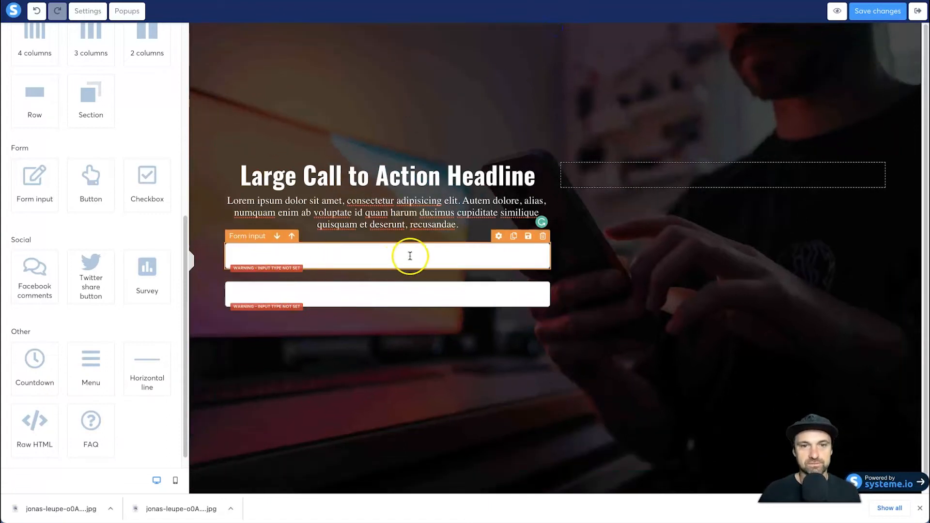
- Set the upper form input's type to First name and its placeholder to "Your First Name"
left_click(466, 255)
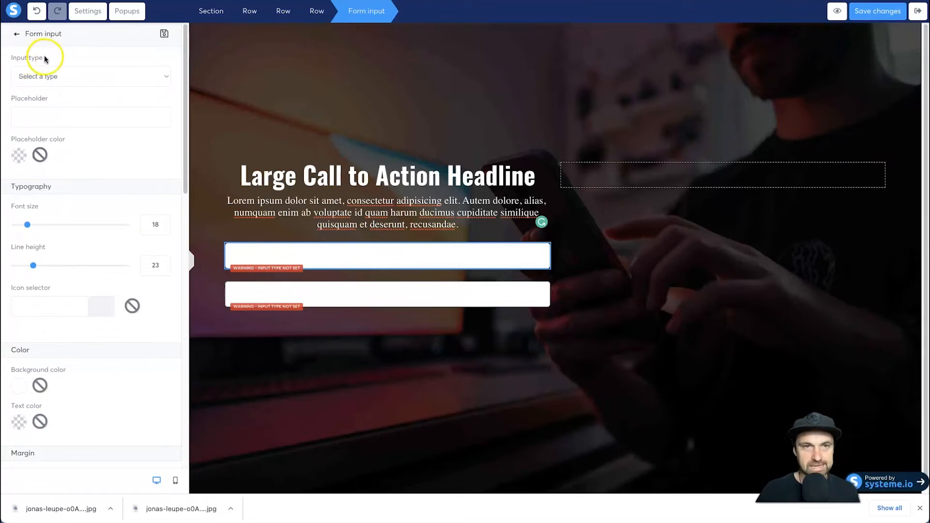
left_click(97, 80)
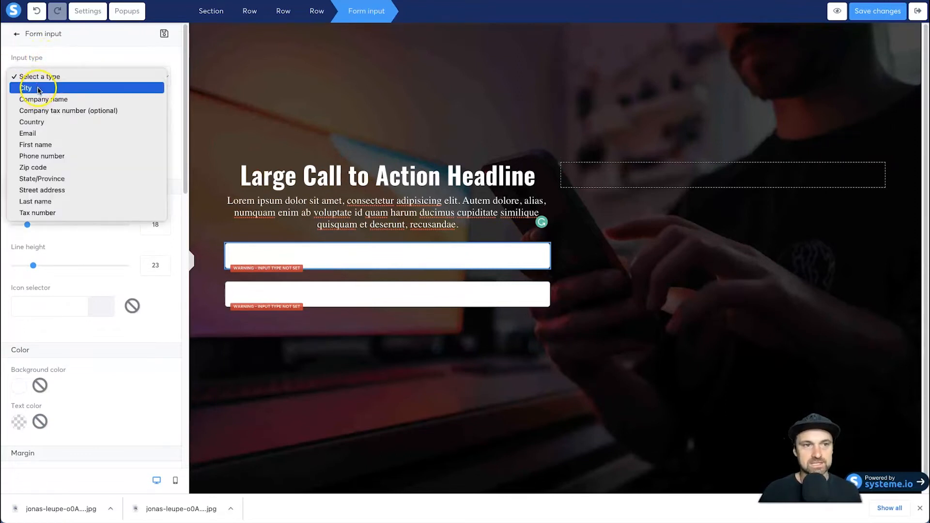
left_click(43, 146)
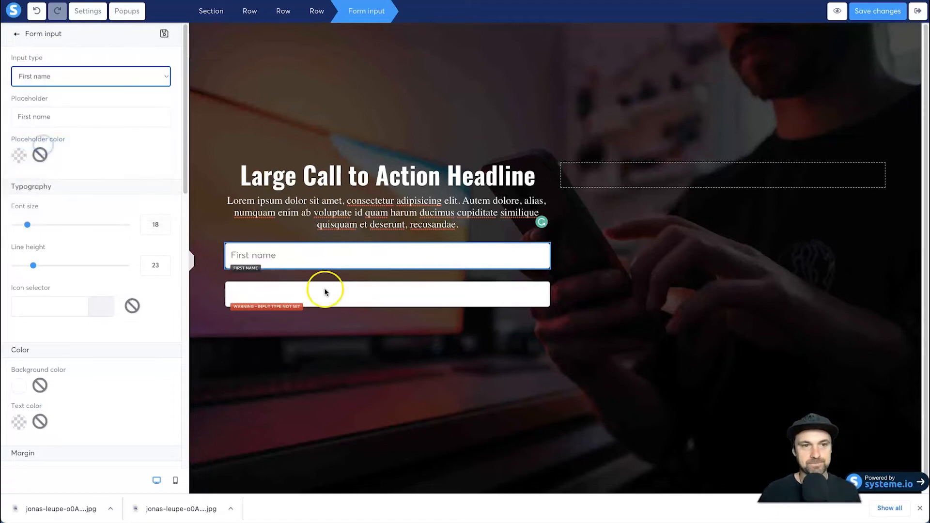
double_click(38, 117)
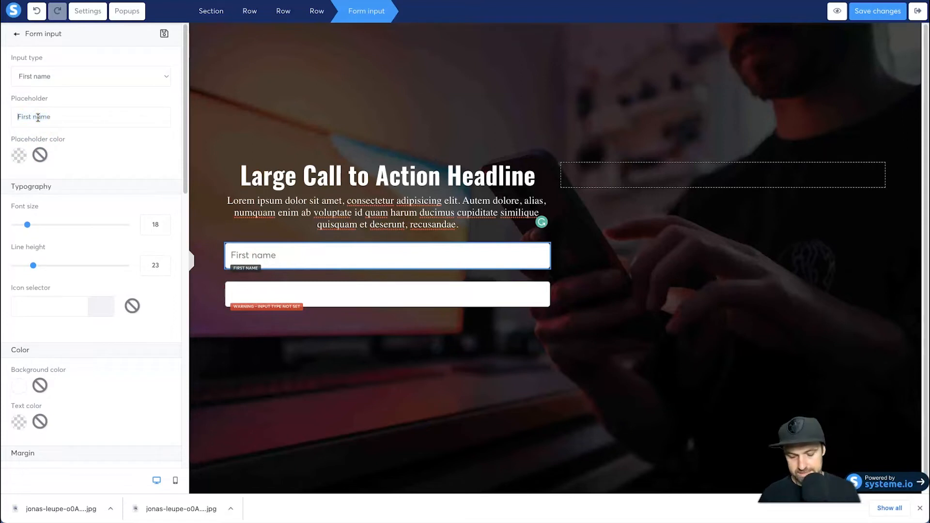
key("Home")
type("Your")
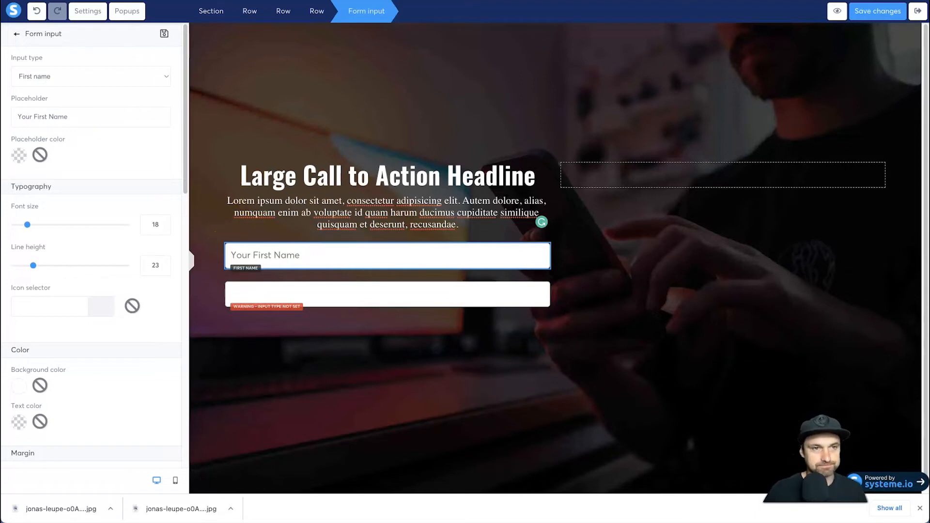
- Set the lower form input's type to Email and its placeholder to "Your Best Email Address"
left_click(282, 286)
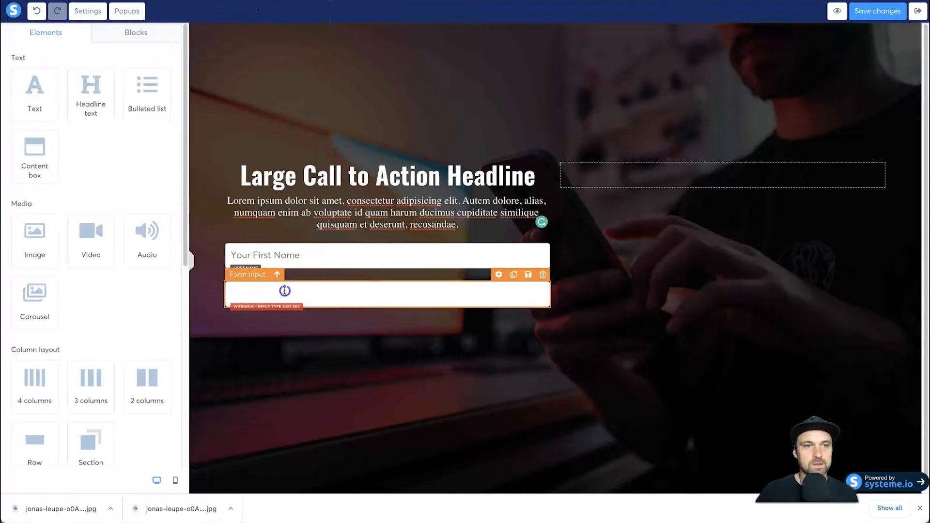
left_click(285, 291)
left_click(112, 76)
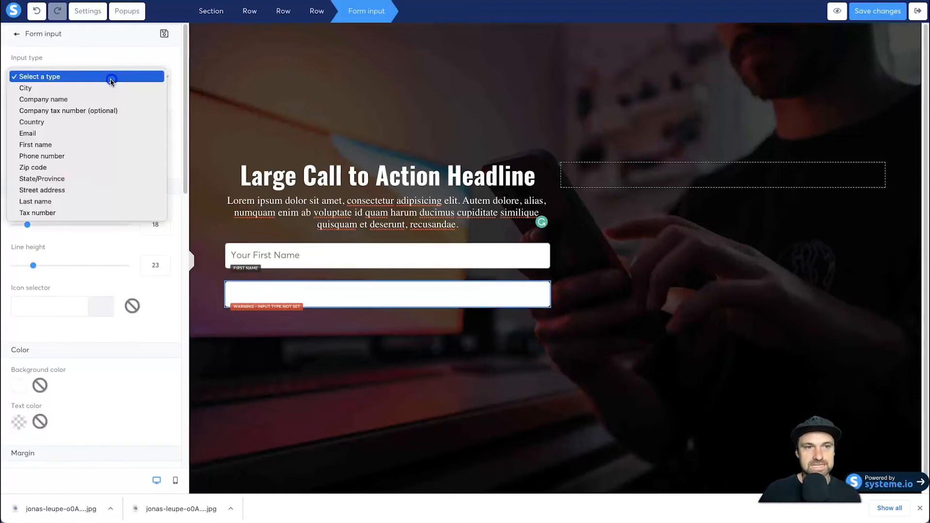
left_click(56, 132)
left_click(56, 110)
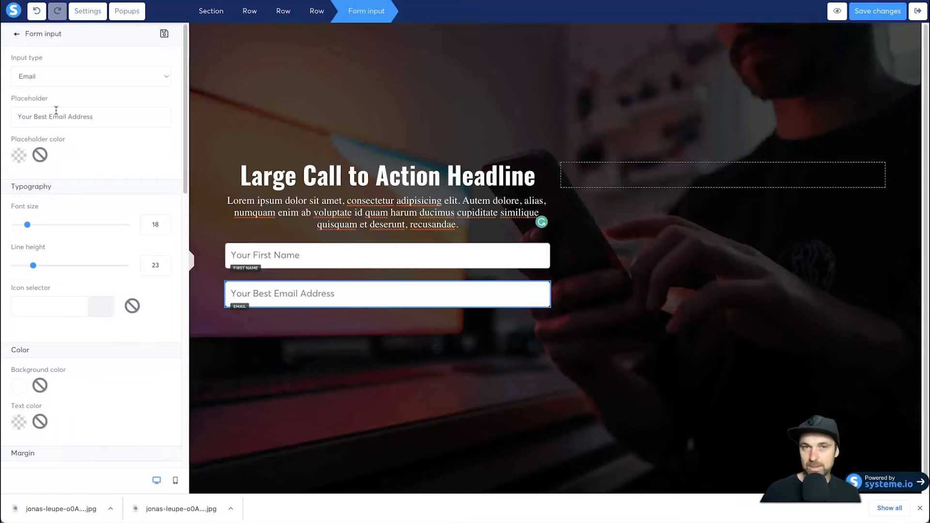
- Search the icons for "mail" and give the email form input the mailbox icon
left_click(96, 423)
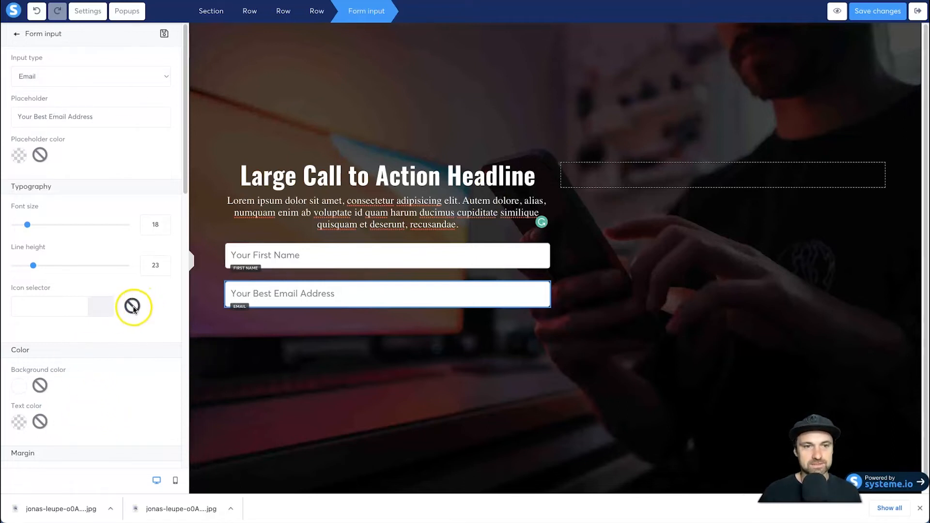
left_click(46, 300)
left_click(79, 337)
type("email")
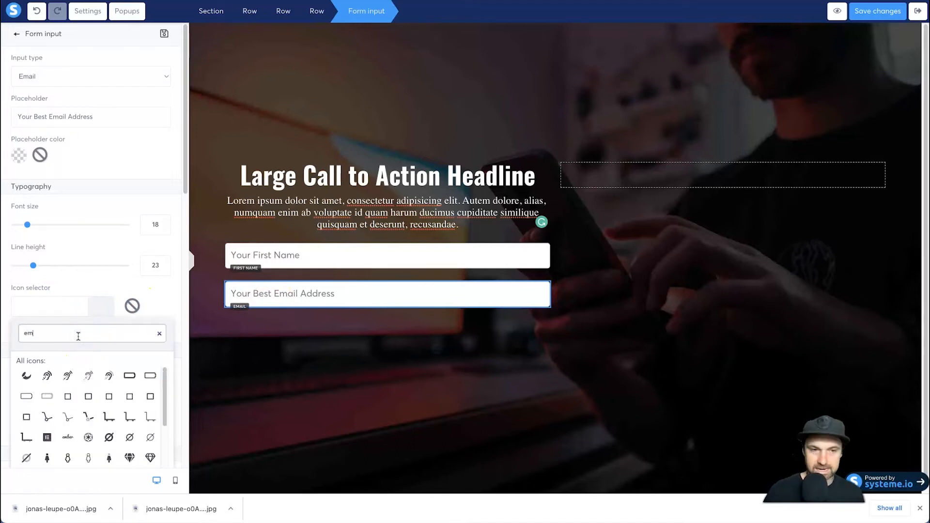
key("BackSpace")
key("BackSpace")
key("BackSpace")
key("BackSpace")
key("BackSpace")
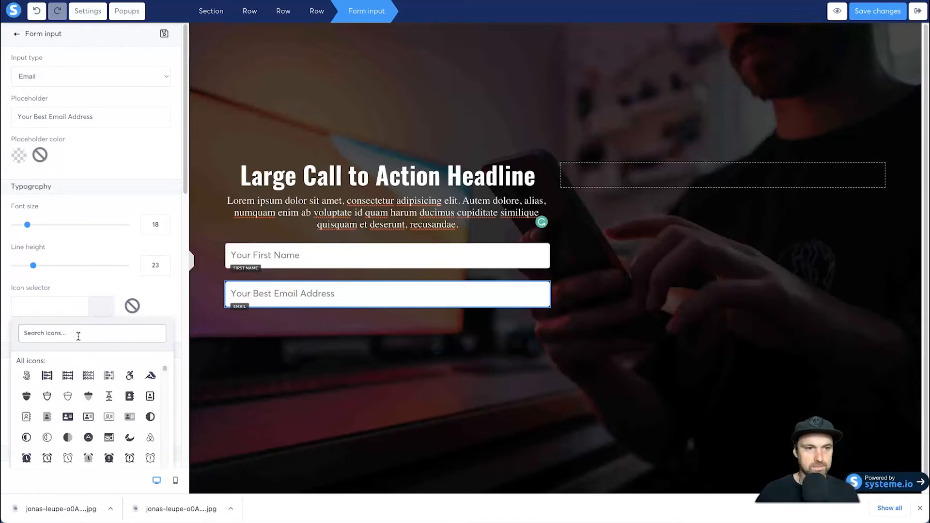
type("mail")
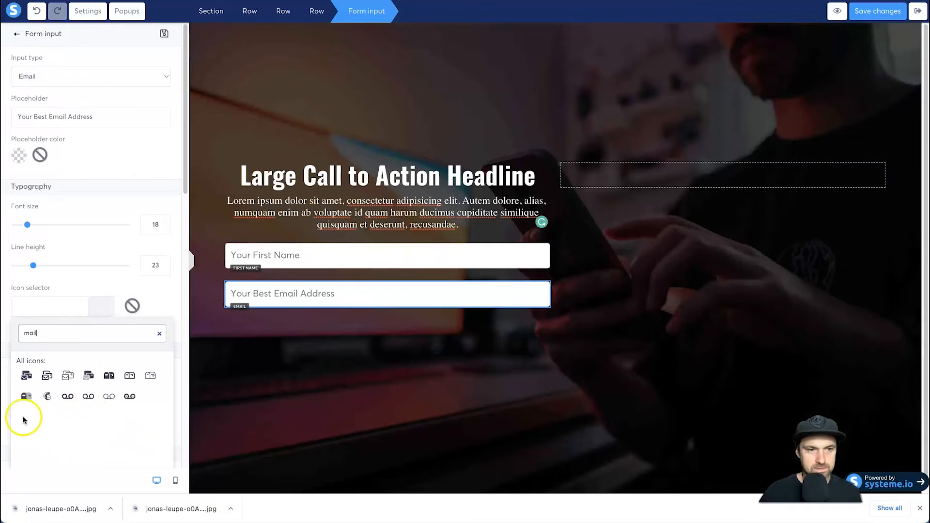
left_click(91, 381)
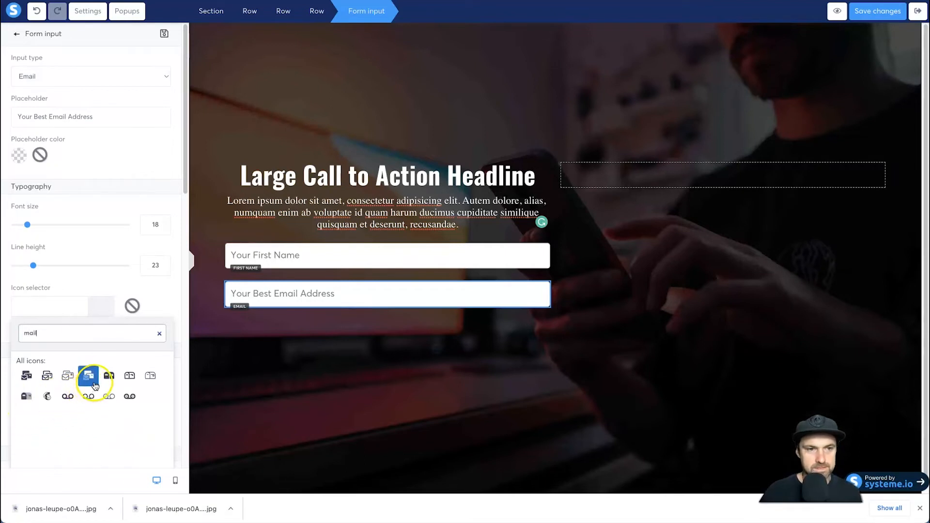
left_click(147, 376)
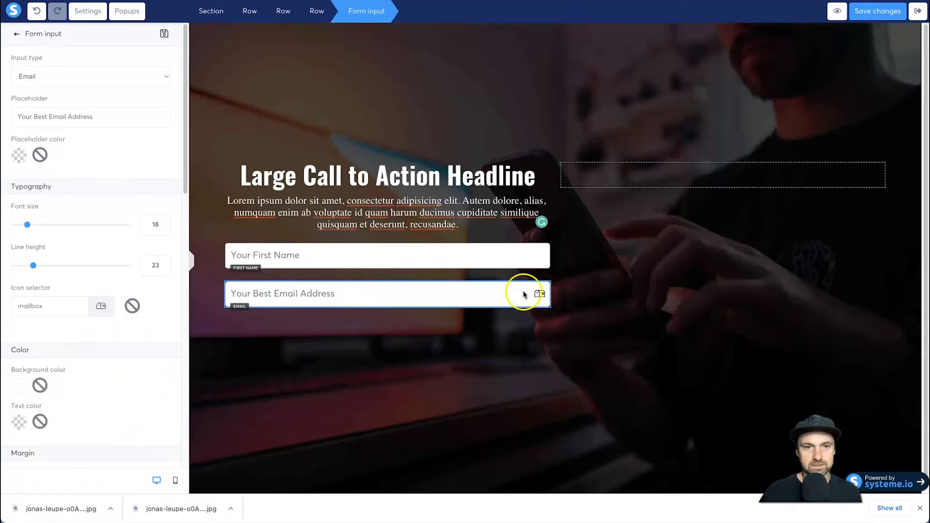
- Search the icons for "person" and give the first name form input the person-sign icon
left_click(483, 258)
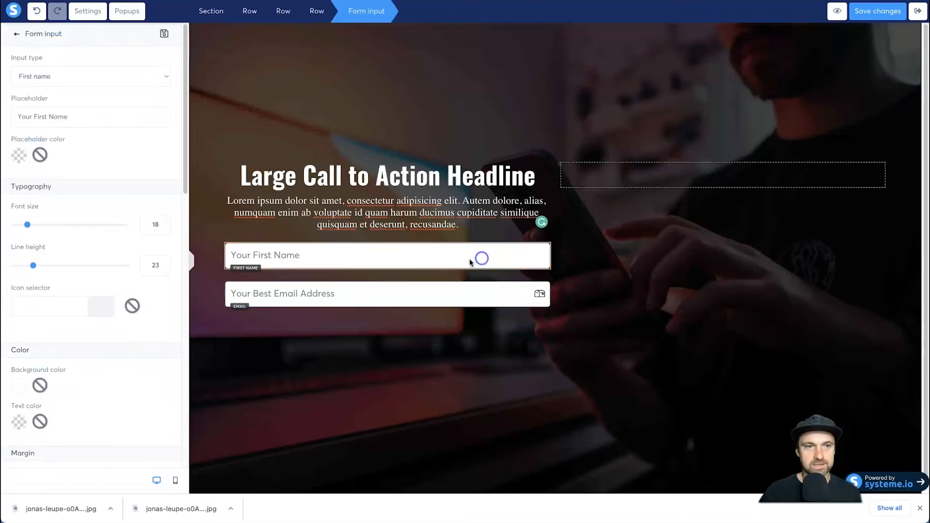
left_click(42, 313)
type("person")
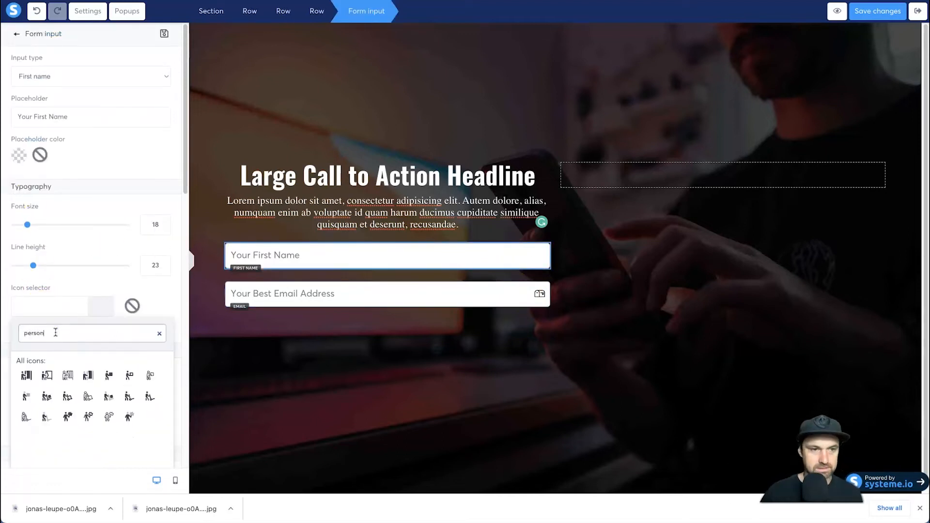
left_click(129, 417)
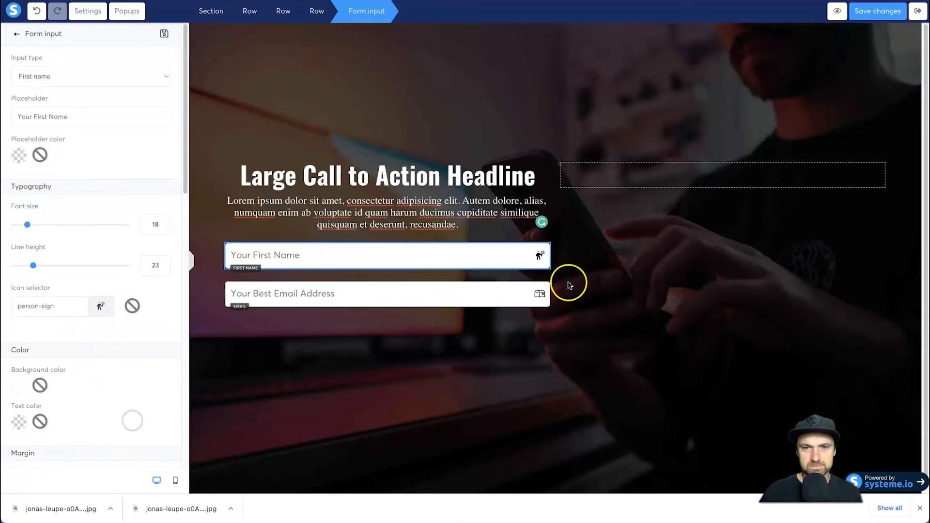
left_click(352, 330)
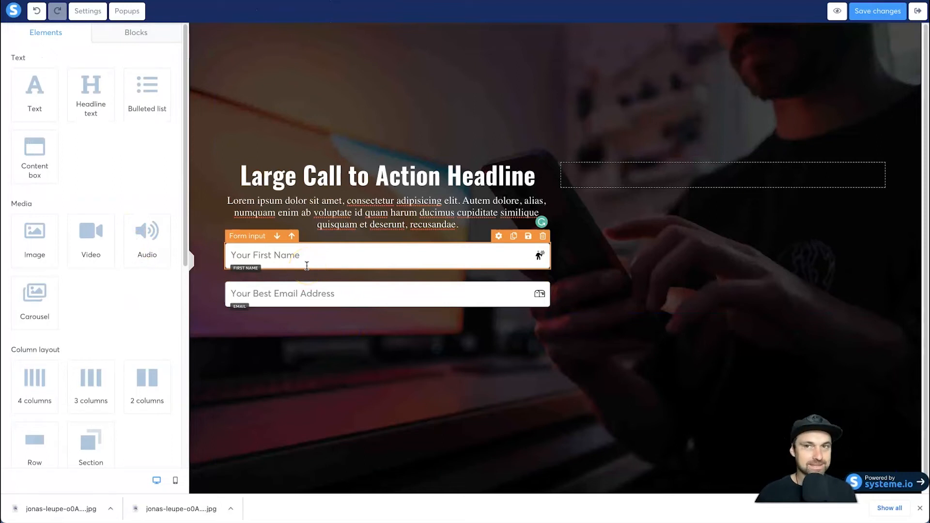
- Add a button below the email form input and set its width to Fill width
scroll(112, 326, "down", 7)
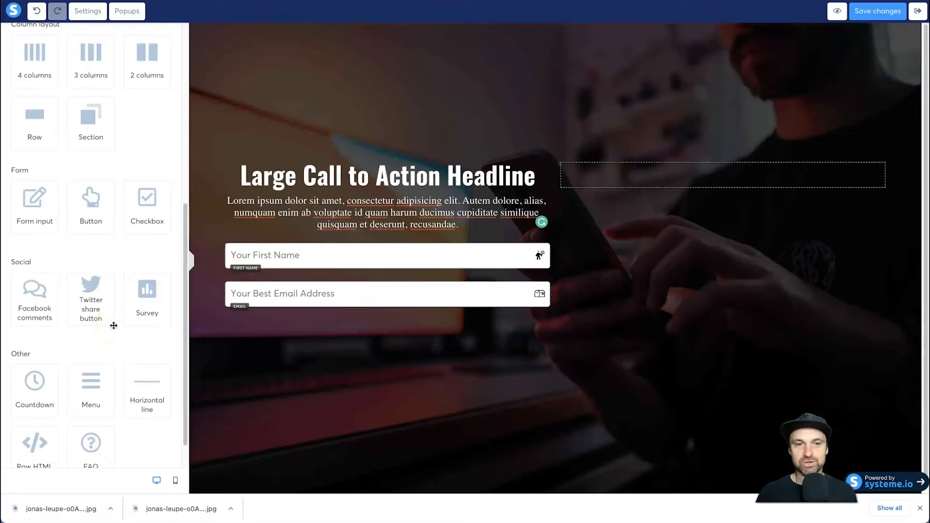
left_click_drag(101, 203, 322, 300)
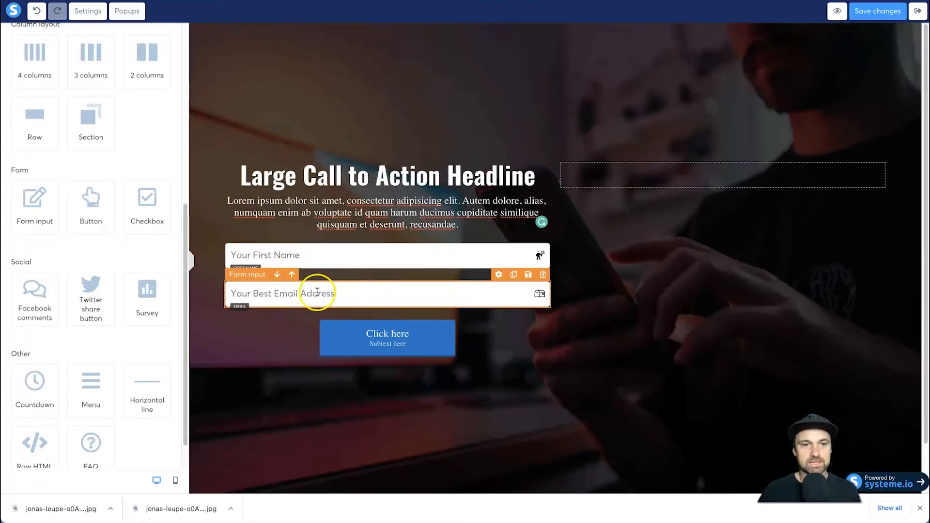
left_click(382, 338)
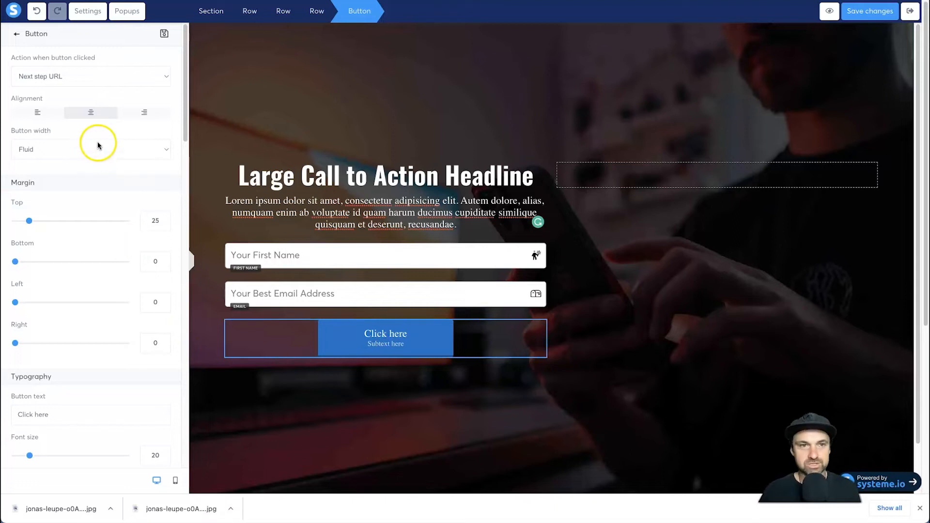
left_click(58, 149)
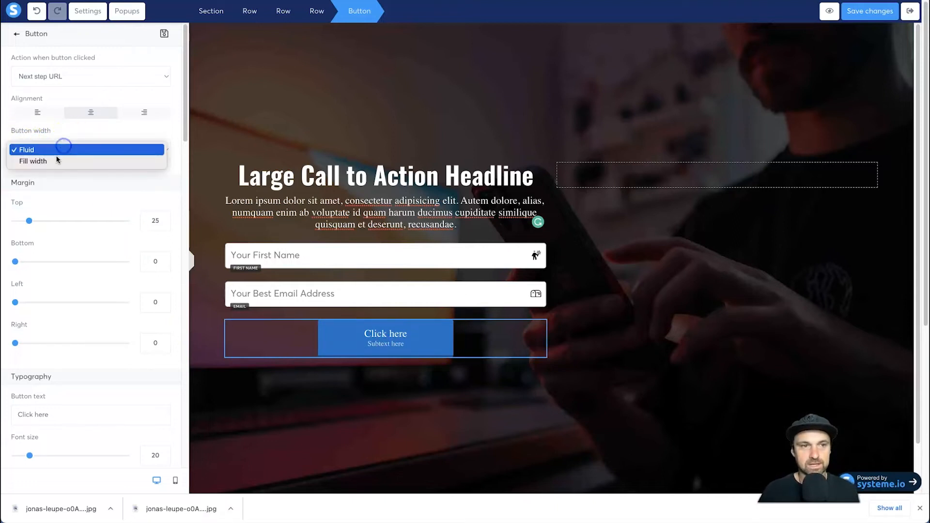
left_click(54, 161)
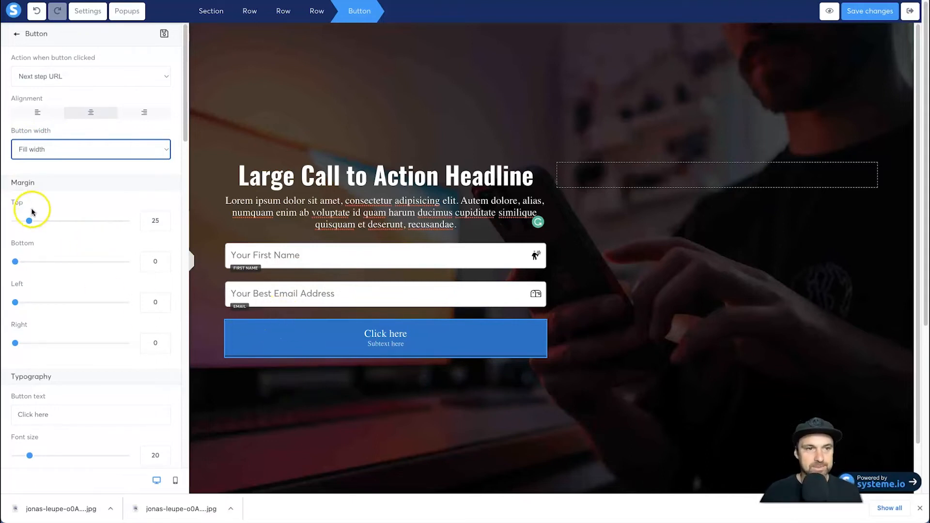
- Try a smaller top margin for the button and set it back to 25
mouse_move(28, 223)
left_mouse_down()
mouse_move(10, 220)
mouse_move(59, 221)
mouse_move(16, 220)
left_mouse_up()
type("25")
double_click(153, 221)
type("25")
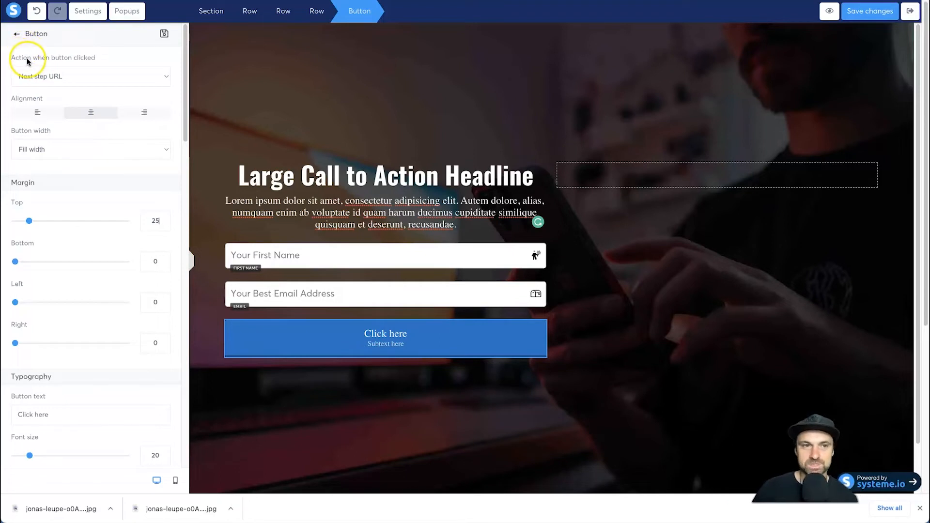
- Set the button's action to Send form, with users redirected to the next step after contact registration
left_click_drag(20, 58, 102, 56)
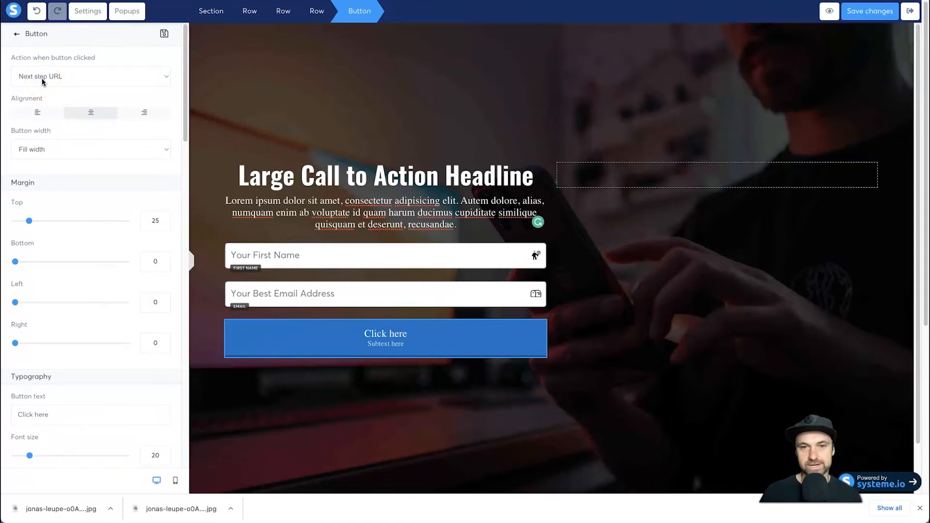
left_click(43, 77)
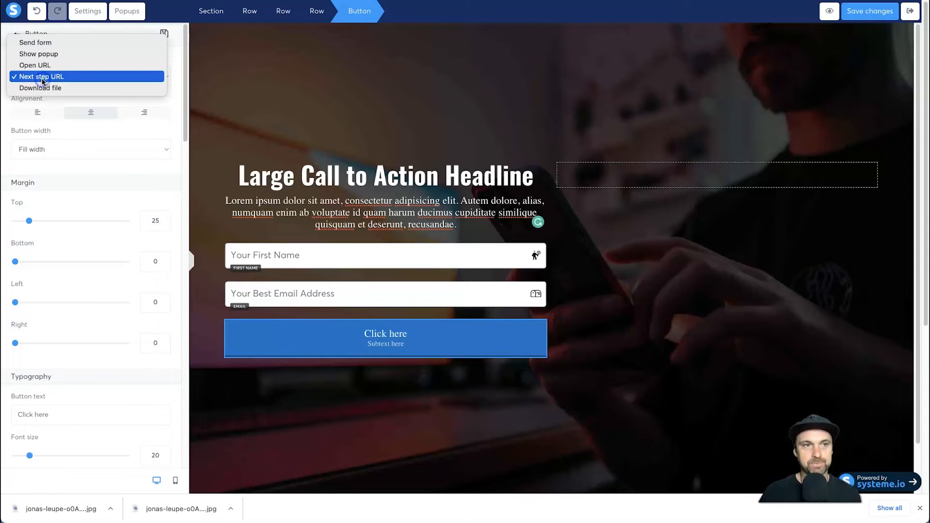
left_click(57, 44)
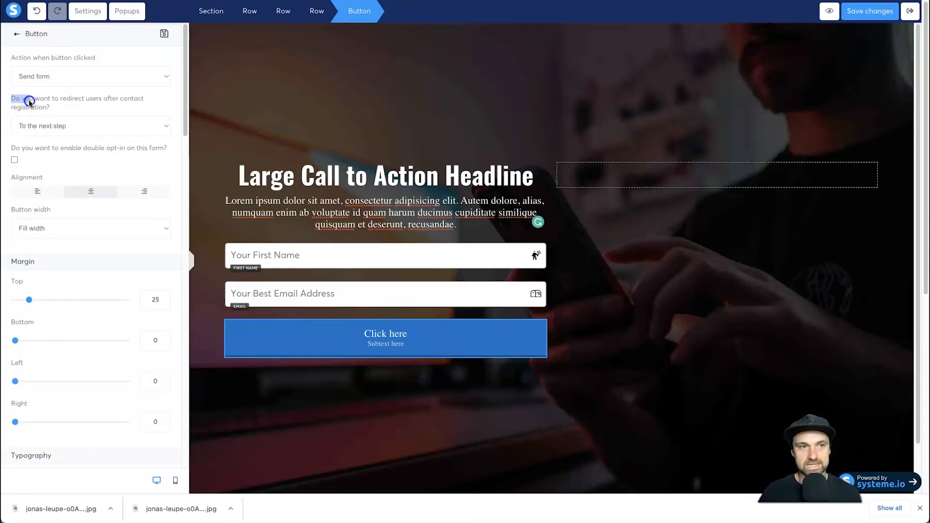
left_click_drag(17, 97, 86, 107)
left_click(92, 103)
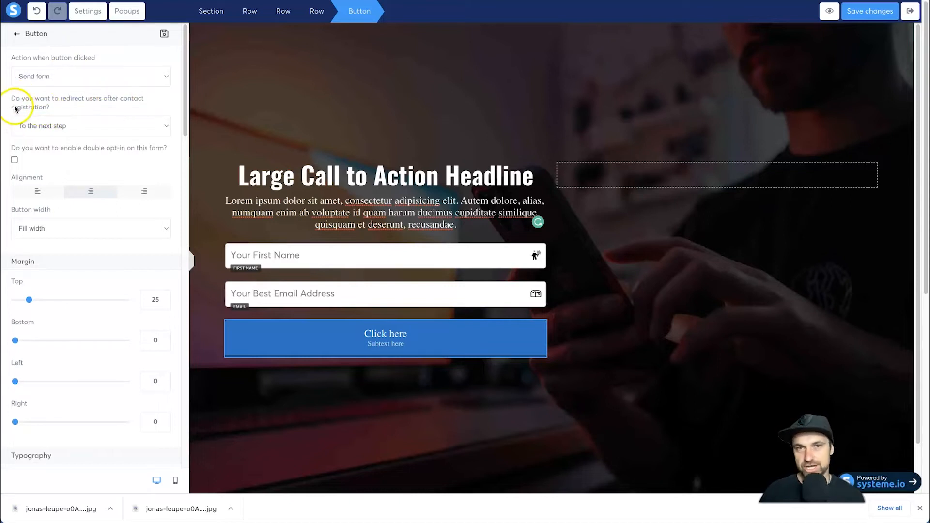
left_click(42, 127)
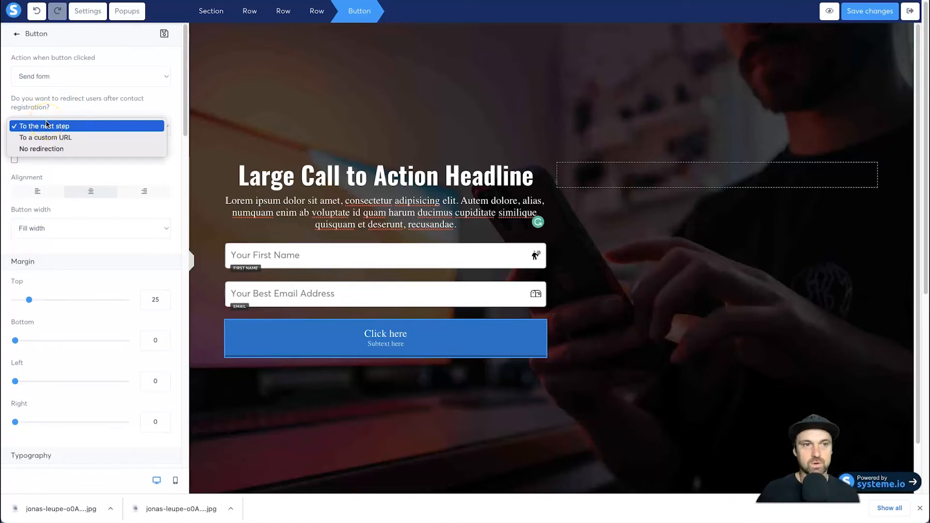
left_click(53, 138)
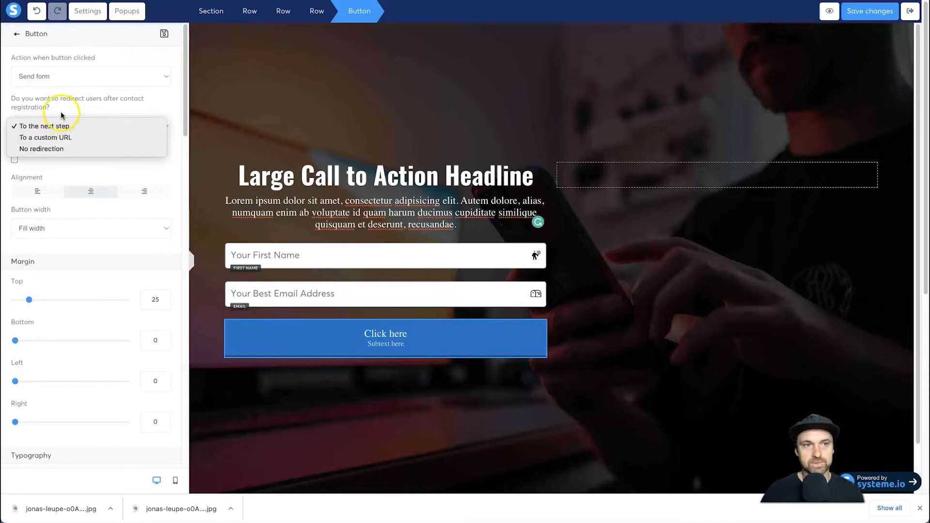
left_click(50, 125)
left_click_drag(48, 97, 25, 77)
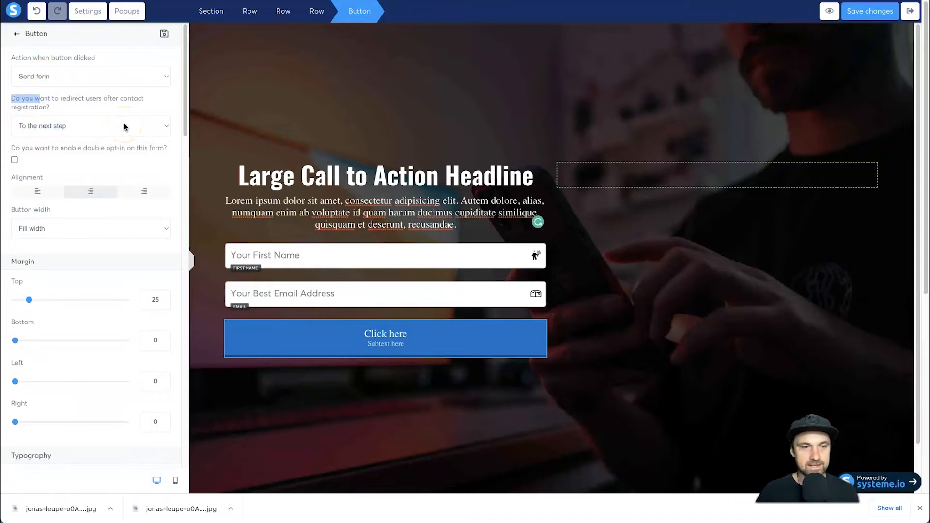
- Set the button text to "Subscribe to the Newsletter" and its font to the Google font Oswald
scroll(87, 280, "down", 4)
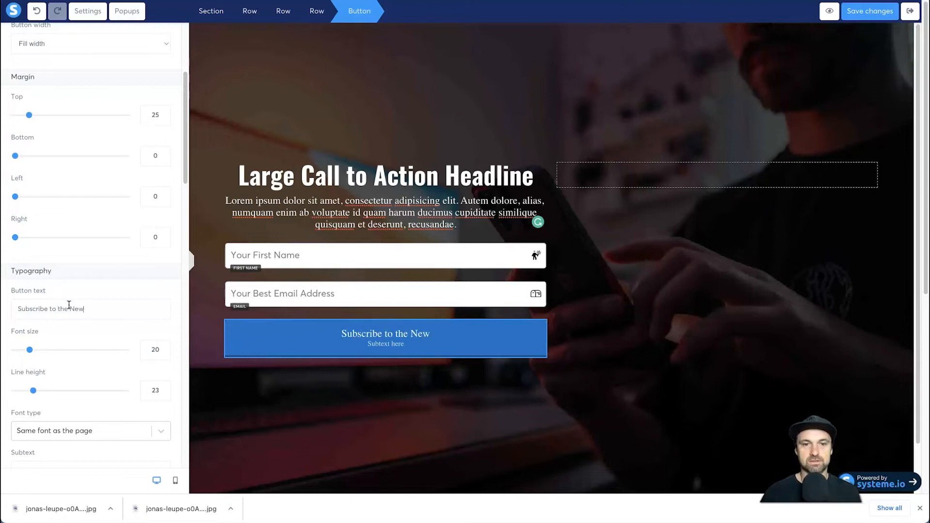
type("er")
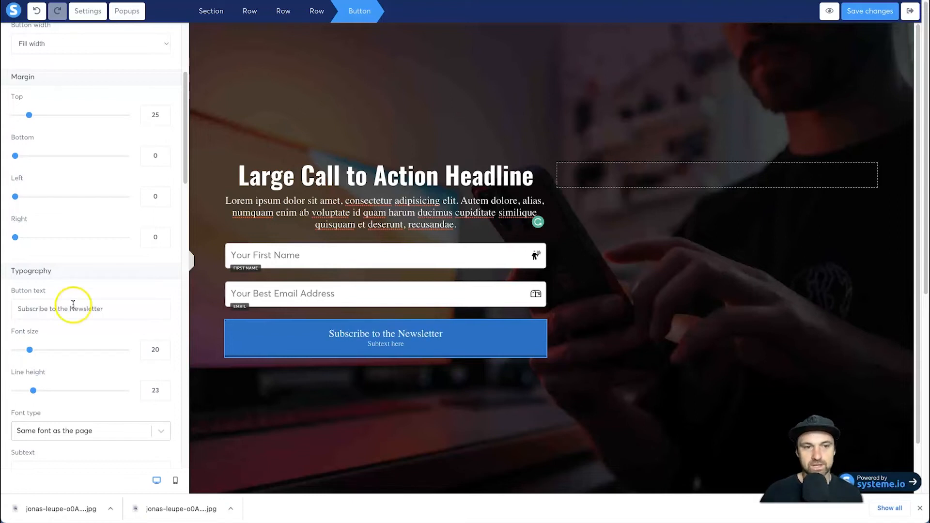
left_click(72, 438)
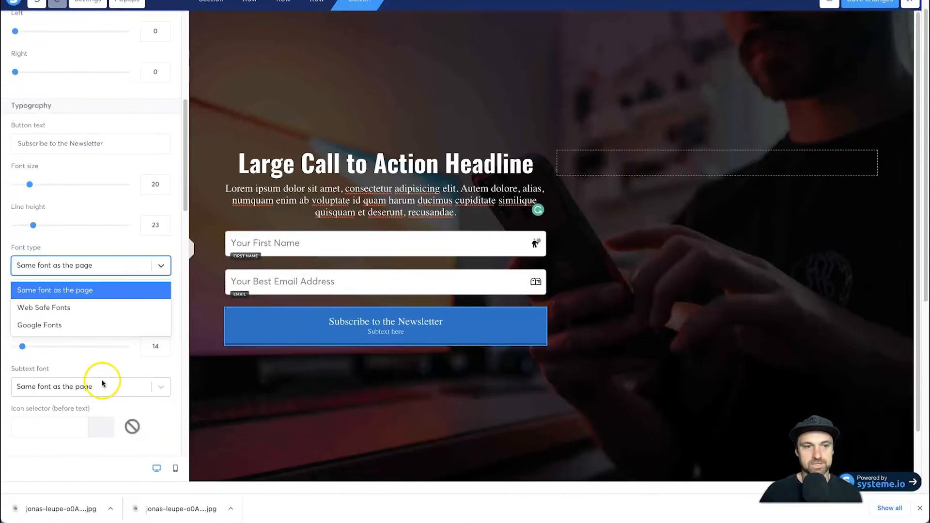
left_click(73, 324)
left_click(61, 297)
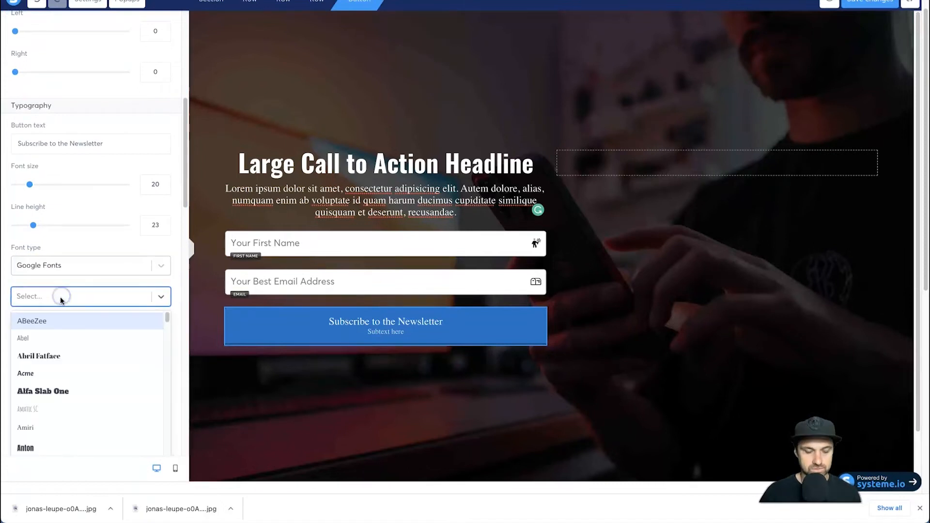
type("oswal")
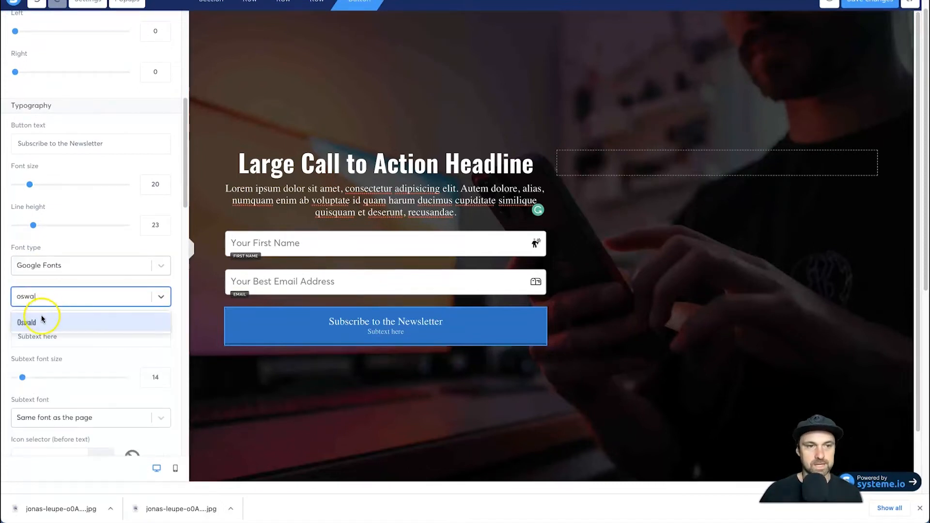
left_click(42, 319)
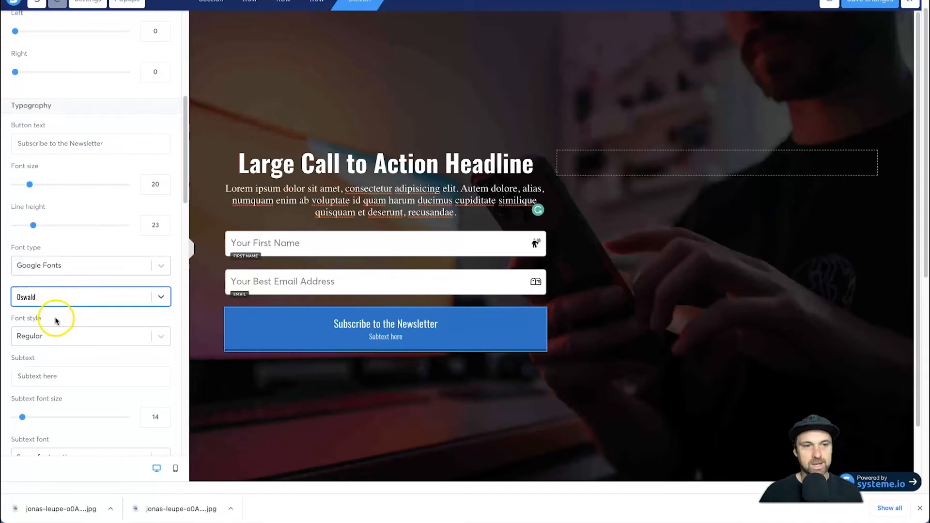
- Change the button's Google font to Poppins
left_click(58, 302)
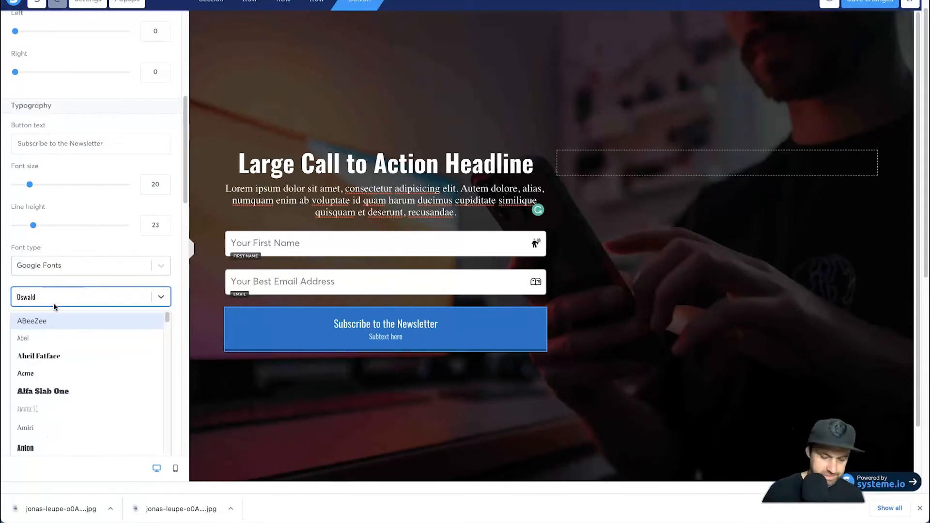
type("popp")
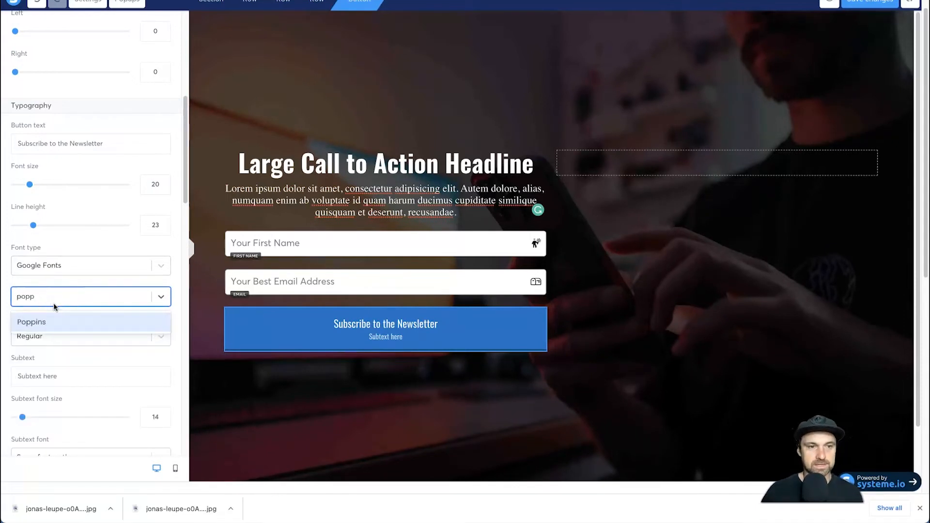
left_click(41, 323)
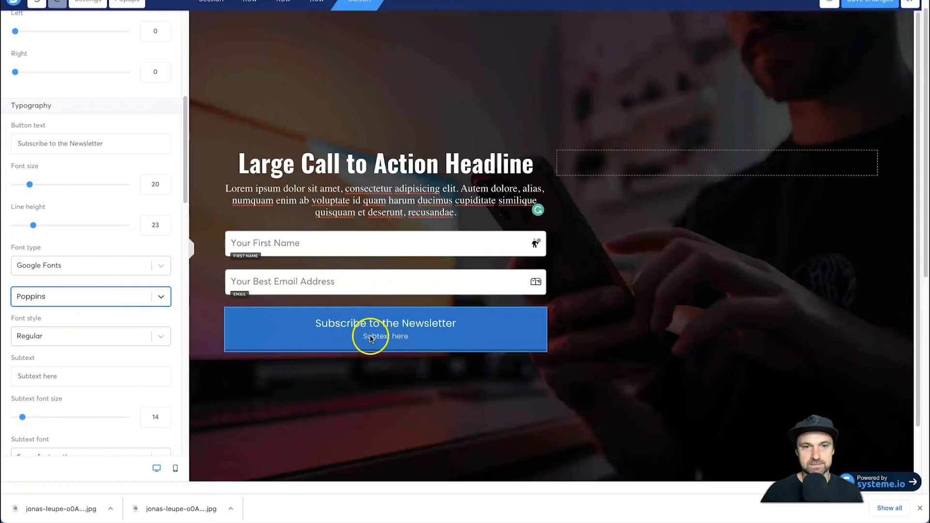
left_click(77, 236)
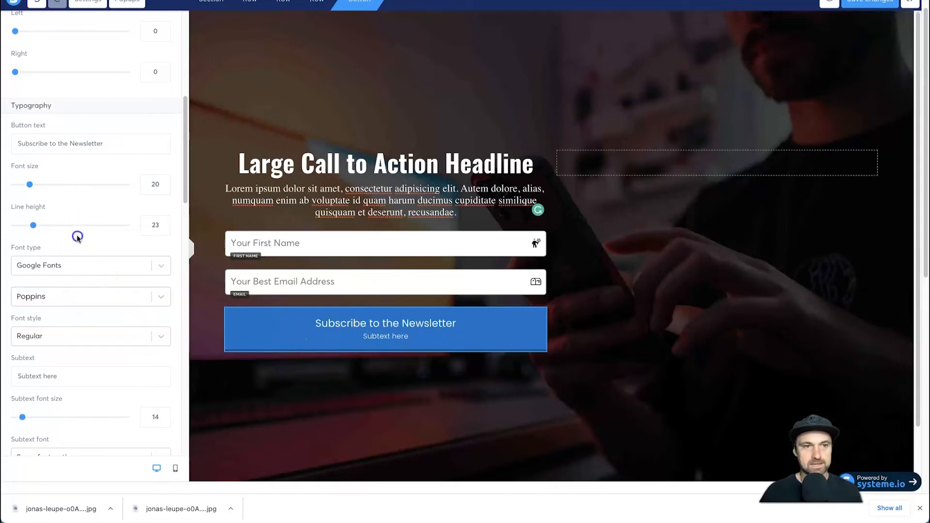
- Replace the button's subtext with "And Get Your Free Welcome Pack!"
scroll(95, 273, "down", 2)
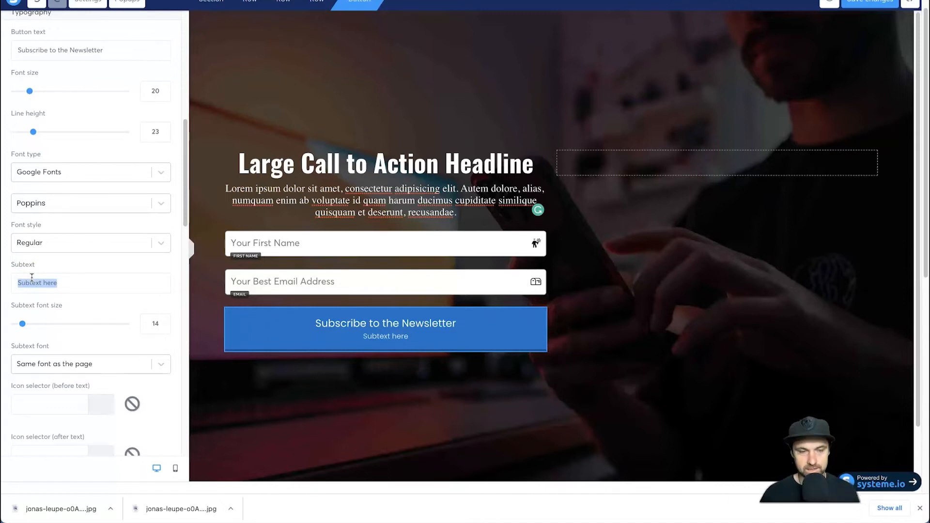
key("BackSpace")
type("And Get Your Free Welcome Pack!")
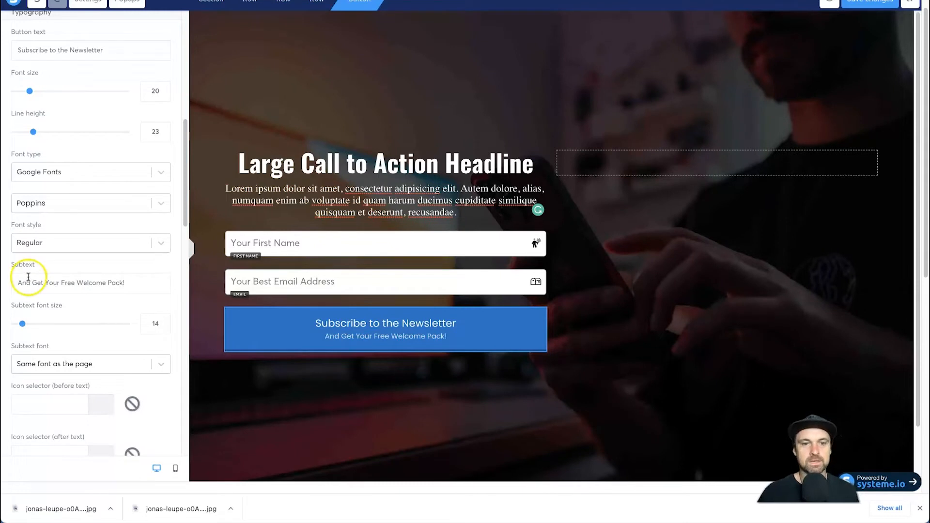
left_click(217, 246)
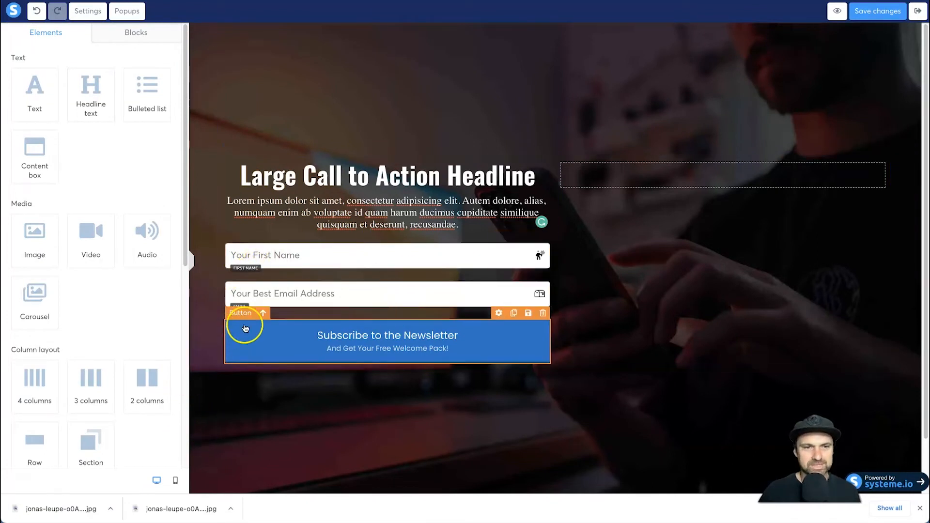
- Set all four rounded corners of the subscribe button to 5
left_click(274, 350)
scroll(141, 349, "down", 4)
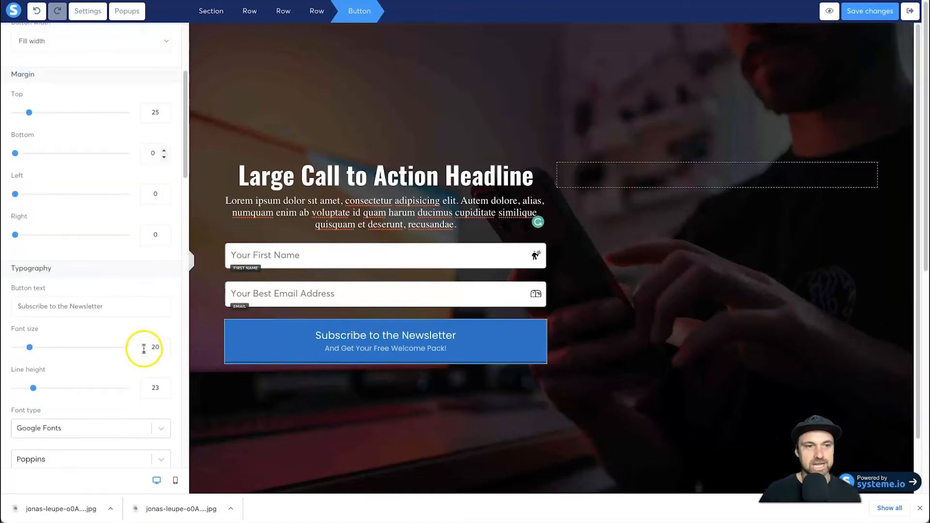
scroll(151, 338, "down", 10)
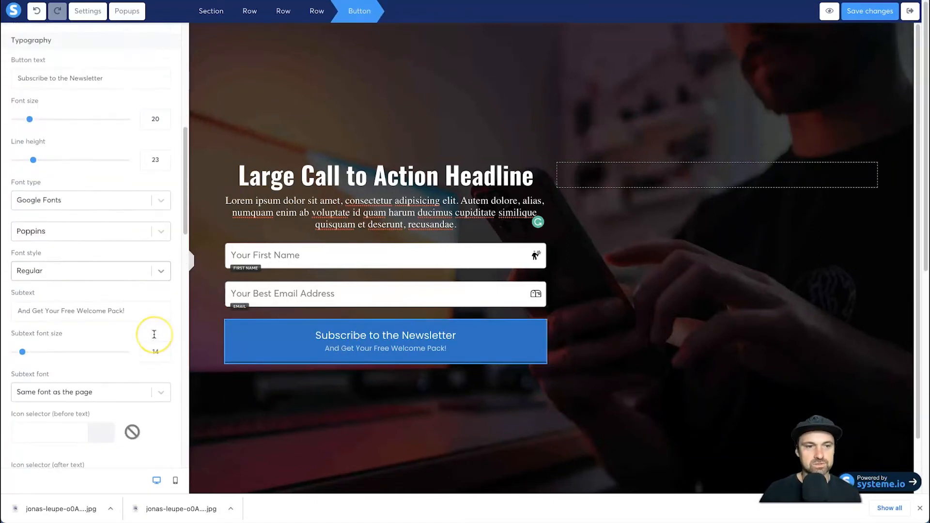
scroll(155, 336, "down", 3)
scroll(92, 348, "down", 5)
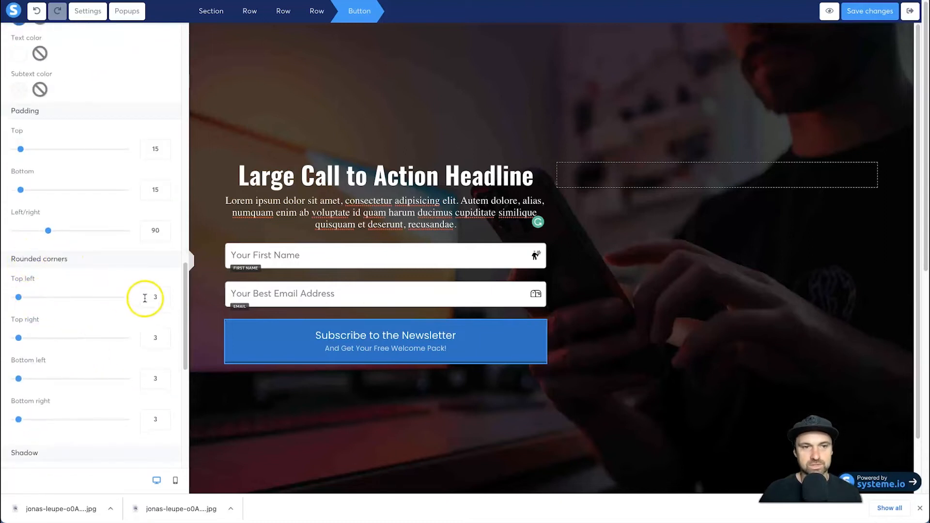
left_click(156, 300)
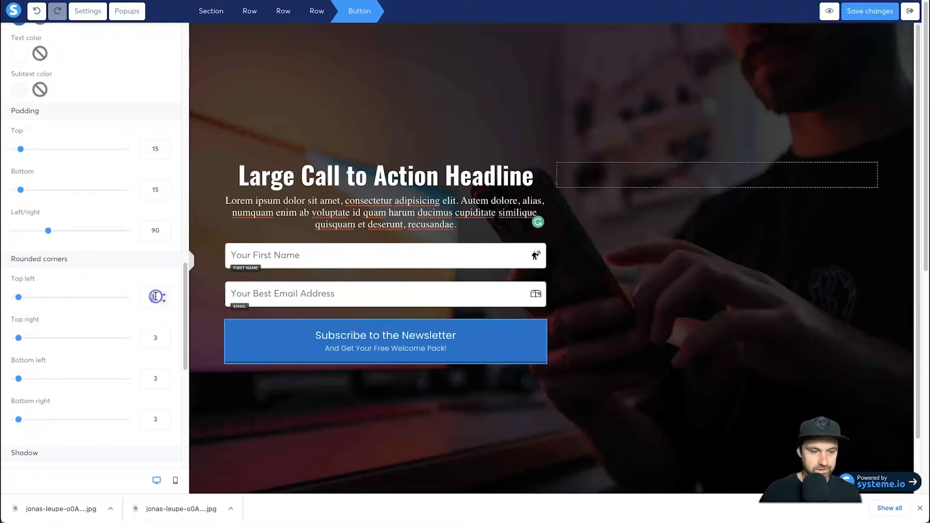
type("5")
left_click(154, 336)
type("5")
left_click(156, 376)
type("5")
left_click(153, 414)
type("5")
left_click(299, 415)
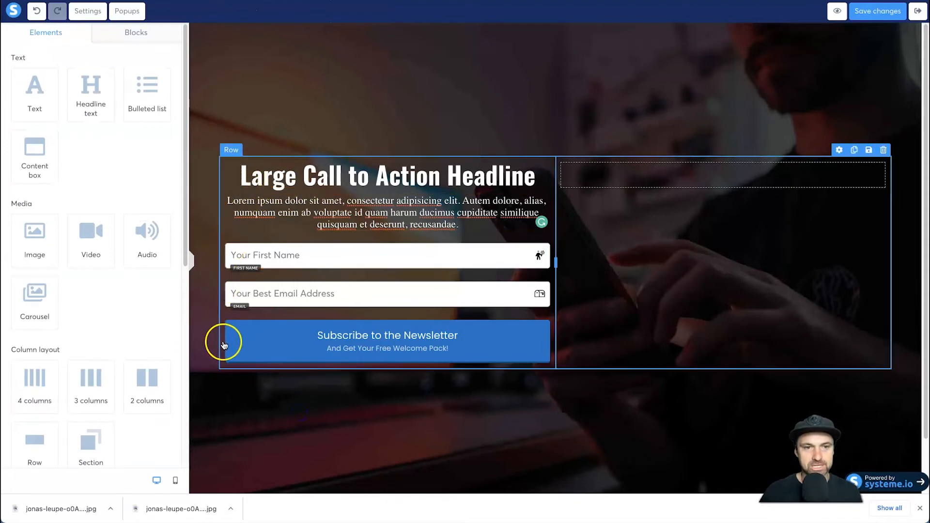
- Set the top-left rounded corner of the subscribe button to 15
left_click(236, 332)
scroll(136, 339, "down", 20)
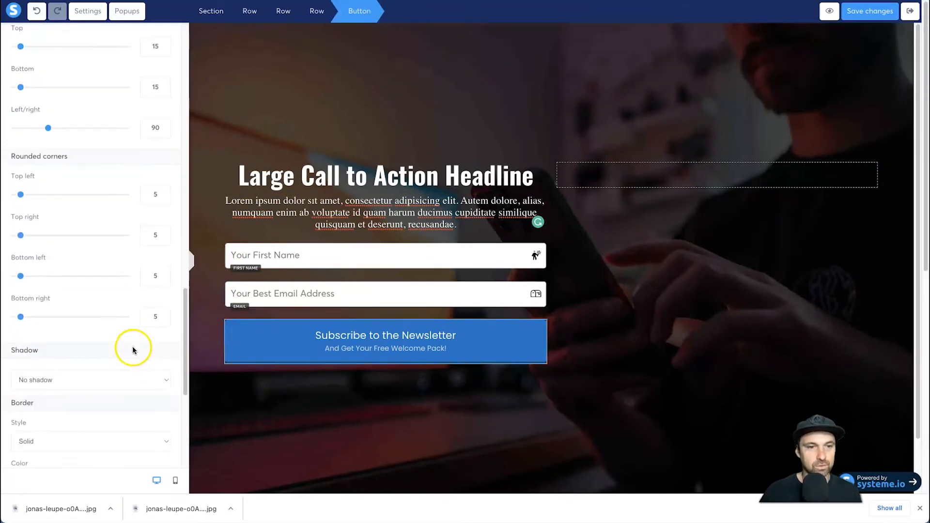
scroll(137, 343, "up", 10)
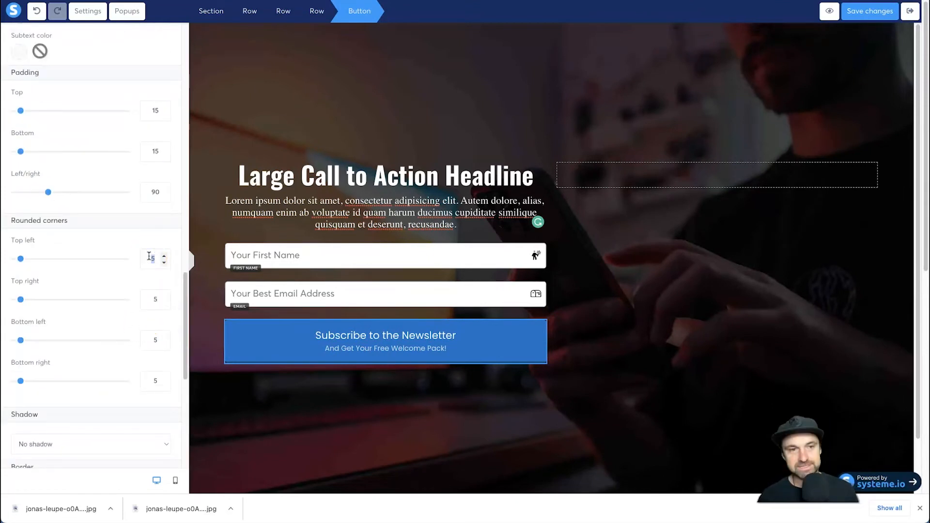
left_click(325, 245)
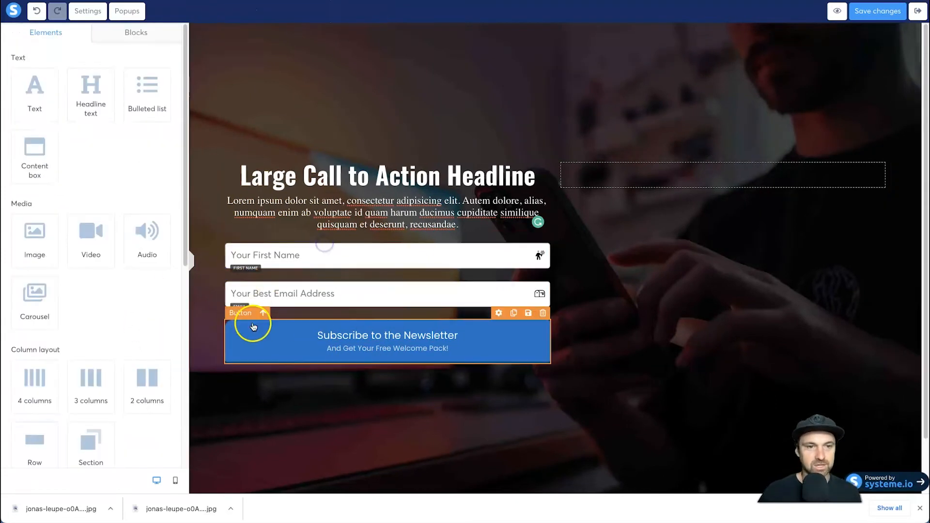
- Open the subscribe button's top-left rounded corner value again for editing
left_click(227, 341)
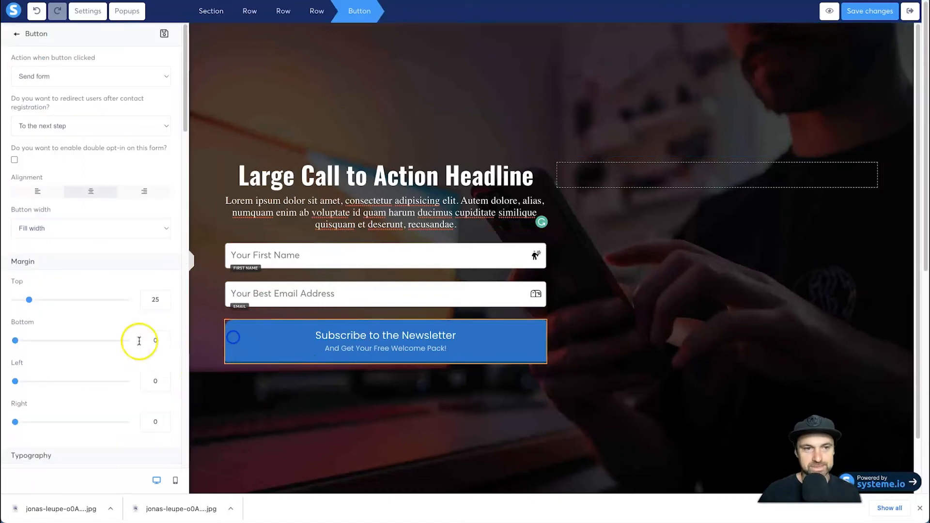
scroll(155, 300, "down", 8)
scroll(147, 320, "down", 15)
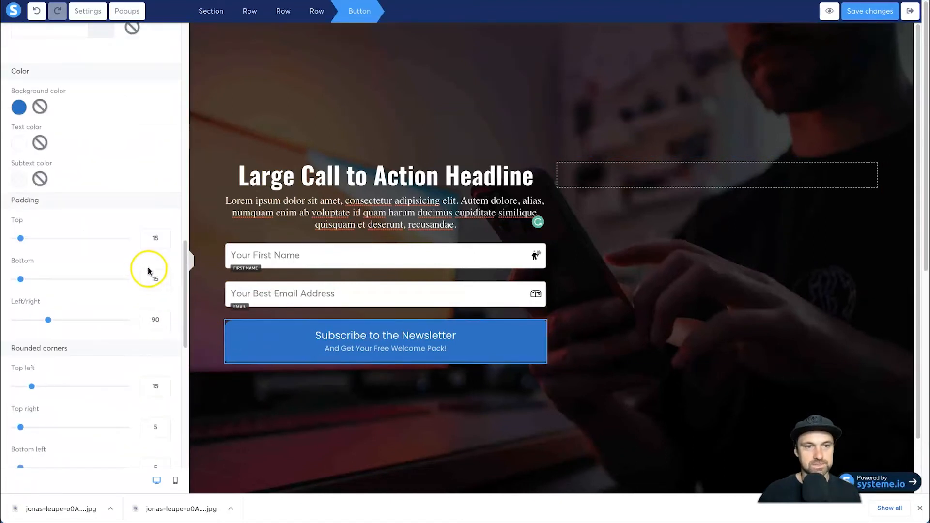
left_click(154, 165)
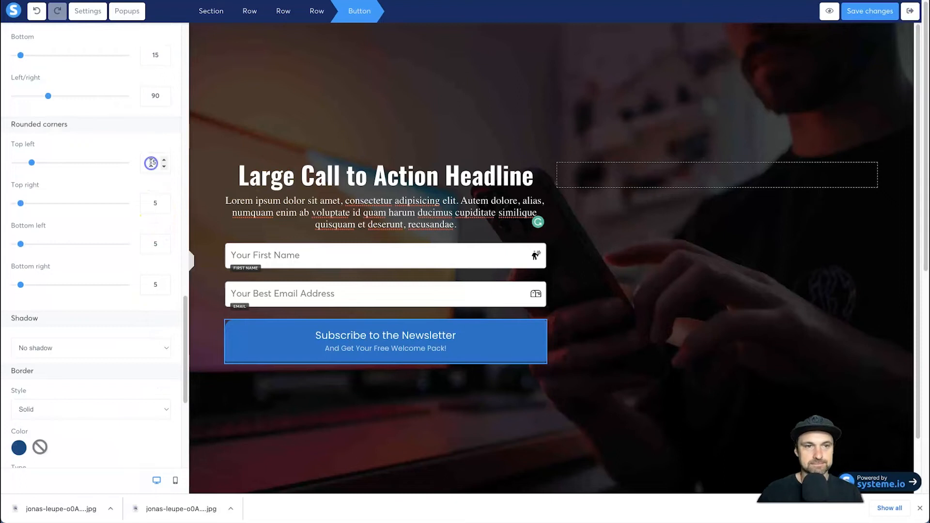
left_click(333, 391)
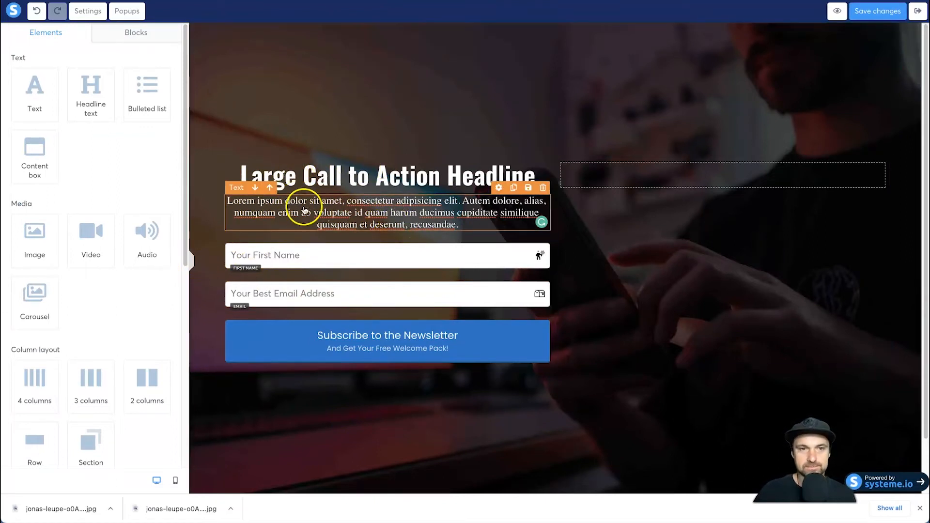
- Change the content width of the section holding the opt-in form to Wide
left_click(191, 264)
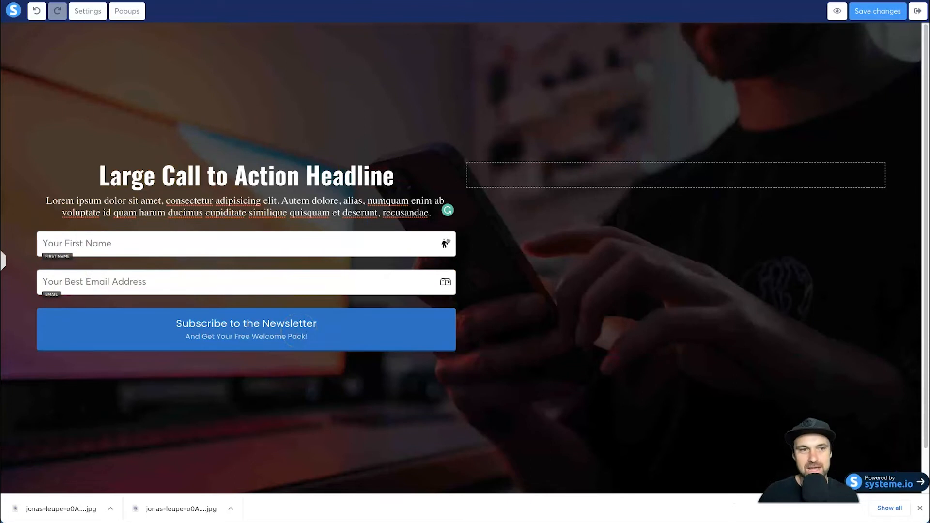
left_click(3, 259)
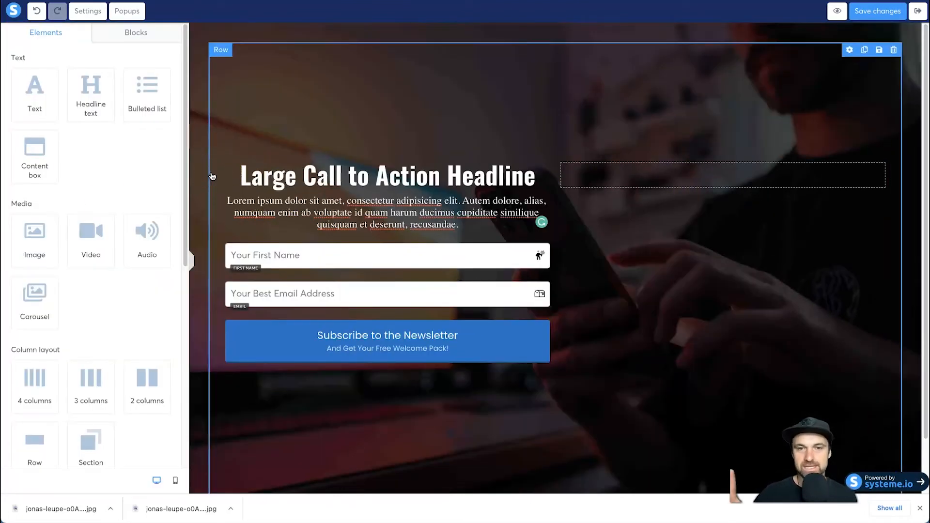
left_click(236, 138)
left_click(251, 129)
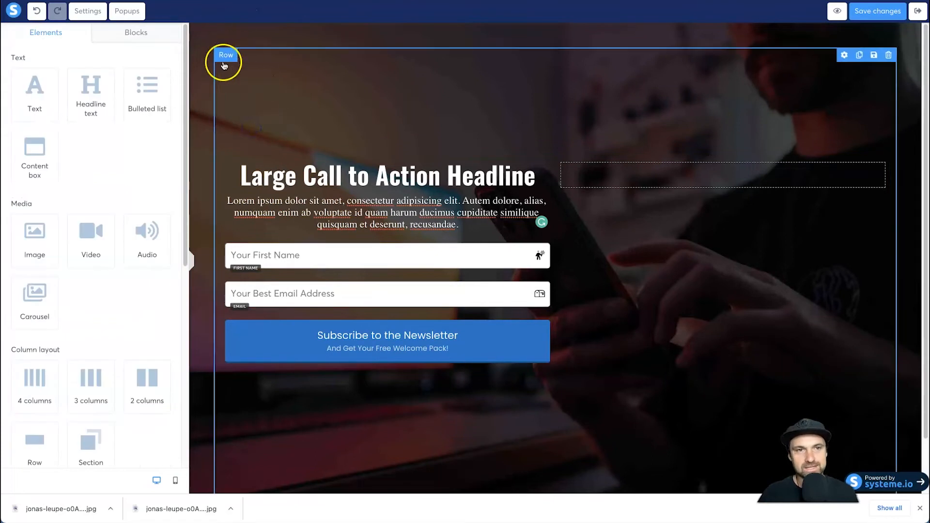
left_click(199, 74)
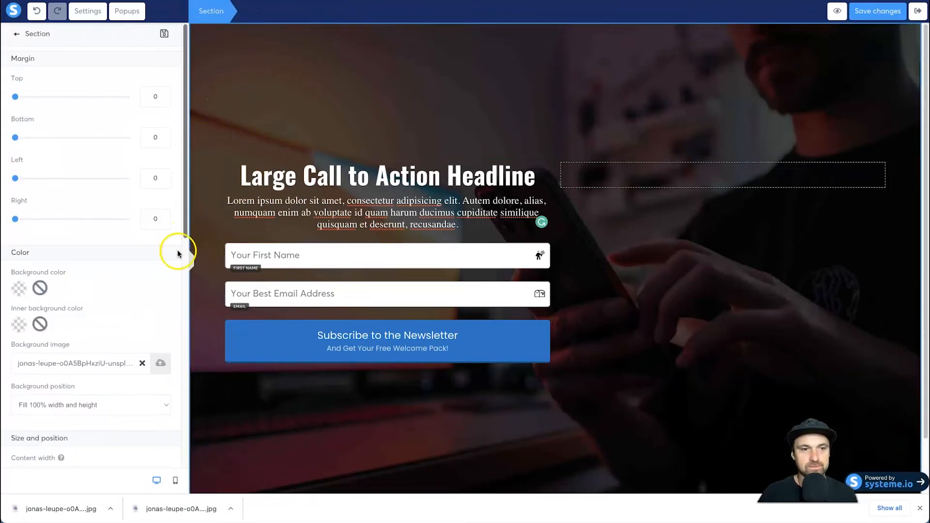
scroll(50, 395, "down", 3)
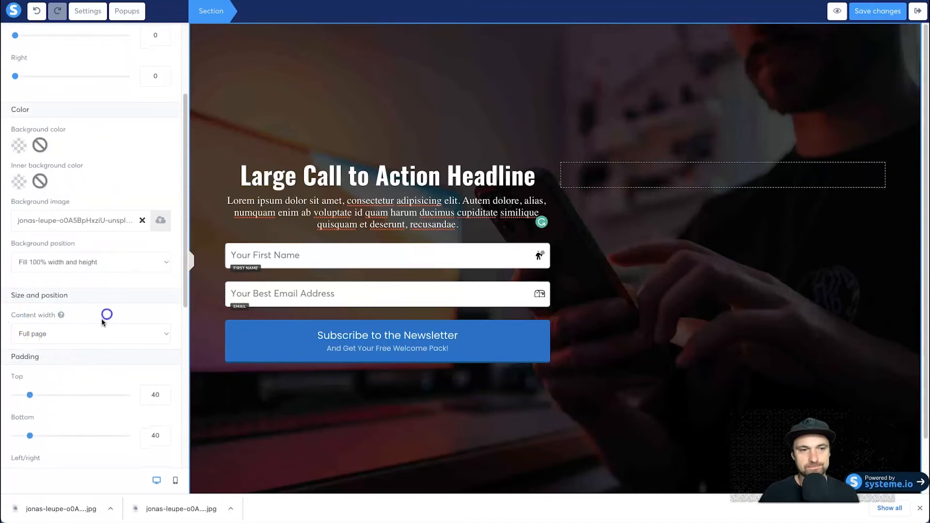
left_click(82, 336)
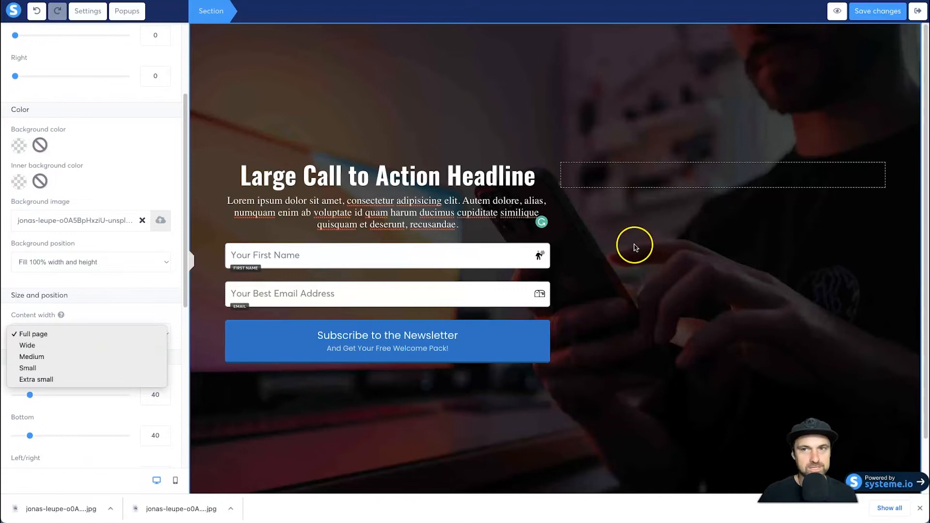
left_click(27, 345)
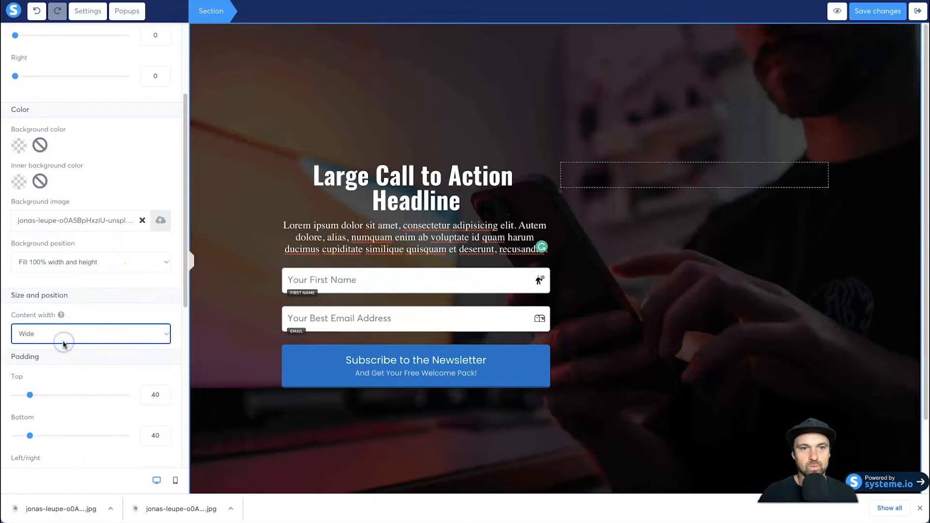
- Try the Medium content width for the section and view the layout with the side panel collapsed
left_click(71, 333)
left_click(66, 345)
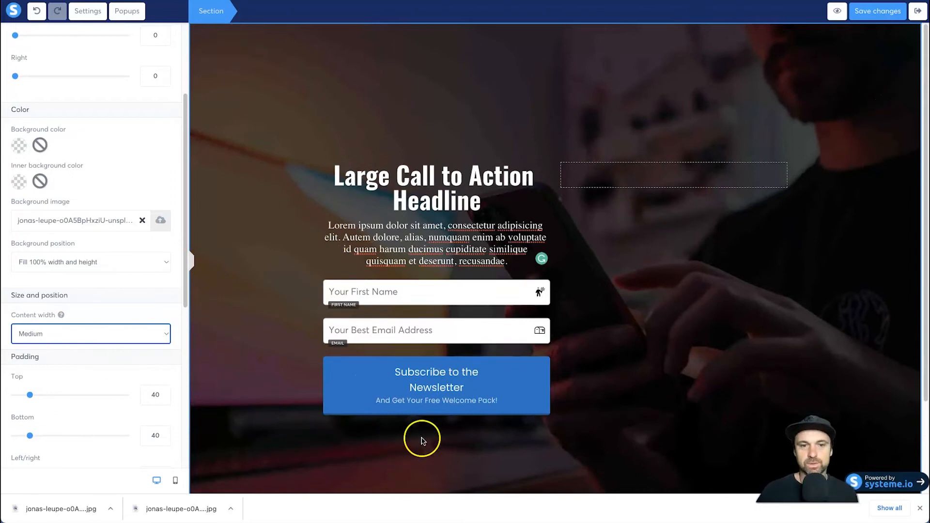
left_click(194, 265)
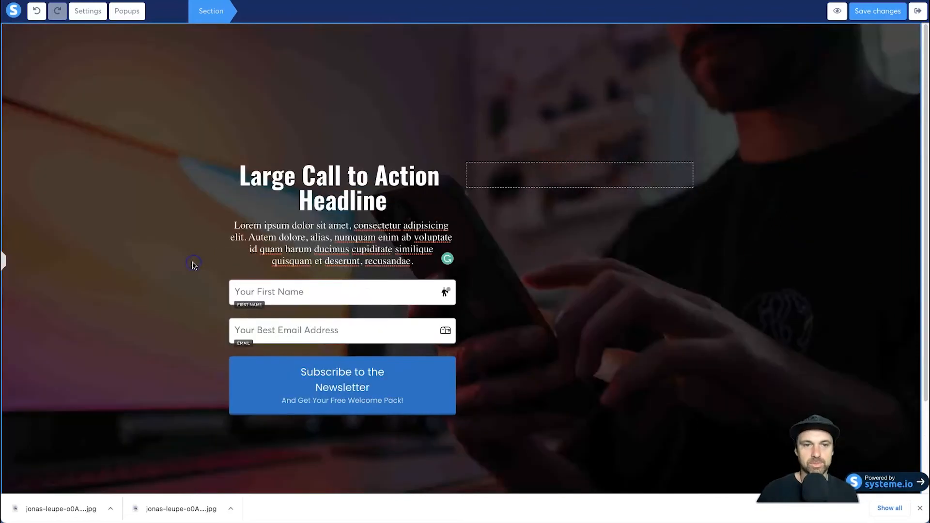
left_click(2, 261)
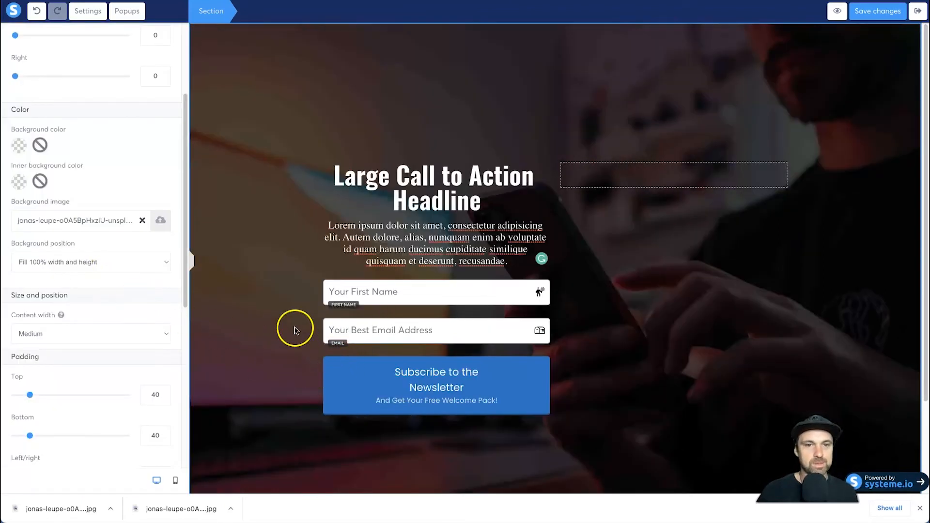
- Return the section's content width to Wide and check the layout with the side panel collapsed
left_click(266, 270)
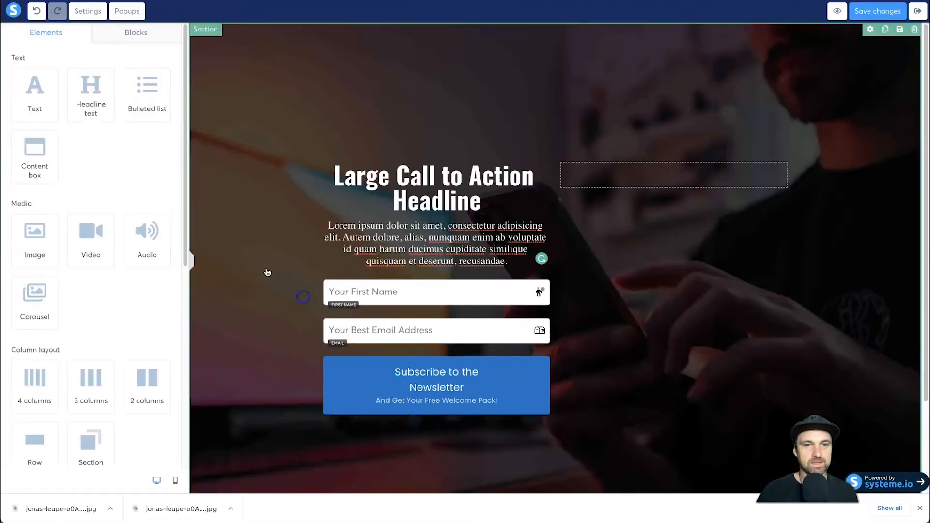
left_click(252, 159)
left_click(105, 401)
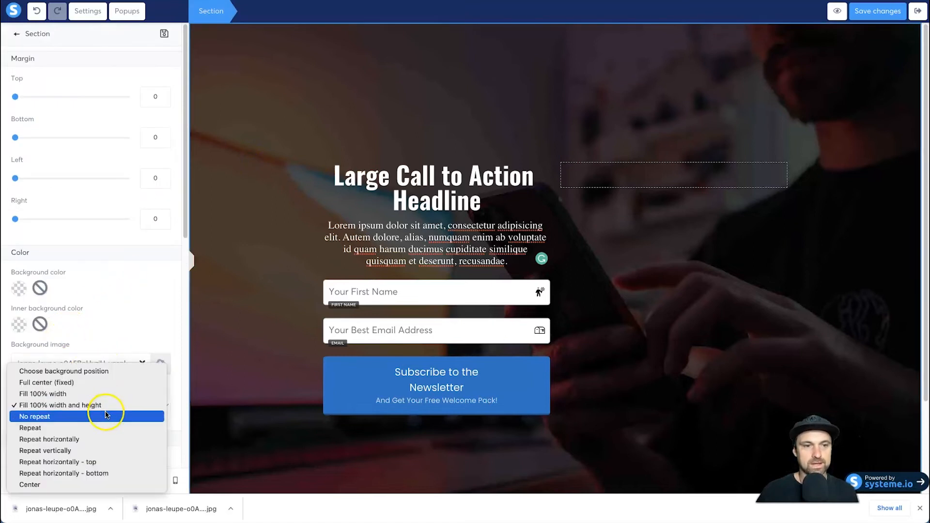
left_click(93, 318)
scroll(73, 394, "down", 1)
left_click(71, 442)
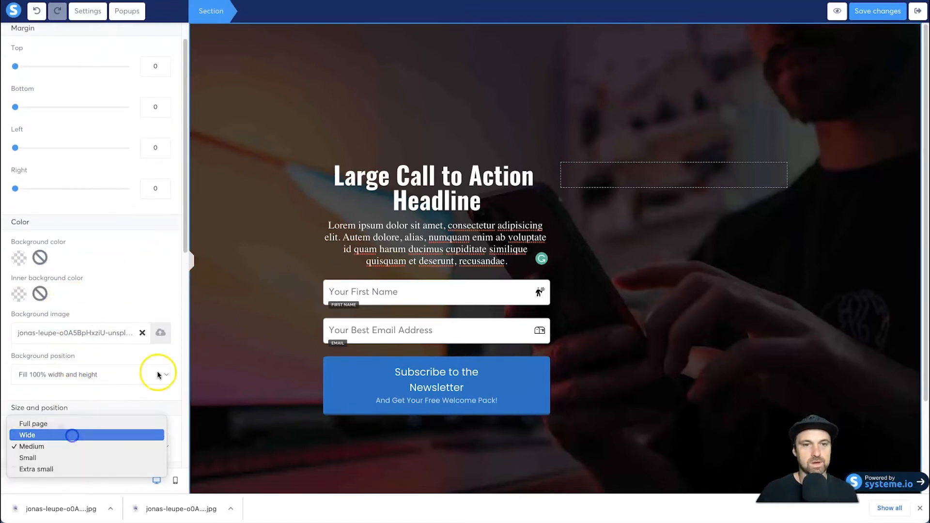
left_click(72, 435)
left_click(194, 262)
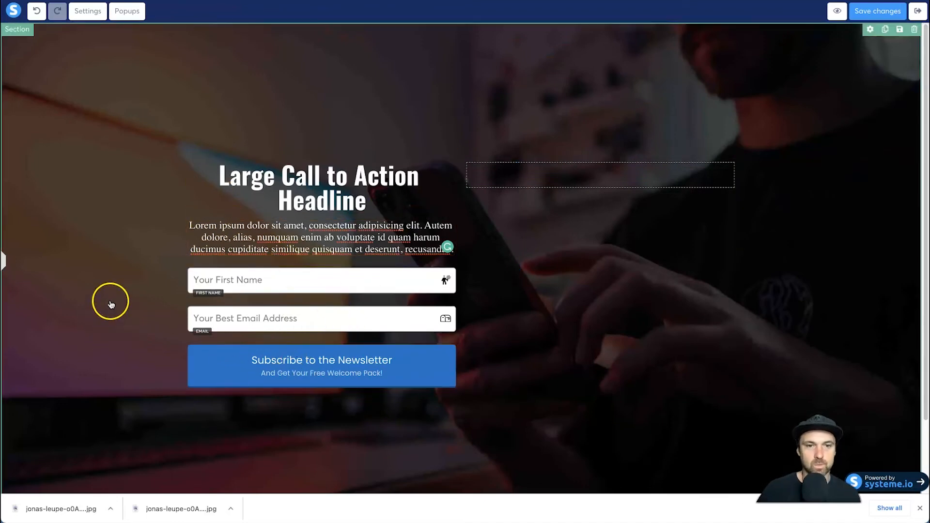
left_click(4, 261)
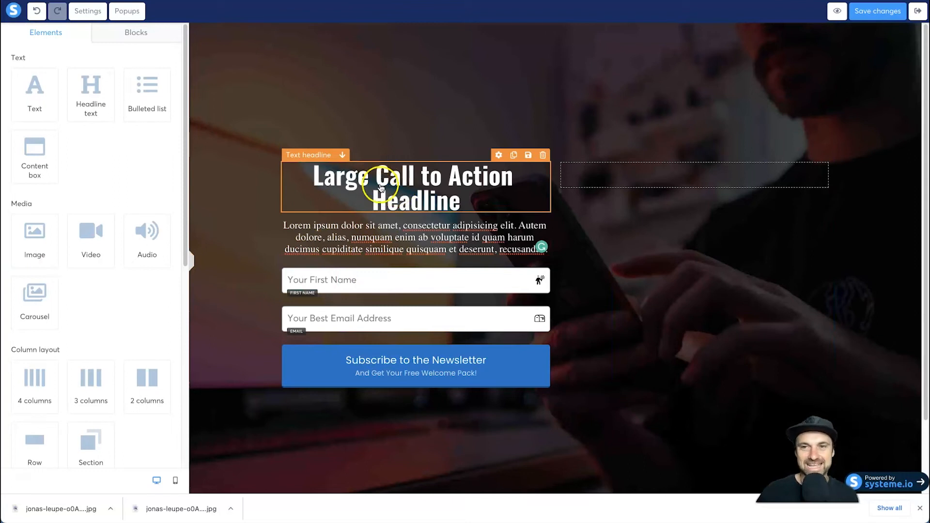
- Replace the headline text with "Are You Interested In Getting The Best Marketing Resources and Training, for Free?!"
triple_click(380, 183)
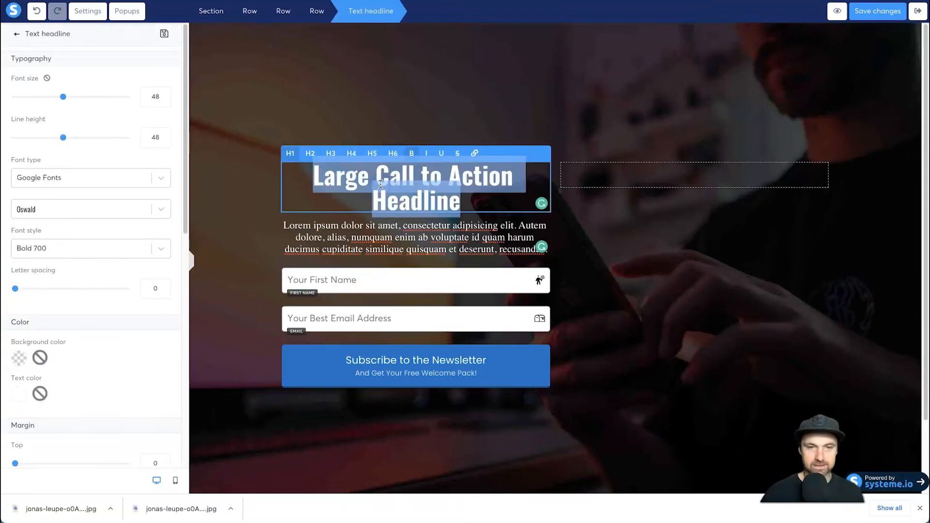
type("Are \\Y")
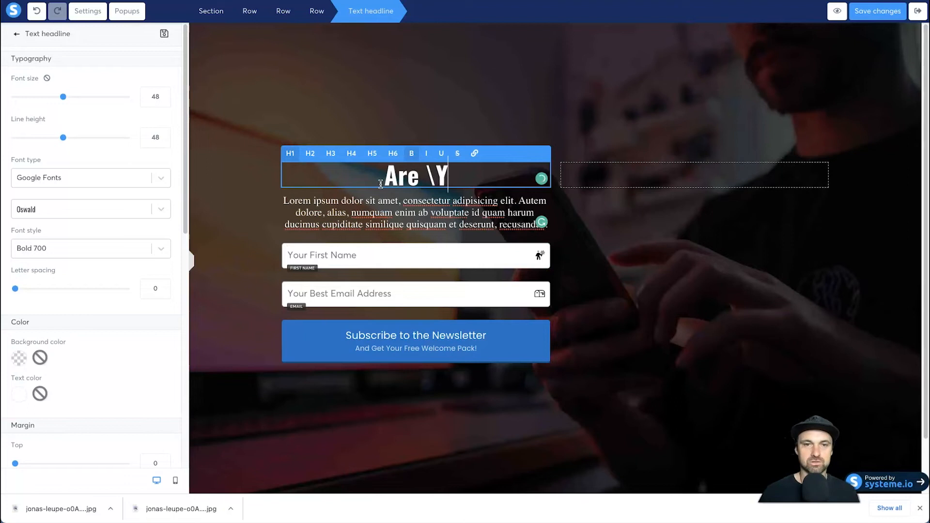
key("BackSpace")
type("You INter")
key("BackSpace")
key("BackSpace")
key("BackSpace")
key("BackSpace")
type("nterested In Hear")
key("BackSpace")
key("BackSpace")
key("BackSpace")
key("BackSpace")
type("Getting")
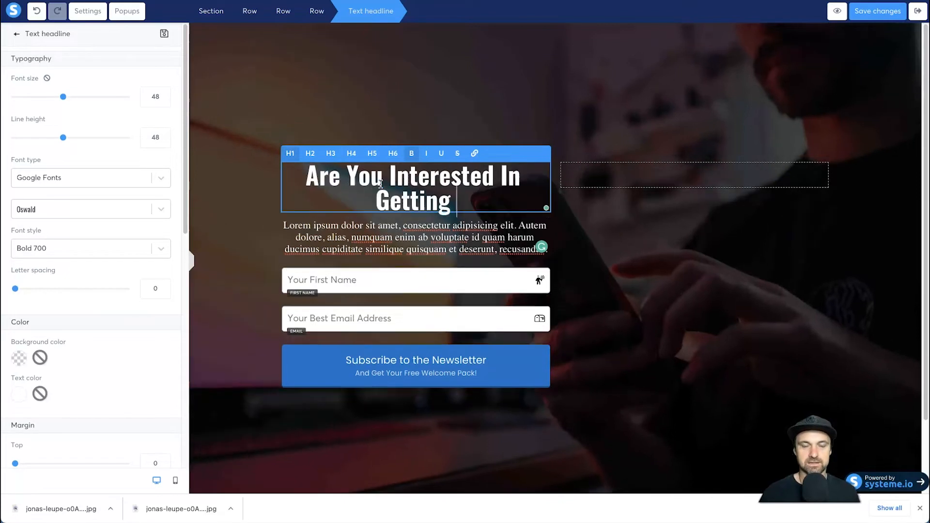
type(" The Best Marketing ")
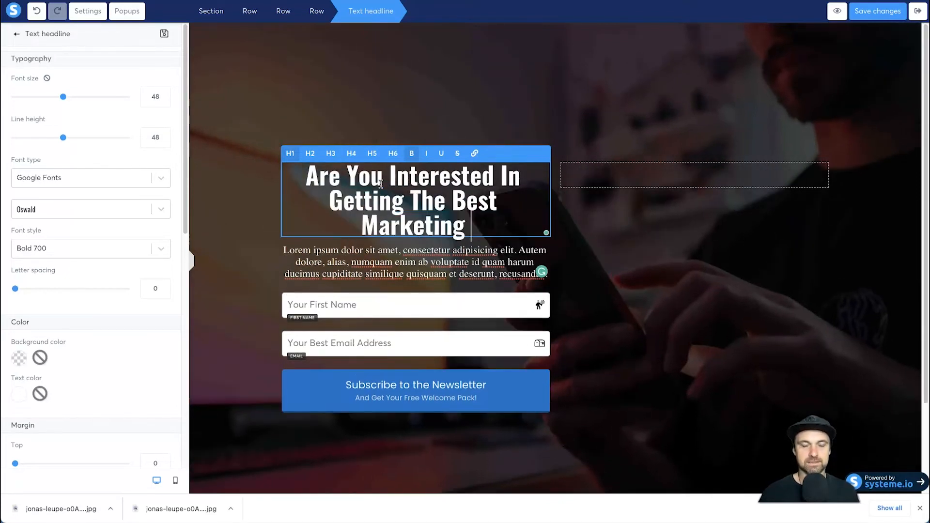
type("Resources and Trainin")
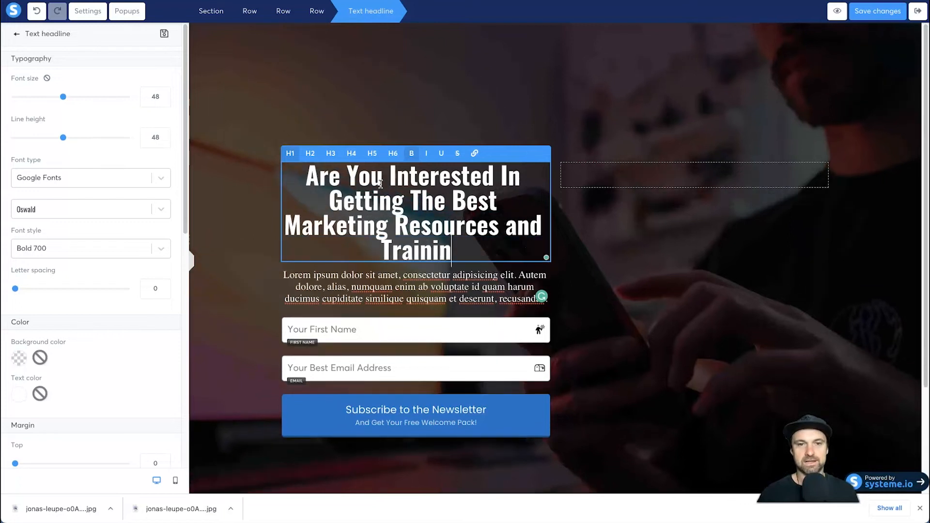
type("g, for Free?!")
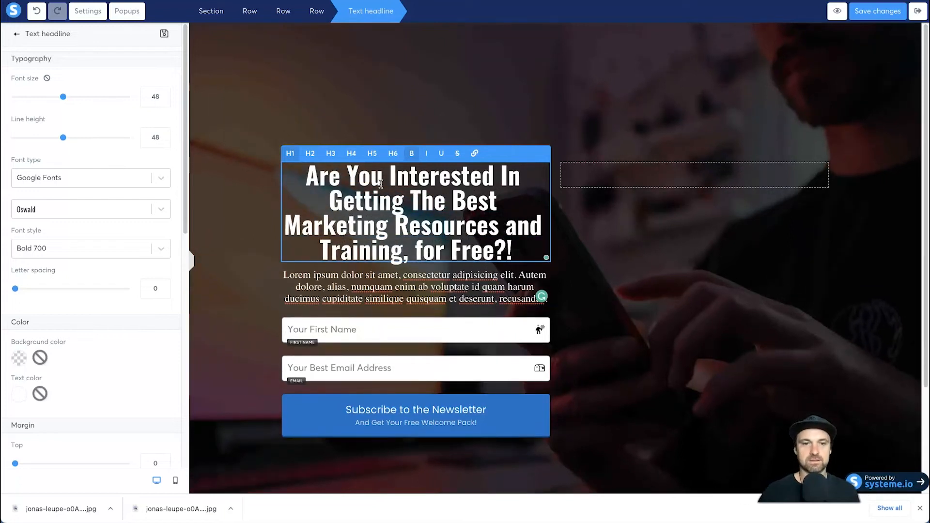
- Replace the placeholder paragraph with "Enter Your Name and Best Email Address Below To Subscribe to the Funnel Scene Newsletter. Welcome aboard!"
triple_click(441, 277)
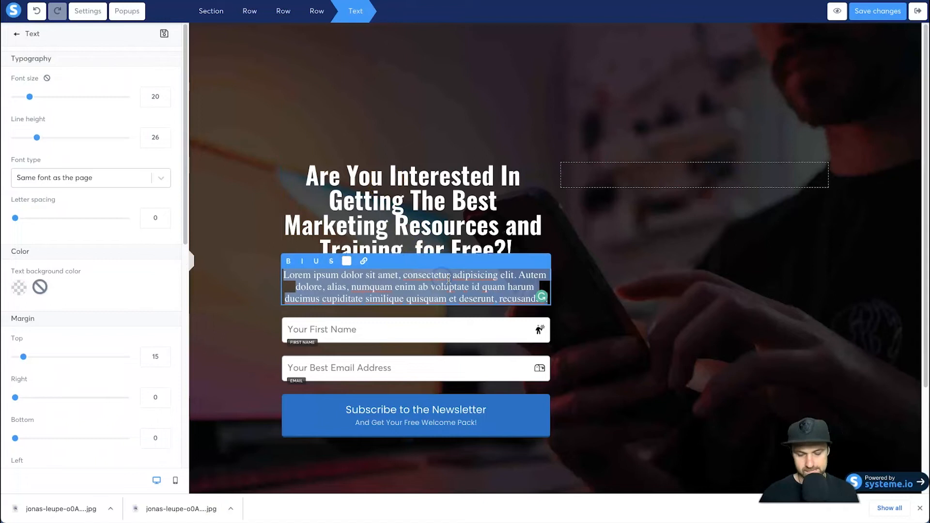
type("En")
type("ter Your Best Name a")
key("BackSpace")
key("BackSpace")
key("BackSpace")
key("BackSpace")
key("BackSpace")
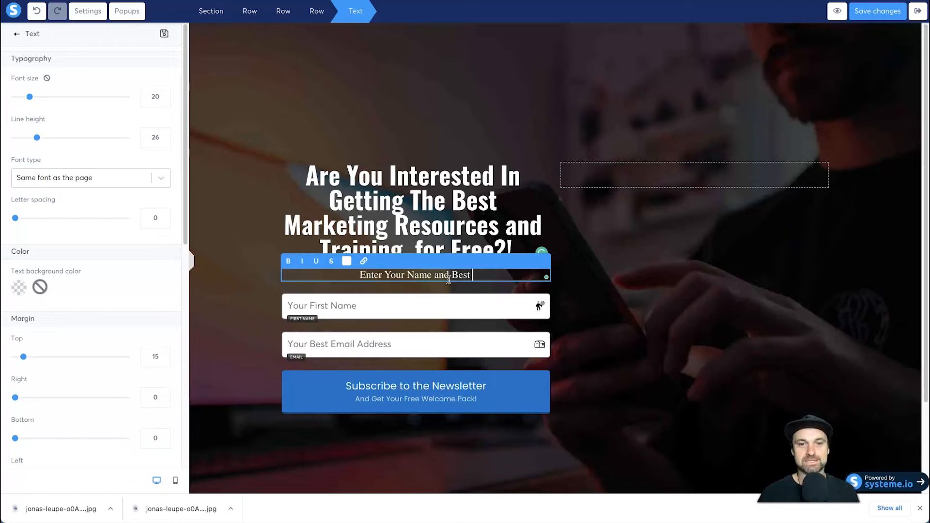
type("ess Below")
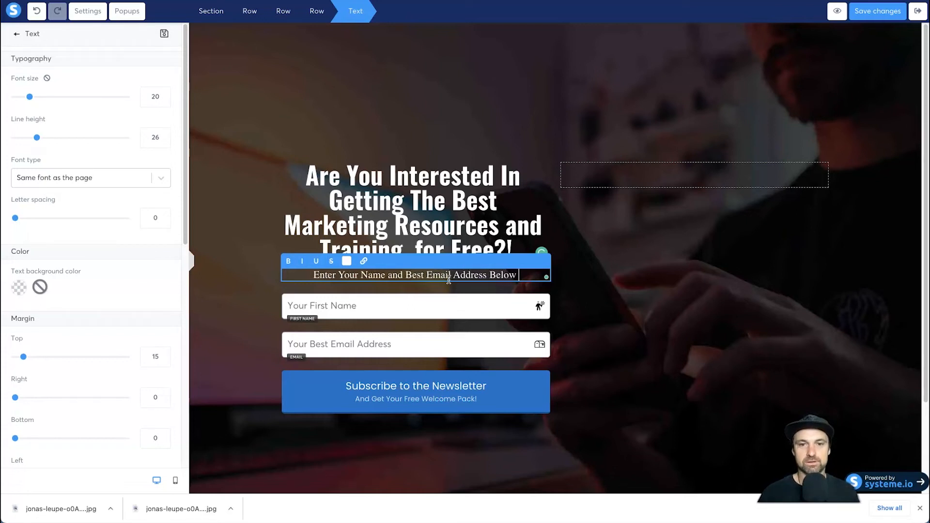
type(" To Subscribe to the Fun")
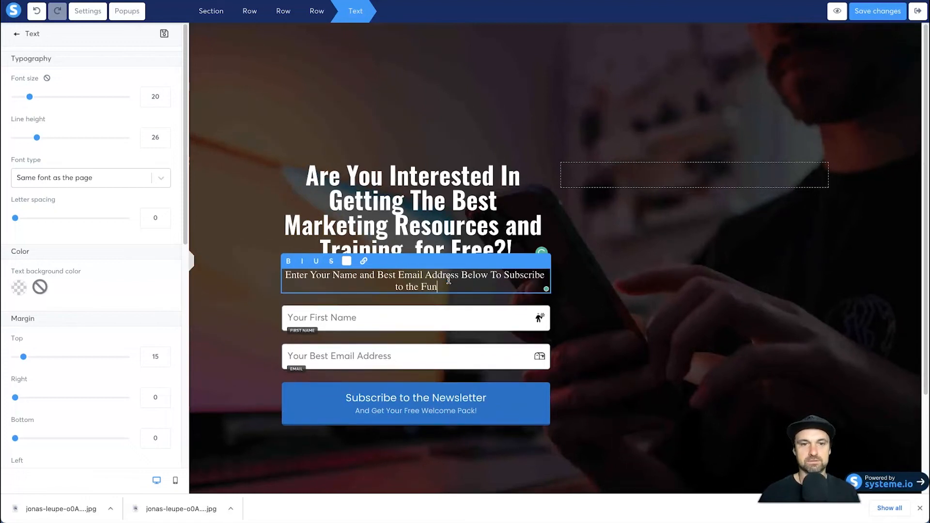
type("nel Scene Newslet")
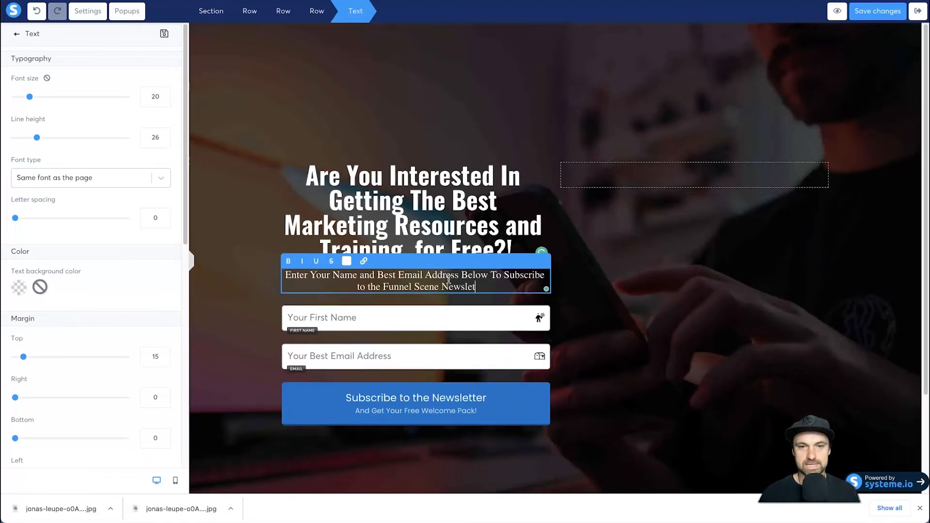
type("ter. Welcome aboard!")
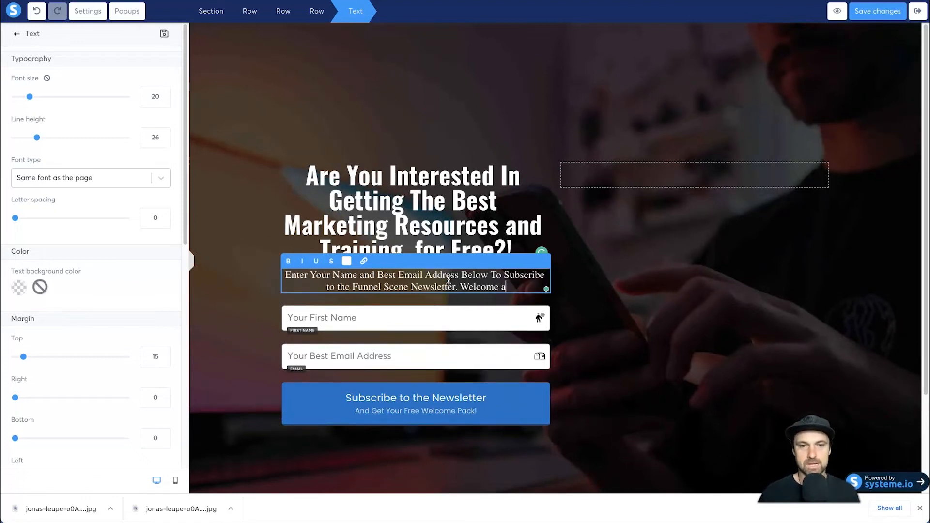
left_click(579, 346)
scroll(354, 98, "down", 1)
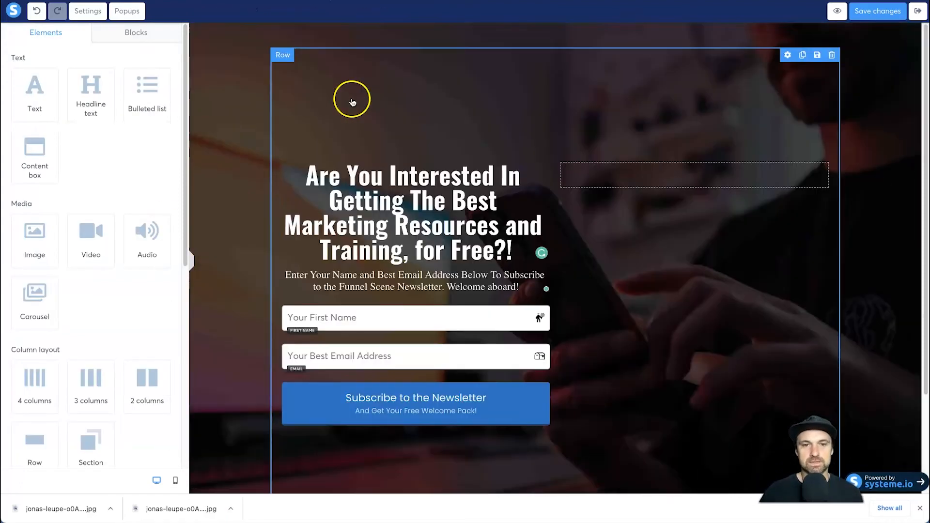
- Check the vertical spacing of the headline and opt-in form with the side panel collapsed
scroll(475, 135, "down", 2)
scroll(404, 328, "up", 2)
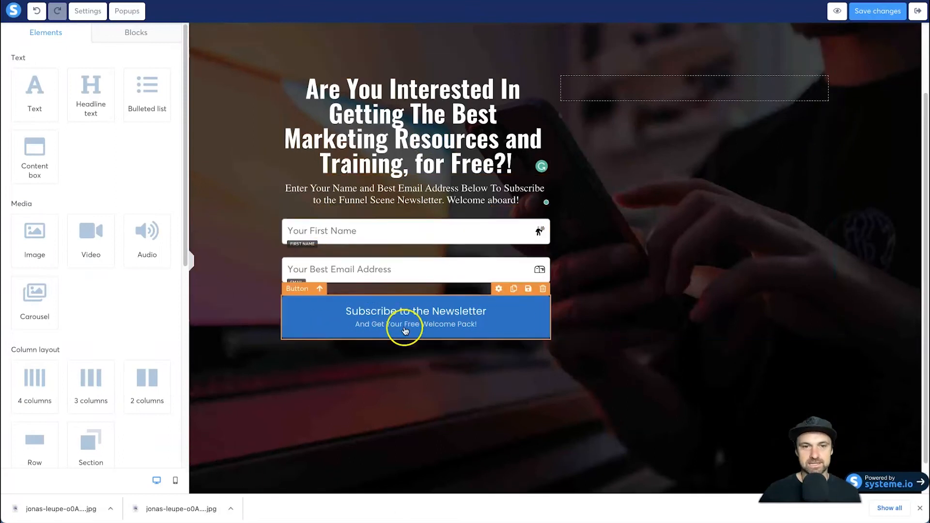
left_click(191, 262)
left_click(271, 209)
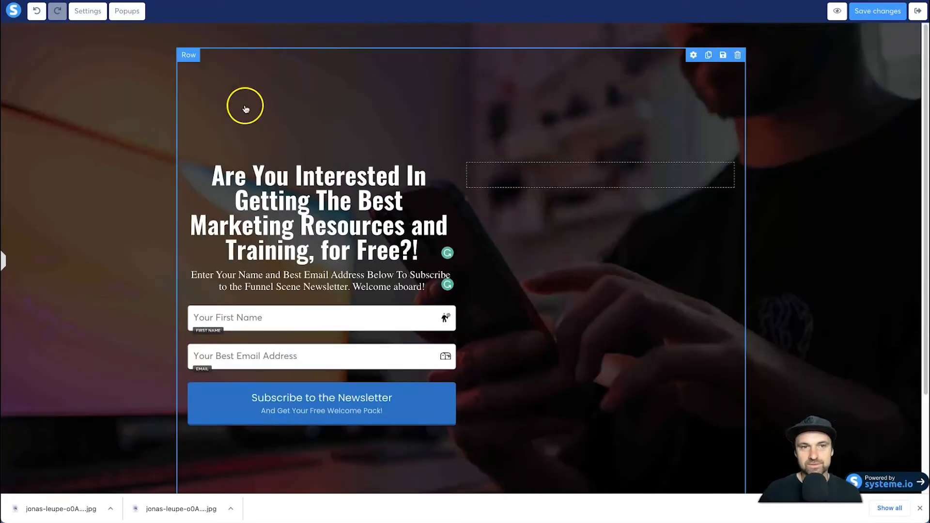
left_click(226, 84)
scroll(141, 108, "down", 1)
scroll(121, 187, "up", 1)
left_click(227, 139)
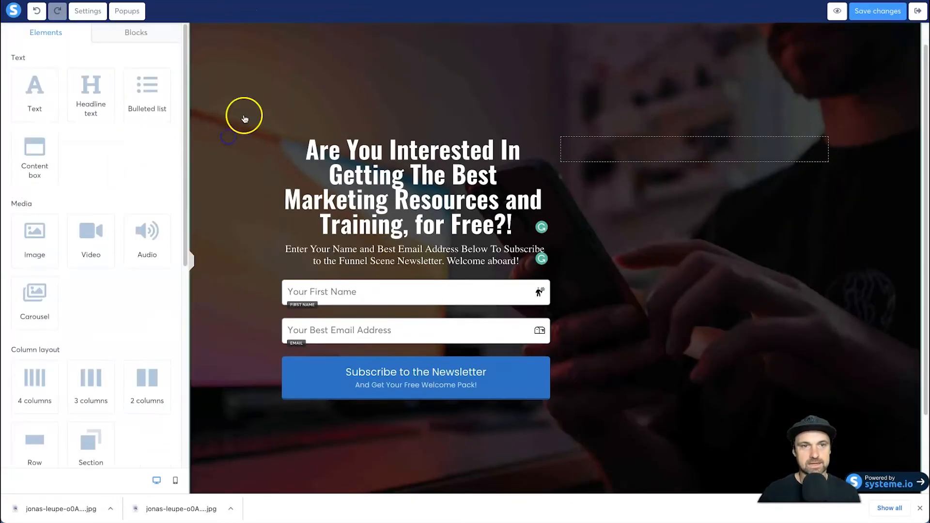
- Lower the top margin of the row holding the headline and form to 100 and finally 80, checking the layout with the side panel collapsed
left_click(279, 165)
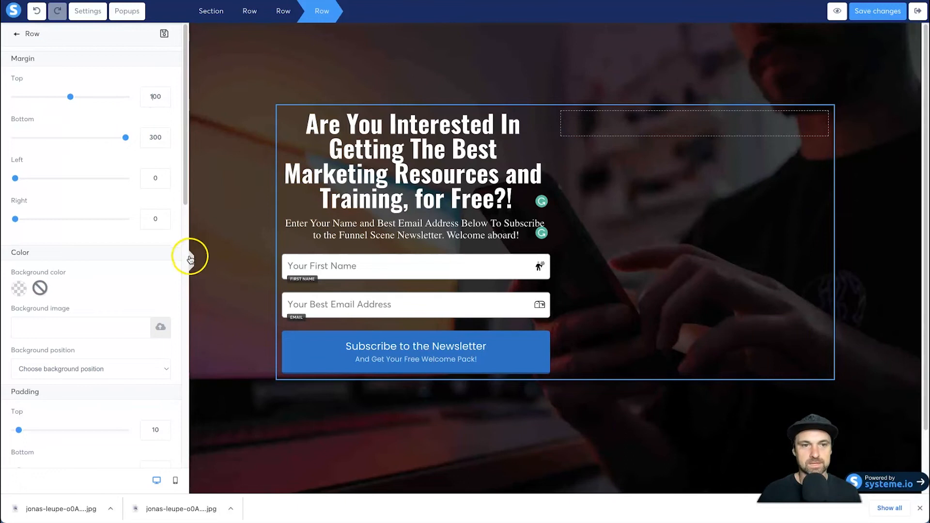
left_click(191, 260)
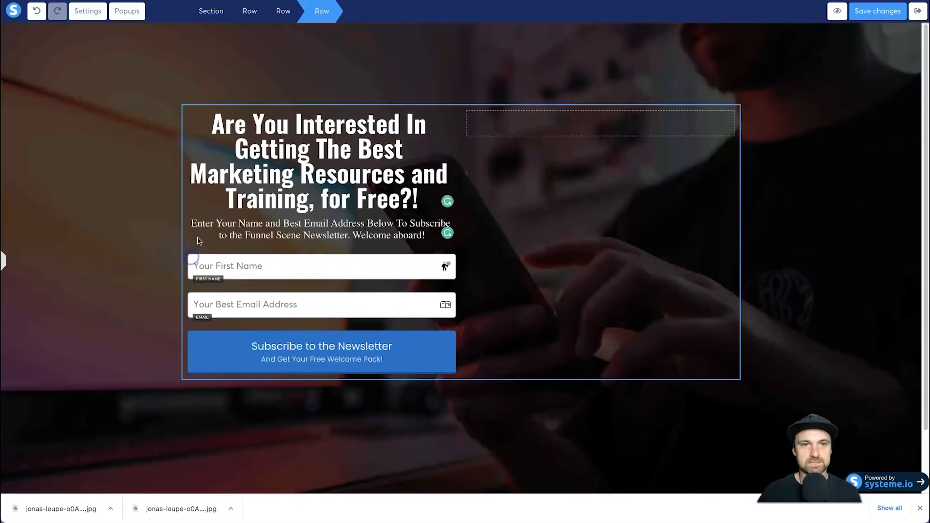
left_click(3, 262)
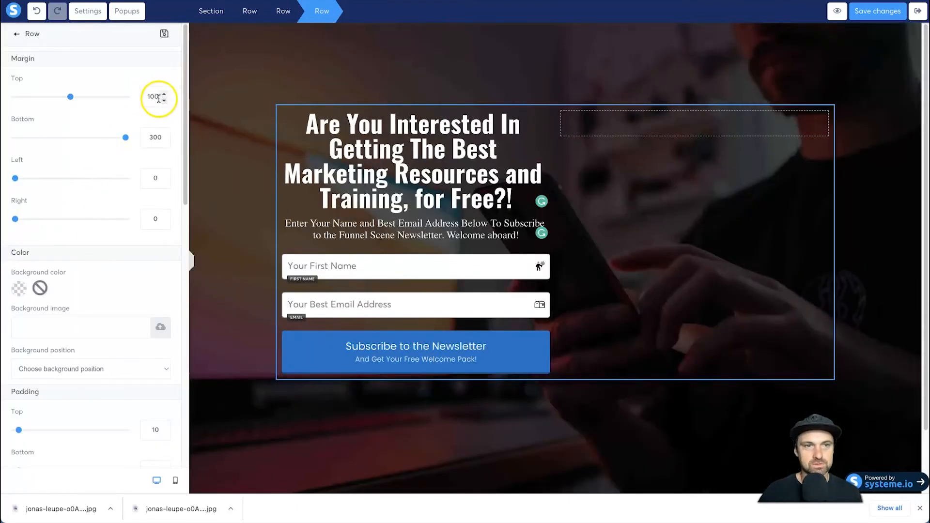
type("80")
left_click(454, 442)
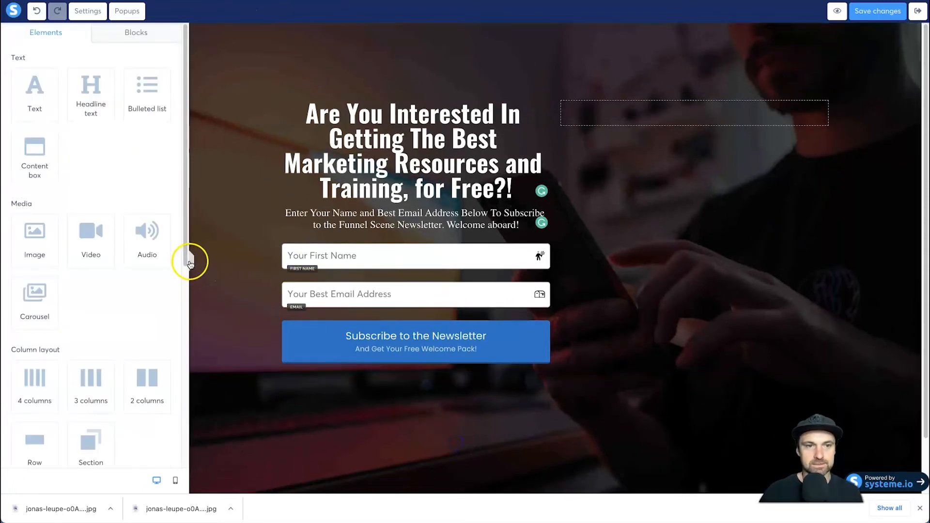
left_click(193, 263)
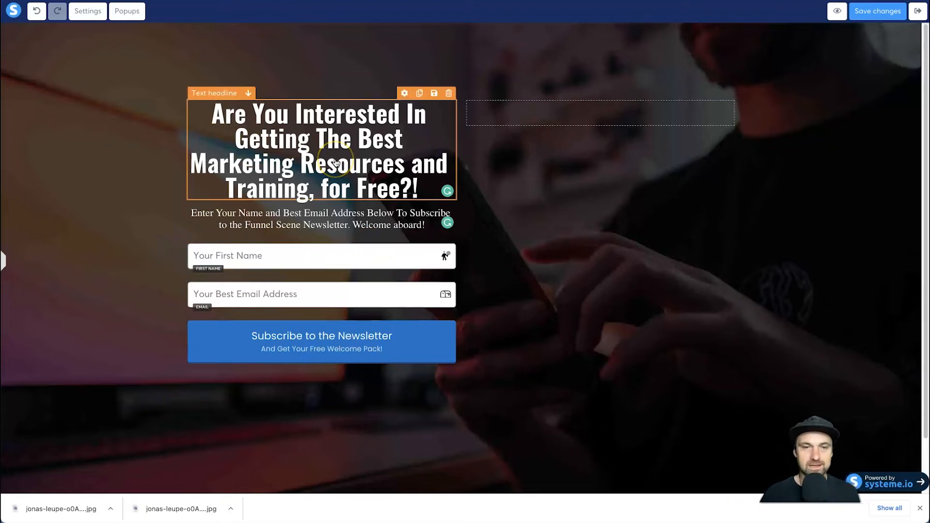
- Color the headline words "Best Marketing Resources" green (7ED321) after trying blue (0172FB)
left_click(310, 164)
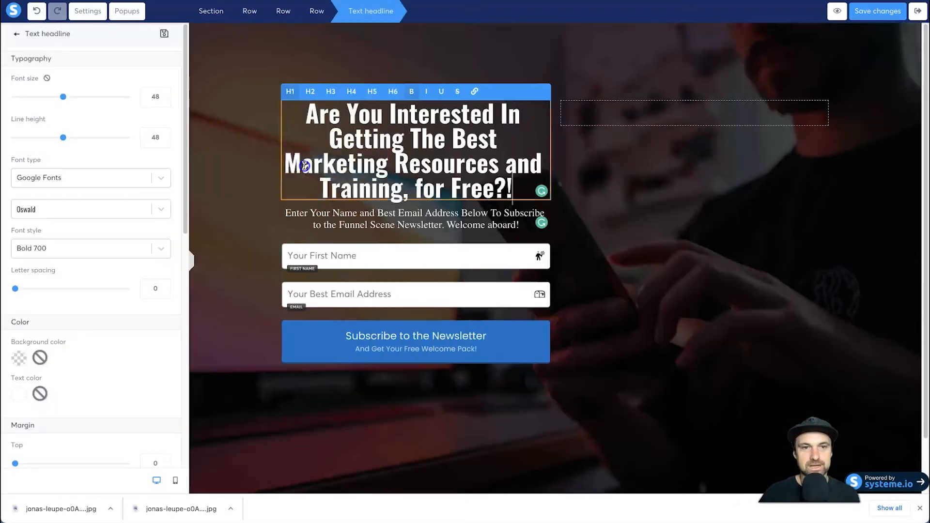
left_click(448, 142)
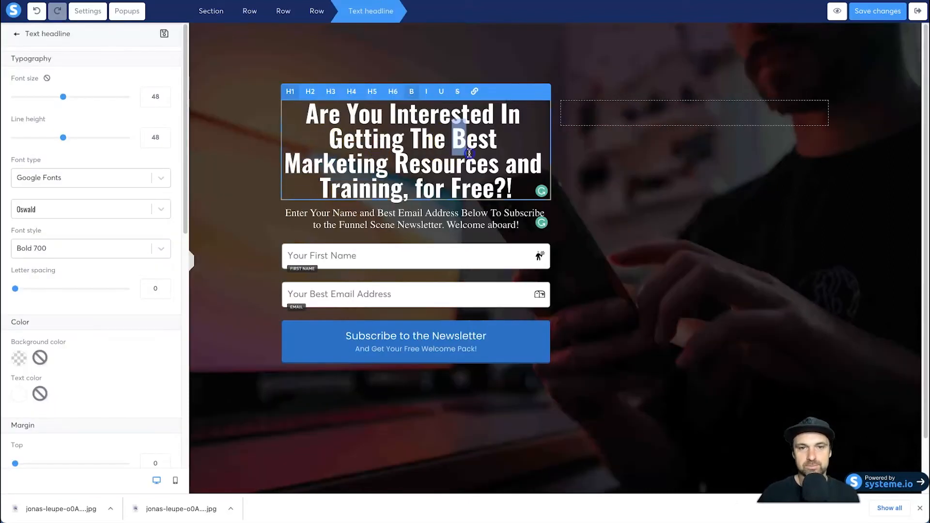
left_click_drag(469, 153, 494, 164)
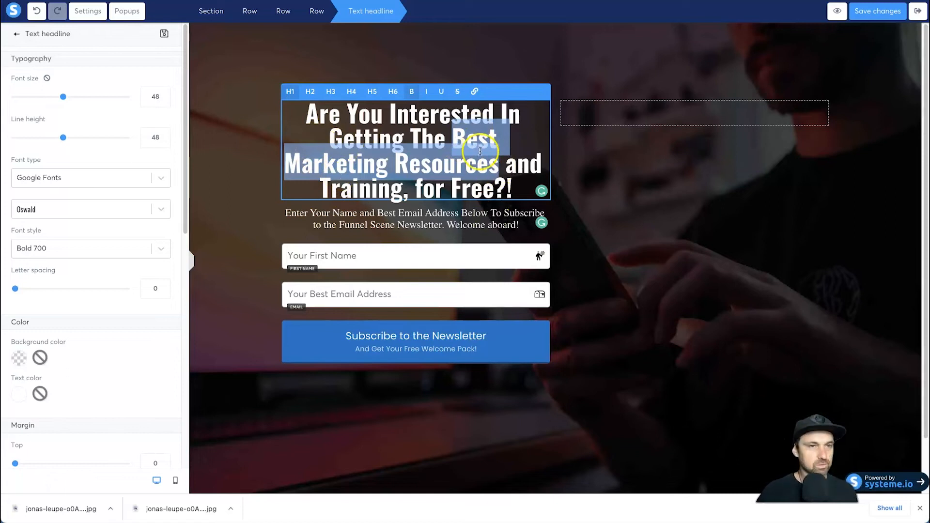
left_click(19, 395)
scroll(87, 411, "down", 2)
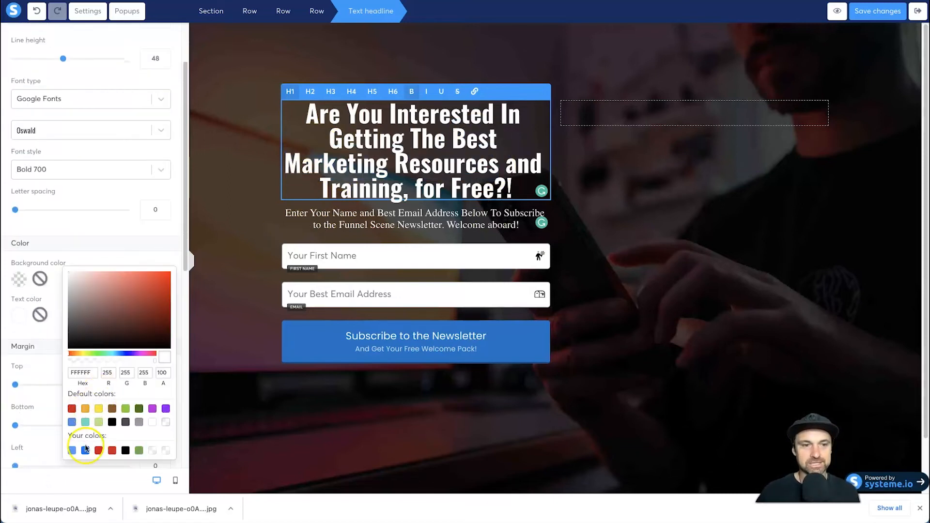
left_click(86, 450)
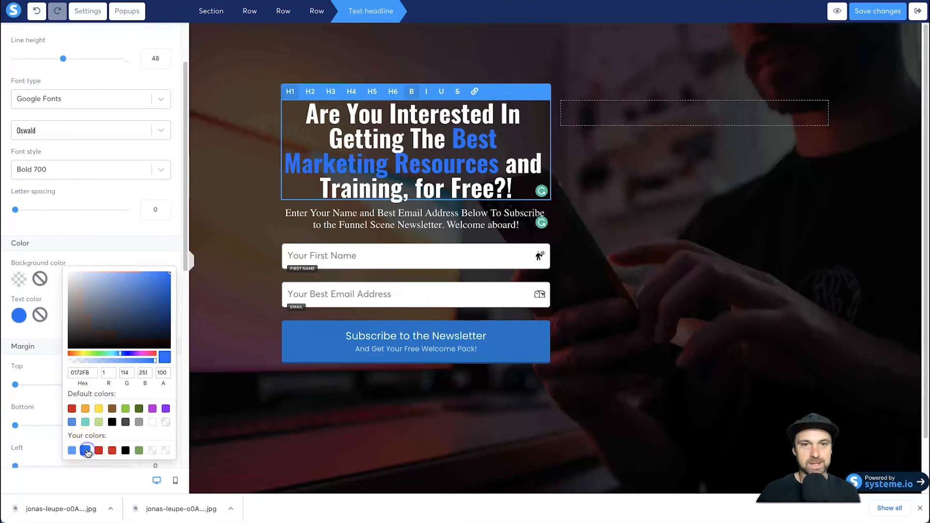
left_click(125, 409)
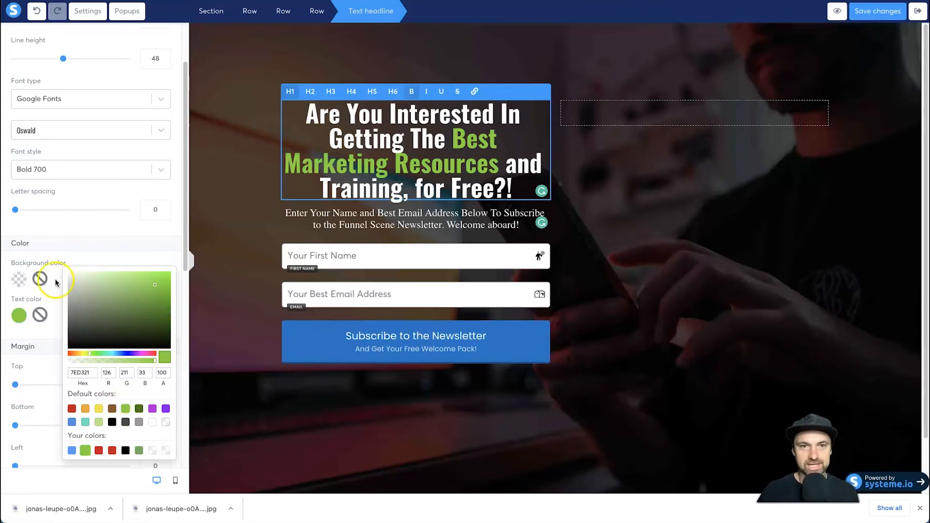
left_click(106, 243)
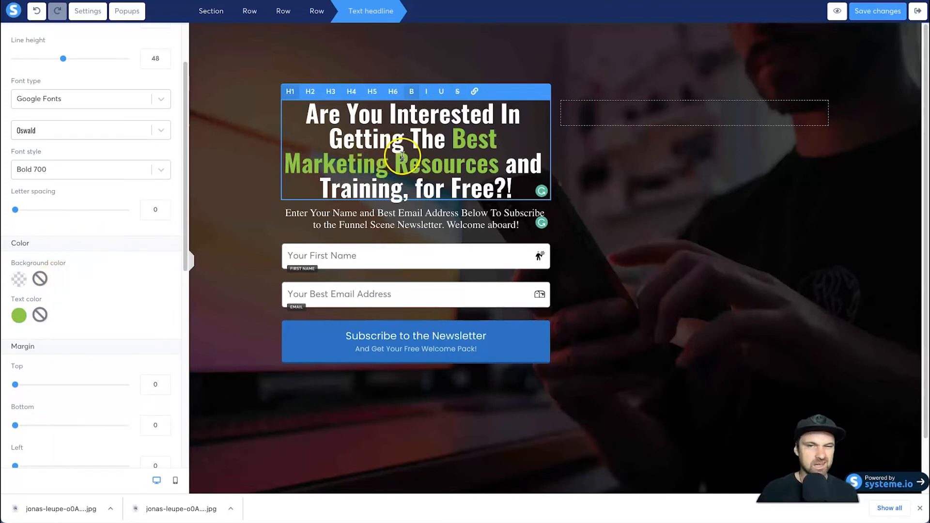
- Increase the headline's line height to 52 and deselect the headline
scroll(104, 266, "down", 2)
scroll(106, 266, "up", 4)
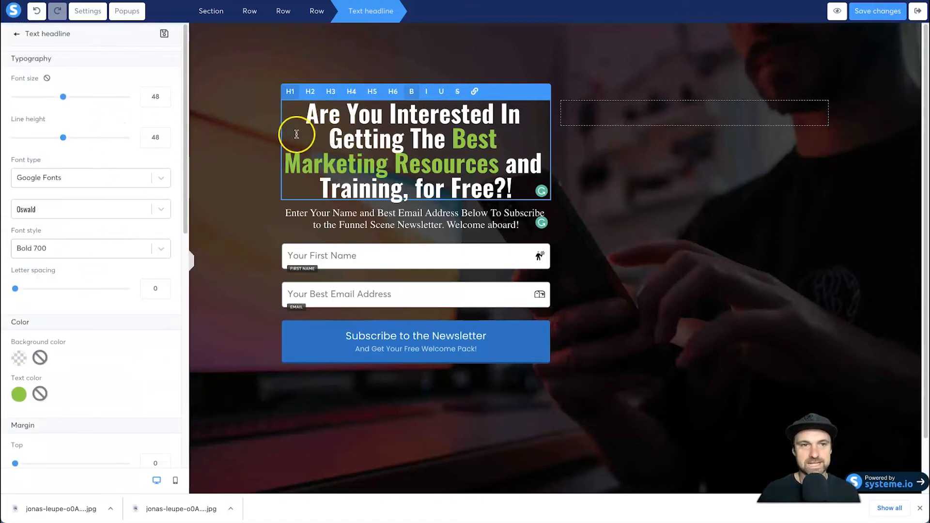
left_click(197, 138)
left_click(389, 124)
left_click(388, 124)
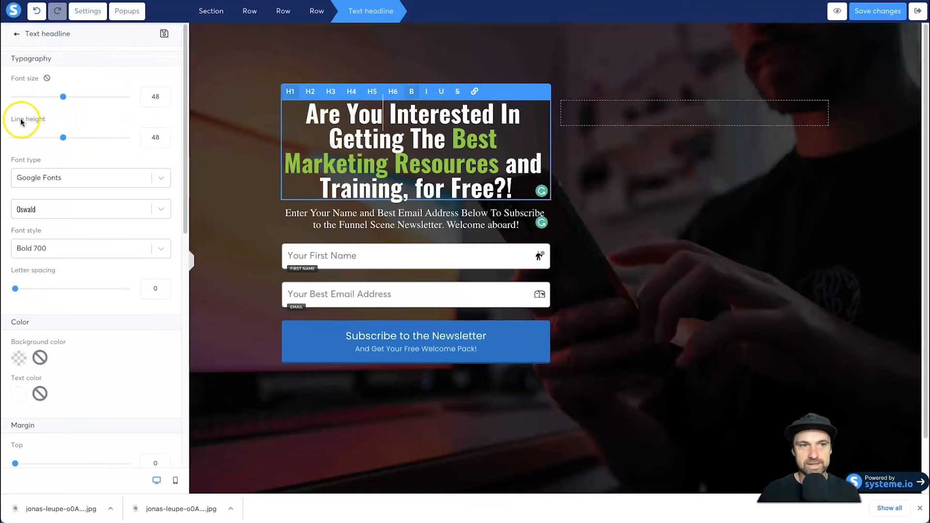
left_click(64, 140)
left_click_drag(65, 141, 69, 137)
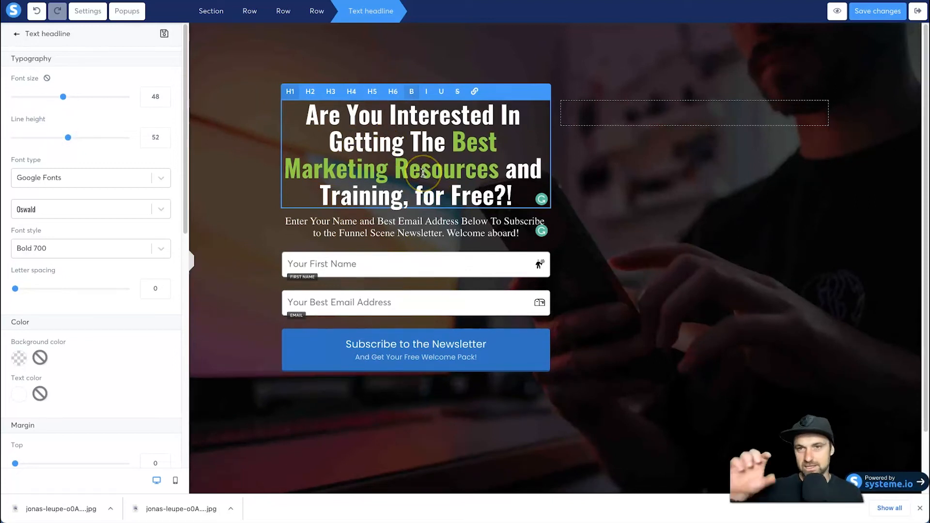
left_click(307, 171)
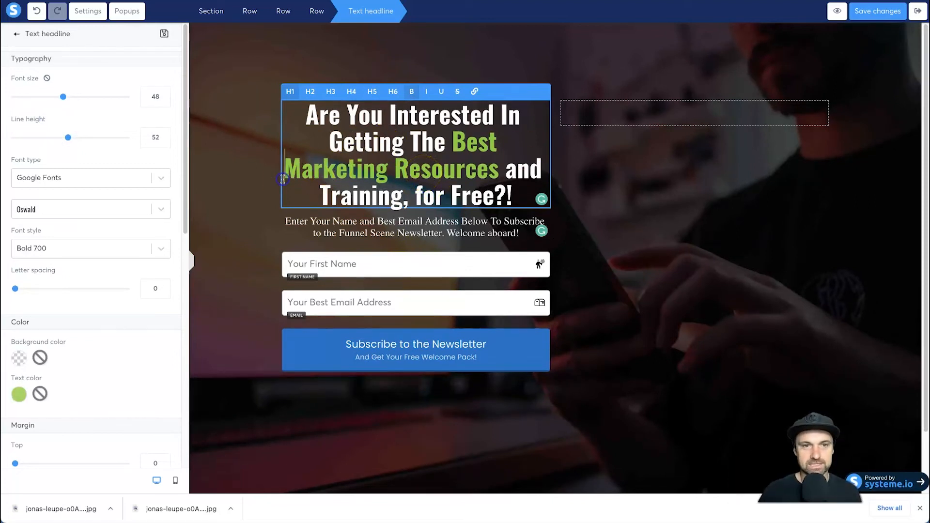
left_click(258, 185)
left_click(667, 377)
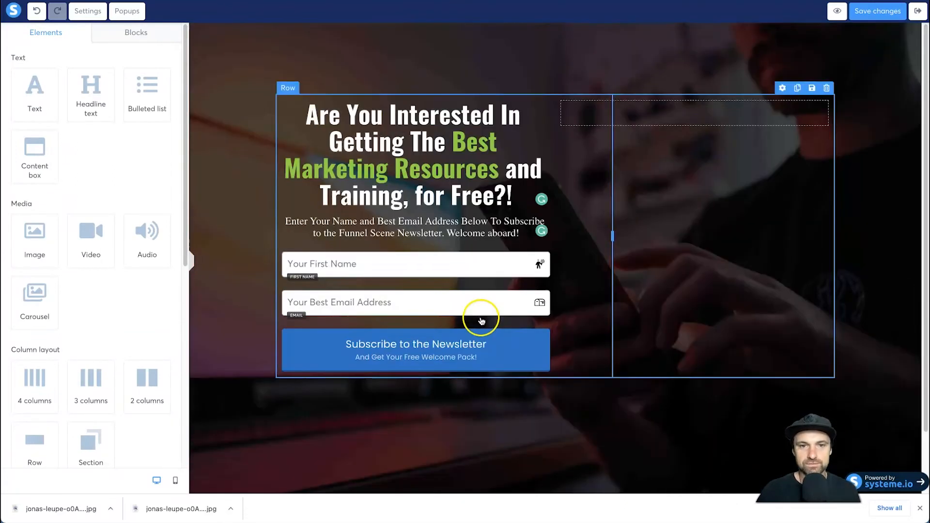
- Close the browser's downloads bar to free more room for the page editor
left_click(414, 344)
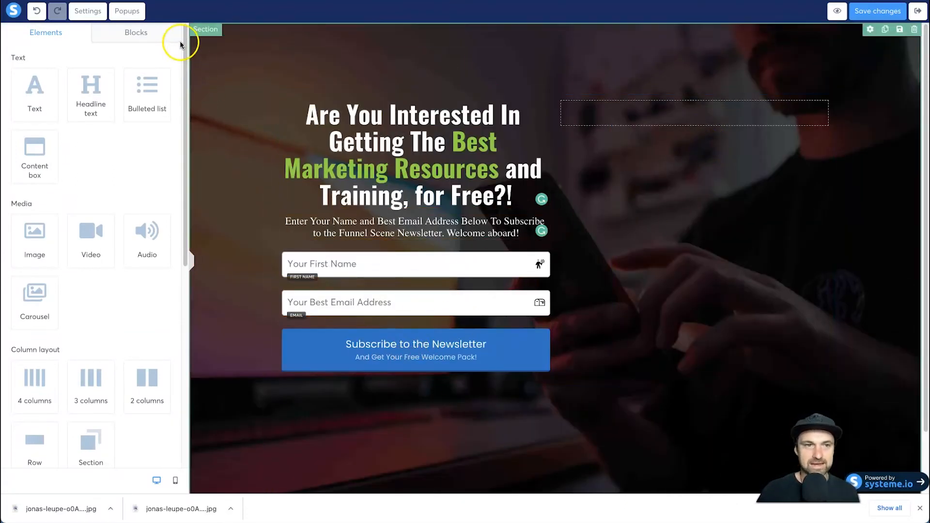
mouse_move(38, 235)
left_mouse_down()
mouse_move(841, 210)
mouse_move(80, 196)
mouse_move(40, 220)
left_mouse_up()
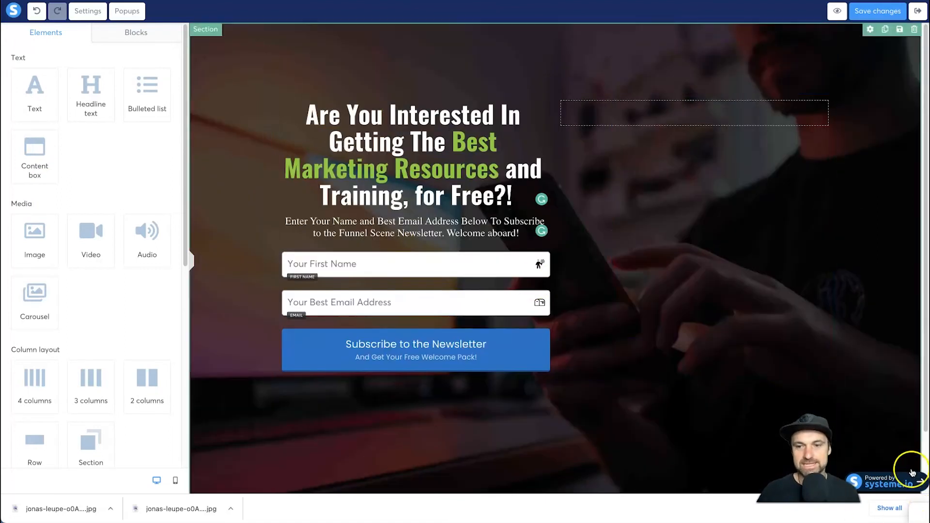
left_click(919, 508)
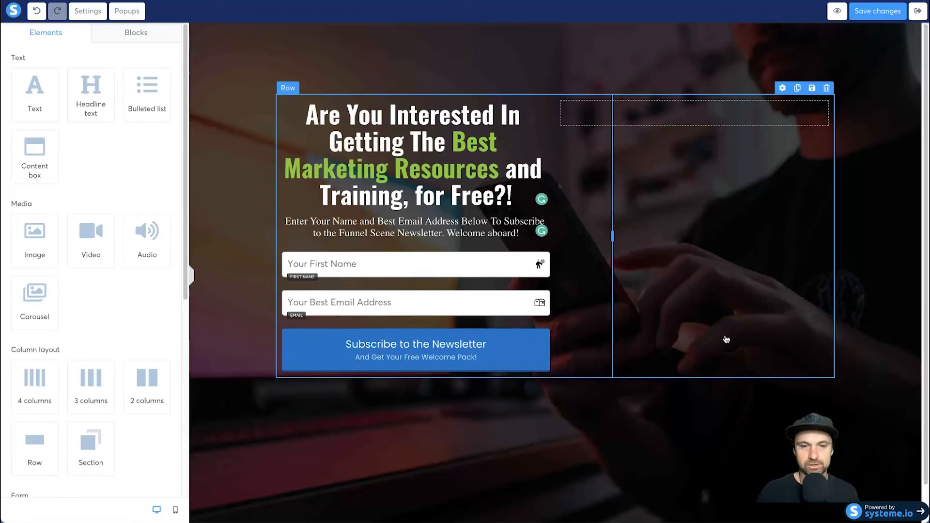
scroll(532, 412, "down", 1)
scroll(468, 427, "up", 1)
scroll(271, 410, "down", 1)
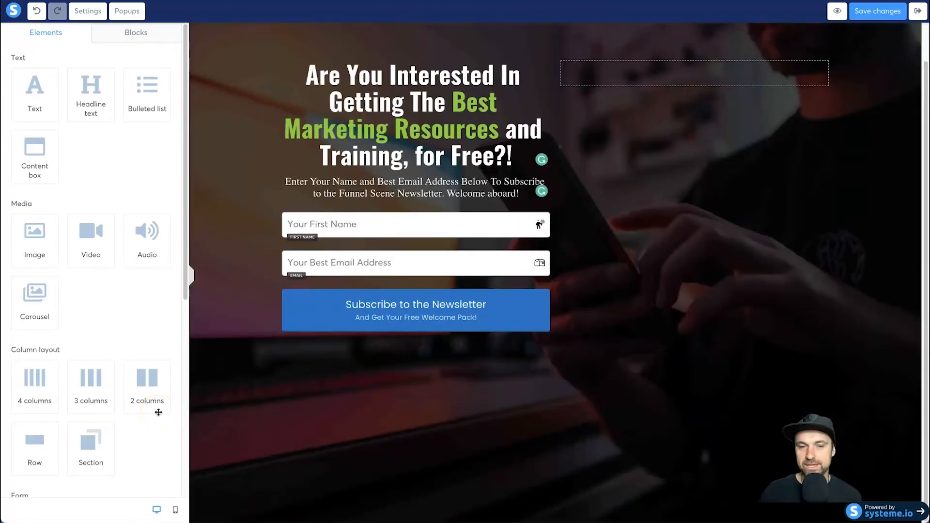
scroll(157, 412, "down", 1)
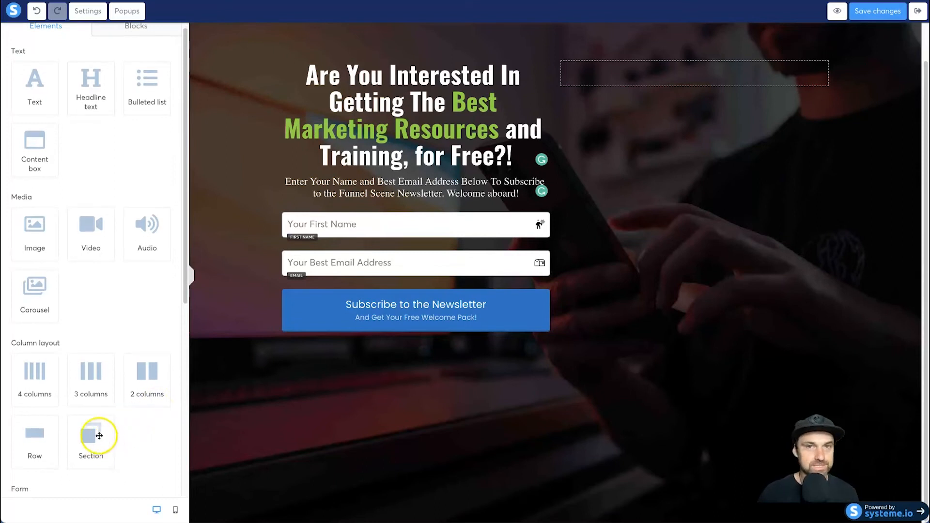
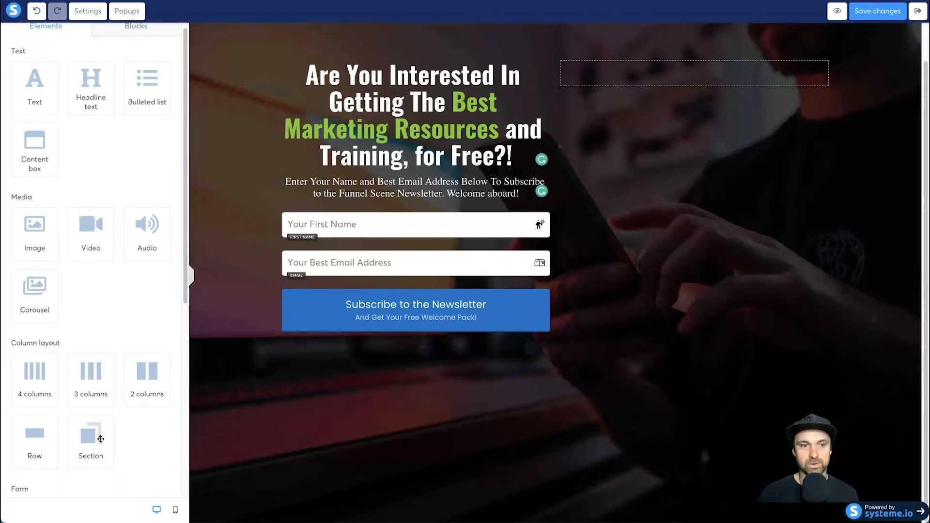
- Add a new section beneath the photo section and place a text element in it
left_click_drag(98, 436, 316, 498)
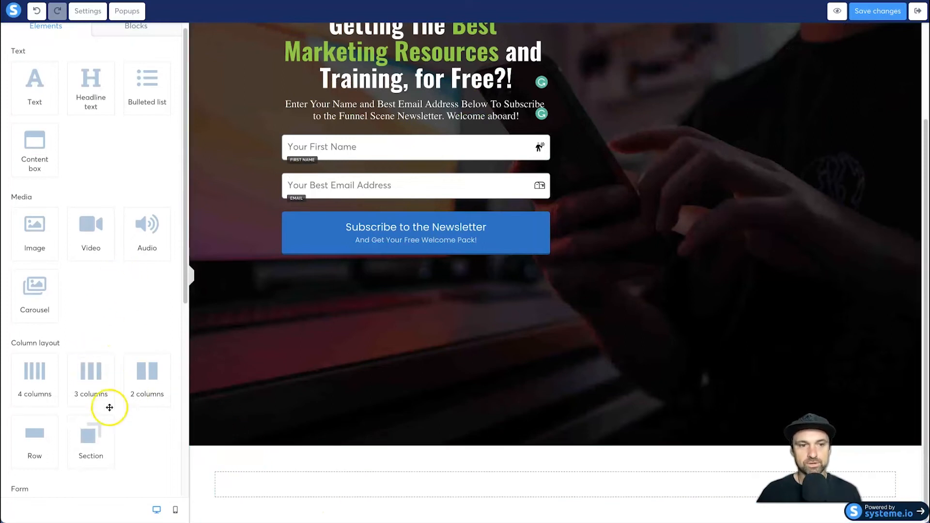
scroll(54, 283, "up", 1)
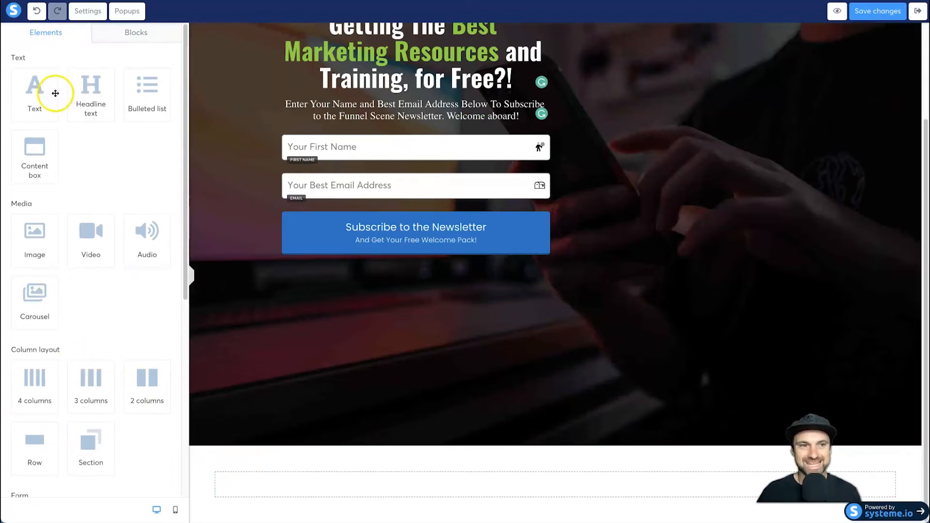
left_click_drag(41, 89, 489, 483)
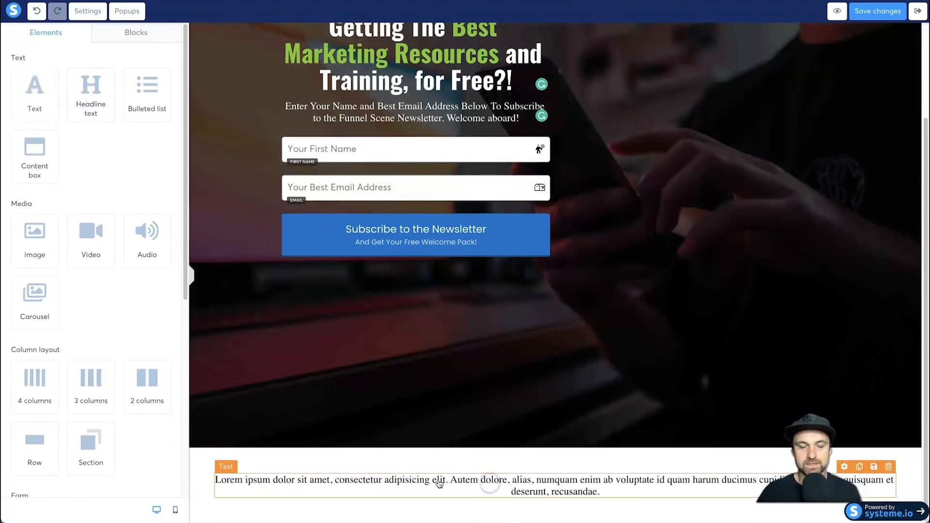
- Color the new section's placeholder text white (FFFFFF) and deselect it
triple_click(422, 489)
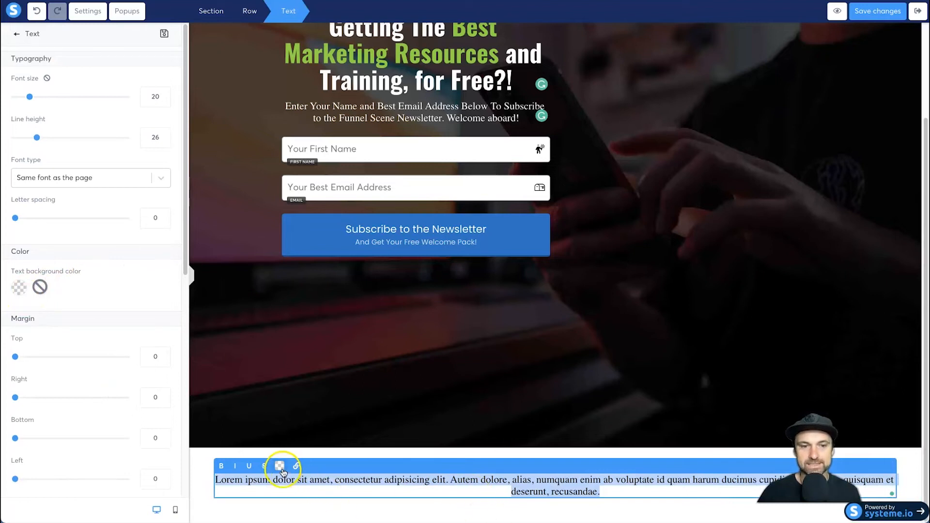
left_click(280, 466)
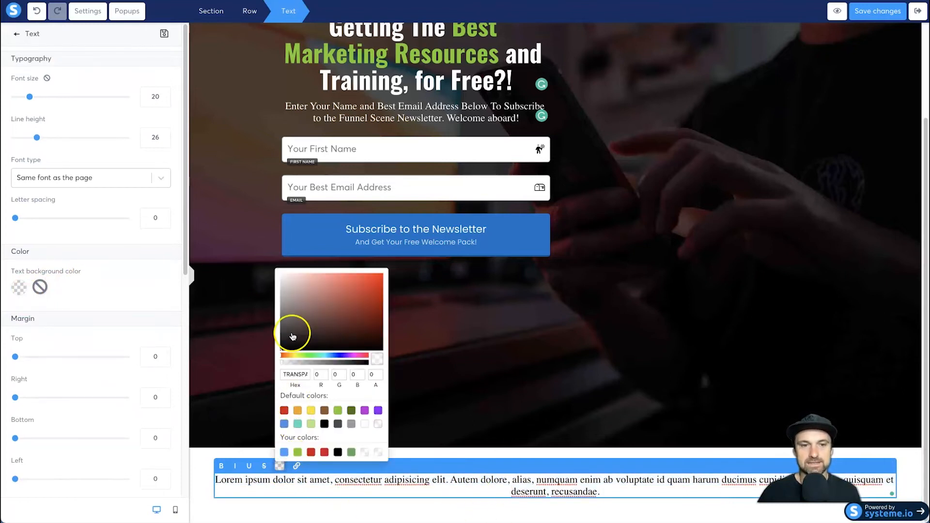
left_click(363, 424)
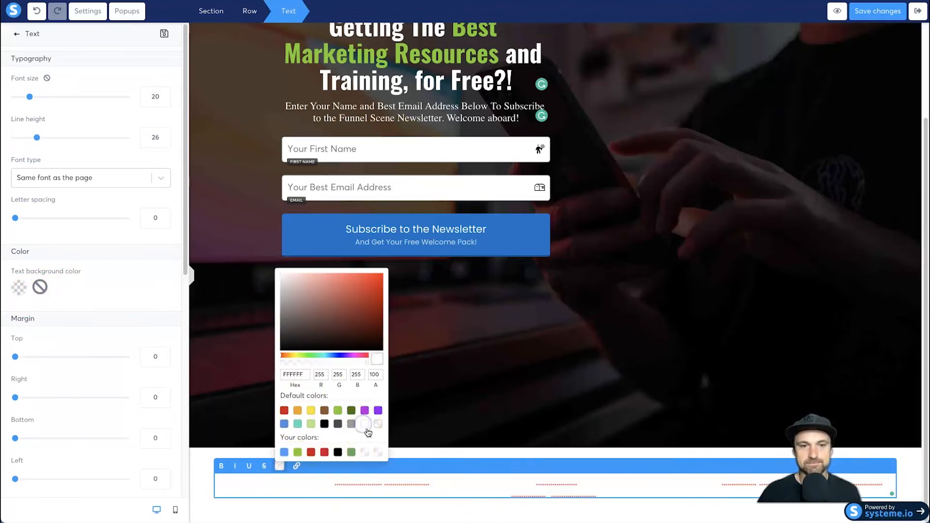
left_click(390, 503)
left_click(290, 502)
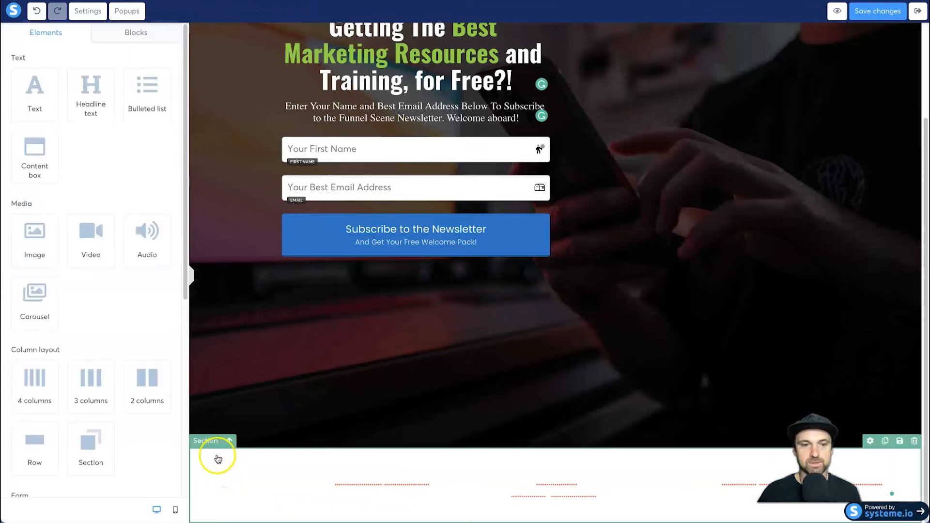
- Set the background color of the new section beneath the photo to black
left_click(217, 459)
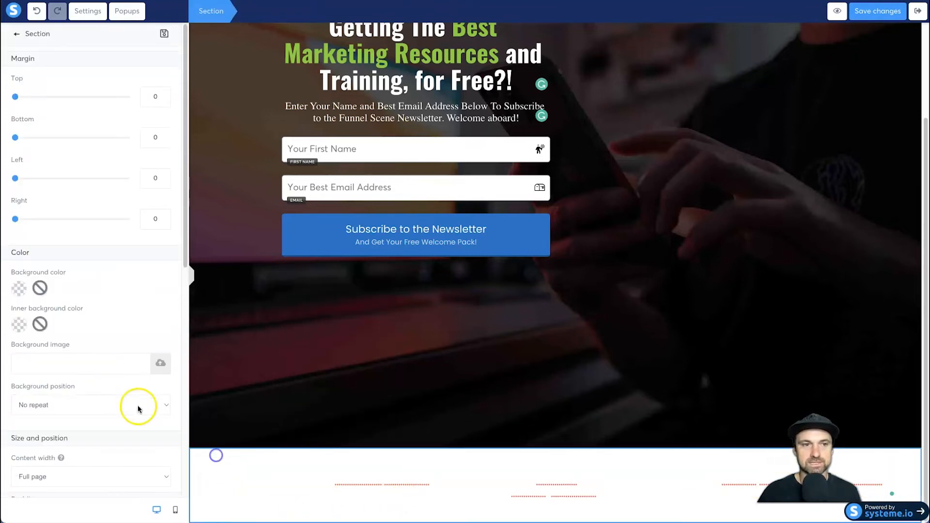
left_click(19, 290)
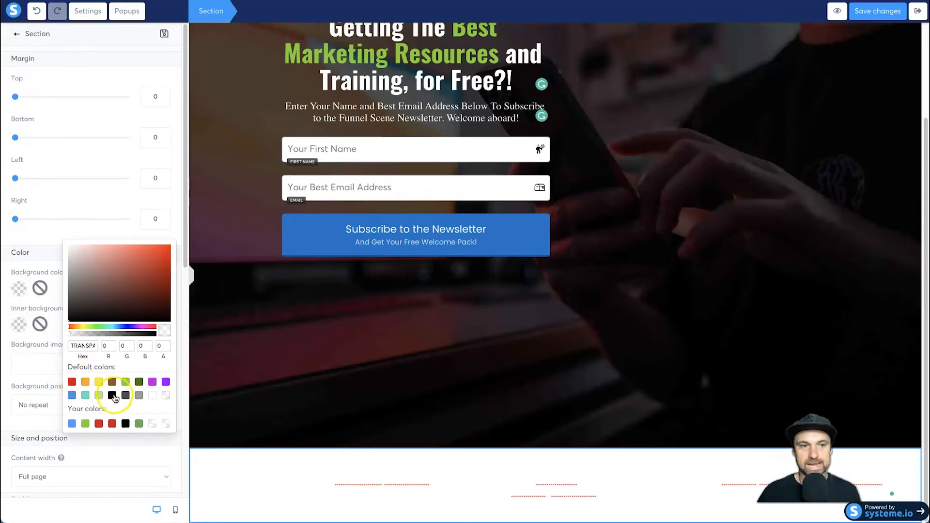
left_click(113, 397)
left_click(381, 494)
left_click(547, 474)
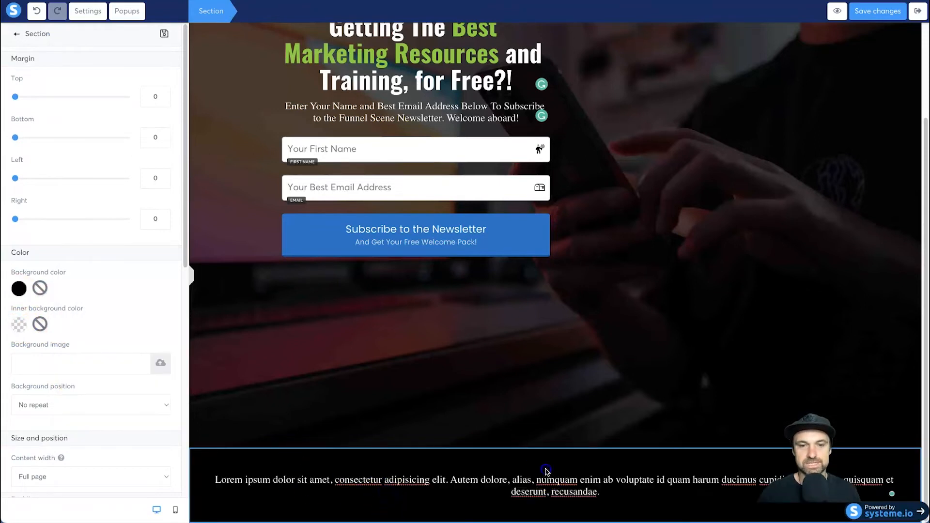
left_click(513, 470)
left_click(429, 473)
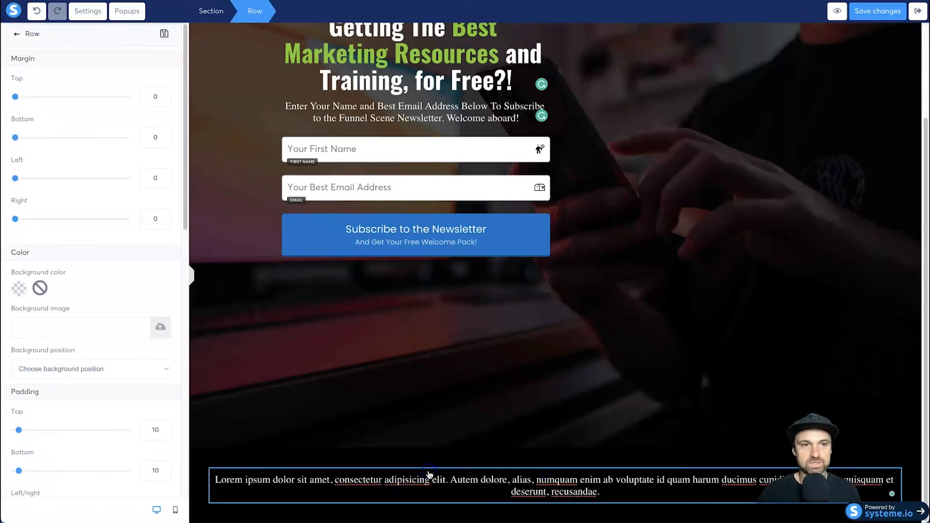
left_click(373, 474)
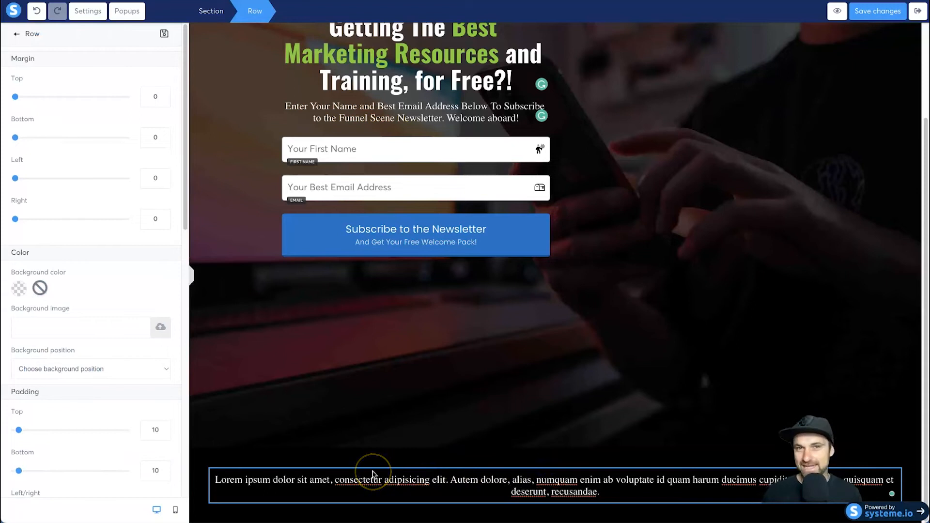
left_click(407, 443)
left_click(394, 463)
left_click(377, 455)
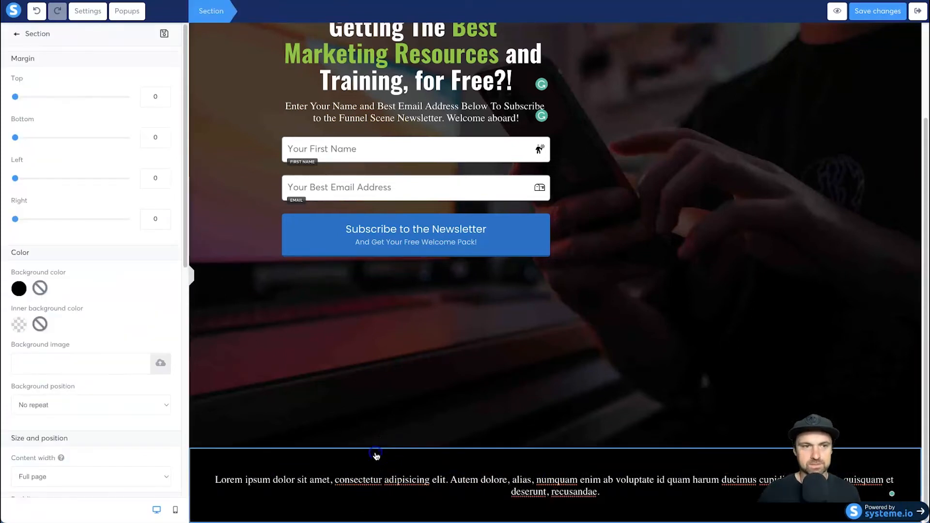
- Set the top and bottom padding of the row holding the placeholder text to 0
left_click(370, 476)
left_click(237, 443)
scroll(152, 388, "down", 2)
scroll(155, 390, "down", 1)
double_click(153, 360)
type("0")
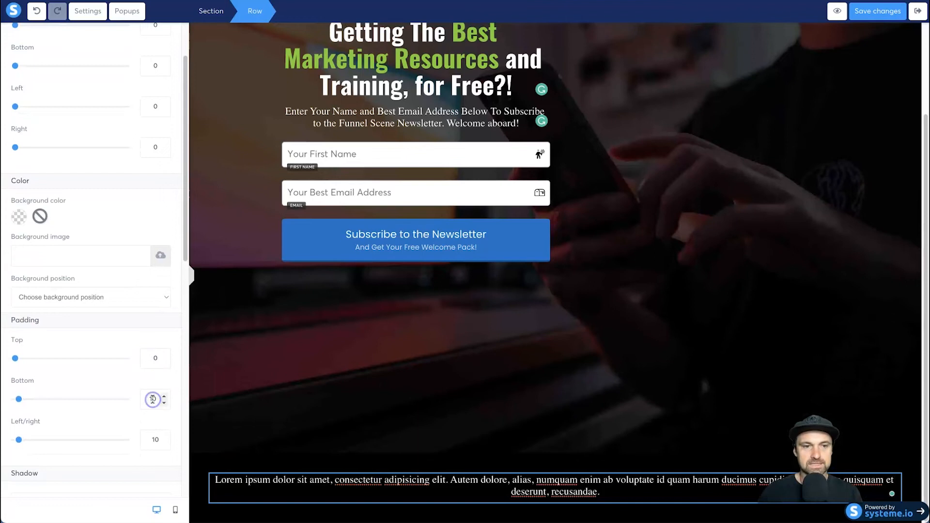
left_click(293, 480)
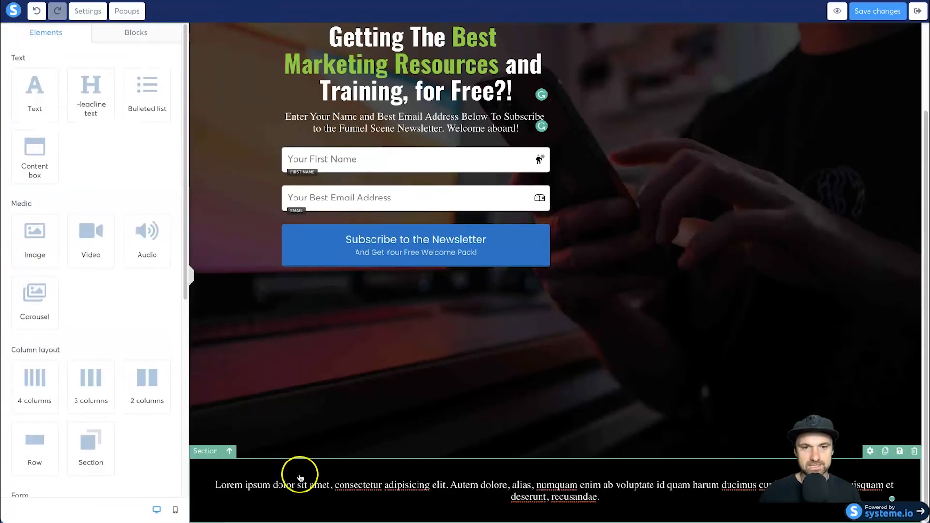
- Reduce the black footer section's top and bottom padding to 10
left_click(302, 473)
scroll(112, 357, "down", 5)
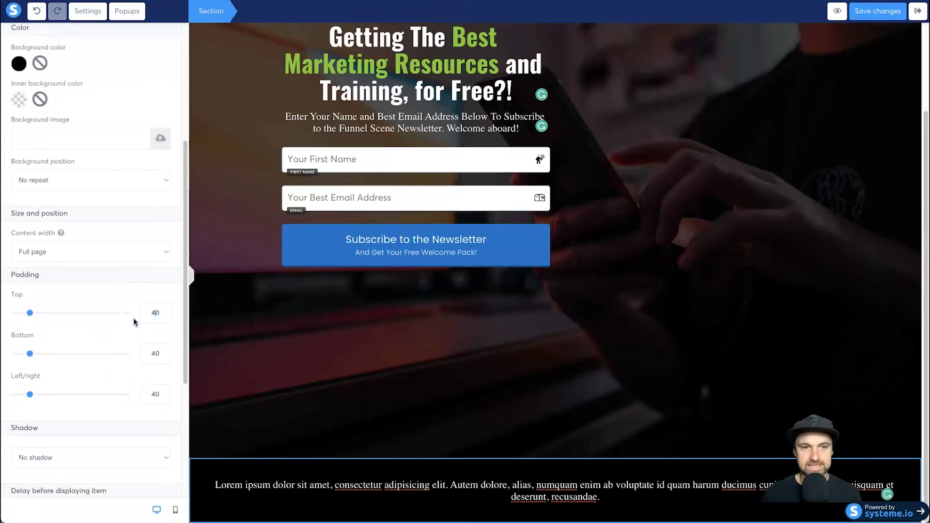
key("BackSpace")
type("1")
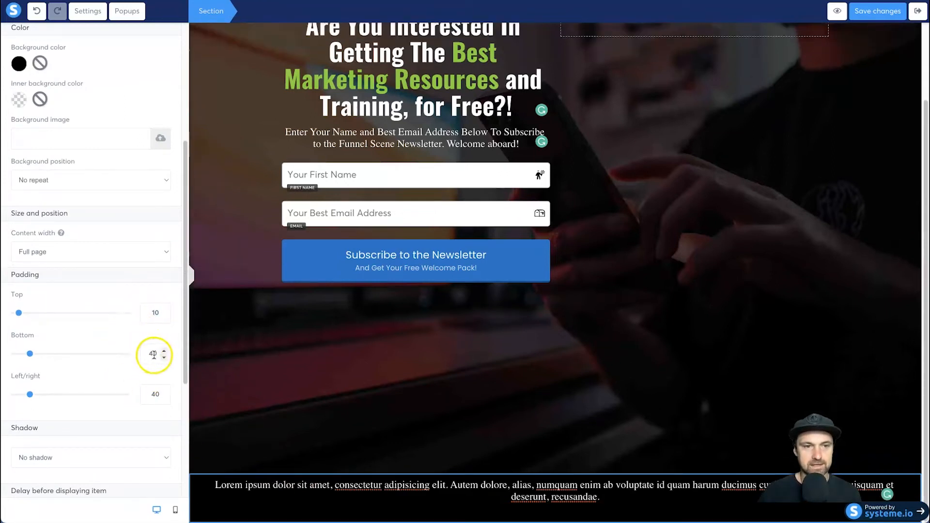
left_click(365, 494)
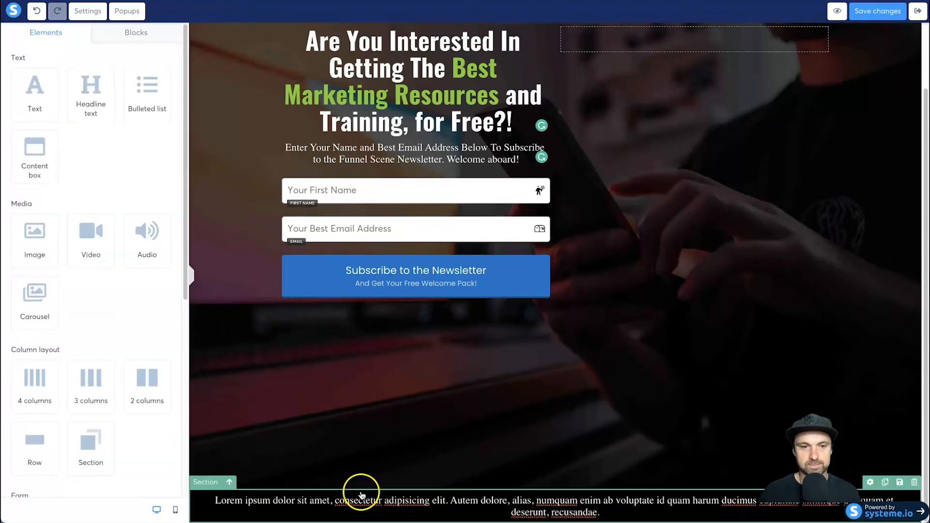
- Set the black footer section's top and bottom padding to 15
left_click(362, 494)
scroll(97, 387, "down", 5)
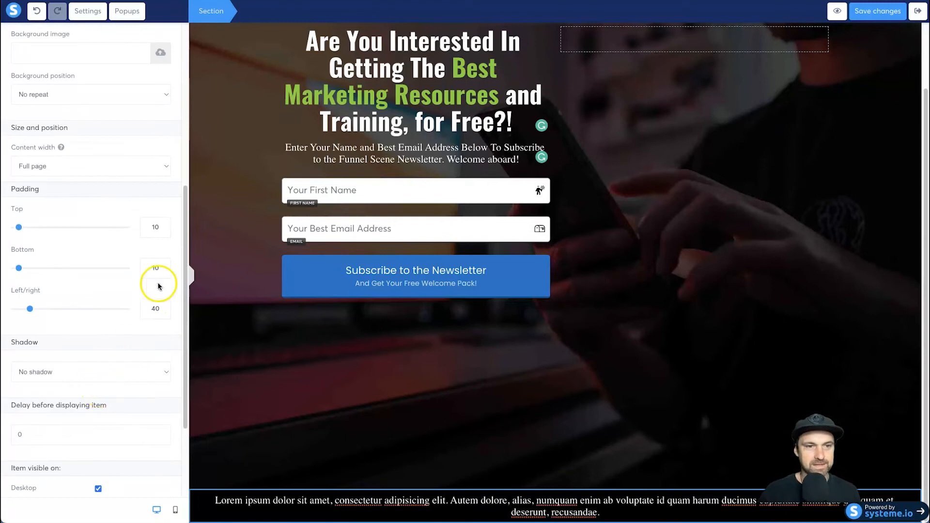
type("15")
left_click(154, 269)
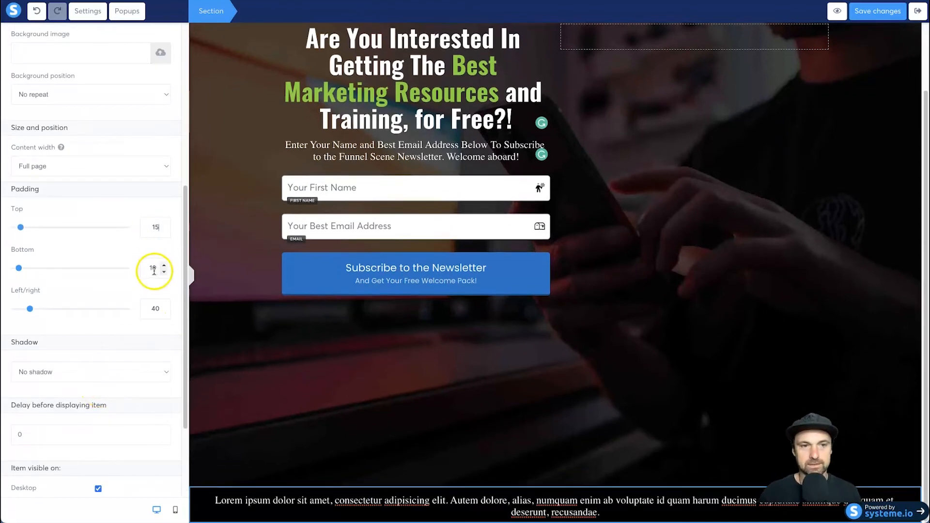
type("15")
- Replace the footer's placeholder text with "Funnel Scene"
left_click(487, 513)
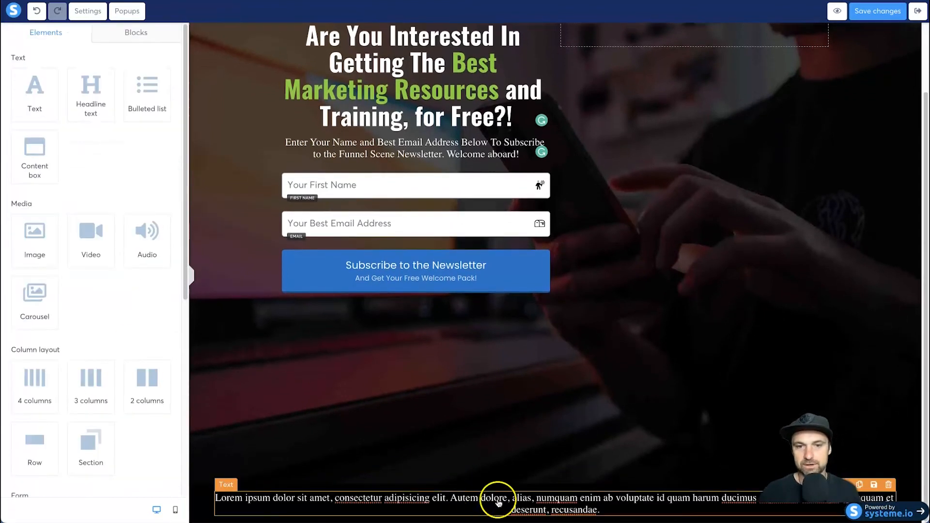
triple_click(362, 498)
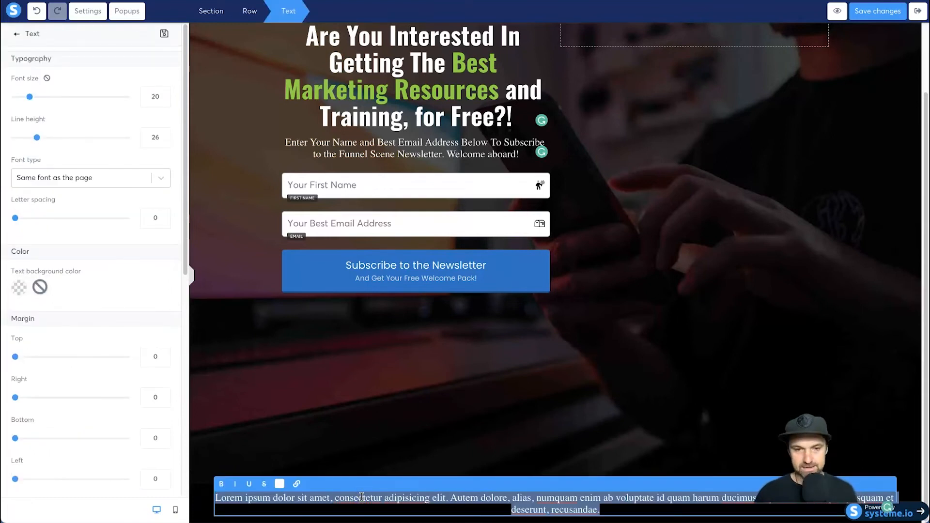
type("Funnel Scene")
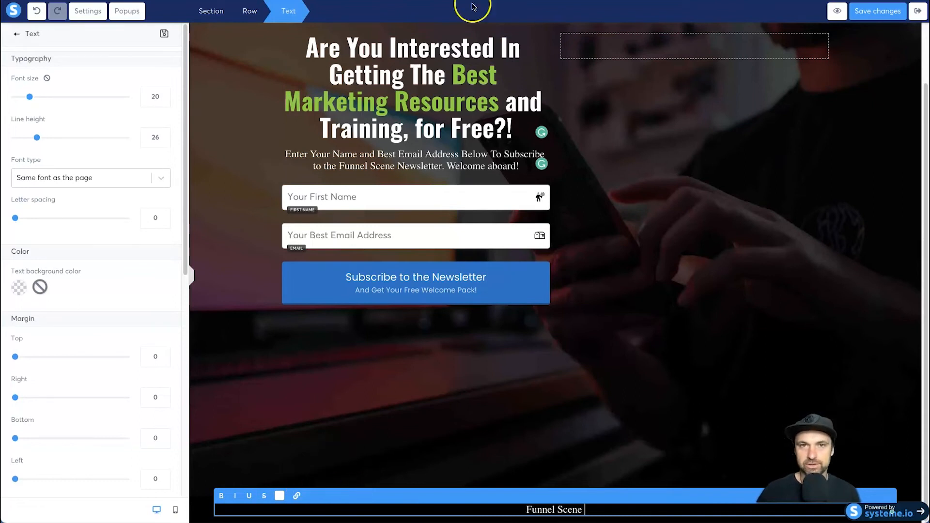
- Search Google in a new browser tab for "copyright symbol" and copy the © character from the results
key("super+t")
type("cop")
key("BackSpace")
type("pyw")
key("BackSpace")
type("right symbol")
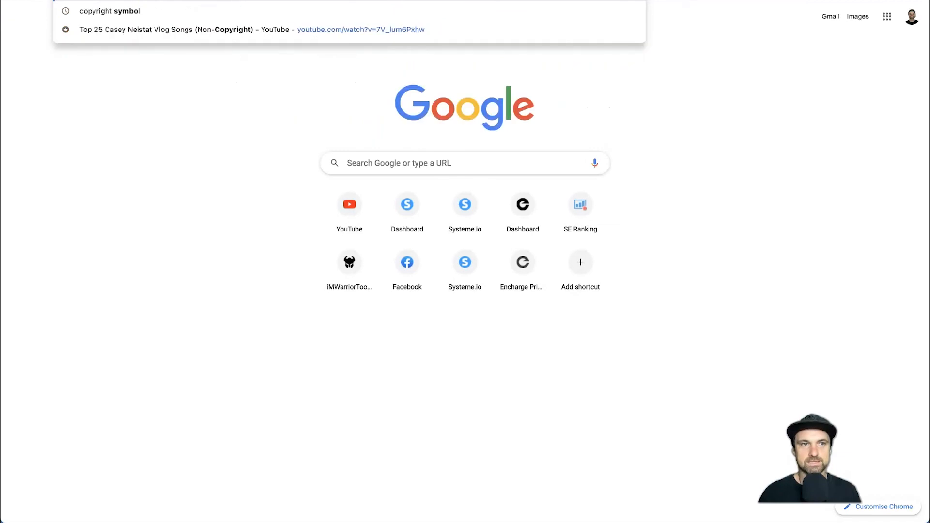
key("Return")
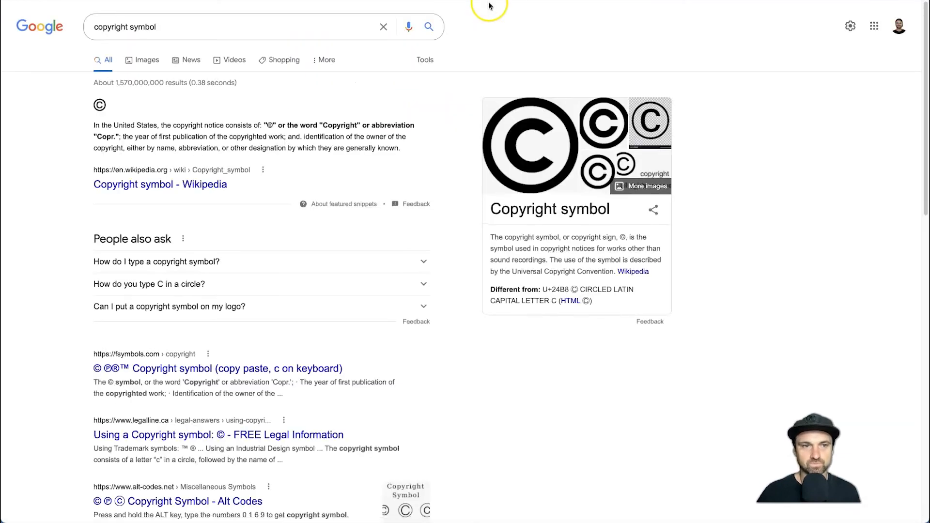
left_click_drag(105, 105, 96, 108)
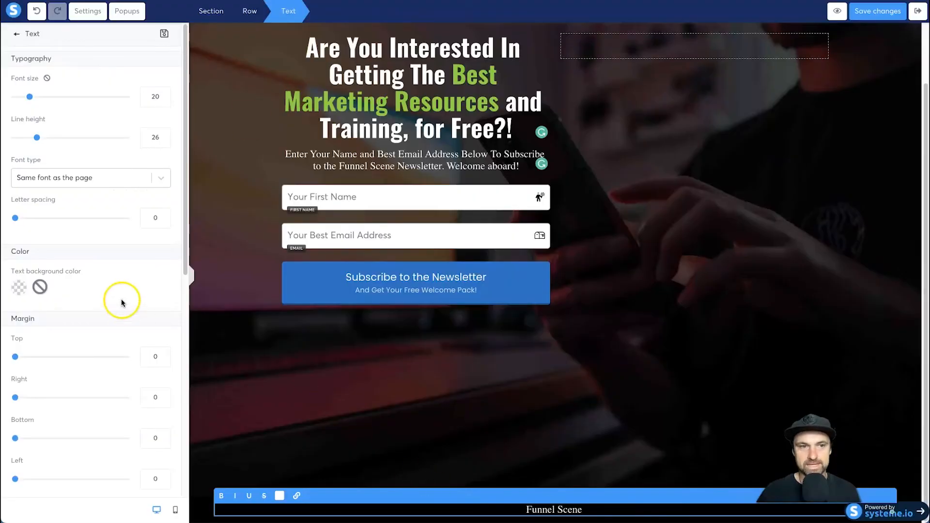
- Return to the page editor and paste the © symbol after "Funnel Scene" in the footer text
left_click(615, 511)
left_click(594, 509)
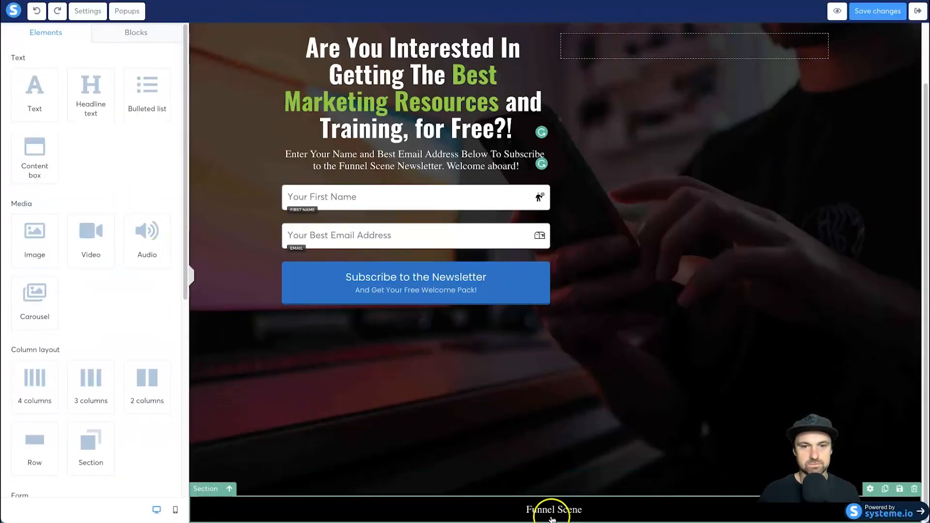
left_click(582, 511)
- Color the whole footer line "Funnel Scene ©" white (FFFFFF)
triple_click(595, 508)
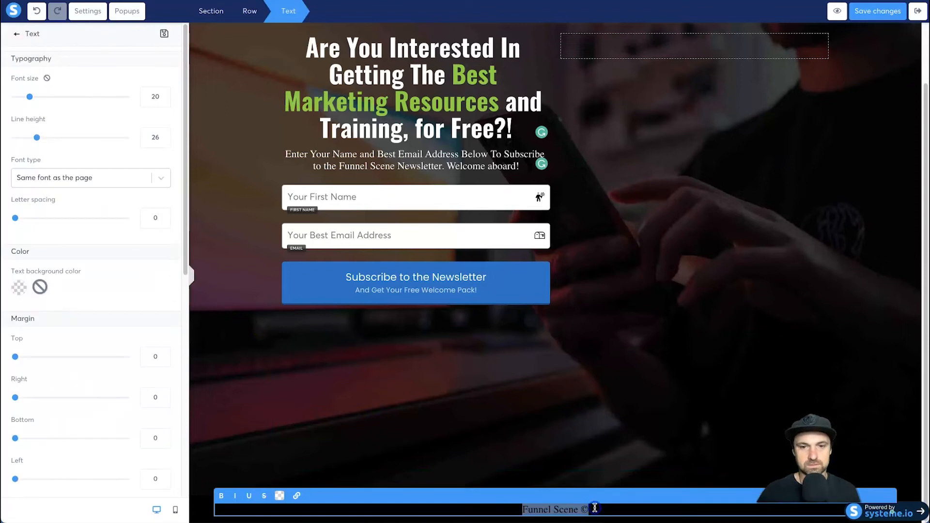
key("BackSpace")
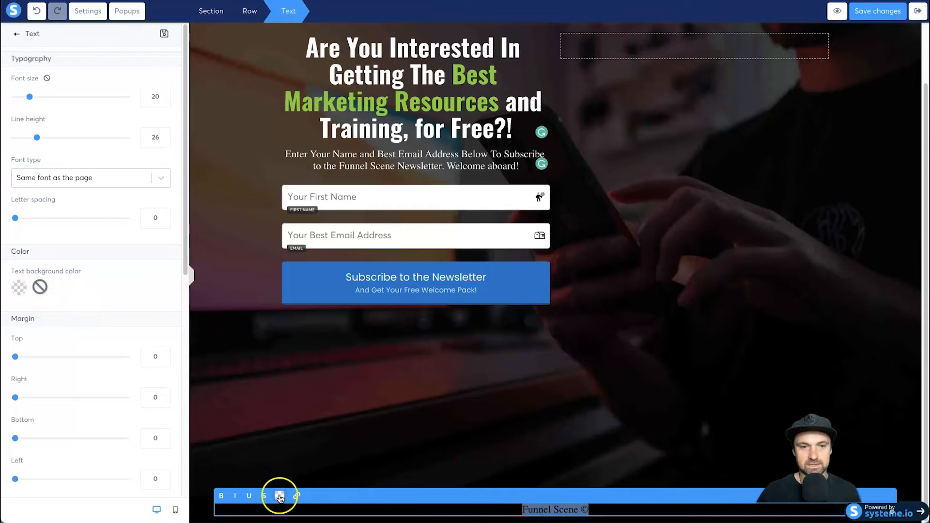
left_click(279, 495)
left_click(368, 455)
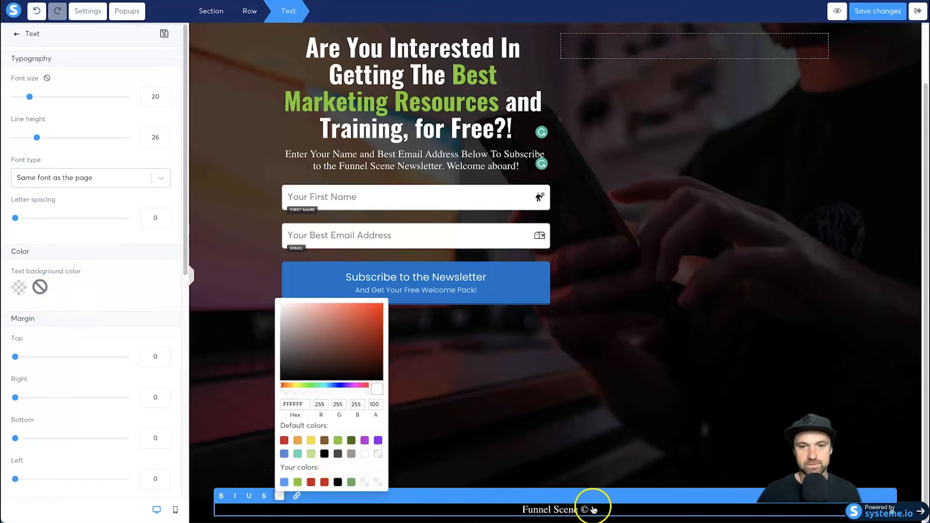
- Append "All Rights Reserved 2022 | Privacy Policy | Terms and Conditions" to the footer line after the © symbol
left_click(600, 507)
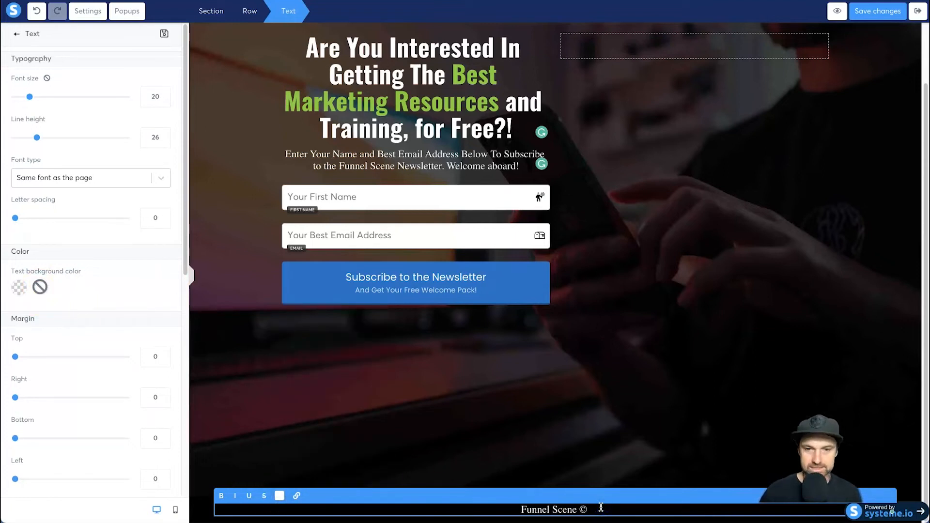
type("All Rights Reserved 2022")
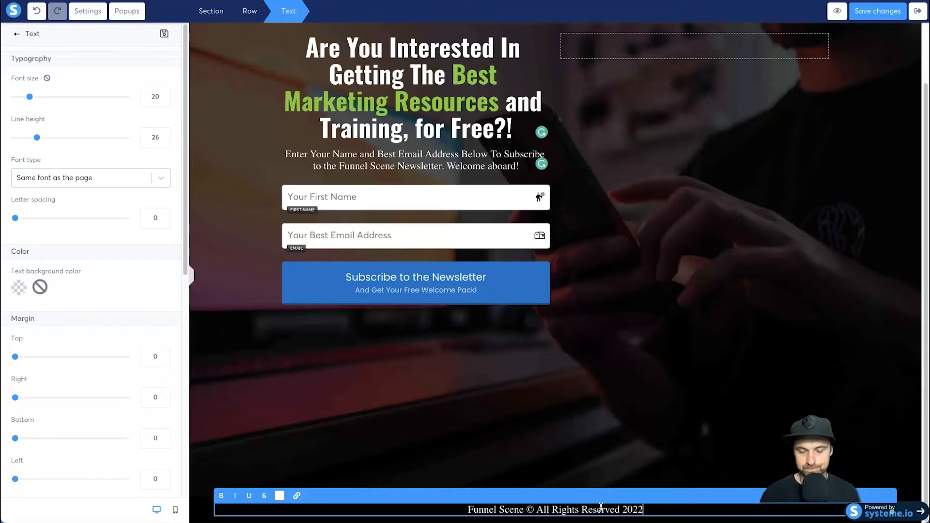
type(" |")
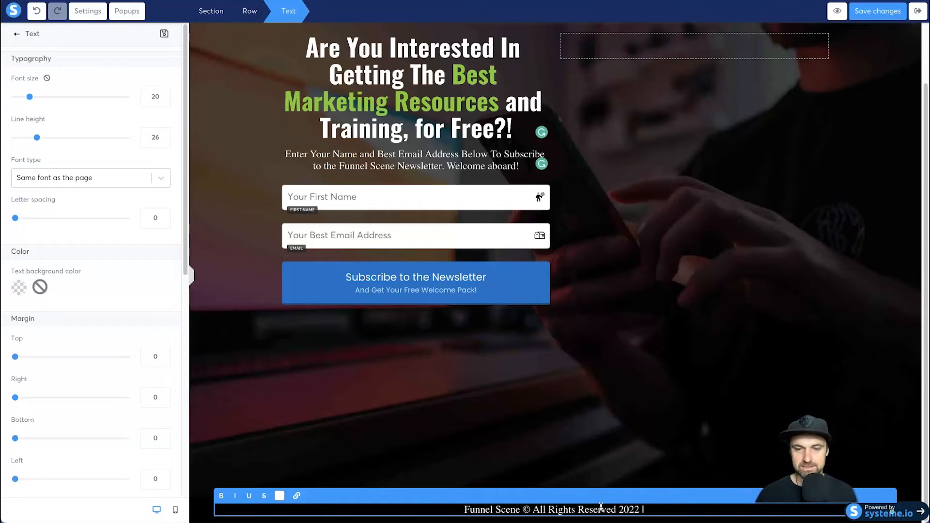
type("Pri")
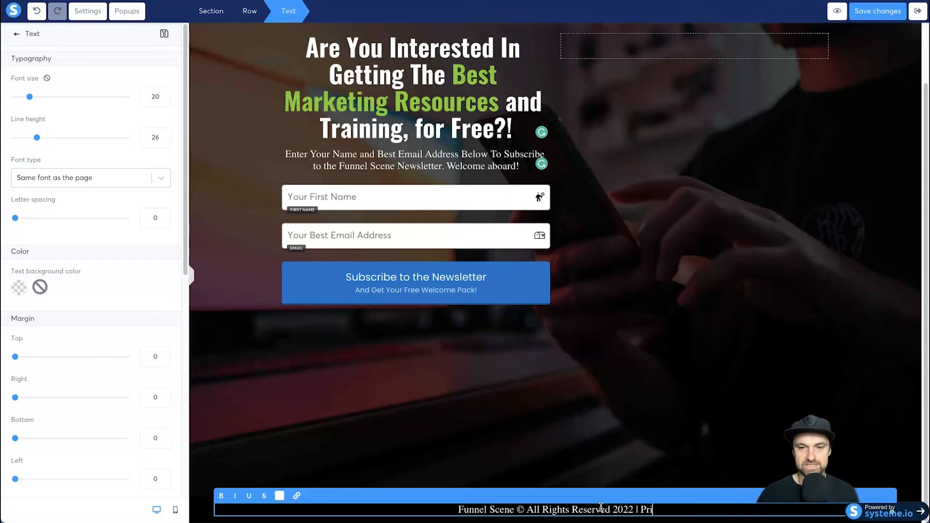
type("vacy Policy |")
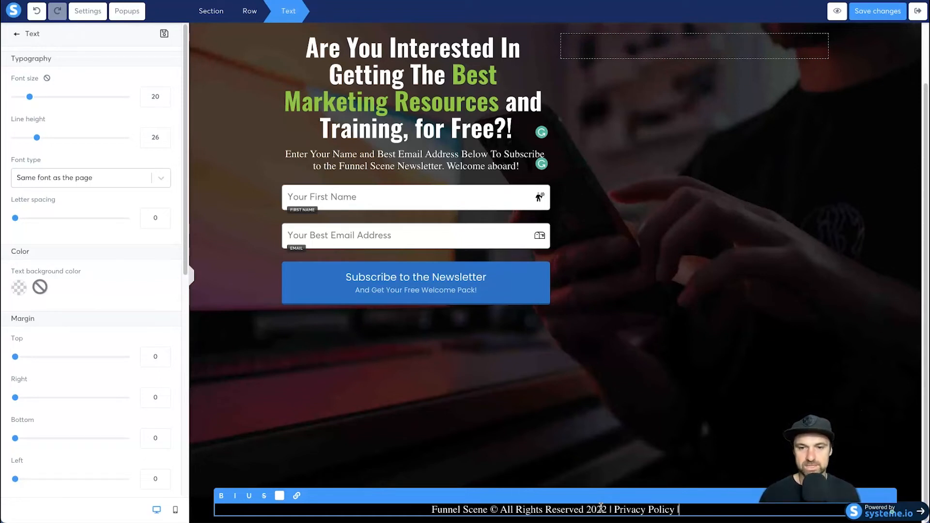
type(" Terms and CO")
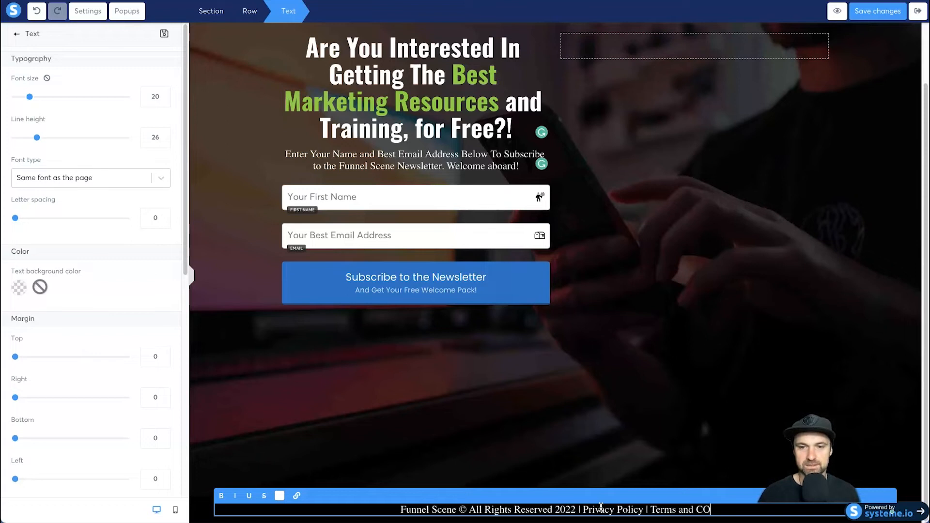
key("BackSpace")
type("onditions")
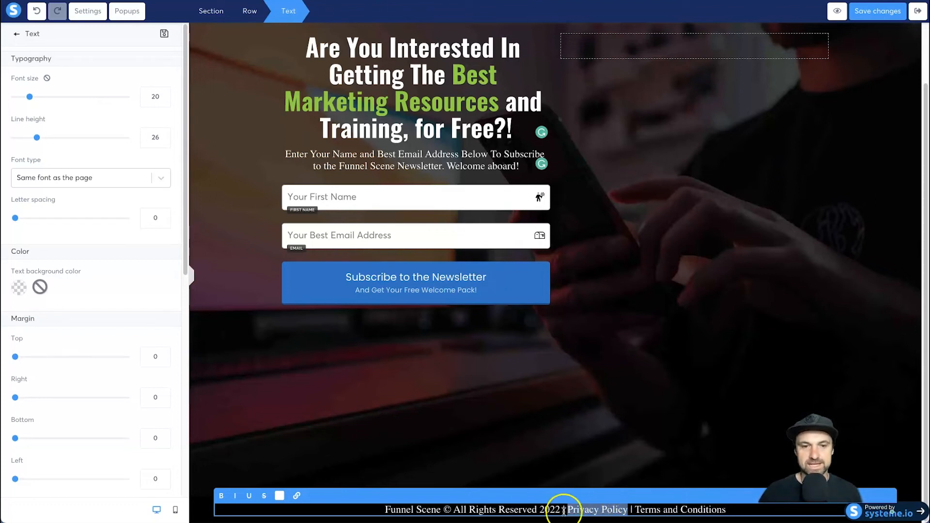
- Link the footer's "Privacy Policy" text to funnelscene.com/privacy-policy and save the link
left_click(296, 496)
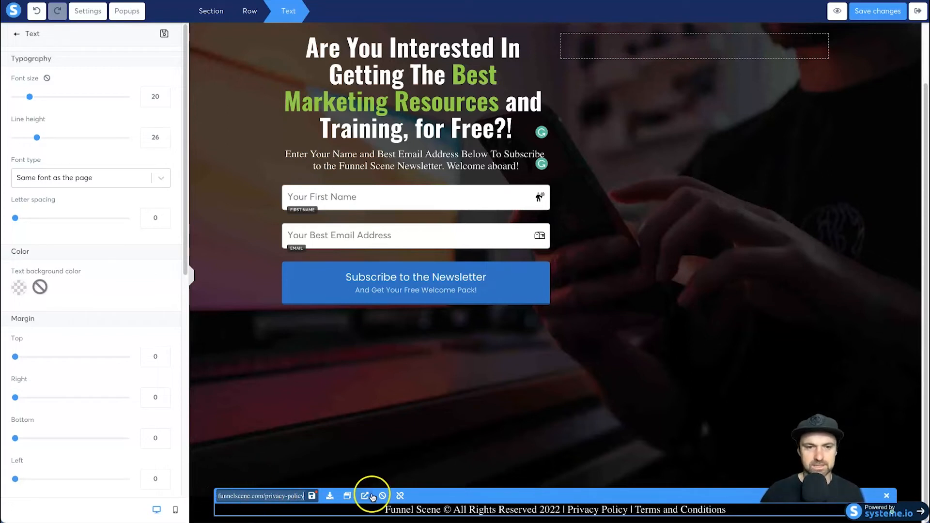
left_click(311, 496)
left_click(310, 496)
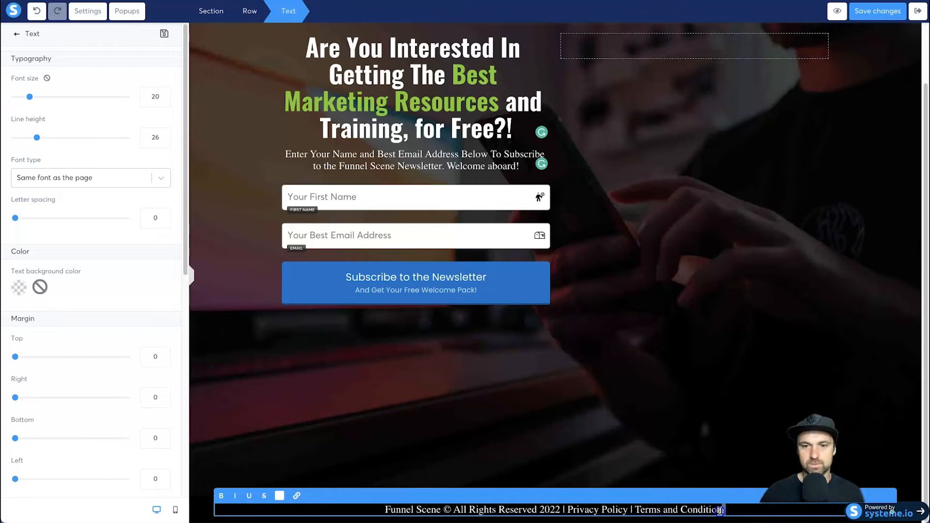
- Link the footer's "Terms and Conditions" text to the terms-and-conditions page on funnelscene.com and save the link
left_click_drag(722, 511, 638, 509)
left_click(297, 496)
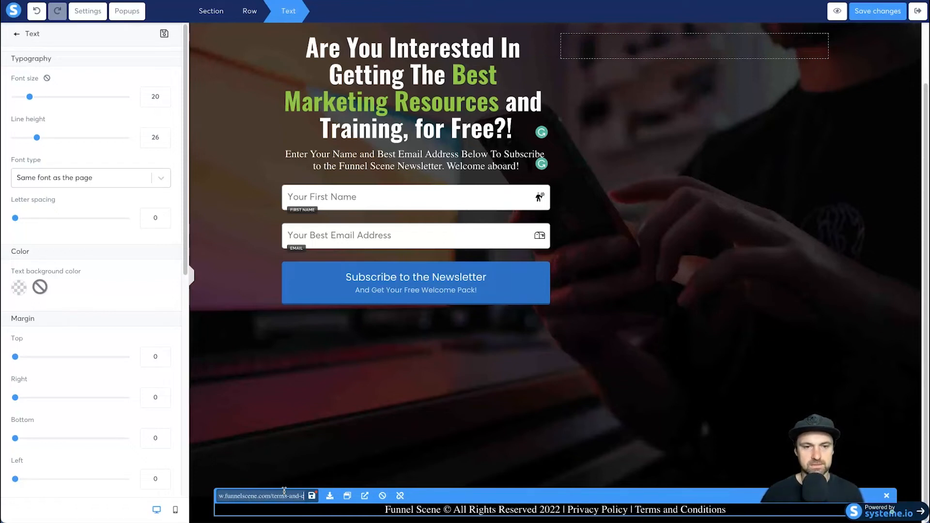
left_click(310, 495)
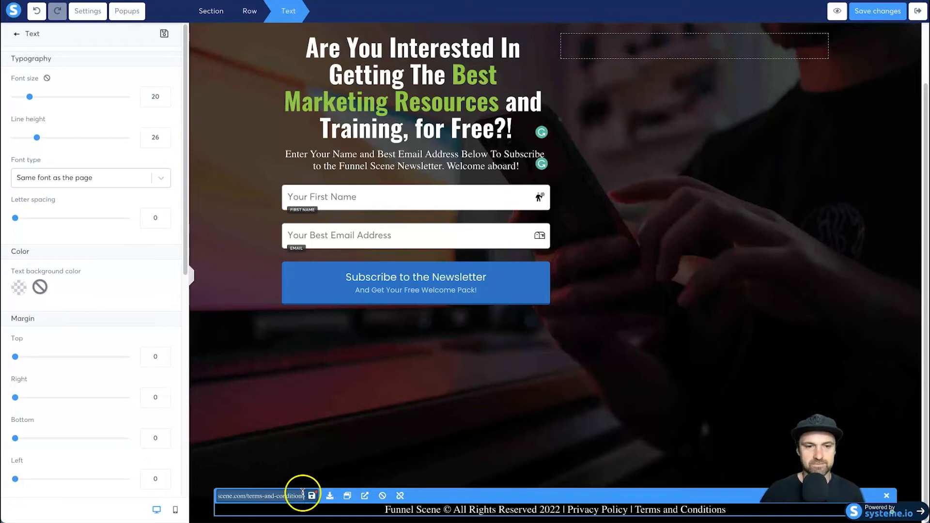
left_click(587, 471)
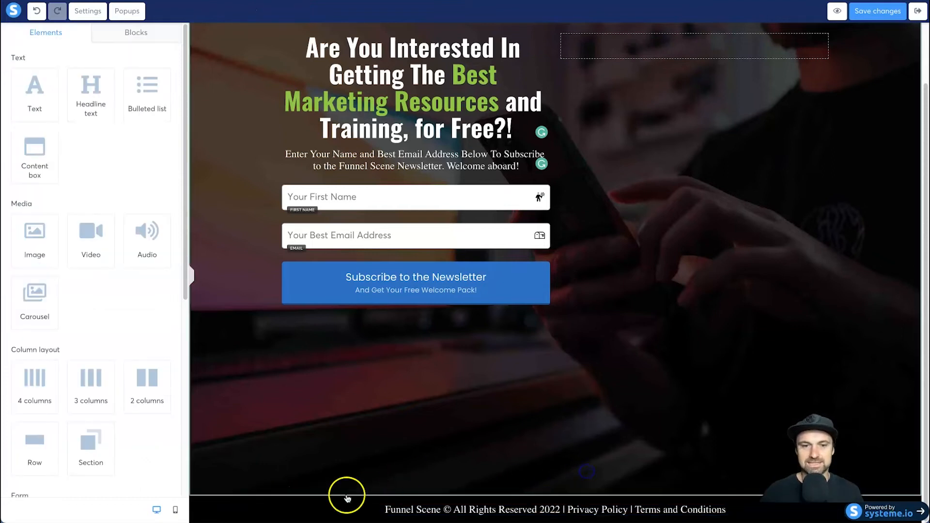
- Reduce the footer text's font size to 18
left_click(329, 514)
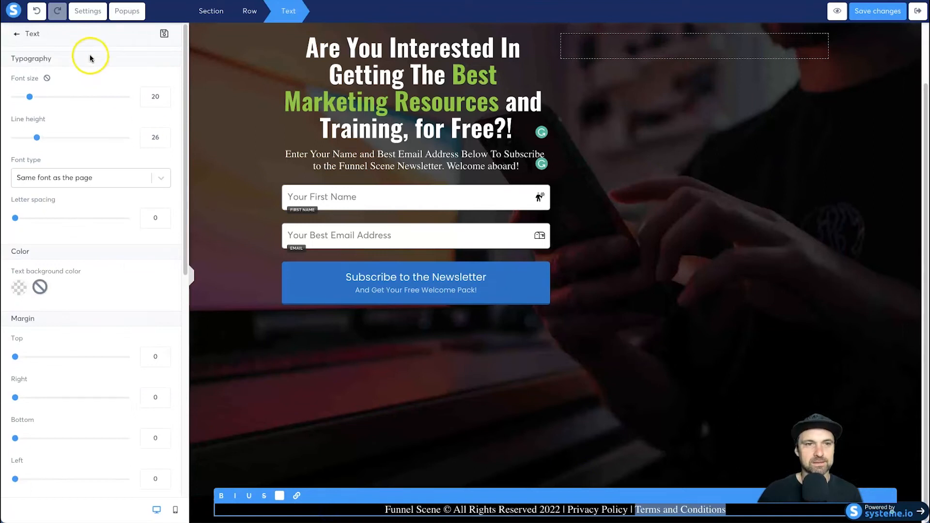
left_click(164, 102)
left_click(164, 103)
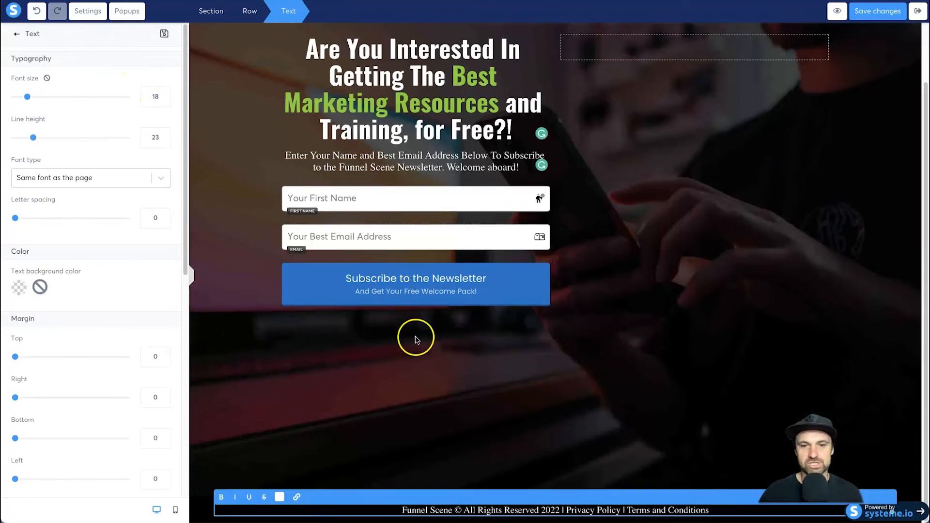
left_click(456, 405)
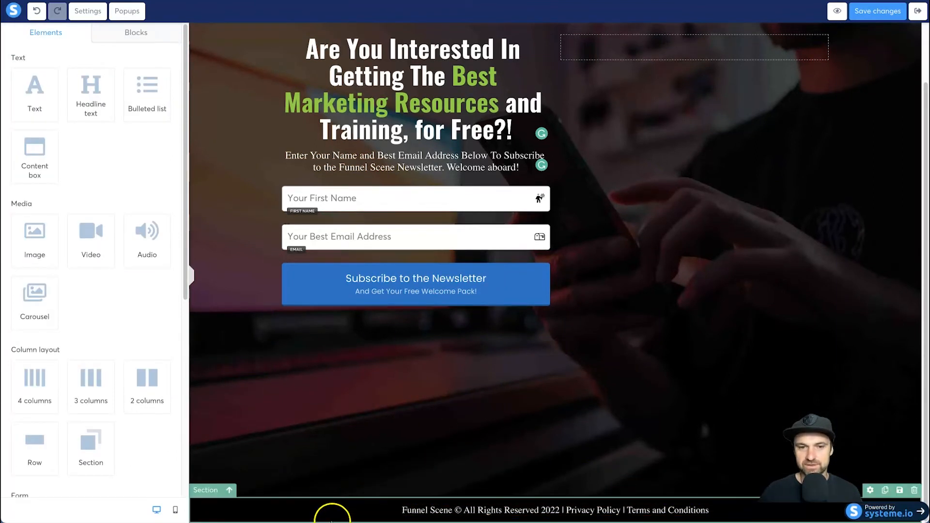
- Set the bottom margin of the row holding the headline and form to 200, and check the page at full width
scroll(600, 329, "up", 1)
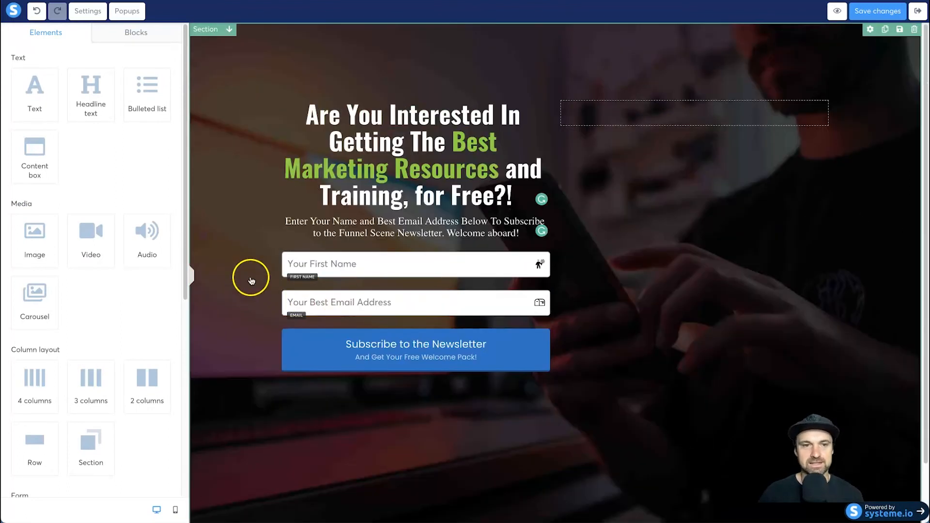
scroll(261, 291, "down", 1)
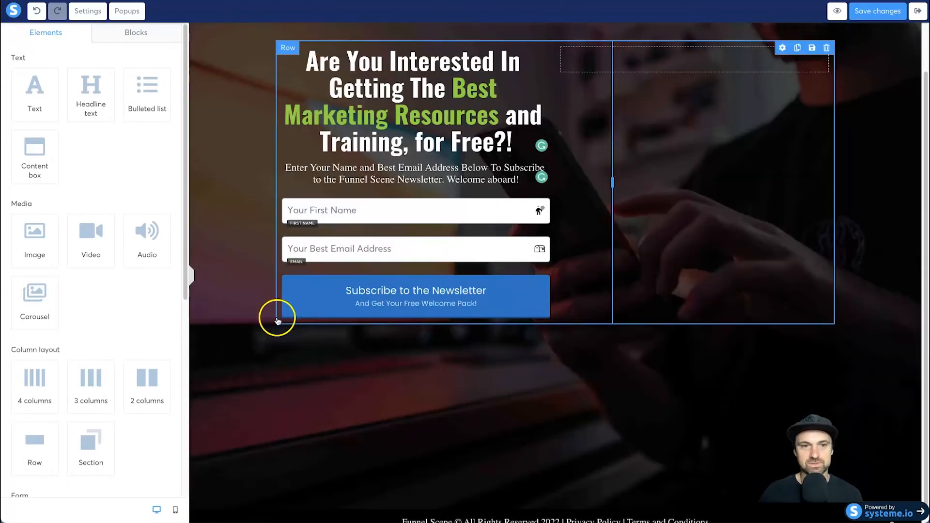
left_click(278, 322)
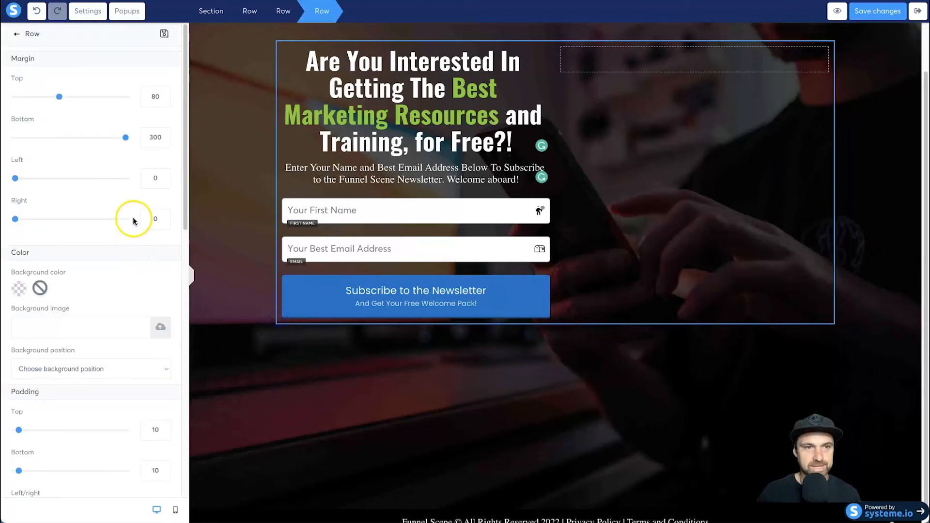
left_click_drag(151, 137, 145, 139)
type("2")
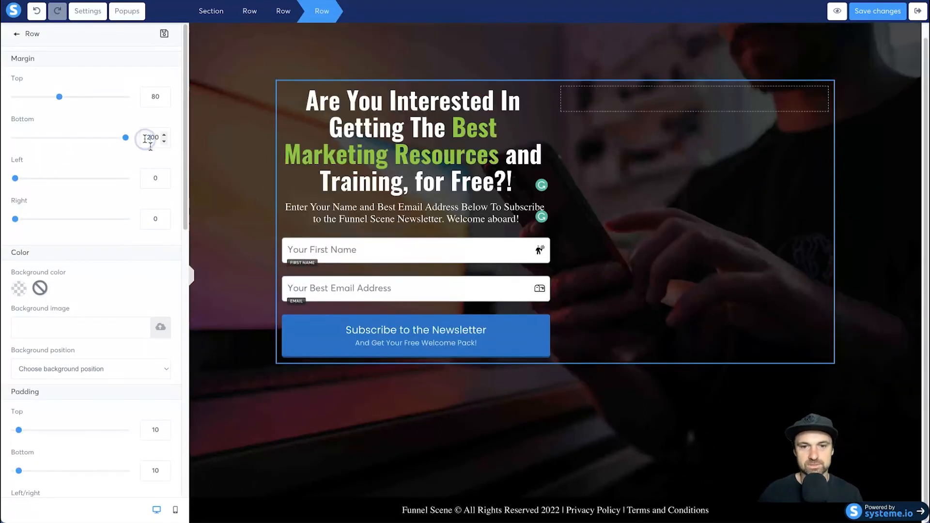
left_click(630, 442)
left_click(191, 274)
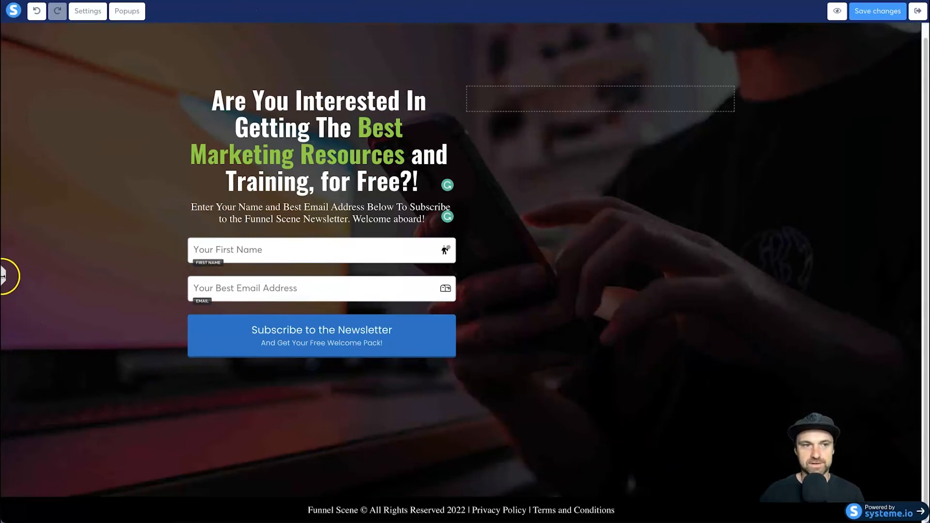
left_click(6, 275)
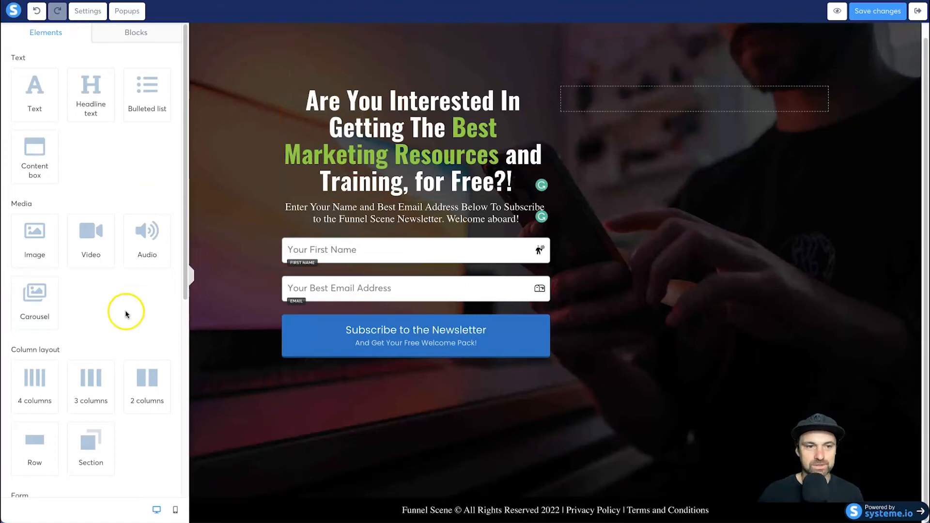
- Switch to the mobile layout and set the headline's line height to 33 and font size to 34
left_click(175, 509)
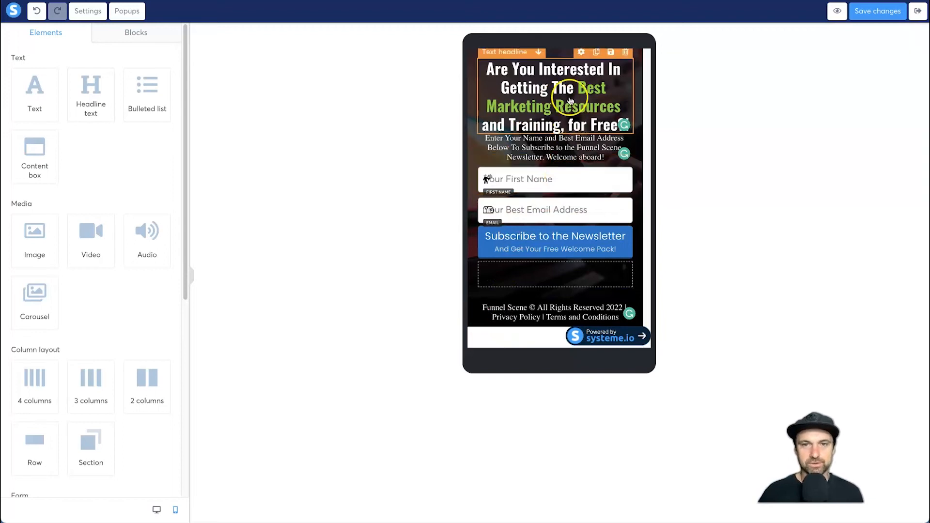
left_click(538, 84)
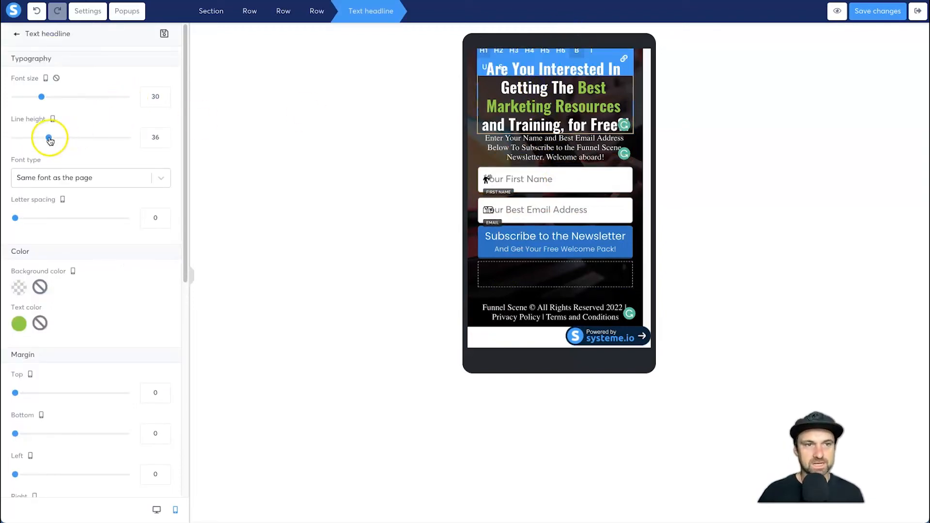
left_click_drag(49, 139, 45, 140)
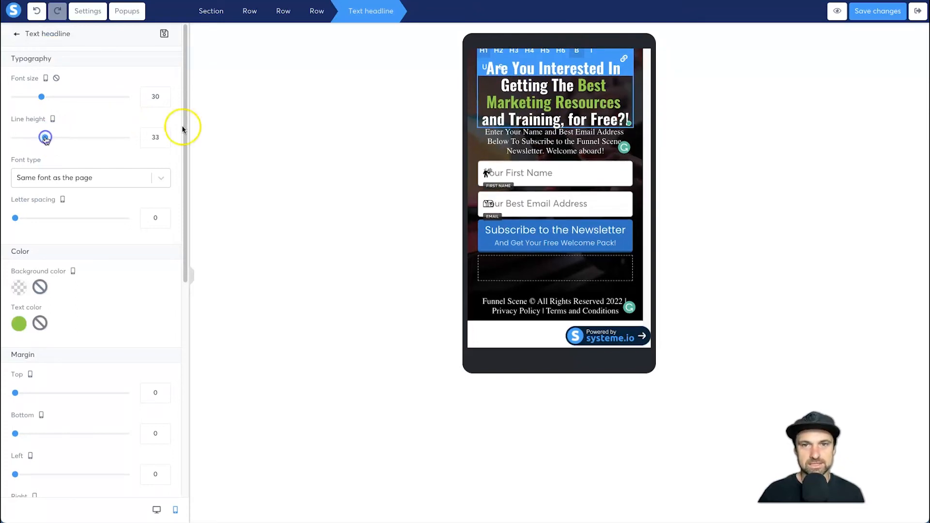
left_click(165, 93)
left_click(166, 93)
left_click(165, 93)
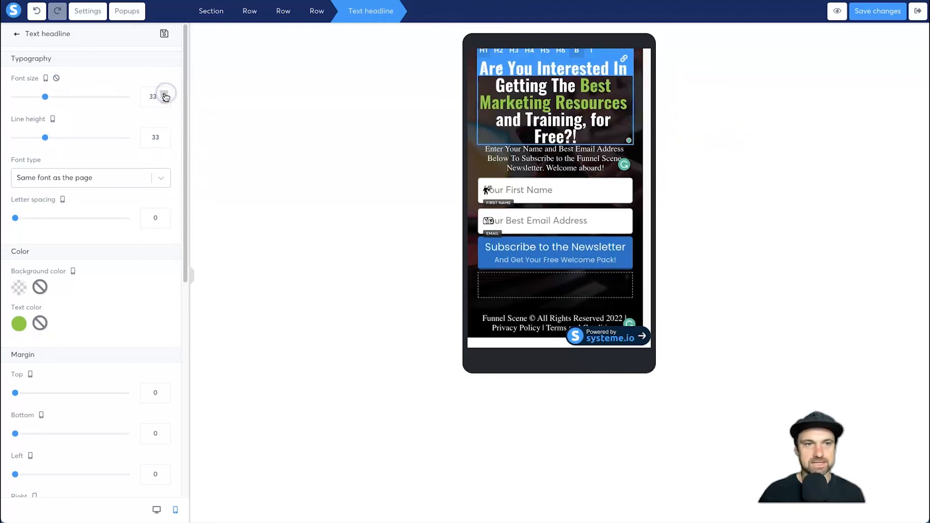
left_click(165, 95)
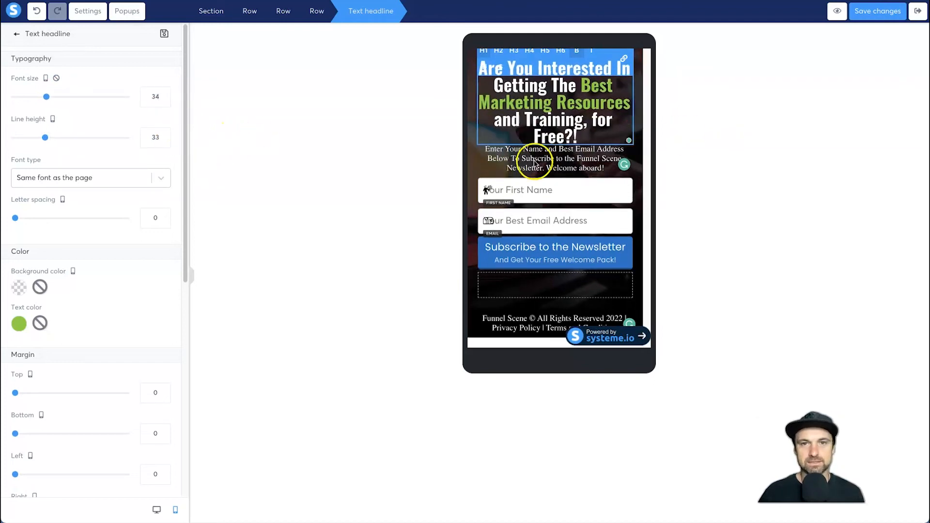
left_click(454, 167)
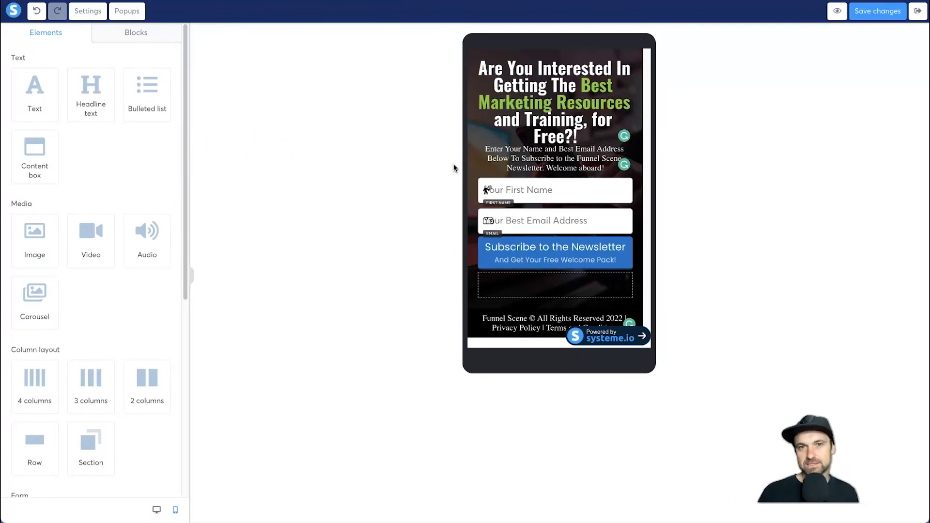
- Increase the mobile headline's line height to 35
left_click(510, 126)
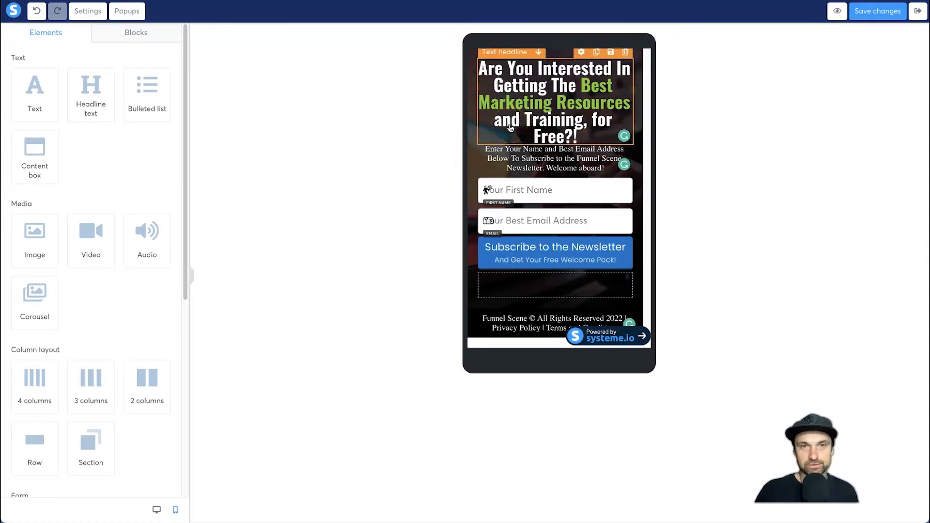
left_click(428, 112)
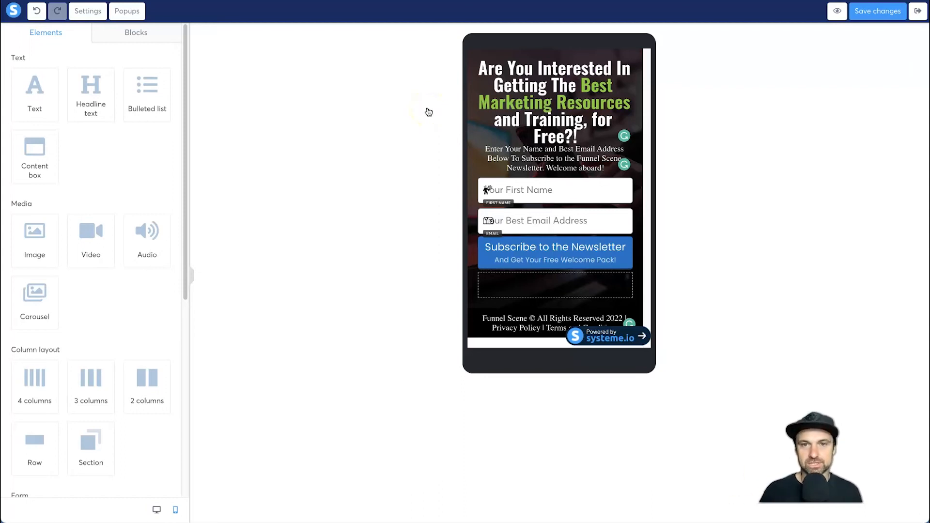
left_click(564, 135)
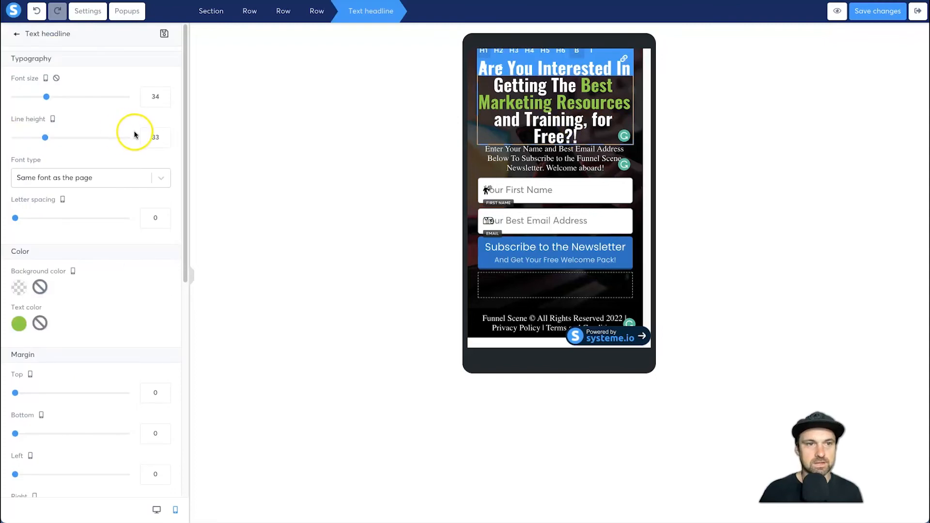
left_click_drag(44, 137, 48, 138)
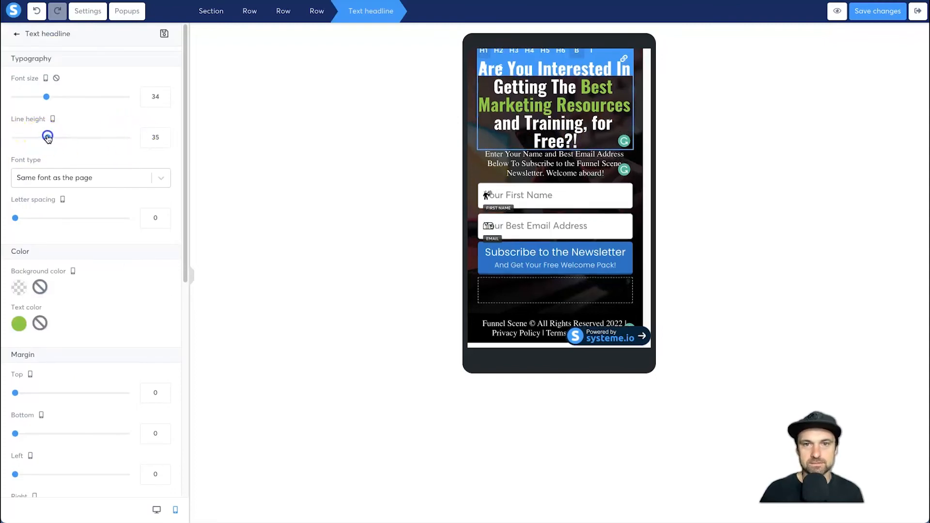
left_click(447, 165)
- Set the top margin of the mobile text below the headline to 10
left_click(503, 156)
left_click(151, 358)
type("1")
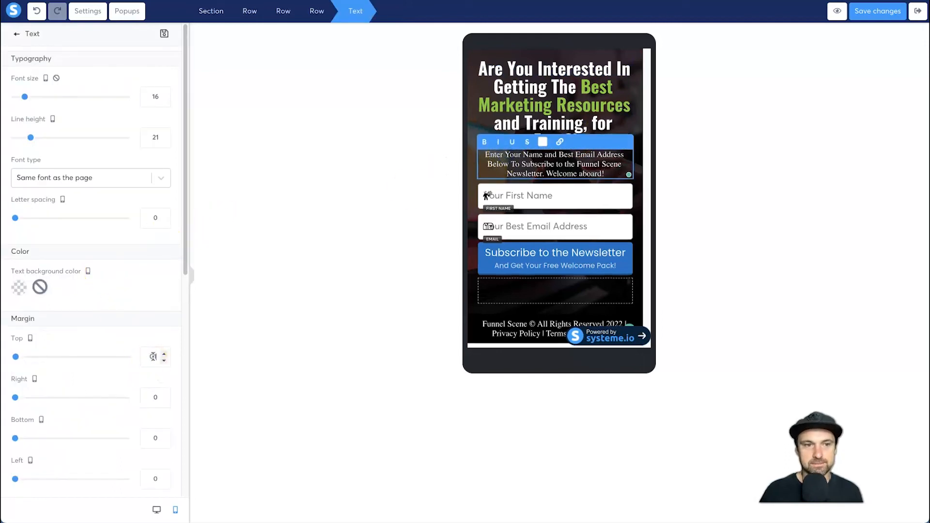
type("0")
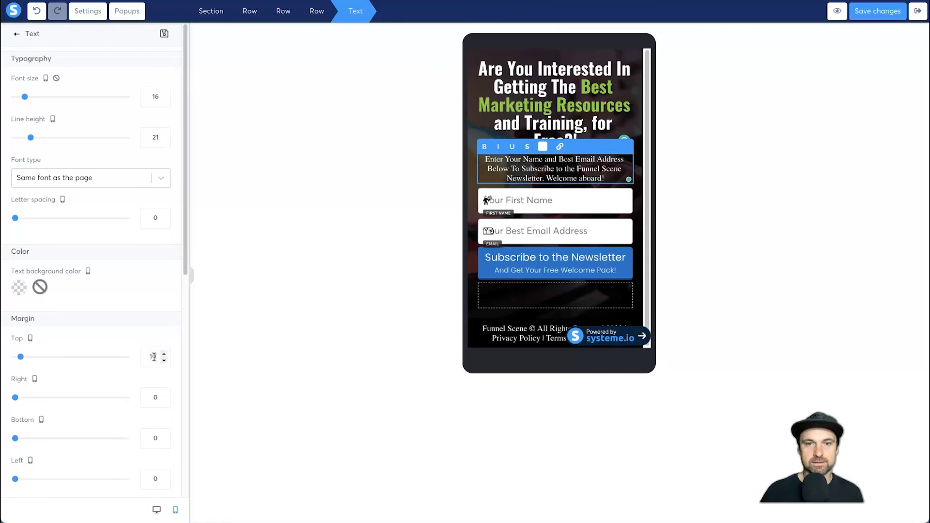
left_click(415, 181)
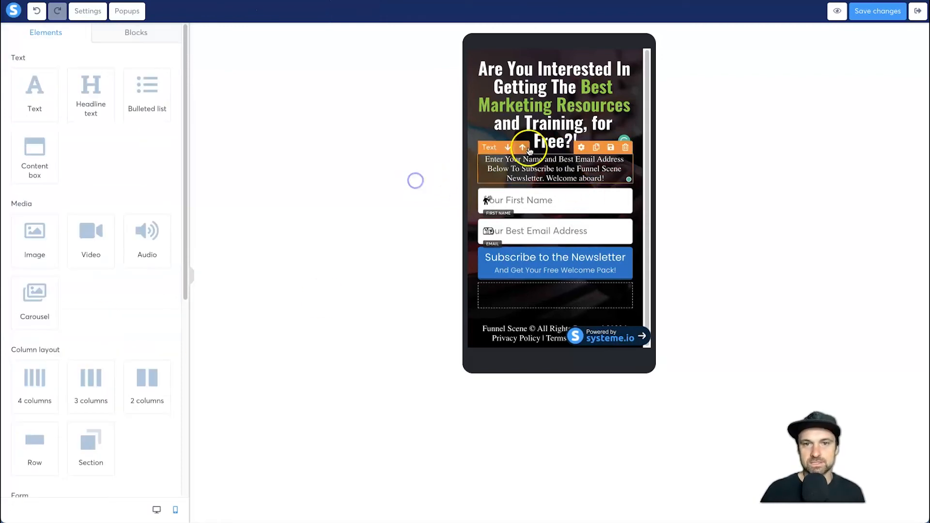
- Set the font size of the mobile text below the headline to 18
left_click(529, 172)
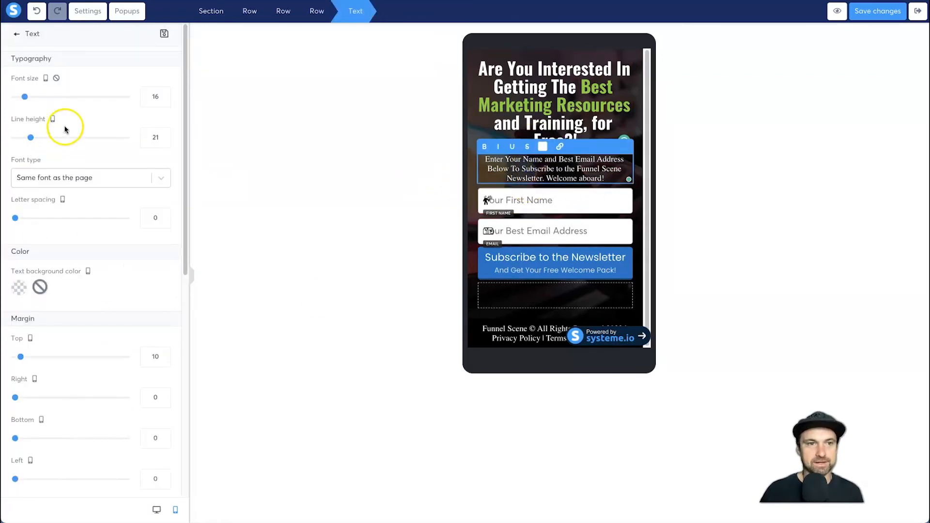
left_click(165, 94)
left_click(165, 93)
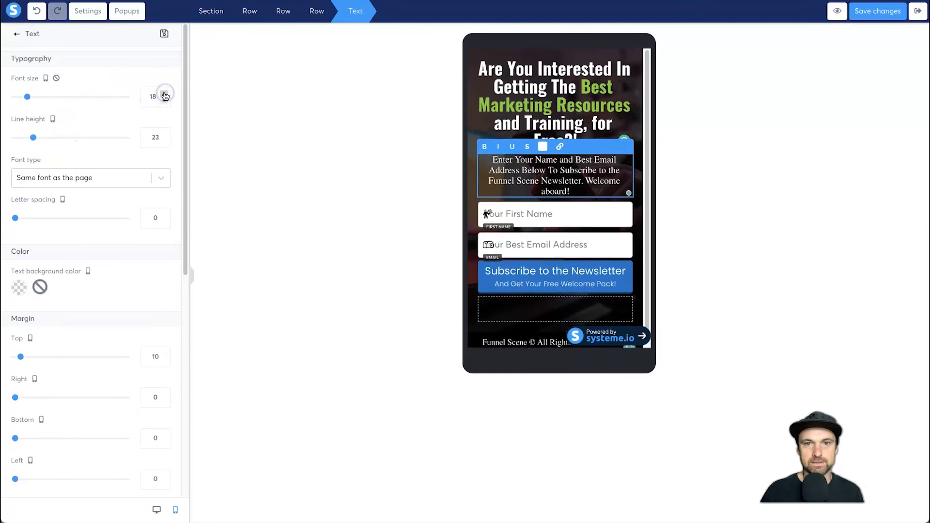
left_click(388, 266)
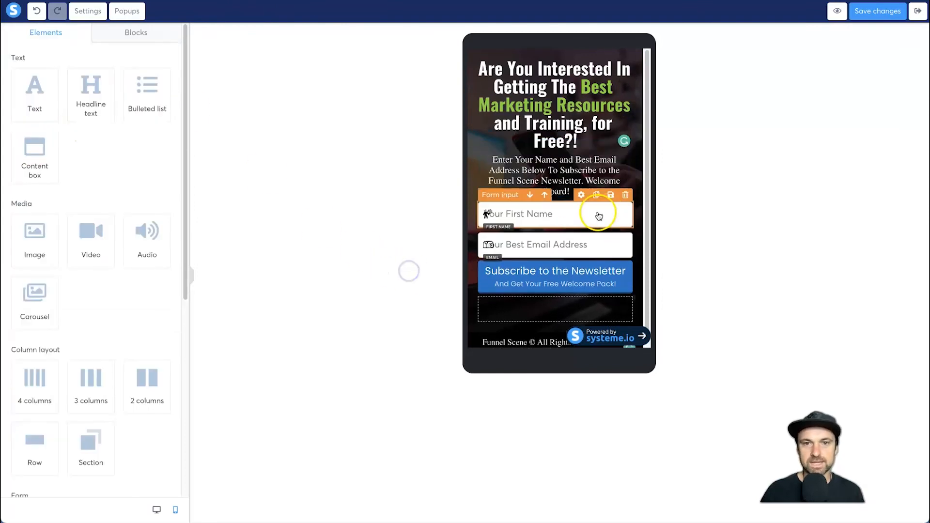
- Set the mobile first name field's font size to 16 and remove its person-sign icon
left_click(548, 219)
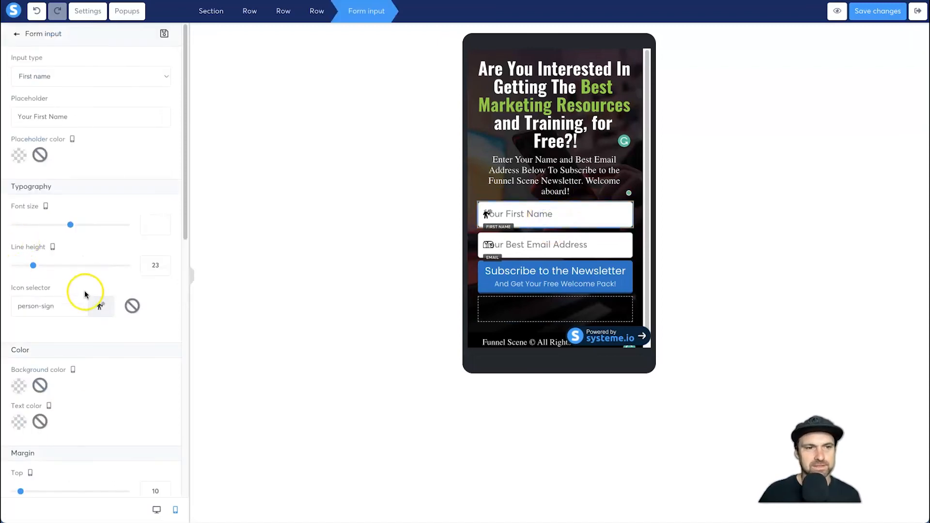
left_click(67, 225)
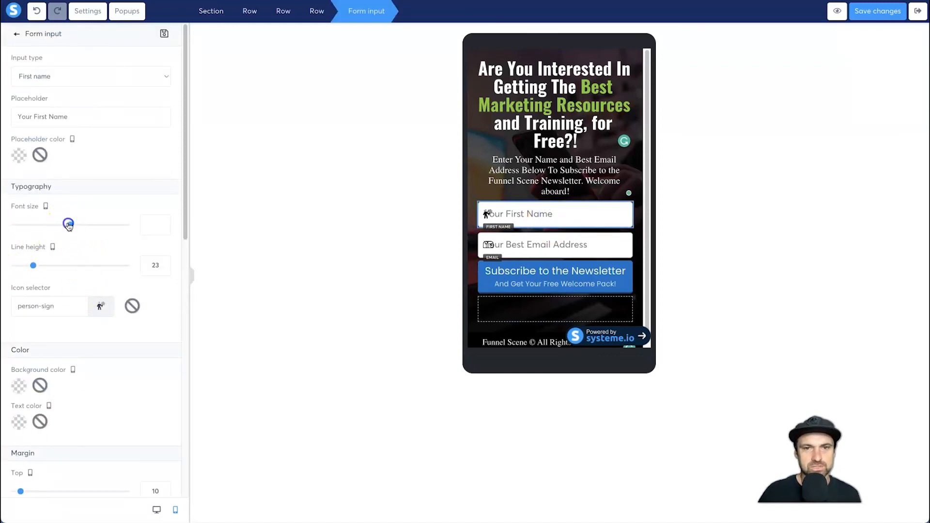
left_click_drag(67, 226, 26, 226)
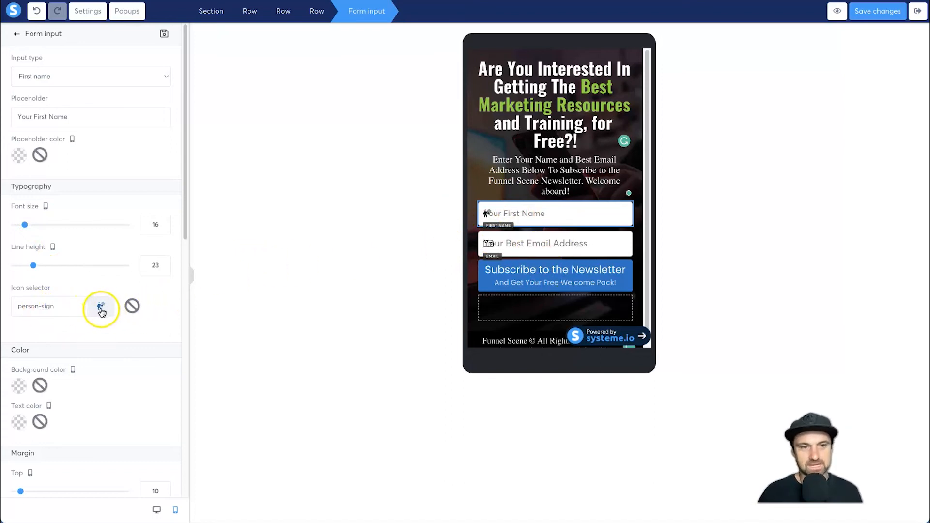
left_click(131, 307)
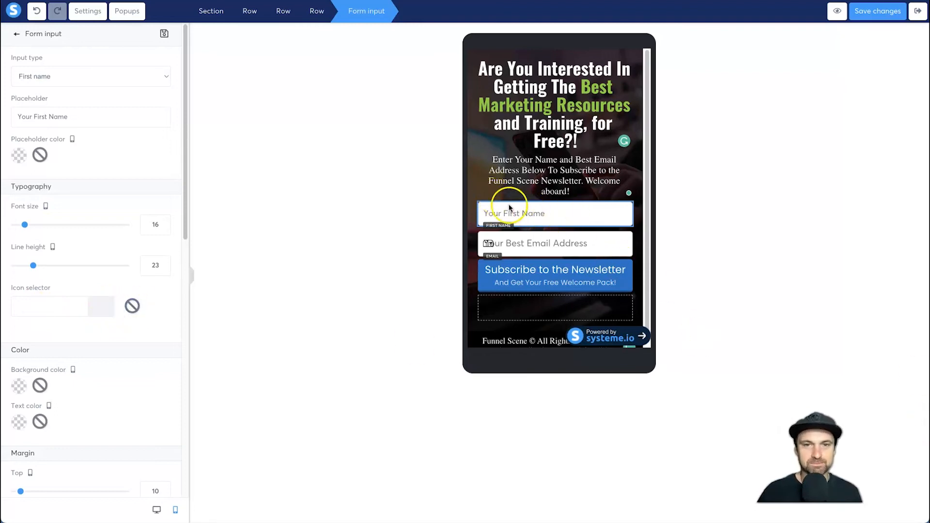
- Set the mobile email field's font size to 16 and remove its mailbox icon
left_click(535, 247)
left_click(538, 244)
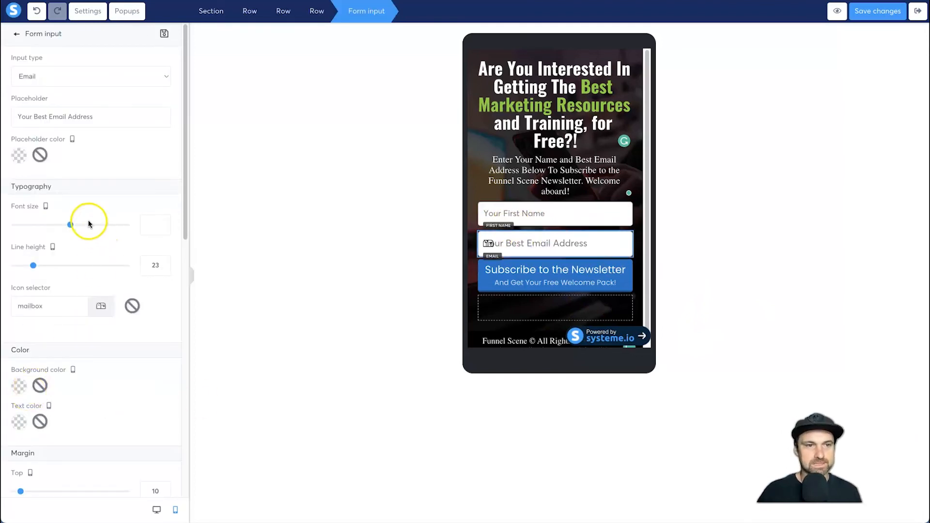
double_click(149, 230)
type("16")
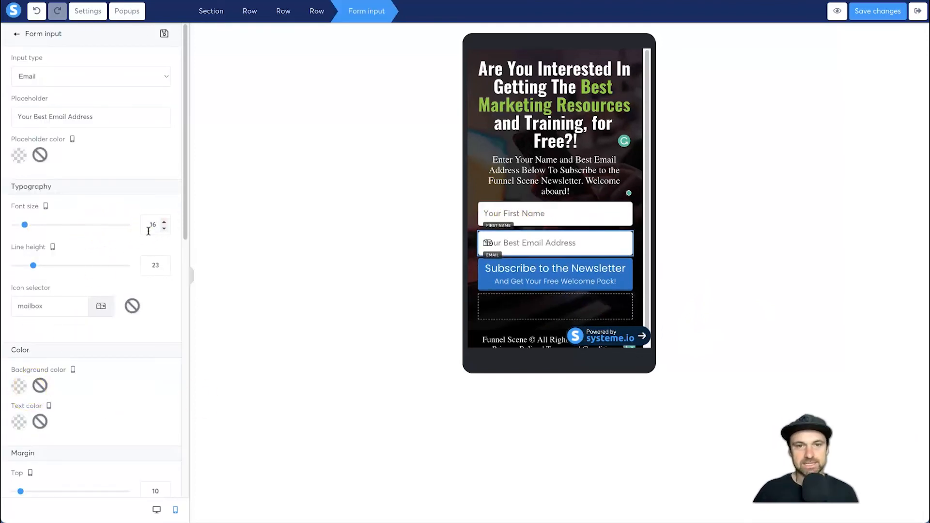
left_click(131, 305)
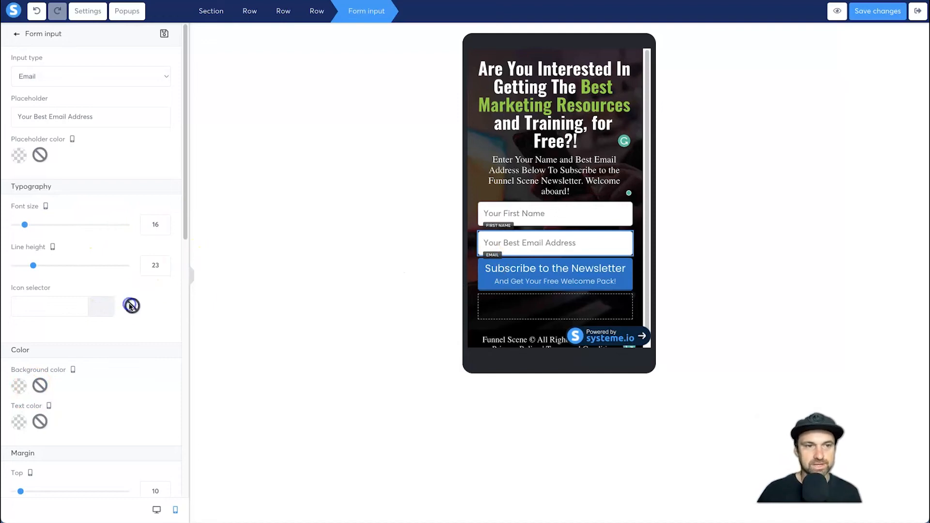
left_click(419, 290)
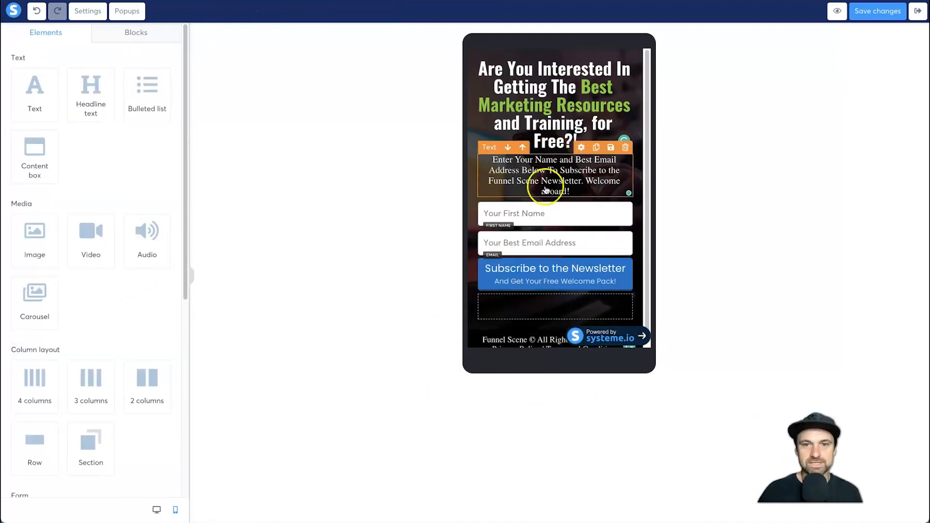
- Try top margins of 10 and 15 on the mobile newsletter subscribe button
left_click(556, 274)
left_click(149, 305)
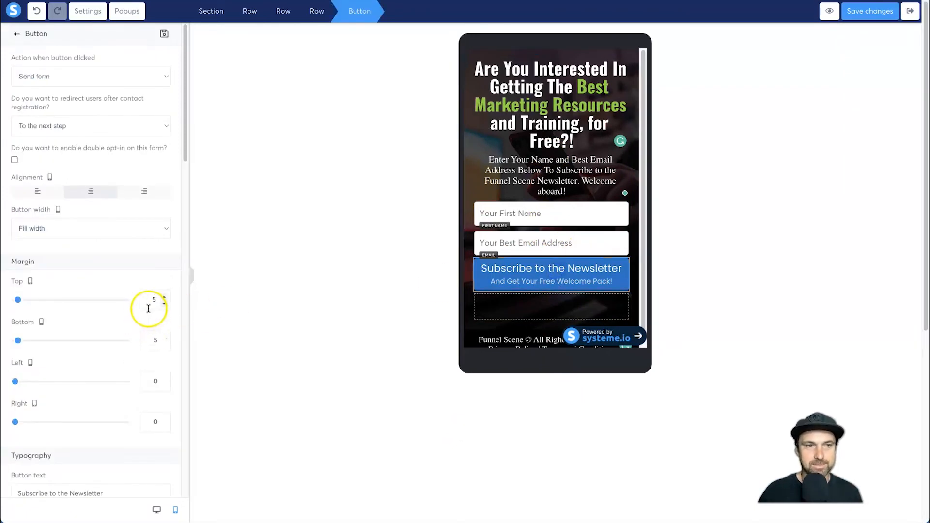
left_click(147, 299)
type("1")
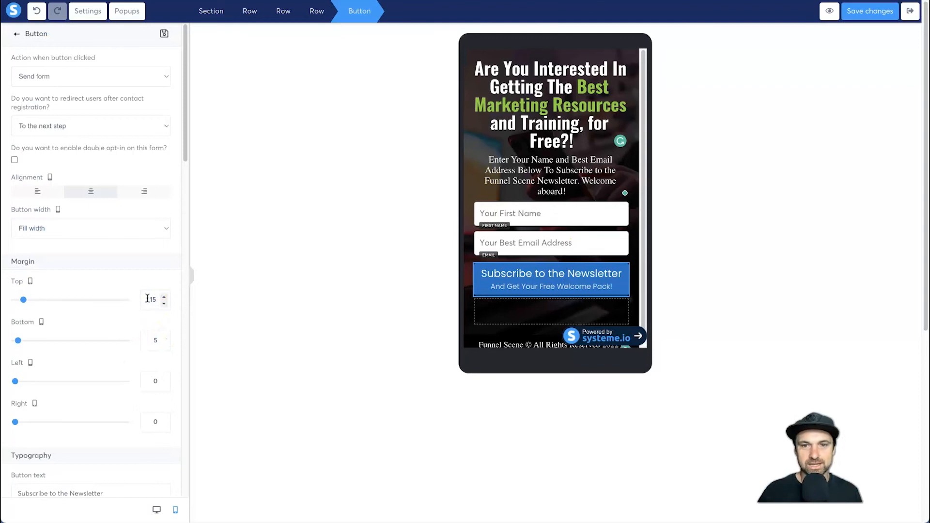
key("Delete")
type("0")
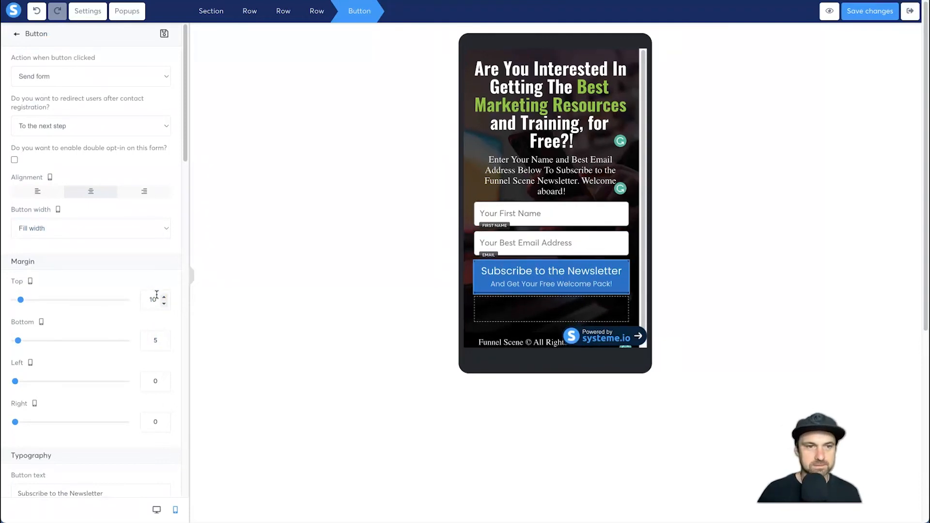
key("BackSpace")
type("5")
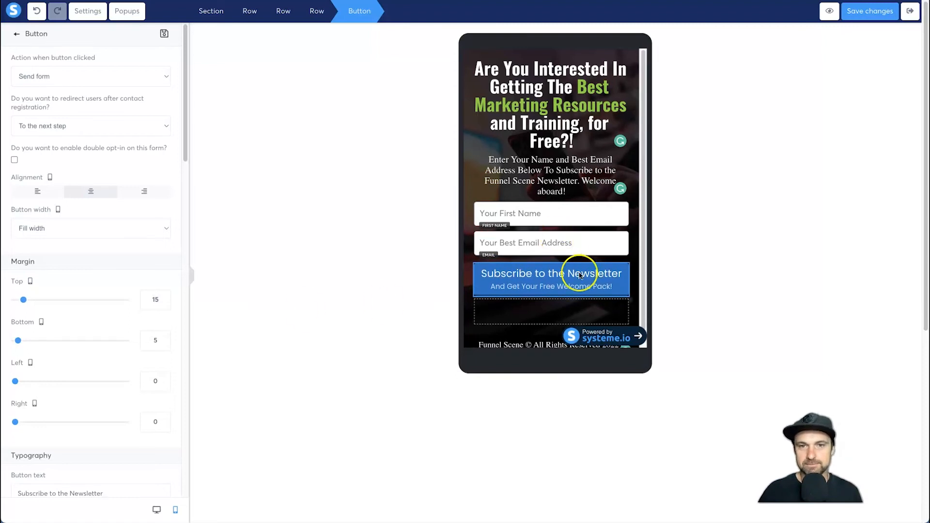
- Round all four corners of the mobile newsletter subscribe button to 5
scroll(139, 359, "down", 15)
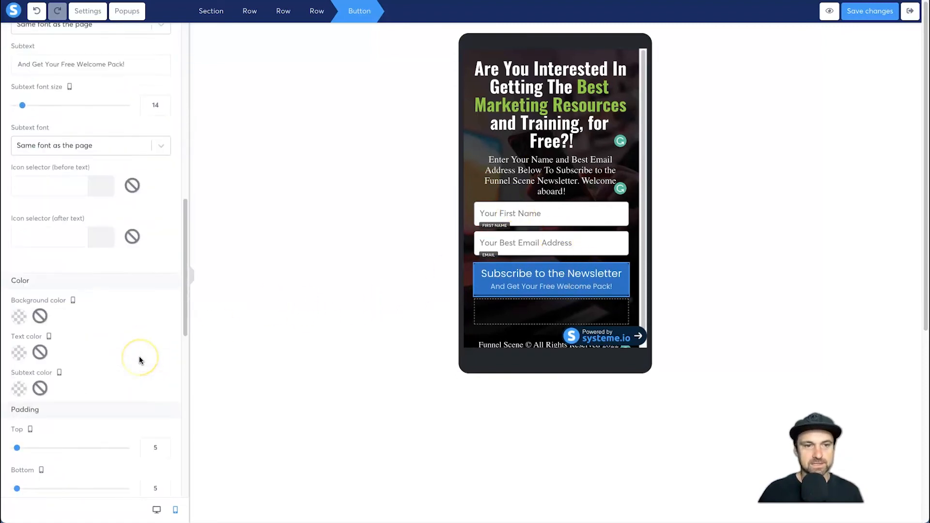
left_click(153, 213)
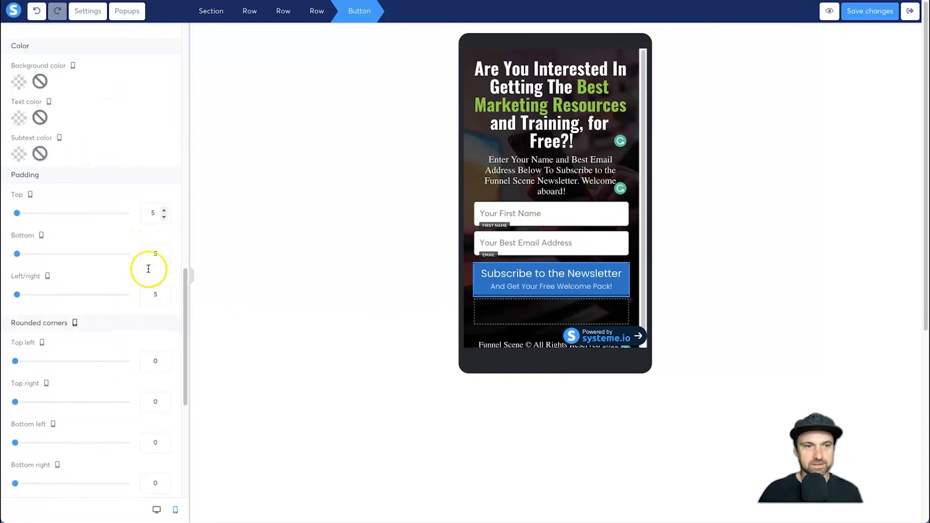
scroll(148, 252, "down", 1)
left_click(145, 319)
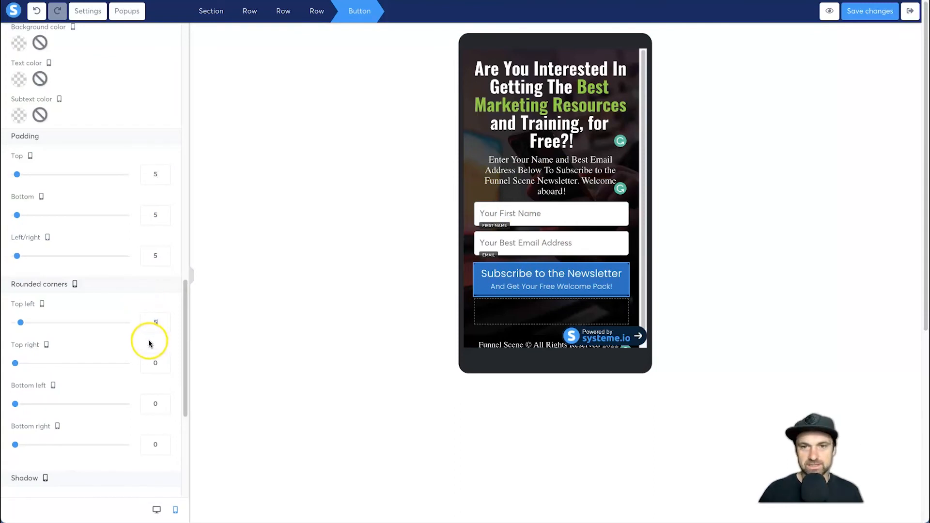
left_click(152, 360)
type("5")
left_click(152, 376)
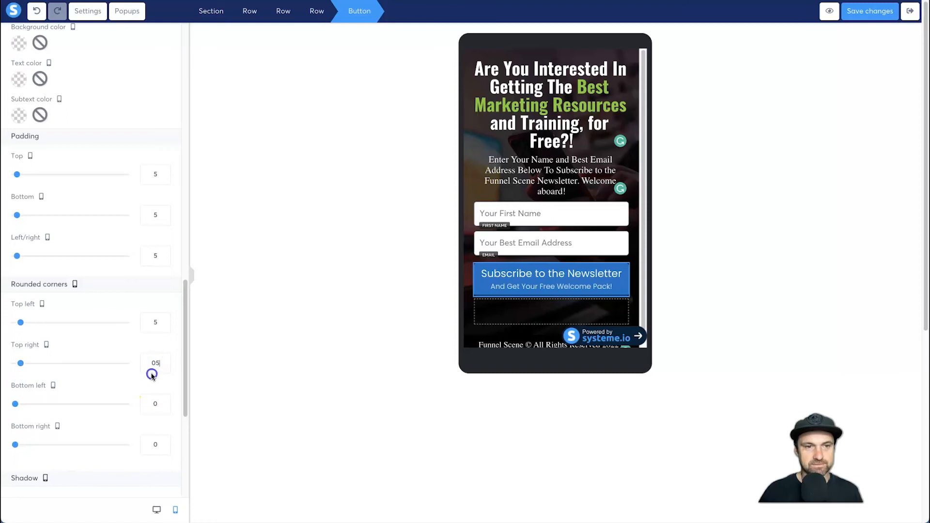
left_click(152, 403)
type("5")
left_click(151, 444)
type("5")
left_click(150, 445)
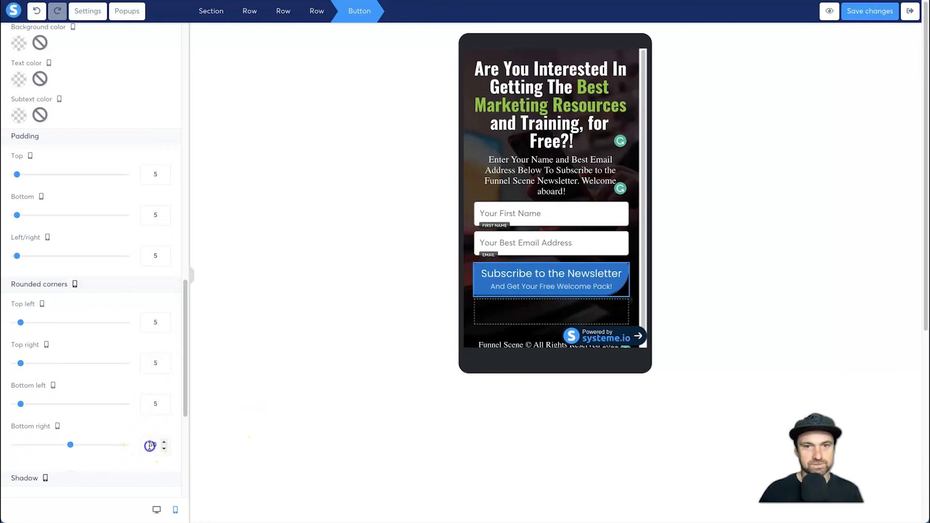
left_click(540, 307)
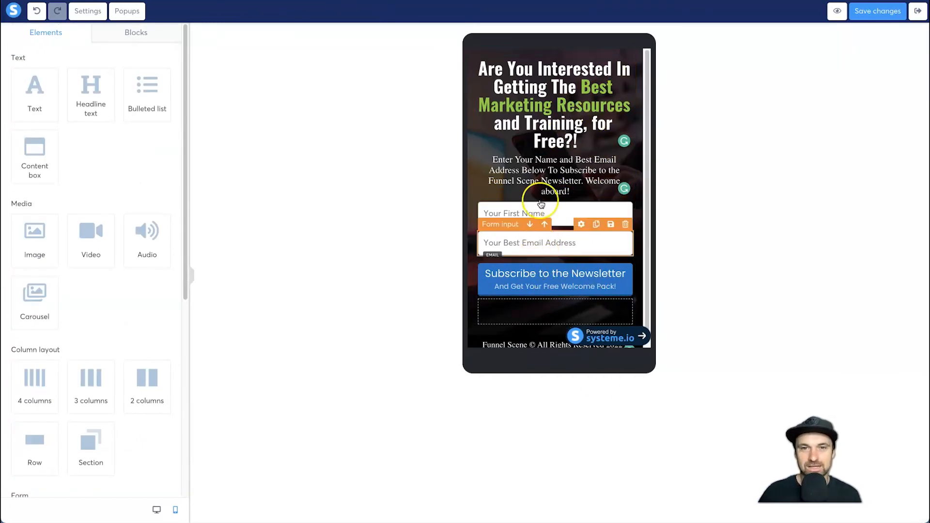
- Set the bottom margin of the mobile row holding the headline and form to 100, and check the spacing above the footer
scroll(490, 227, "down", 1)
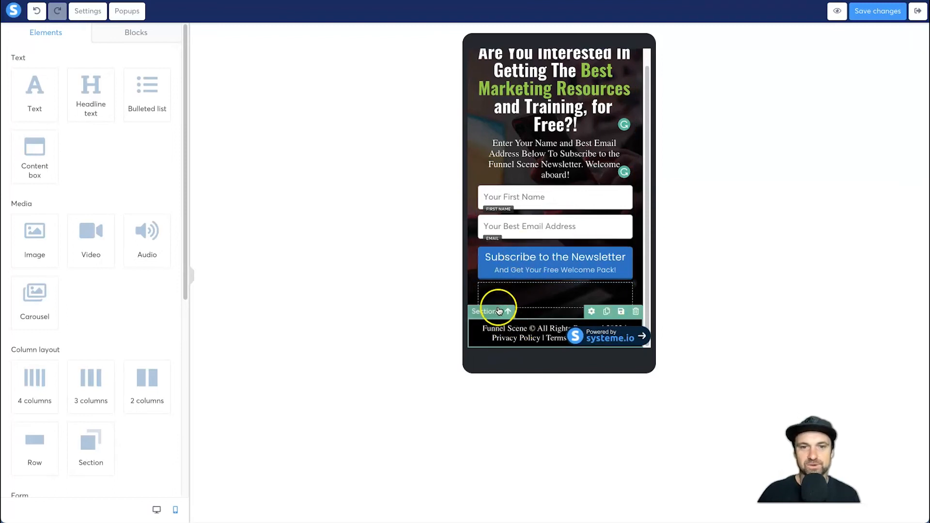
left_click(477, 274)
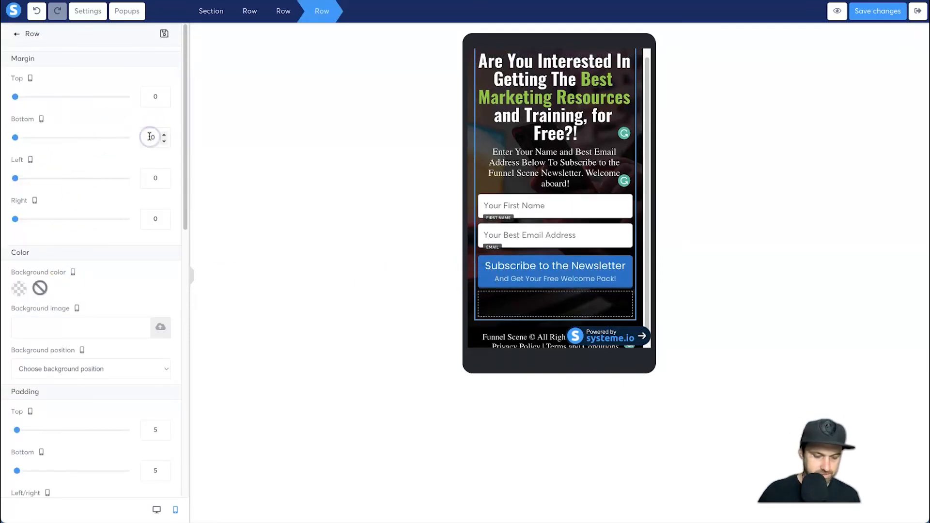
type("100")
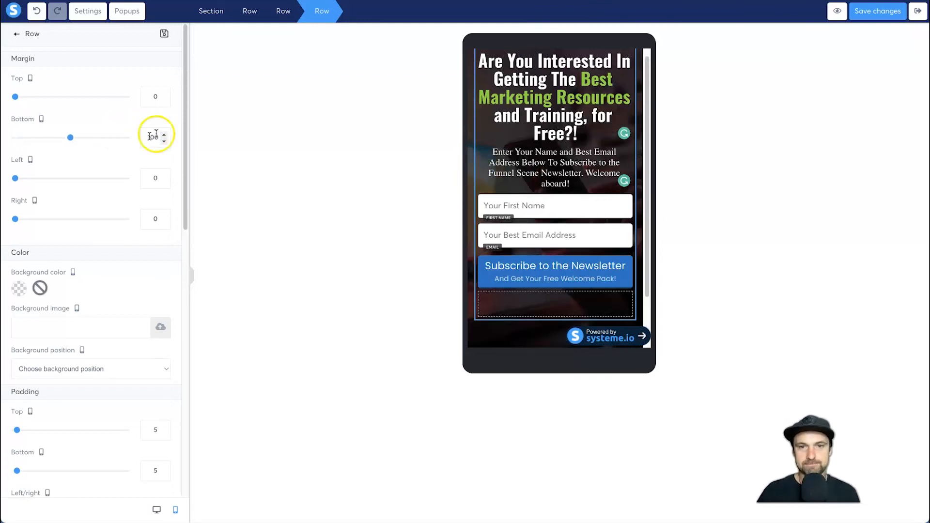
left_click(472, 315)
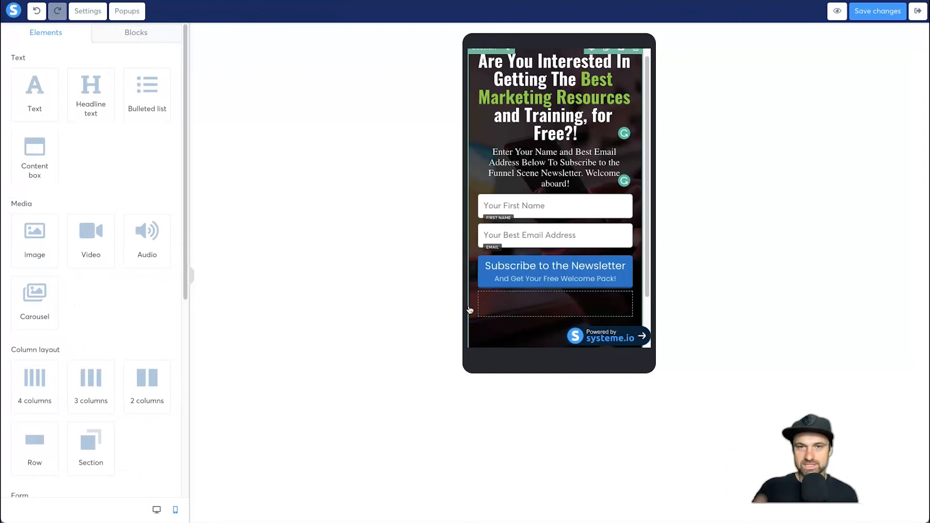
scroll(477, 304, "down", 2)
scroll(482, 300, "up", 2)
scroll(504, 293, "down", 2)
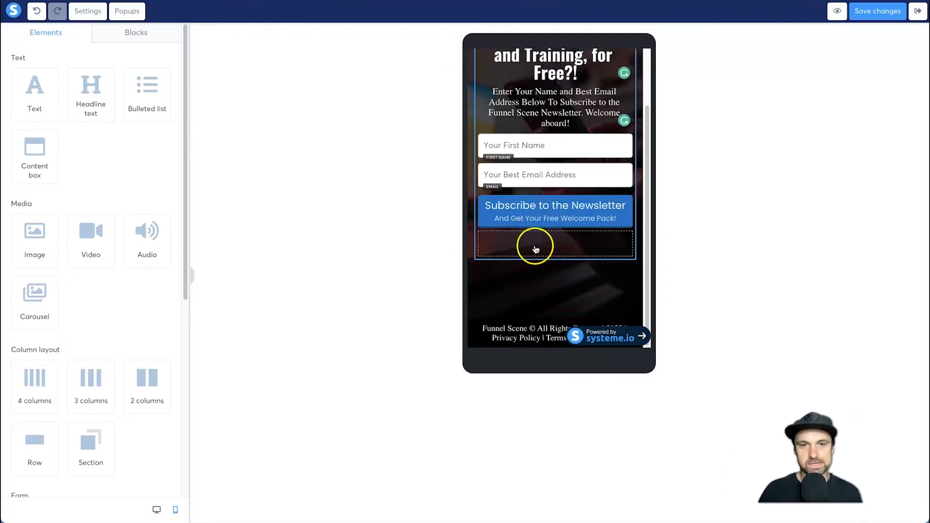
scroll(533, 245, "up", 2)
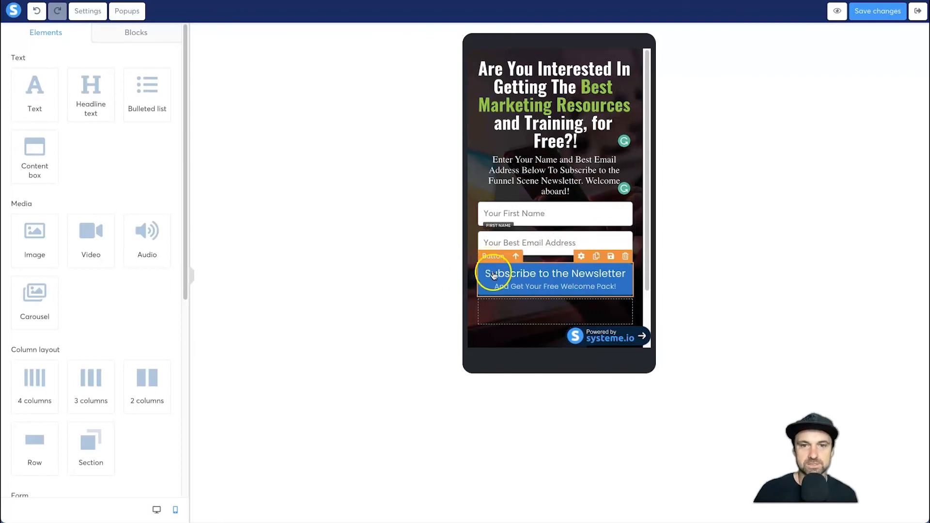
- Set the top margin of the mobile newsletter subscribe button to 10
left_click(582, 292)
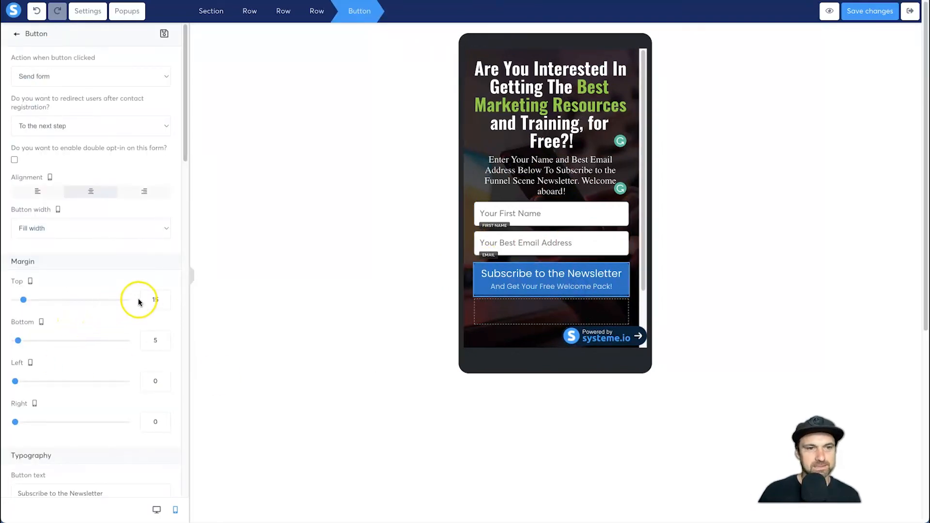
left_click(153, 298)
type("10")
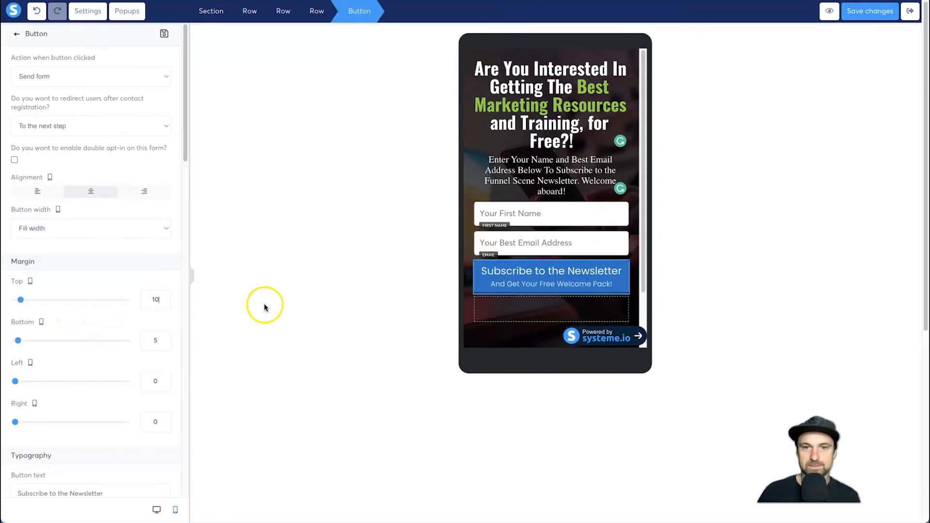
left_click(290, 298)
- Set the mobile subscribe button's main text to font size 18, and collapse the editor's side panel
left_click(528, 277)
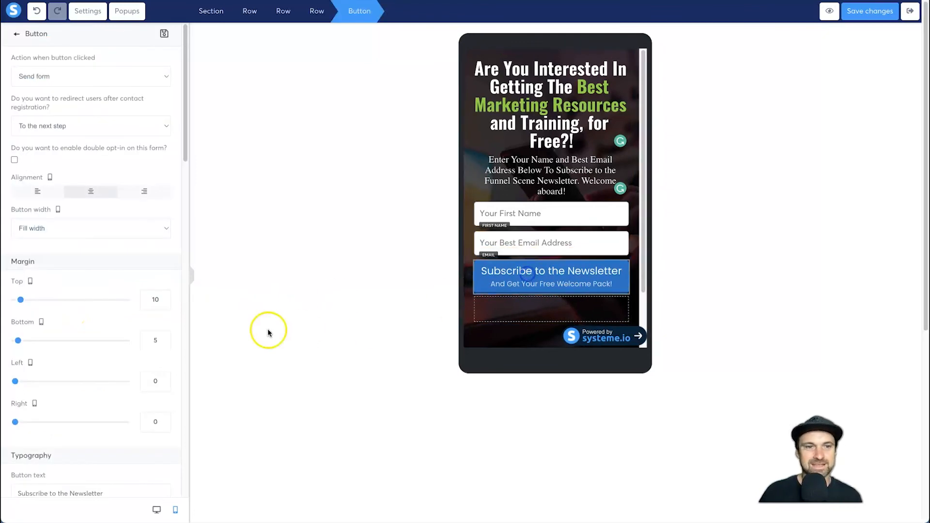
scroll(64, 227, "down", 1)
scroll(65, 293, "down", 4)
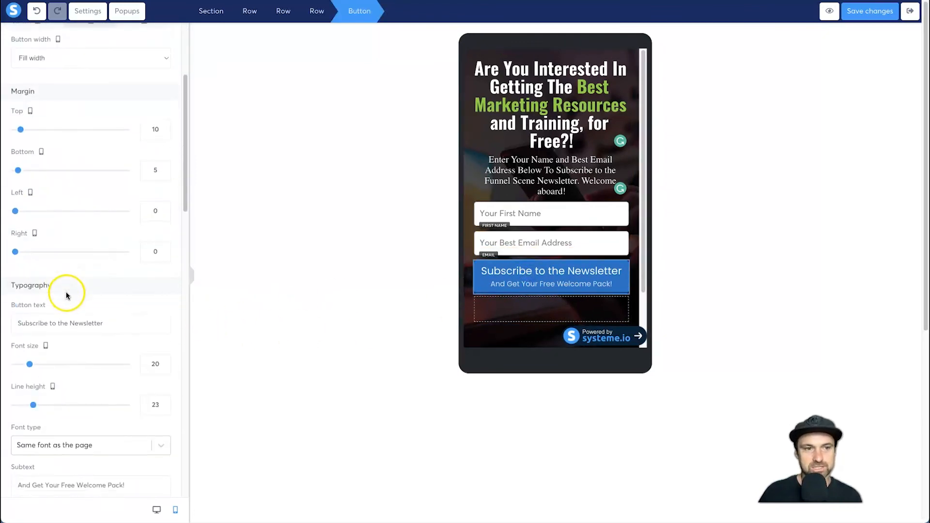
left_click(165, 345)
left_click(165, 346)
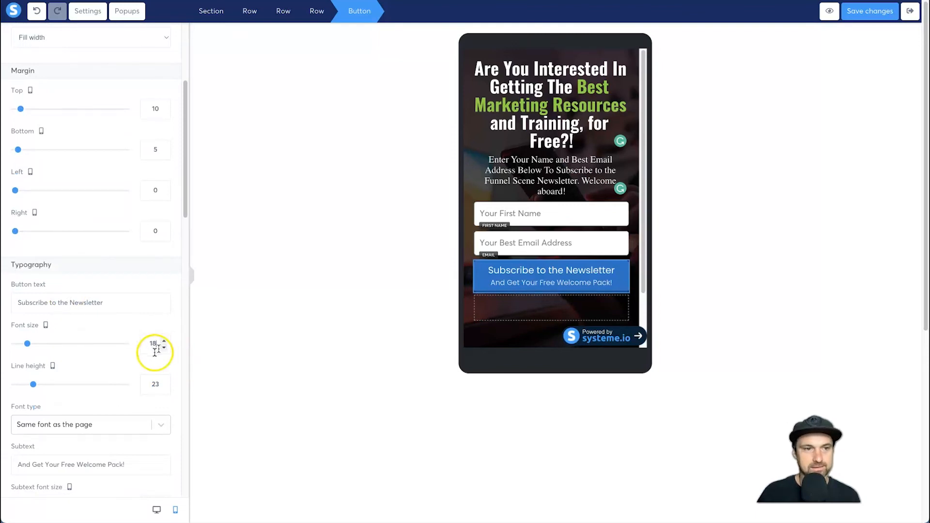
scroll(109, 390, "down", 2)
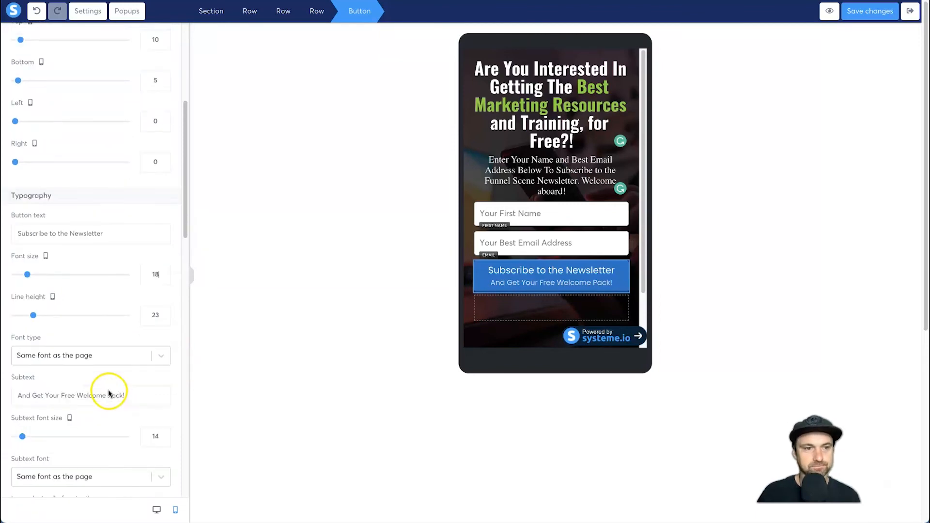
left_click(509, 304)
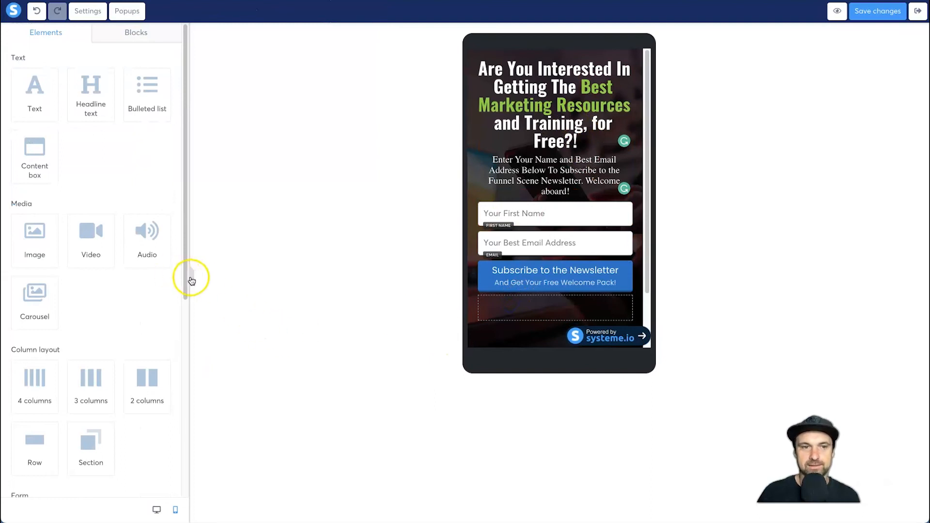
left_click(191, 280)
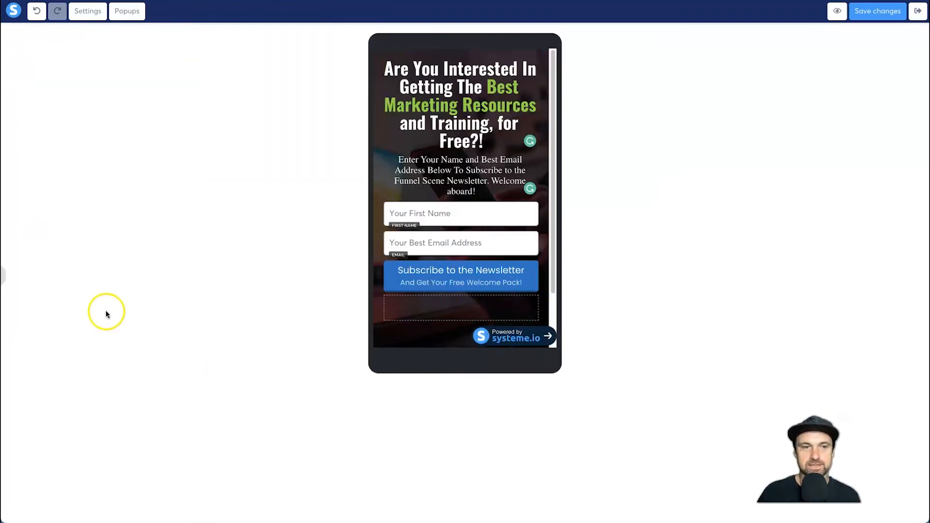
- In the desktop layout, add the uploaded cut-out photo of the man in black to the empty column beside the form, at size 460
left_click(4, 278)
left_click(157, 510)
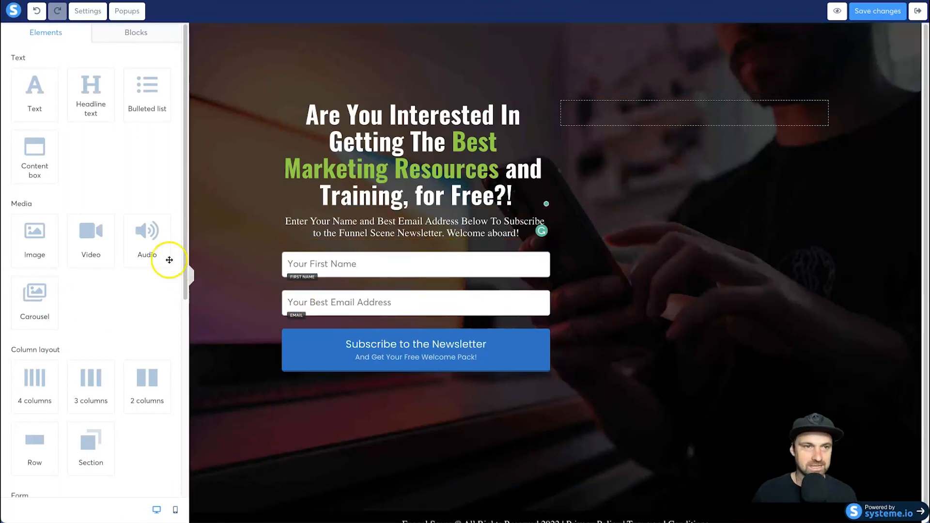
mouse_move(34, 238)
left_mouse_down()
mouse_move(260, 225)
mouse_move(644, 94)
mouse_move(635, 121)
mouse_move(104, 240)
mouse_move(46, 225)
left_mouse_up()
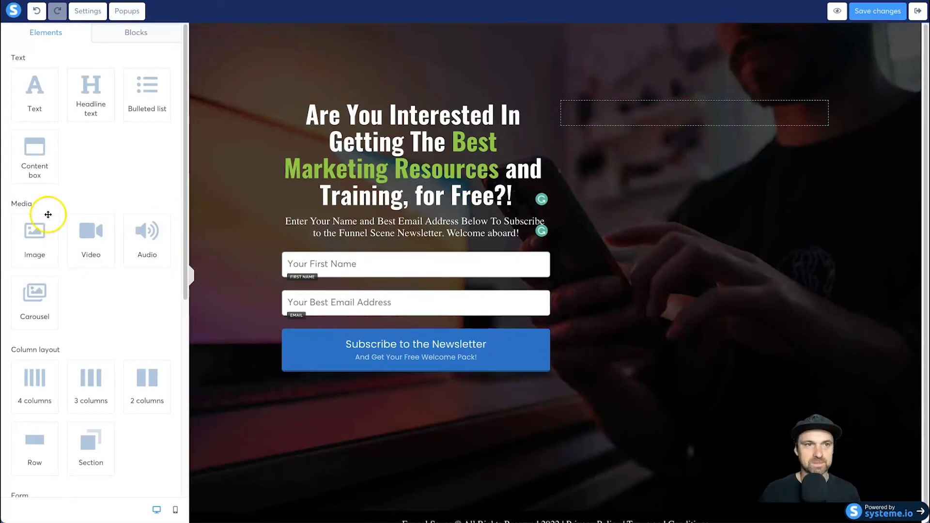
left_click(29, 13)
left_click(526, 304)
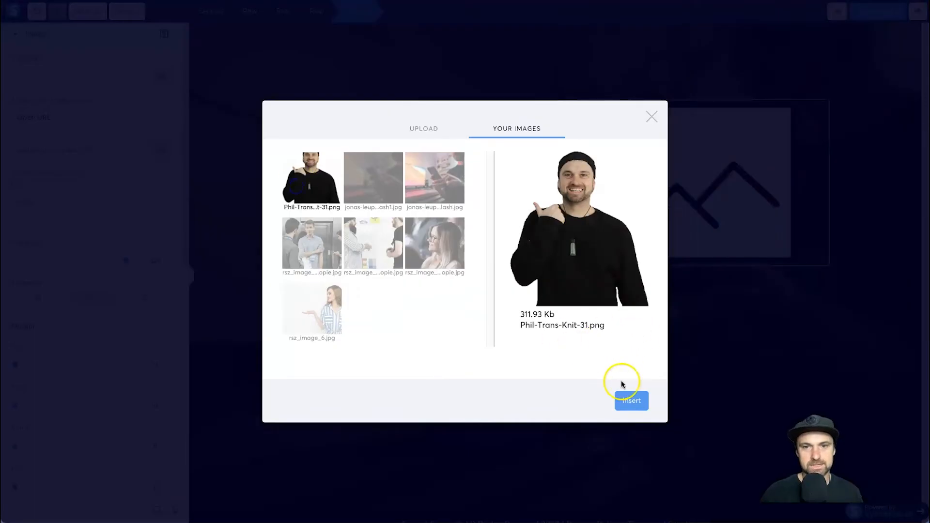
left_click(631, 400)
left_click_drag(126, 261, 113, 263)
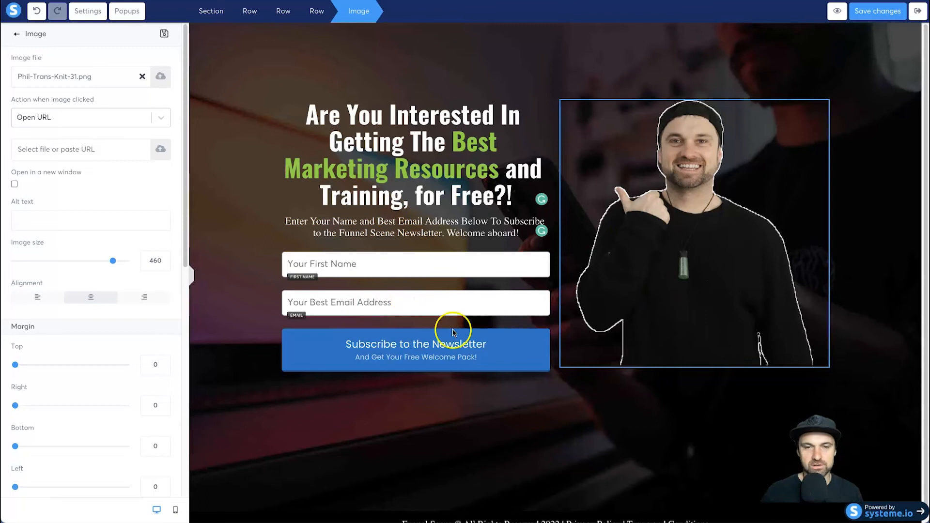
left_click(551, 455)
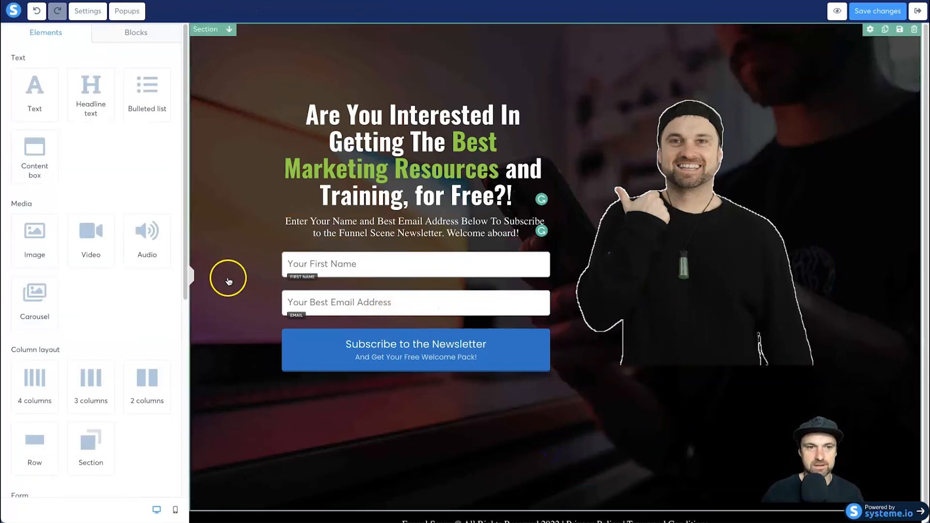
- Make the man's cut-out photo visible on desktop only by hiding it in the mobile layout, and return to the desktop layout
left_click(175, 510)
scroll(589, 266, "down", 3)
left_click(585, 267)
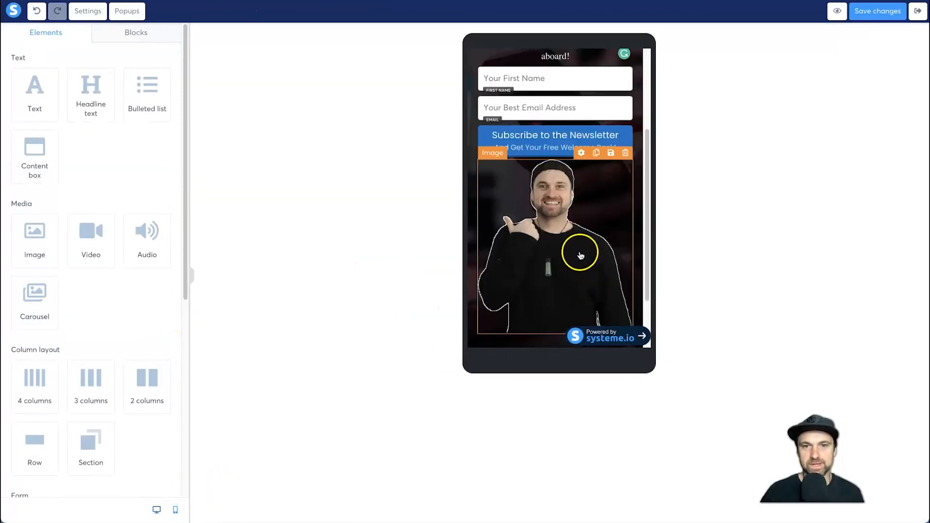
left_click(547, 247)
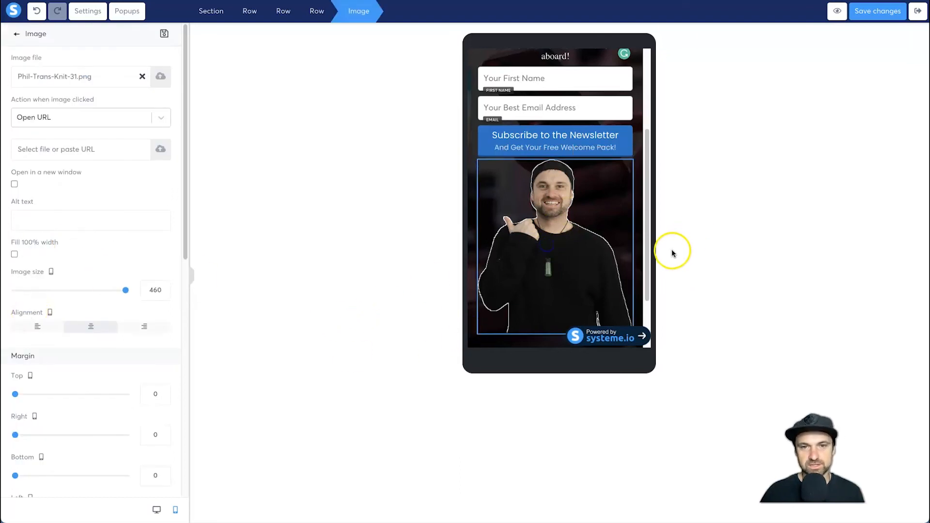
scroll(108, 285, "down", 5)
scroll(108, 285, "down", 5)
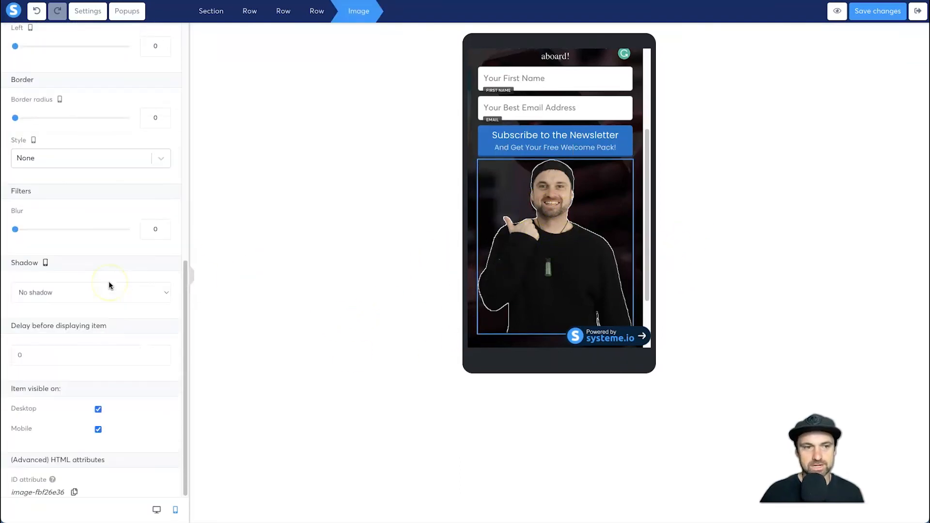
left_click(98, 431)
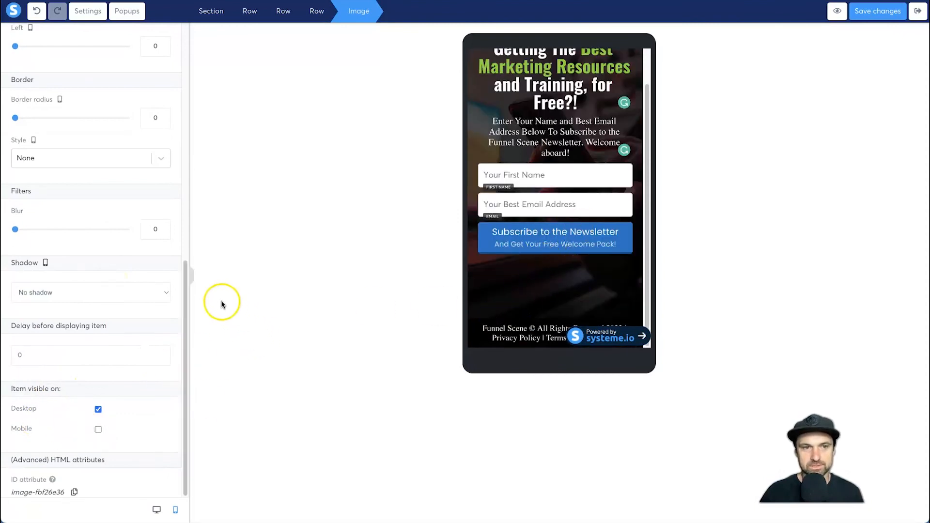
left_click(156, 511)
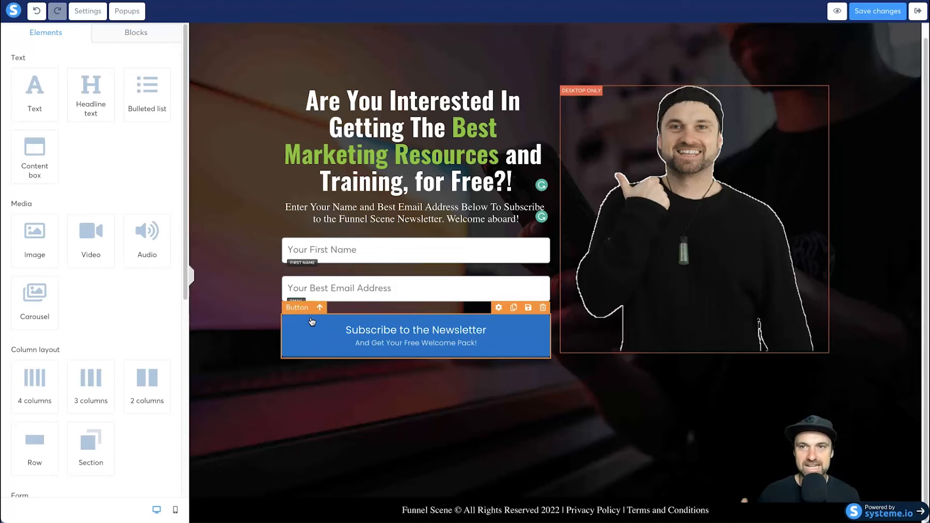
- Set the squeeze page's SEO title to "Subscribe To The Funnel Scene Newsletter"
left_click(95, 14)
scroll(73, 191, "down", 8)
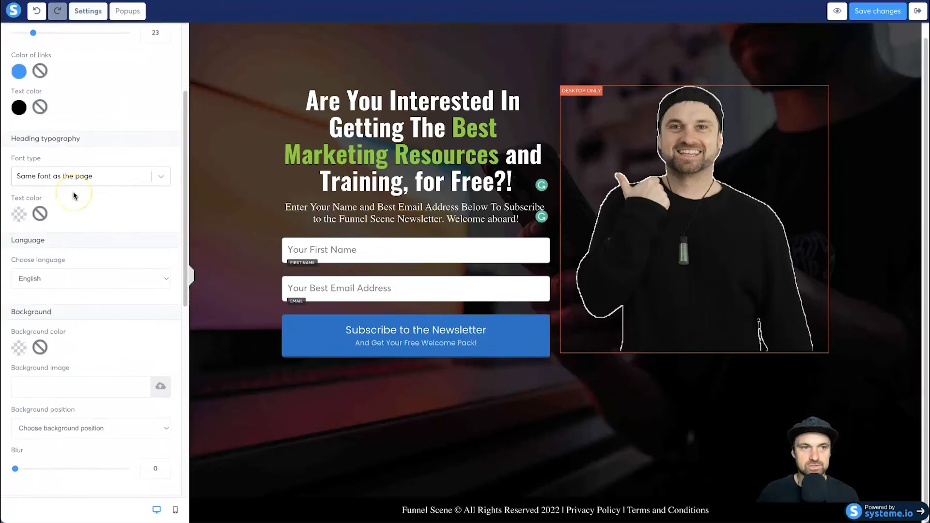
scroll(74, 195, "down", 2)
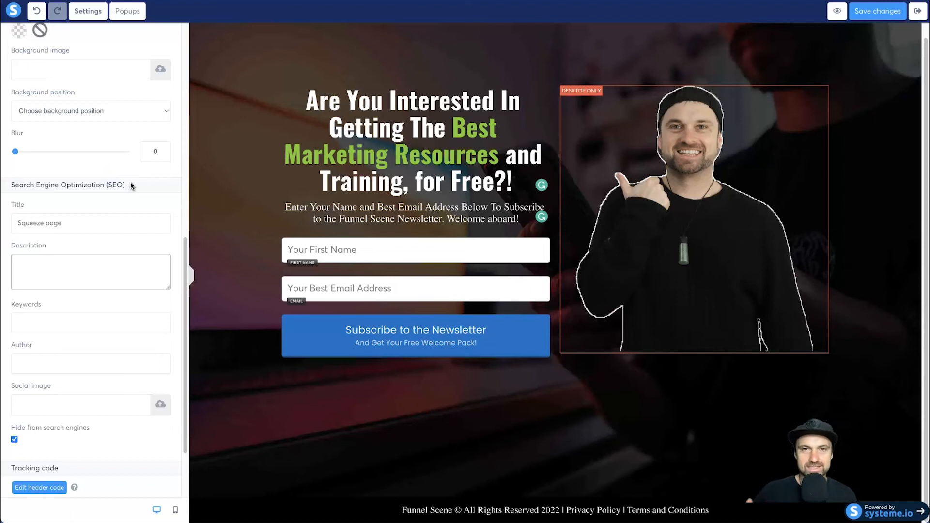
double_click(92, 218)
type("Funnel Scene")
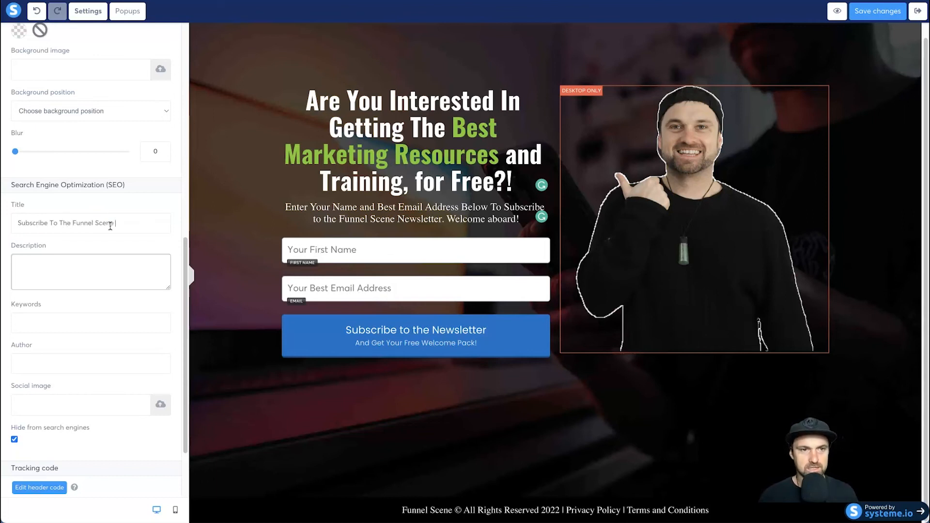
key("Tab")
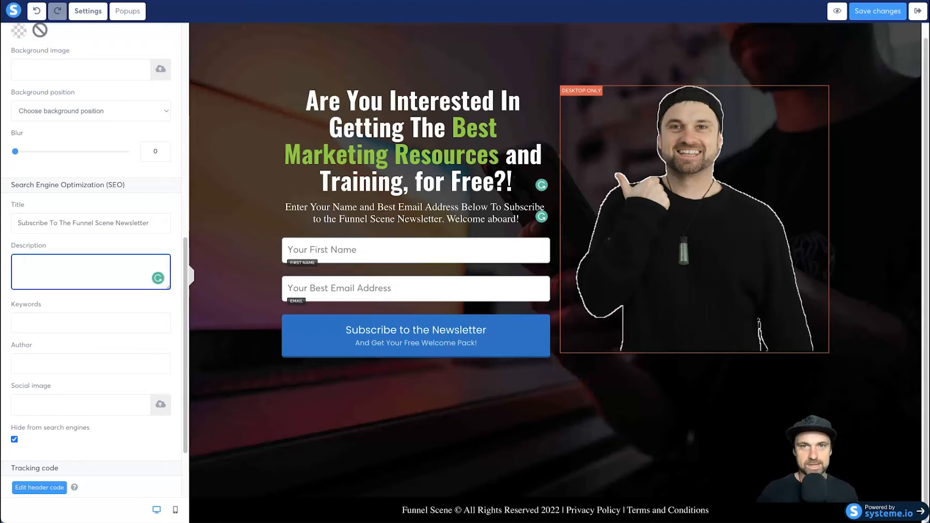
- Examine how page titles and descriptions are laid out in the open Google results for the copyright symbol, and return to the page editor
key("ctrl+Tab")
scroll(156, 302, "down", 1)
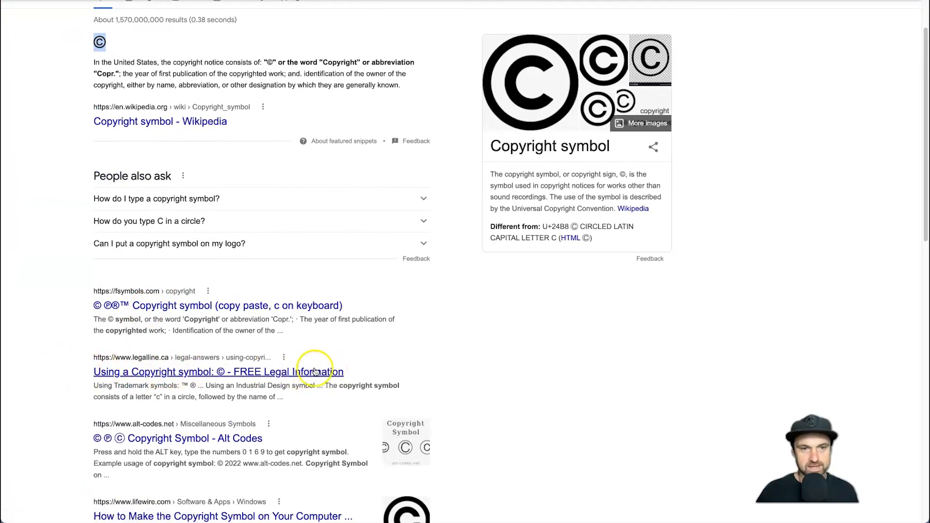
key("ctrl+shift+Tab")
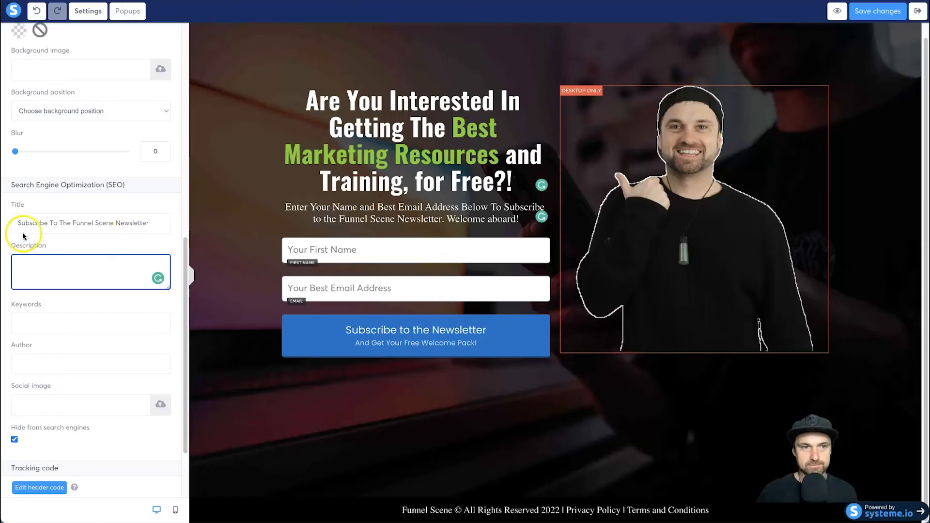
key("ctrl+Tab")
left_click_drag(93, 318, 296, 329)
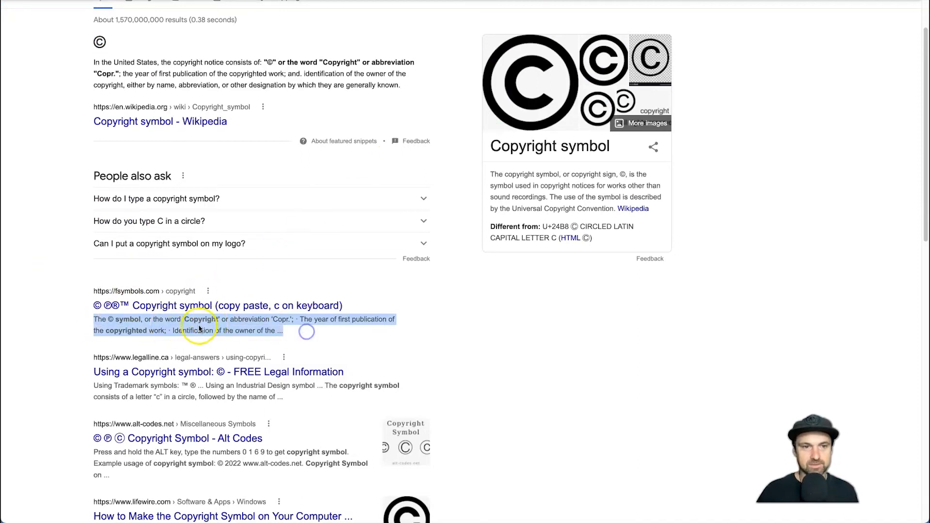
key("ctrl+shift+Tab")
- Enter SEO description "If you want to stay up to date with marketing training and tutorials, subscribe to the newsletter", keywords "Funnel Scene", and the author's name
left_click(119, 282)
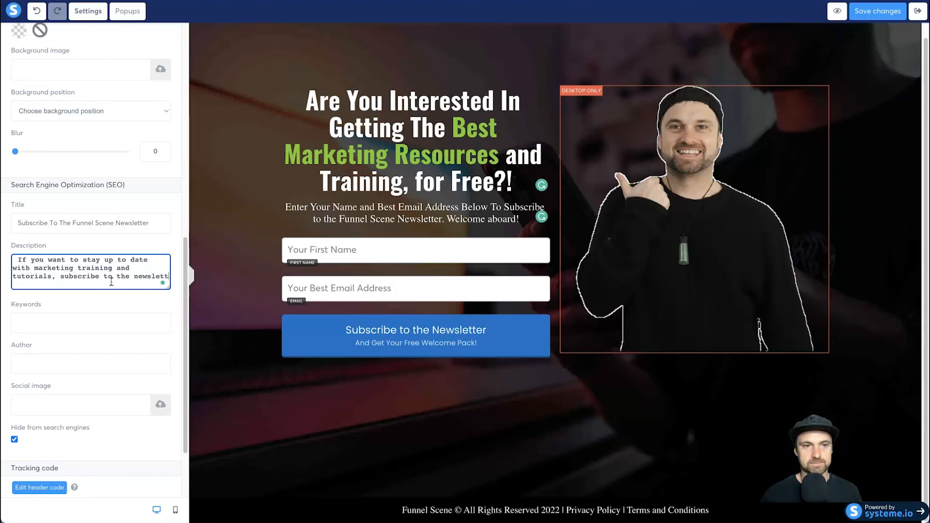
left_click(101, 310)
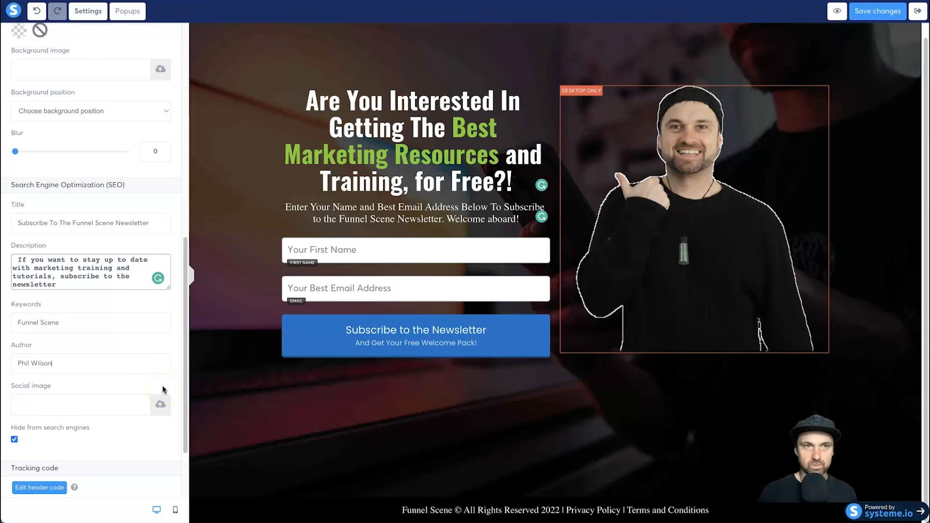
scroll(163, 389, "down", 1)
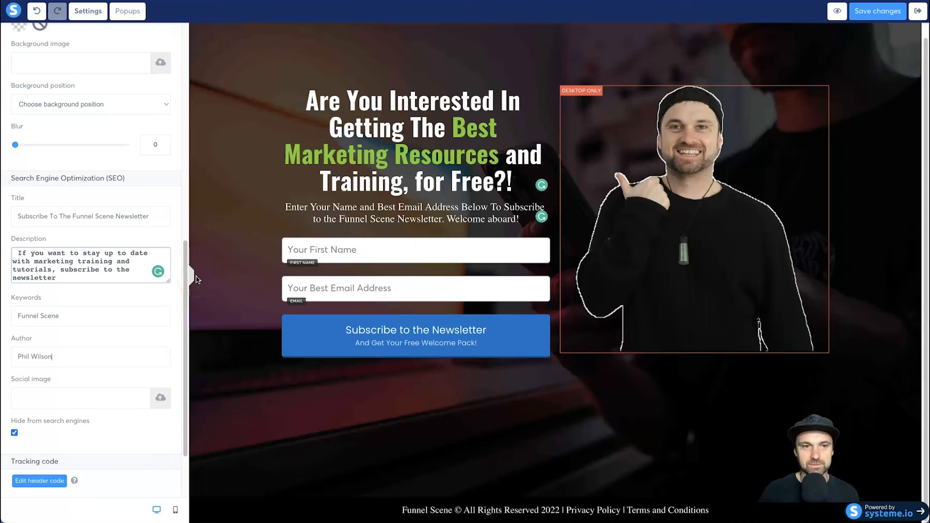
- Save the changes to the squeeze page and open its preview
left_click(897, 13)
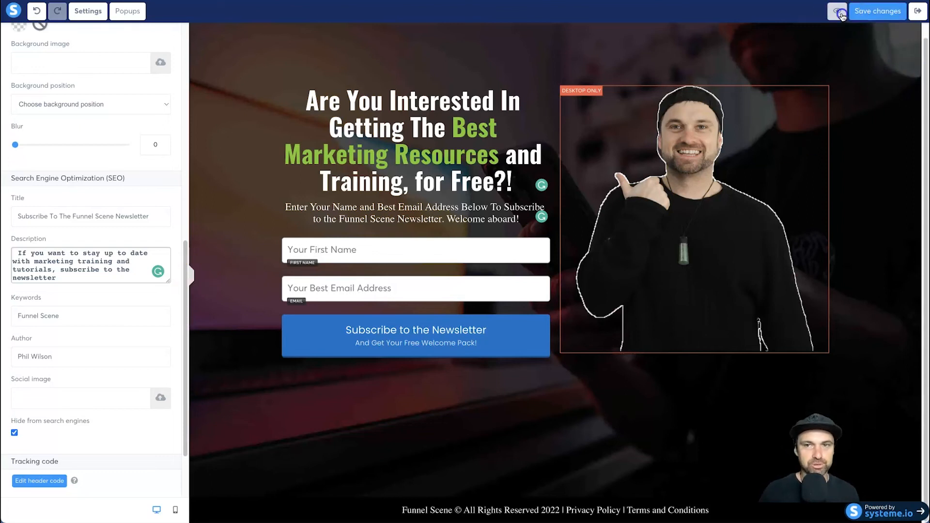
left_click(841, 15)
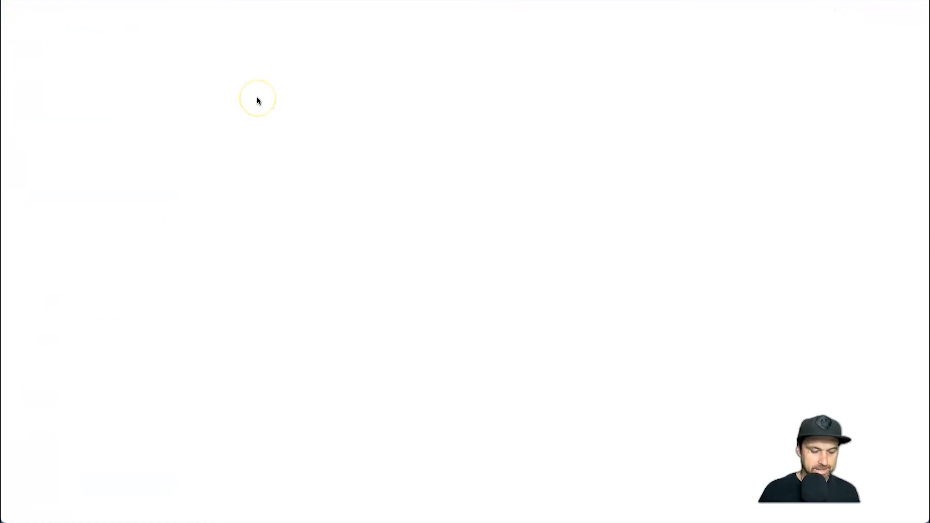
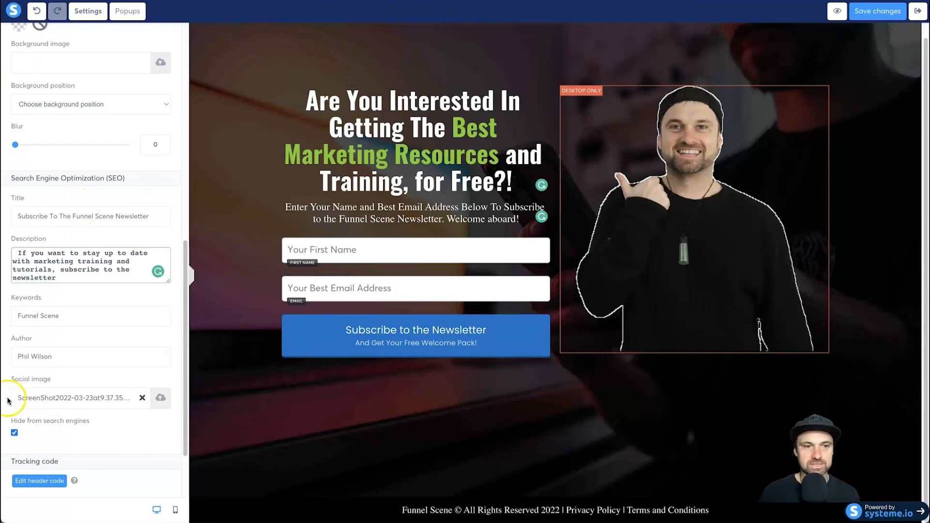
- Turn off the squeeze page's Hide from search engines option in its SEO settings
left_click_drag(10, 420, 88, 422)
left_click(85, 420)
left_click(14, 433)
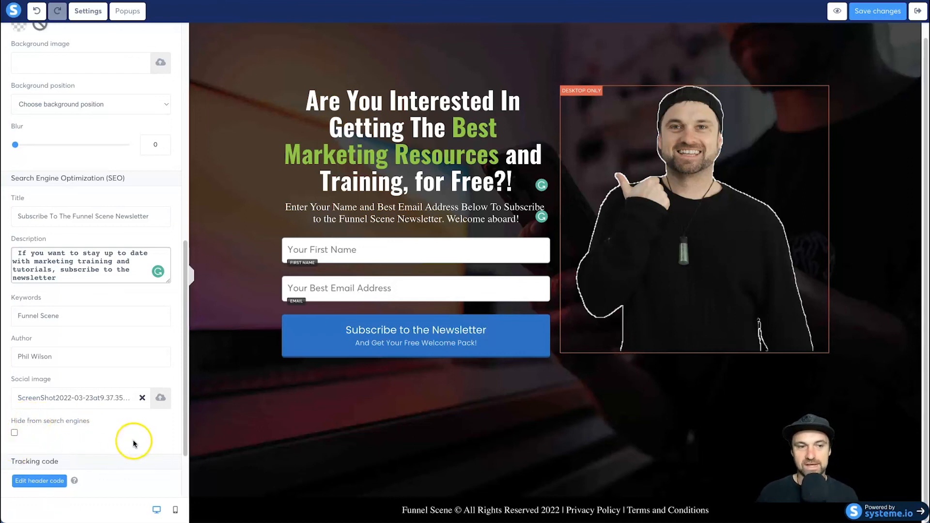
- Turn the squeeze page's affiliate badge off and back on
scroll(124, 452, "down", 2)
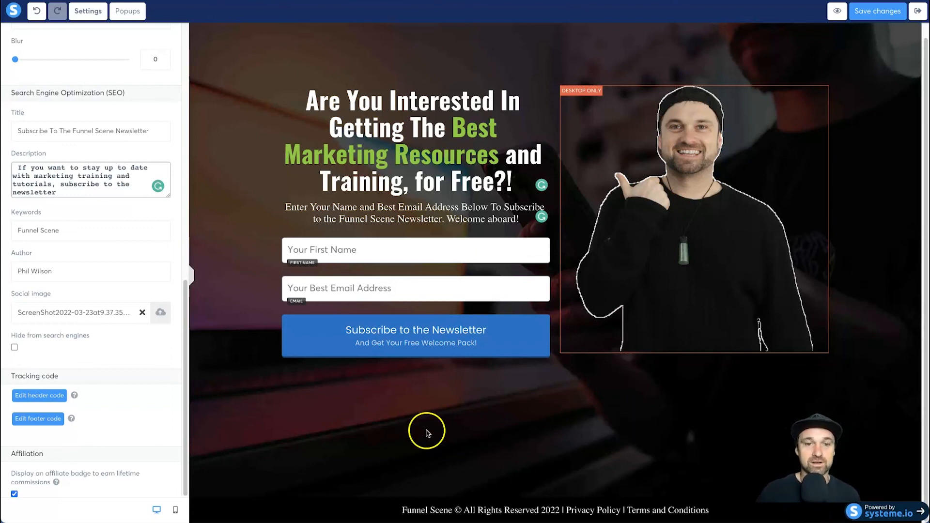
left_click(14, 493)
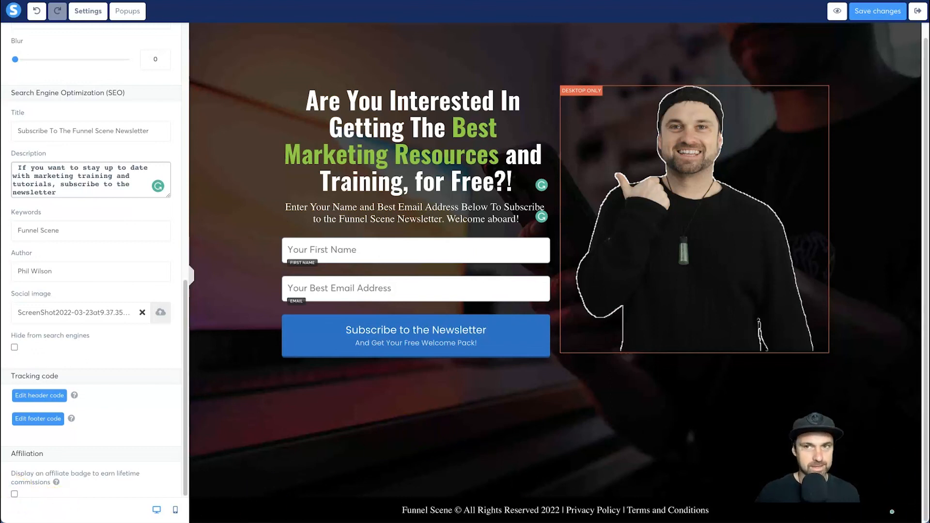
left_click(14, 494)
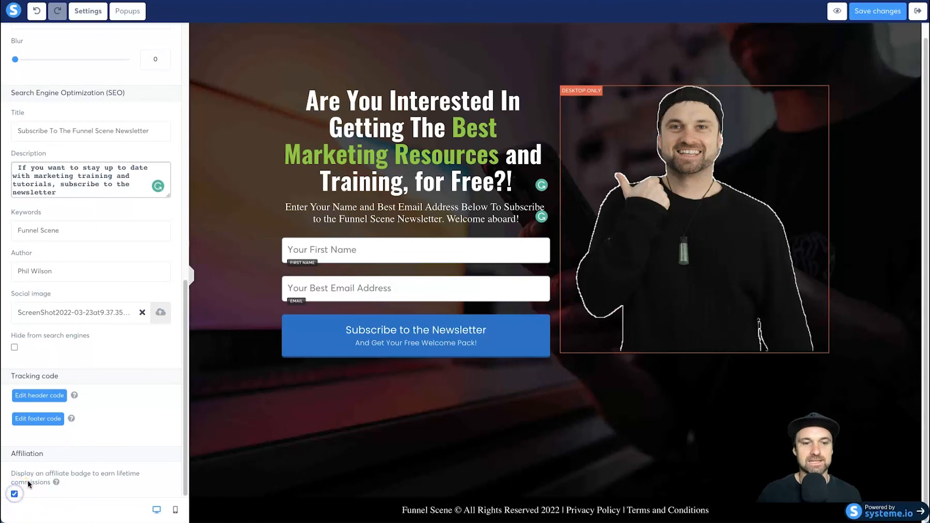
- Save the squeeze page and leave its editor, and open the page's copied live URL in a new browser tab
left_click(874, 13)
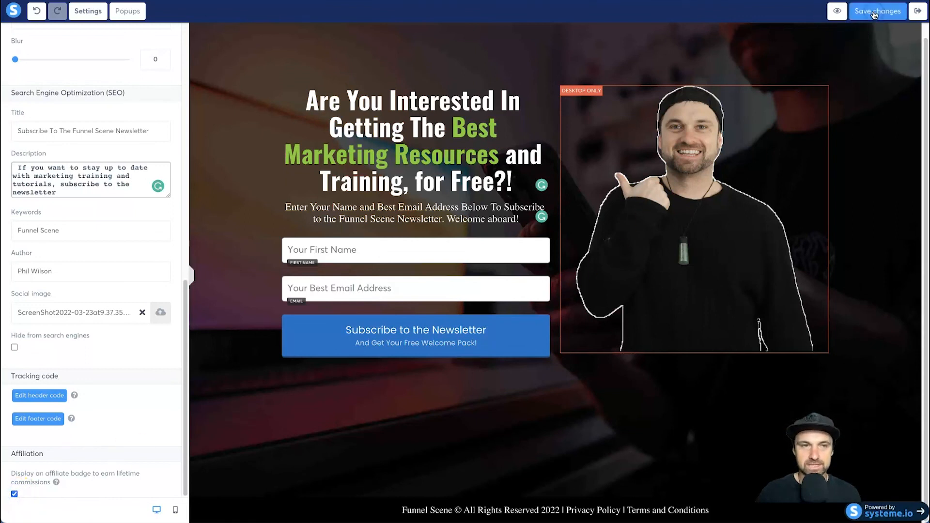
left_click(913, 14)
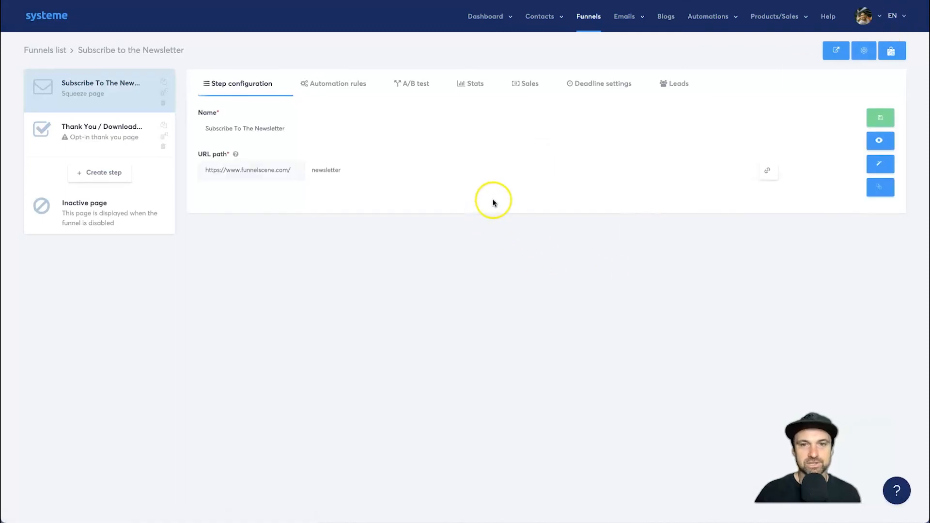
left_click(770, 173)
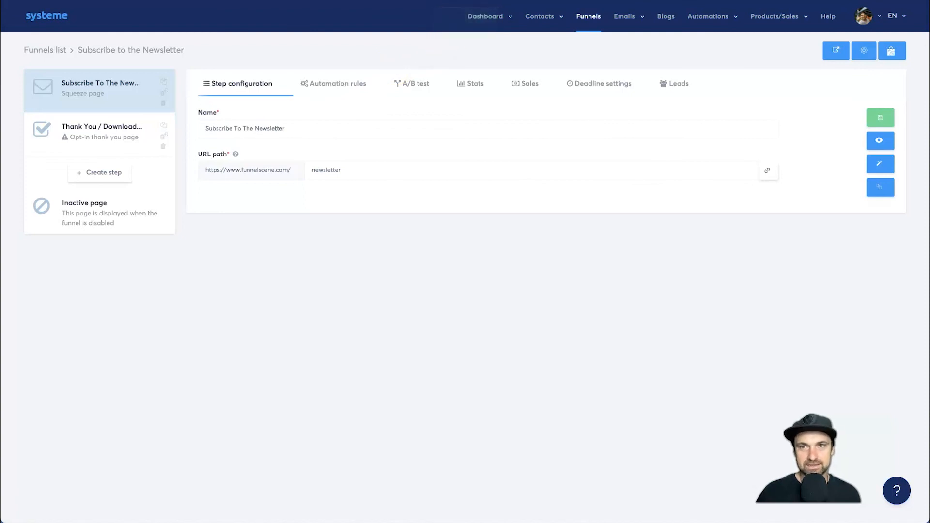
key("ctrl+t")
key("ctrl+v")
key("Return")
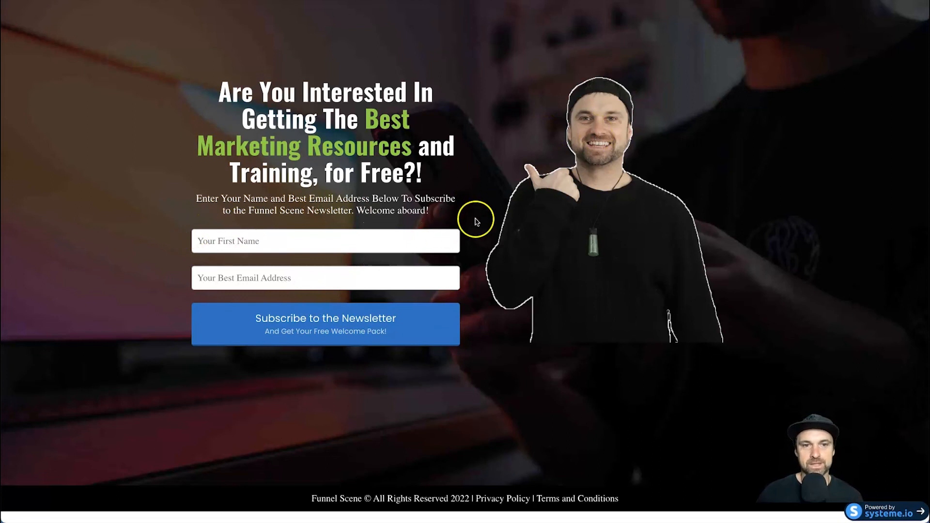
- Inspect the live page with the browser's developer tools in a mobile view emulating an iPhone 12 Pro
right_click(502, 236)
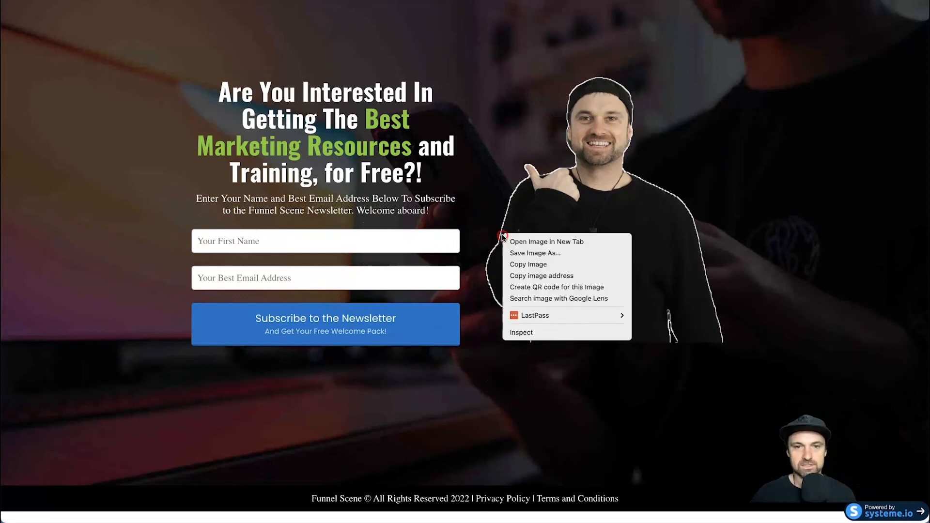
left_click(523, 332)
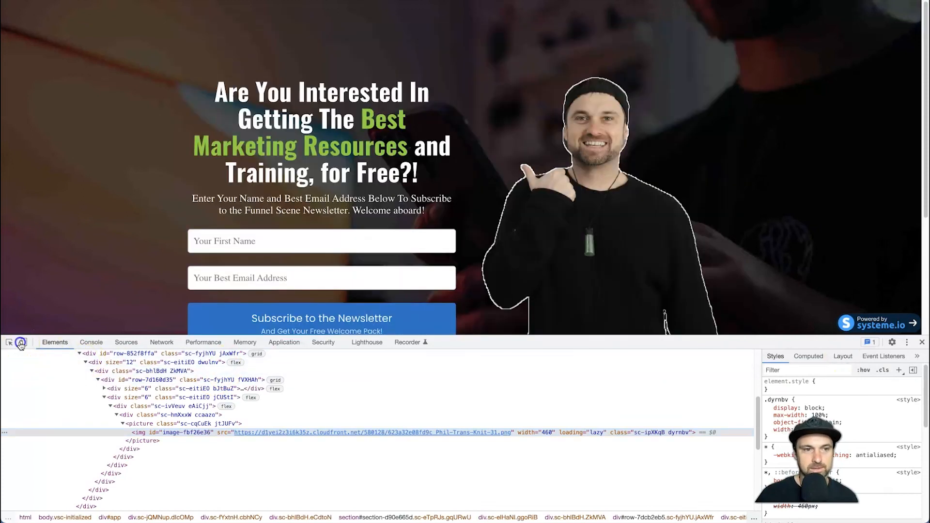
left_click(21, 343)
left_click_drag(728, 338, 720, 421)
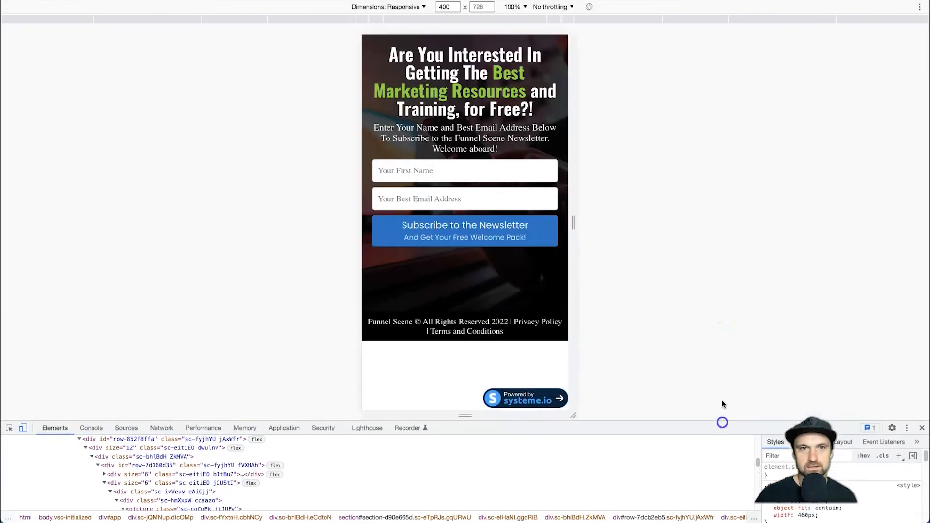
left_click(415, 6)
key("Escape")
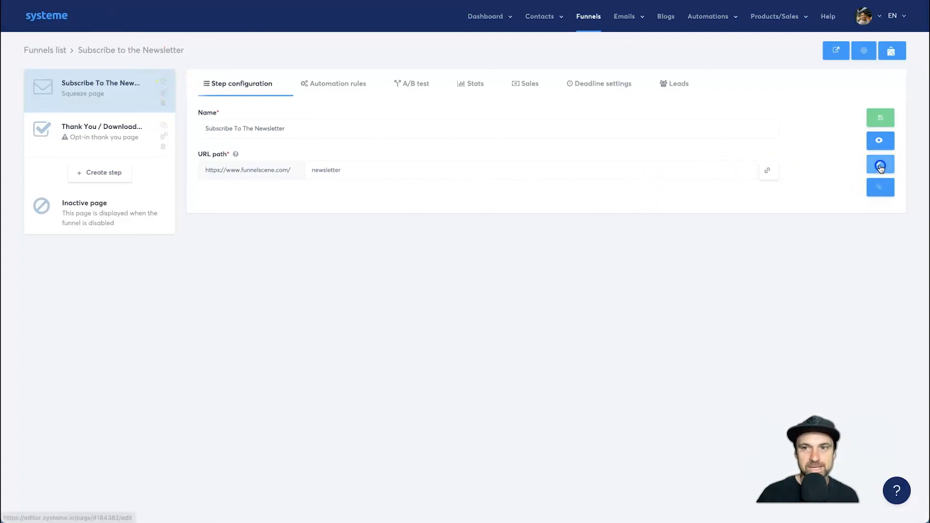
- In the squeeze page's mobile layout, set the bottom margin of the row holding the headline and form to 250, and save
left_click(880, 167)
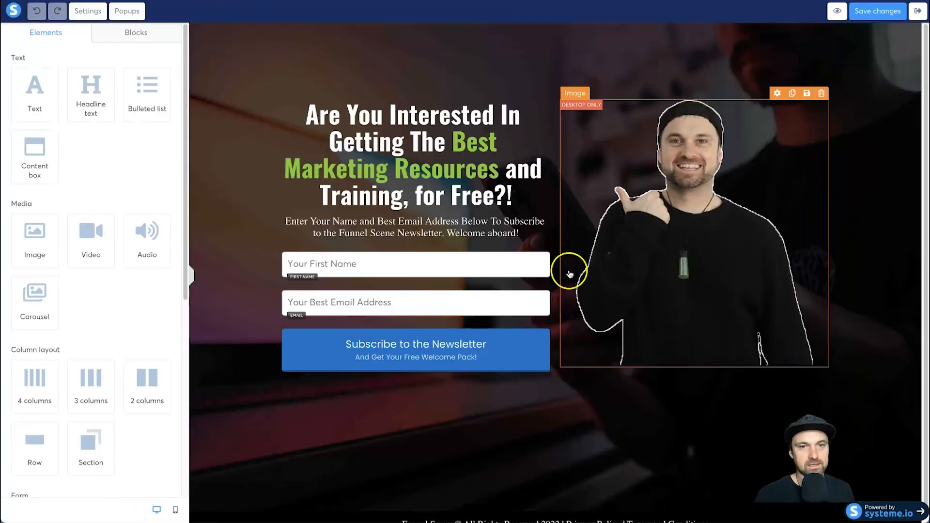
left_click(175, 509)
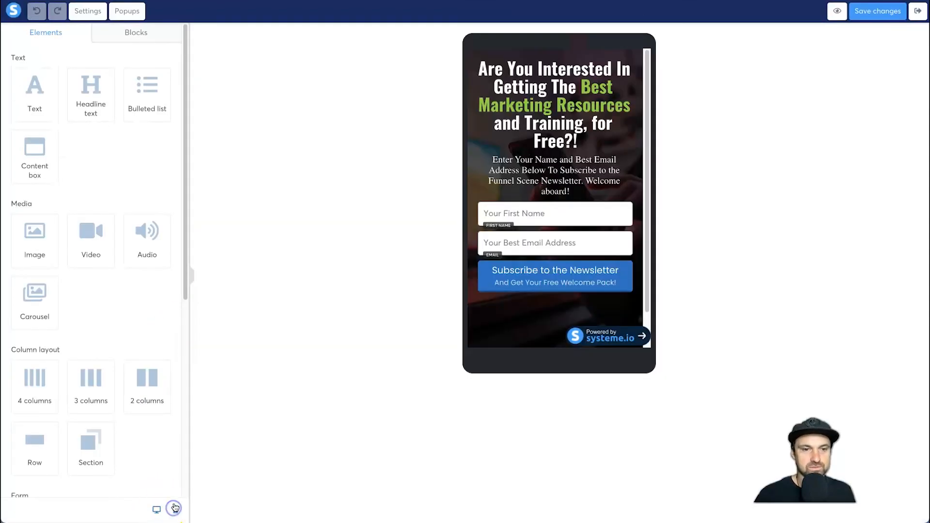
scroll(473, 266, "down", 2)
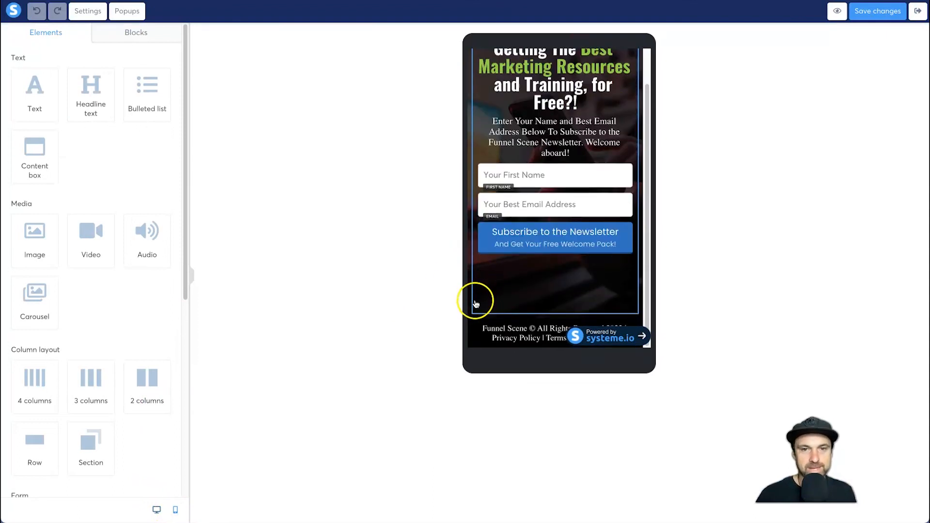
left_click(480, 279)
scroll(141, 306, "down", 7)
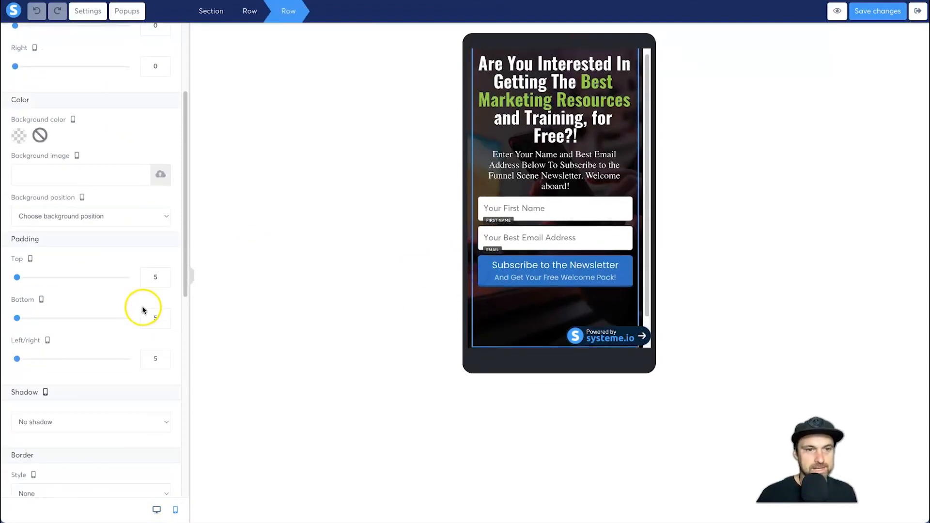
left_click(374, 294)
left_click(482, 290)
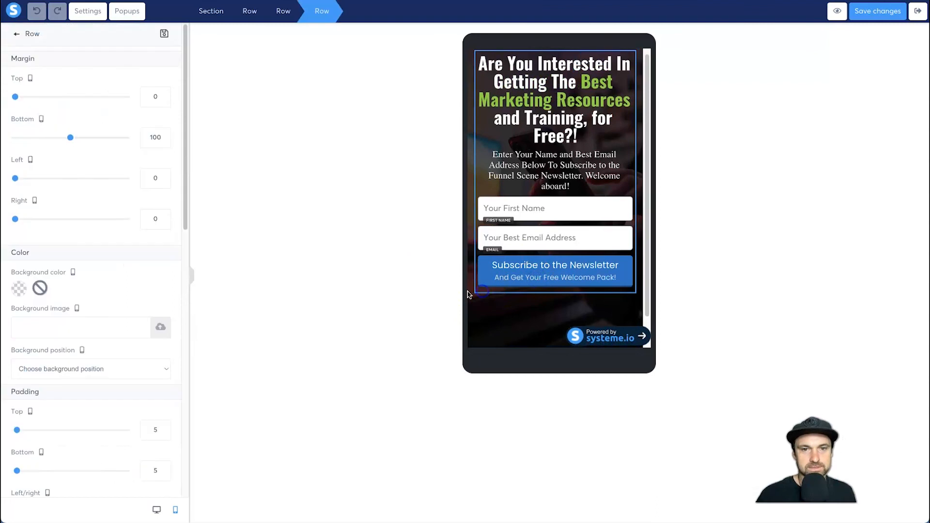
left_click(152, 136)
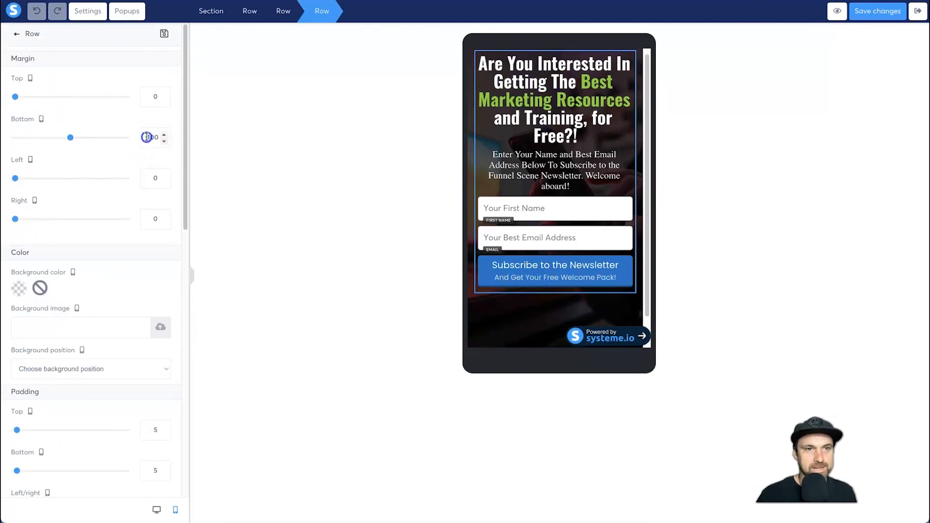
type("250")
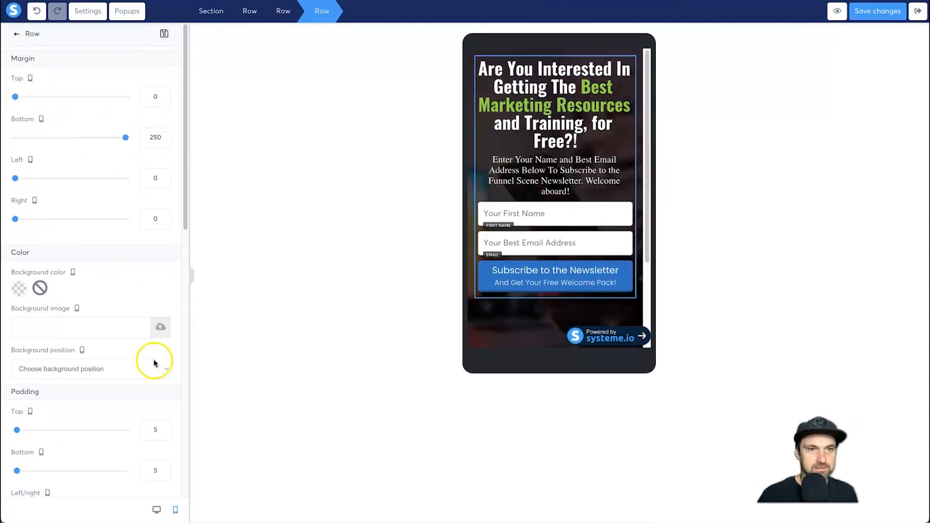
left_click(848, 15)
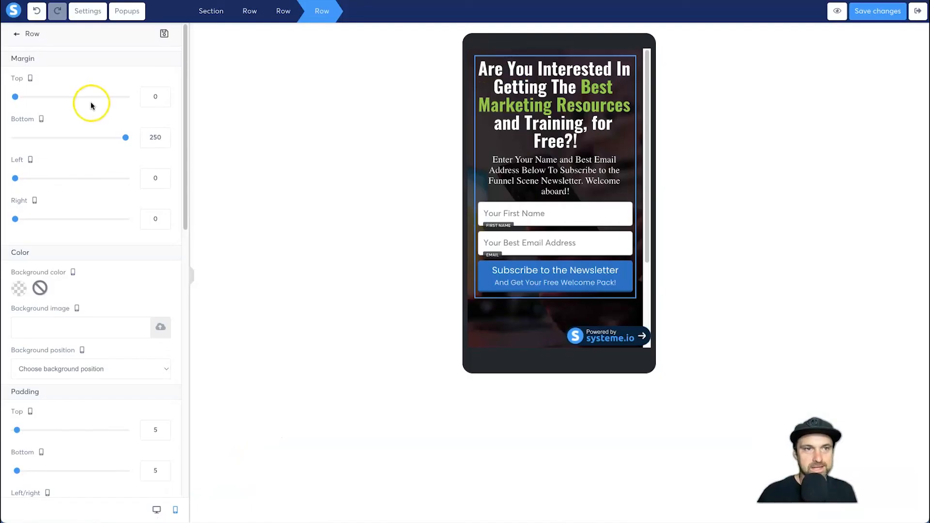
- Set the row's mobile top margin to 30 and bottom margin to 350, and save the changes
left_click(152, 97)
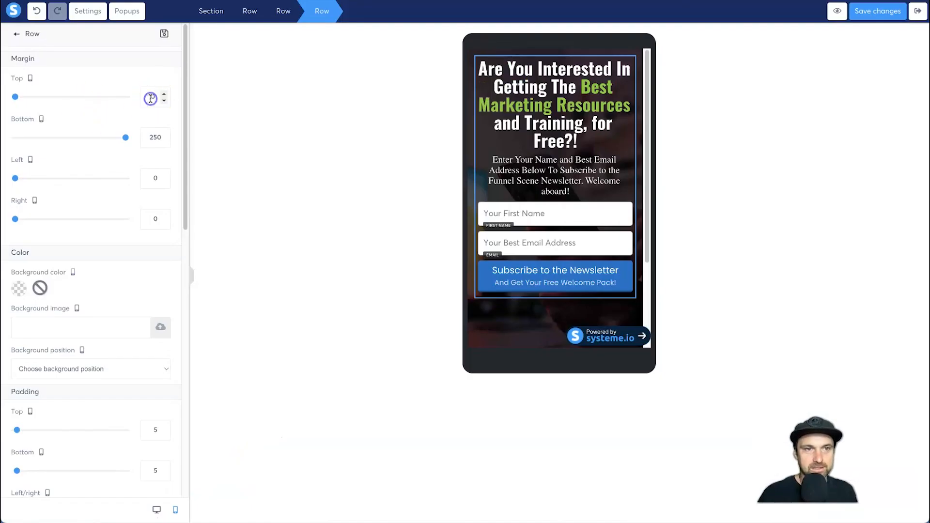
type("30")
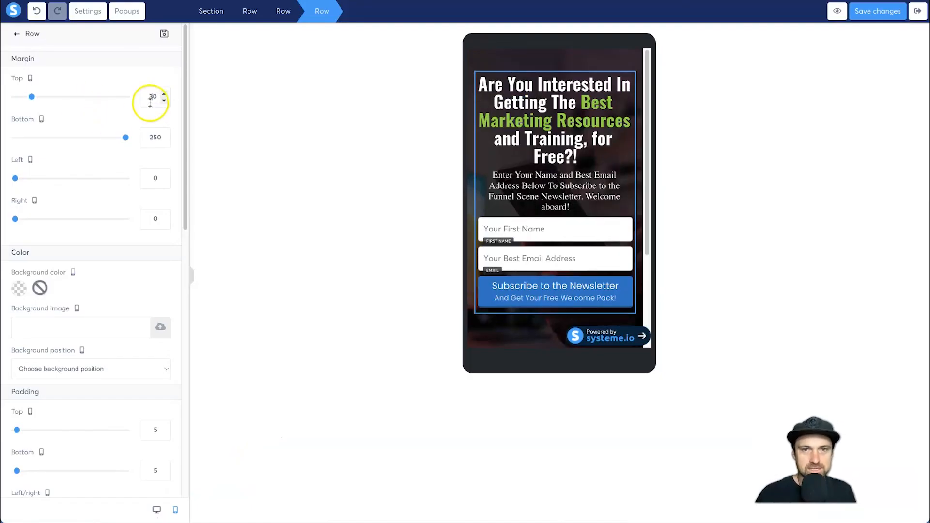
left_click(143, 137)
type("350")
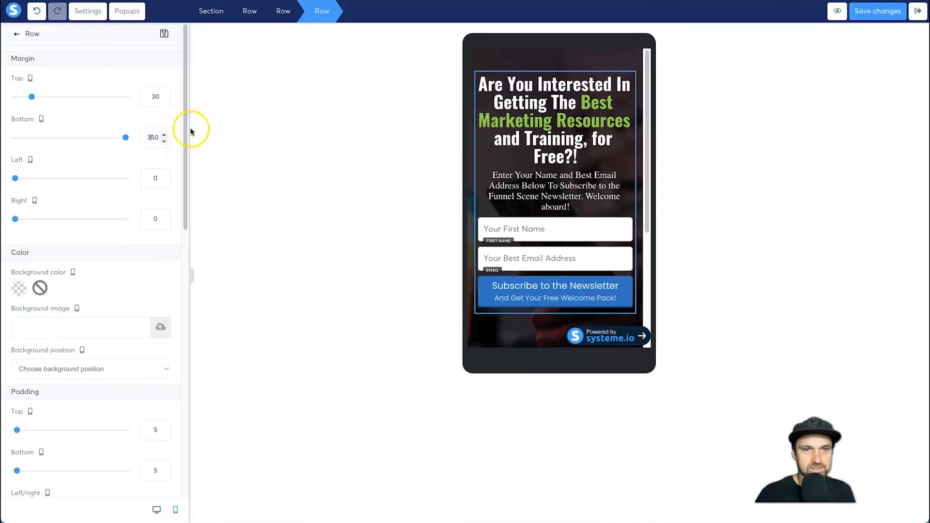
left_click(890, 14)
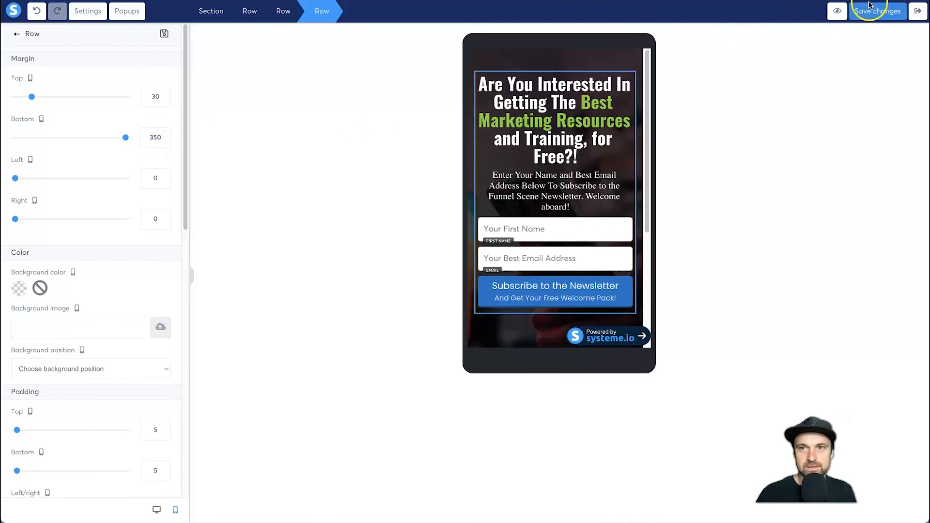
- Examine the live page's spacing and footer from top to bottom in the iPhone 12 Pro view
left_click(241, 21)
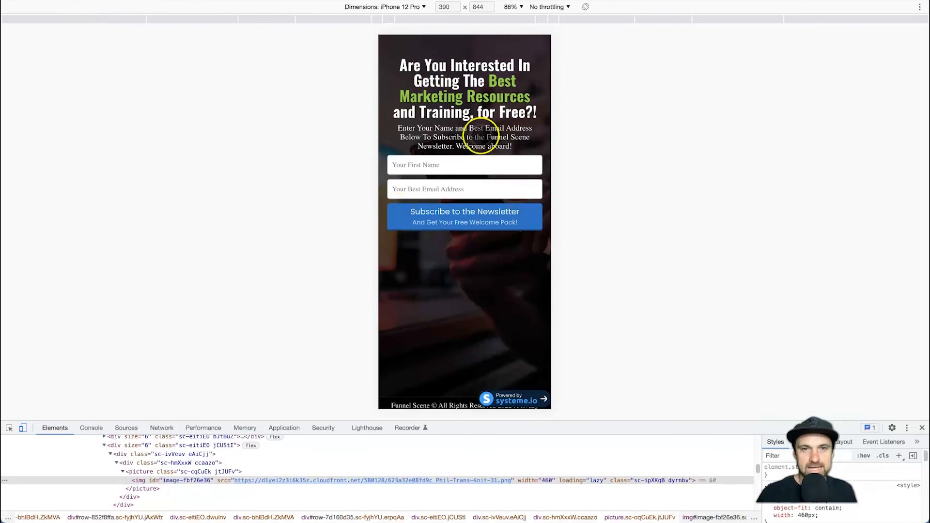
scroll(448, 392, "up", 1)
scroll(447, 392, "down", 1)
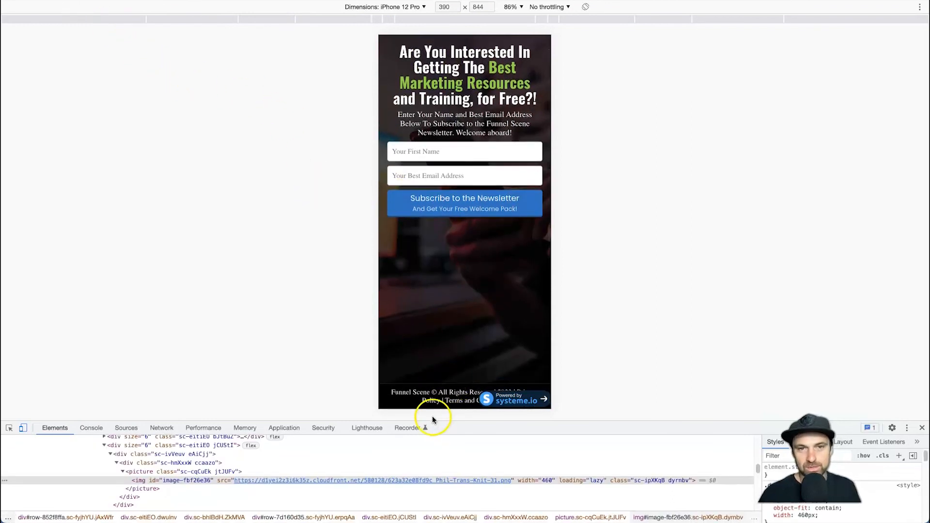
scroll(461, 281, "up", 1)
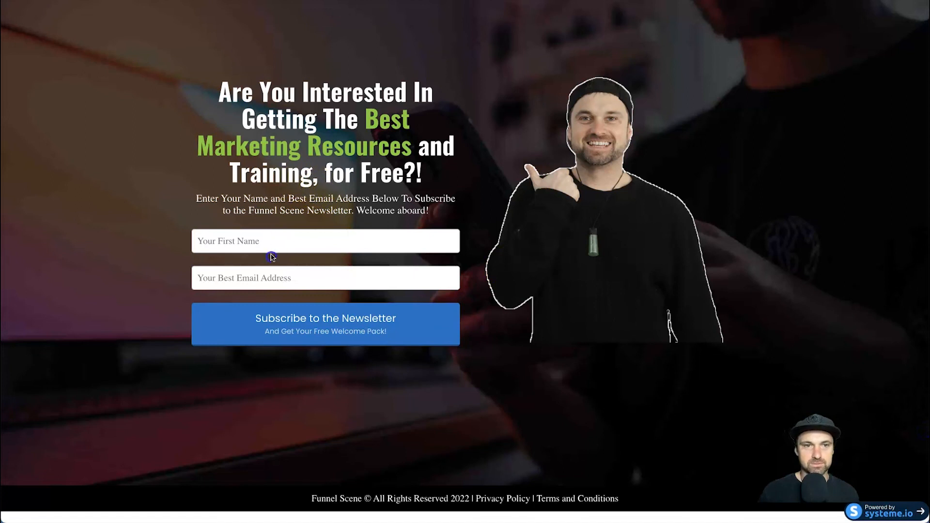
- Test the live opt-in form by submitting a first name and email address, and highlight the text on the resulting thank-you page
left_click(273, 247)
type("Phil")
key("Tab")
left_click(295, 318)
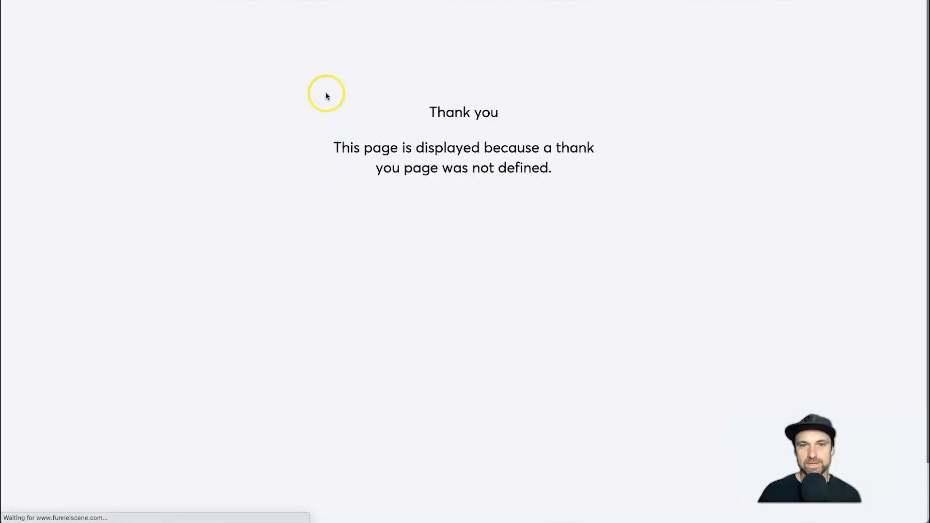
left_click_drag(326, 93, 665, 232)
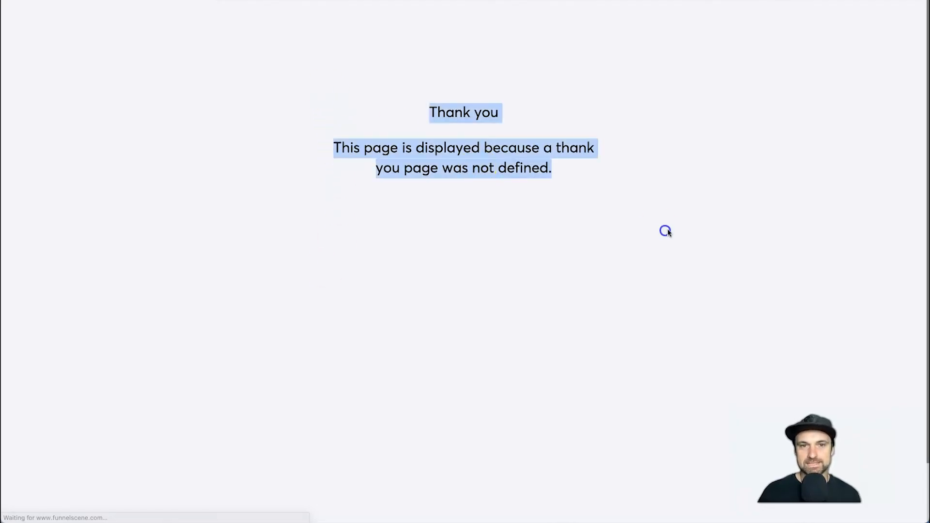